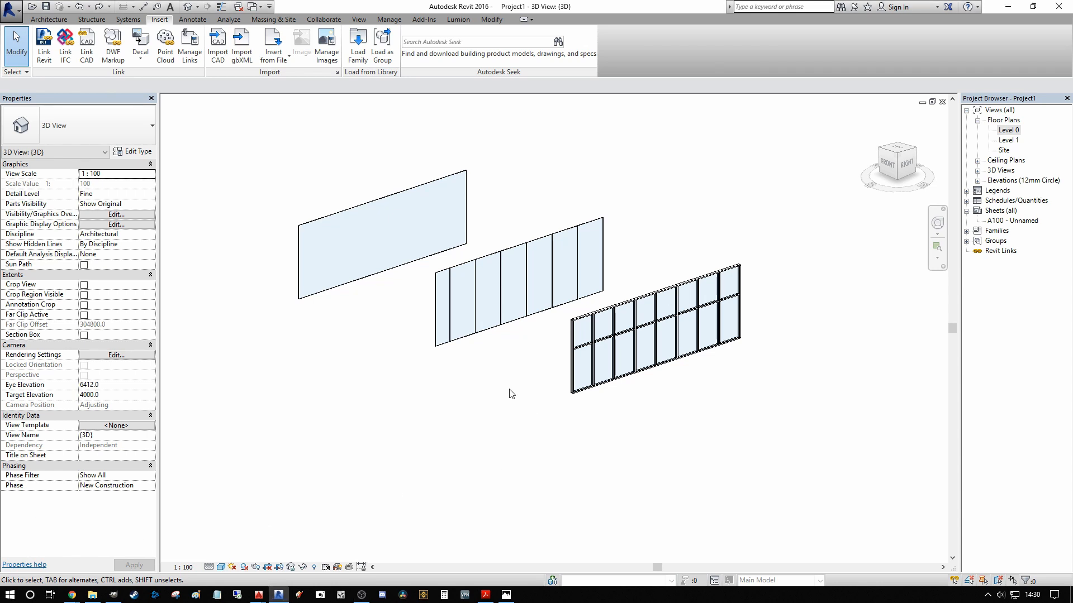
# Step: Open the Level 0 floor plan and view the three curtain walls in plan
pyautogui.scroll(-2, 550, 310)
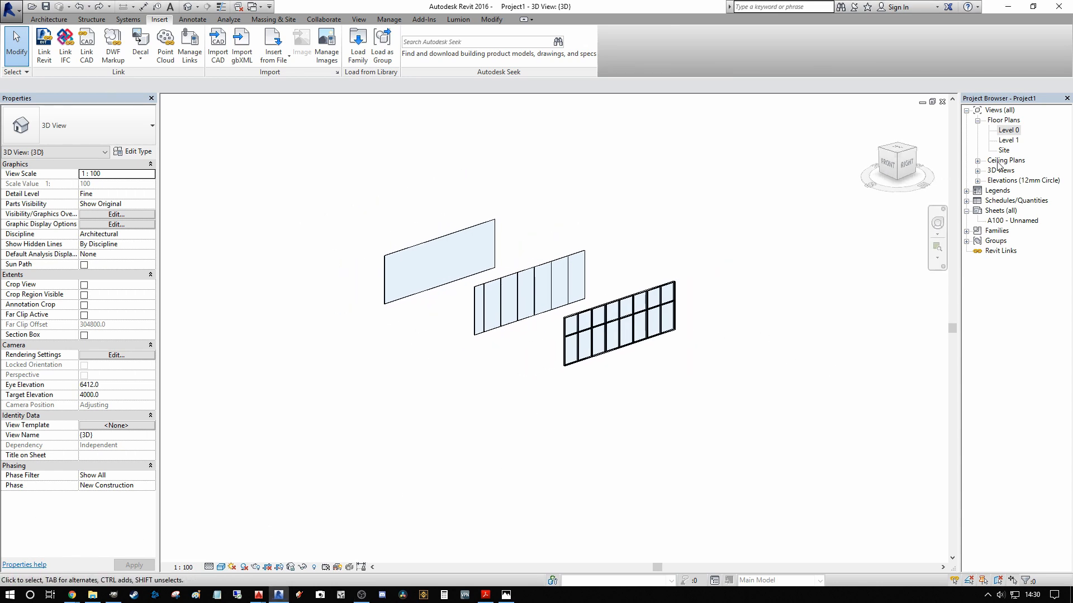
pyautogui.doubleClick(1009, 131)
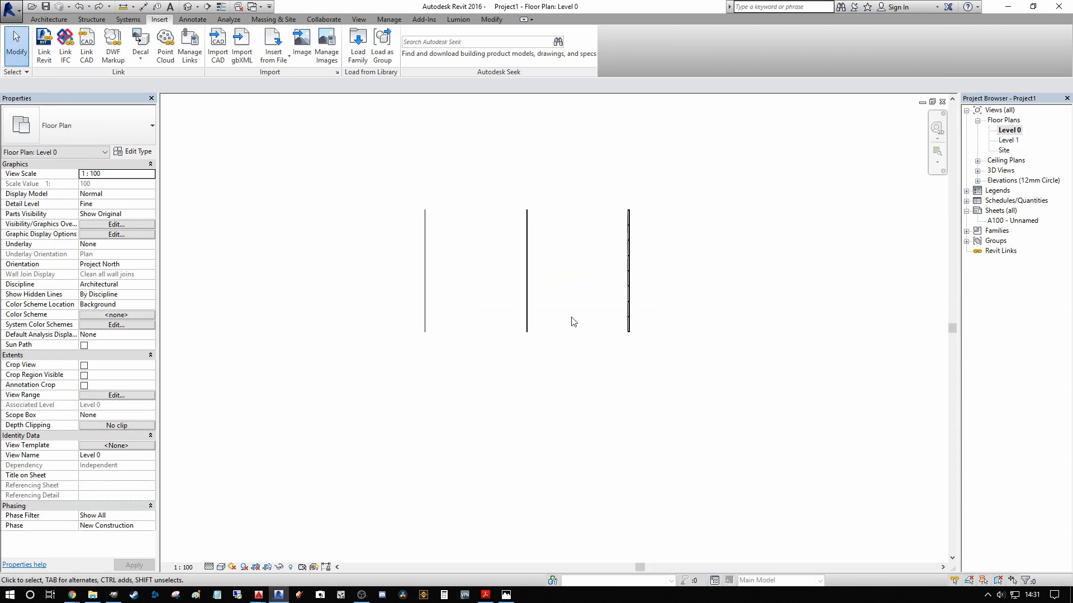
pyautogui.scroll(3, 594, 286)
pyautogui.scroll(-2, 594, 287)
pyautogui.scroll(1, 583, 296)
pyautogui.moveTo(620, 283); pyautogui.dragTo(484, 292, button='middle')
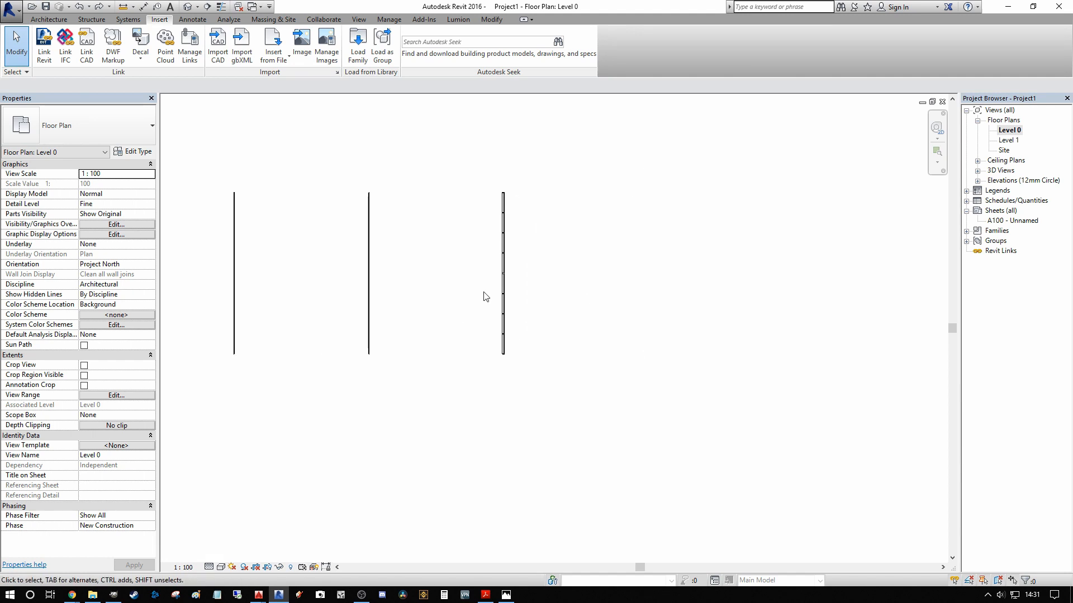
pyautogui.scroll(-1, 485, 297)
# Step: Start the Wall command and look through the available curtain wall types
pyautogui.press('w')
pyautogui.press('a')
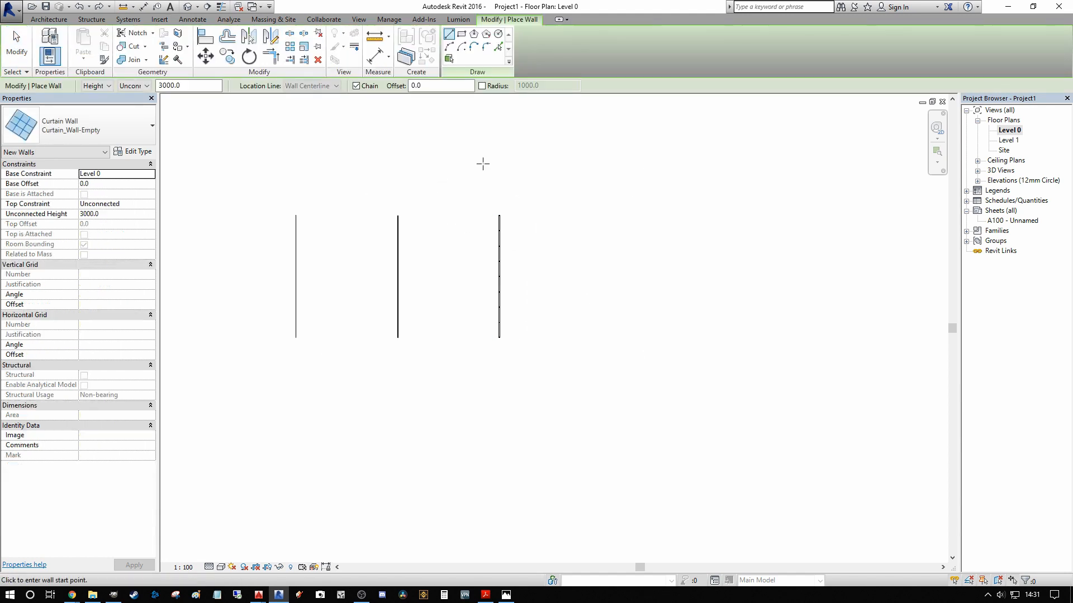
pyautogui.moveTo(539, 180); pyautogui.dragTo(502, 176, button='middle')
pyautogui.click(105, 125)
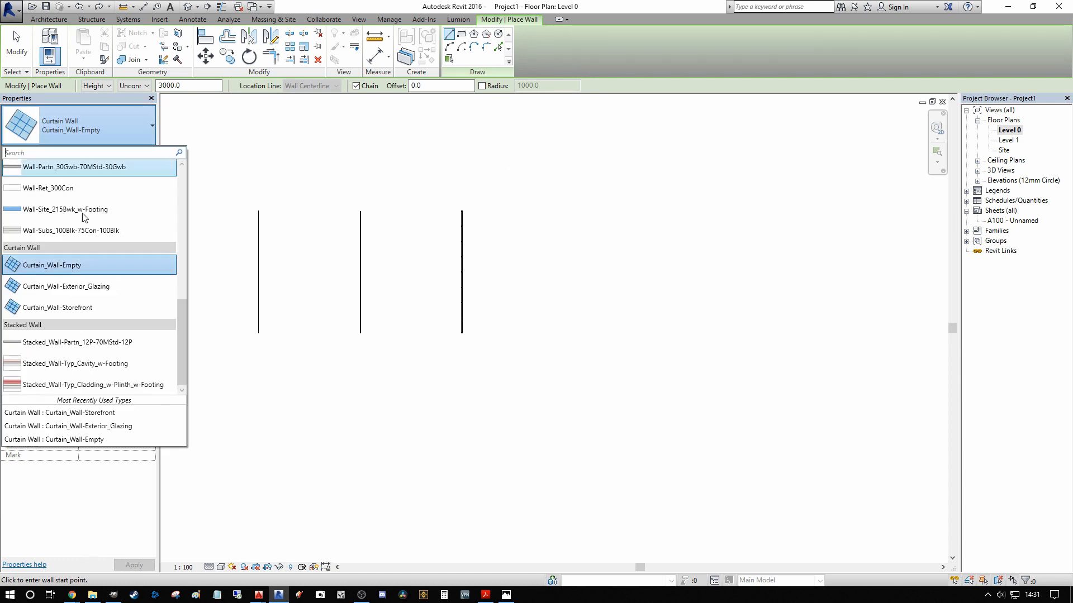
pyautogui.moveTo(178, 328); pyautogui.dragTo(195, 374)
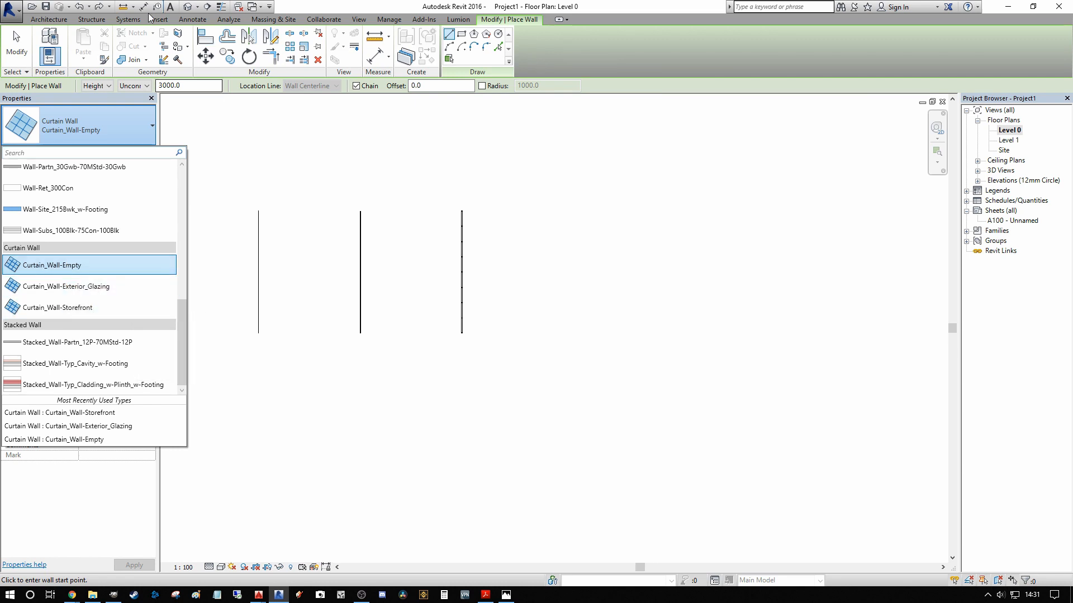
# Step: Return to the default 3D view, leave the Wall command and compare the three curtain wall types
pyautogui.click(188, 6)
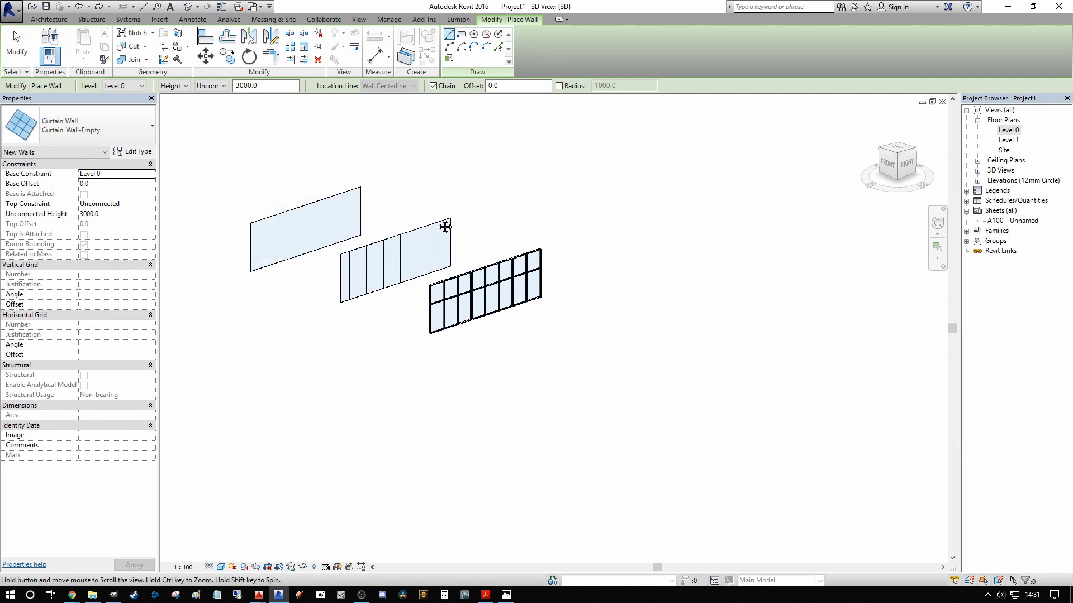
pyautogui.moveTo(445, 227); pyautogui.dragTo(524, 272, button='middle')
pyautogui.scroll(3, 395, 285)
pyautogui.moveTo(456, 256); pyautogui.dragTo(406, 217, button='middle')
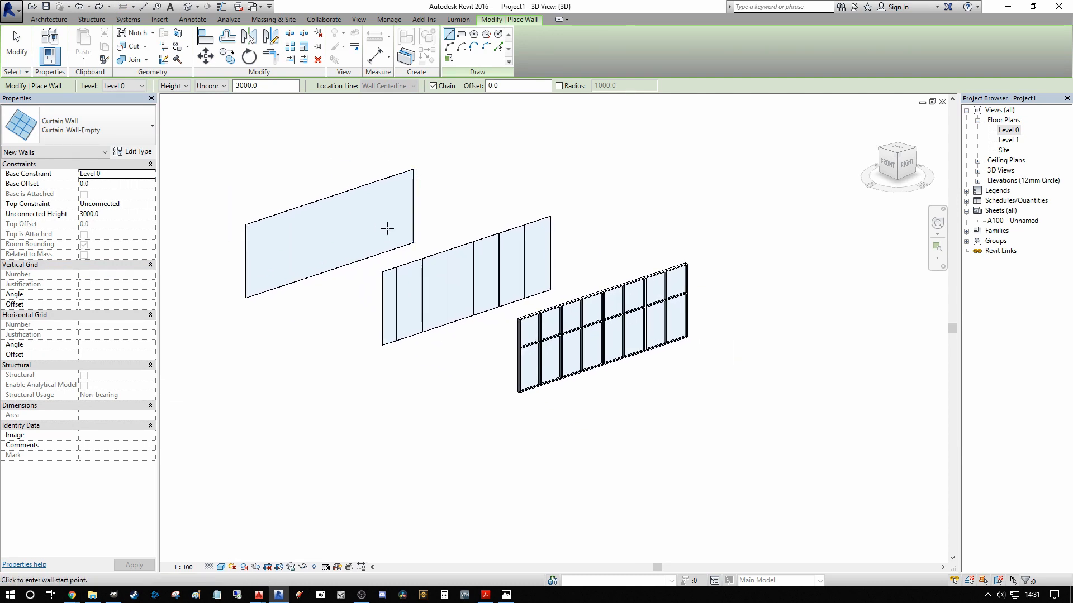
pyautogui.scroll(-1, 387, 228)
pyautogui.scroll(1, 532, 228)
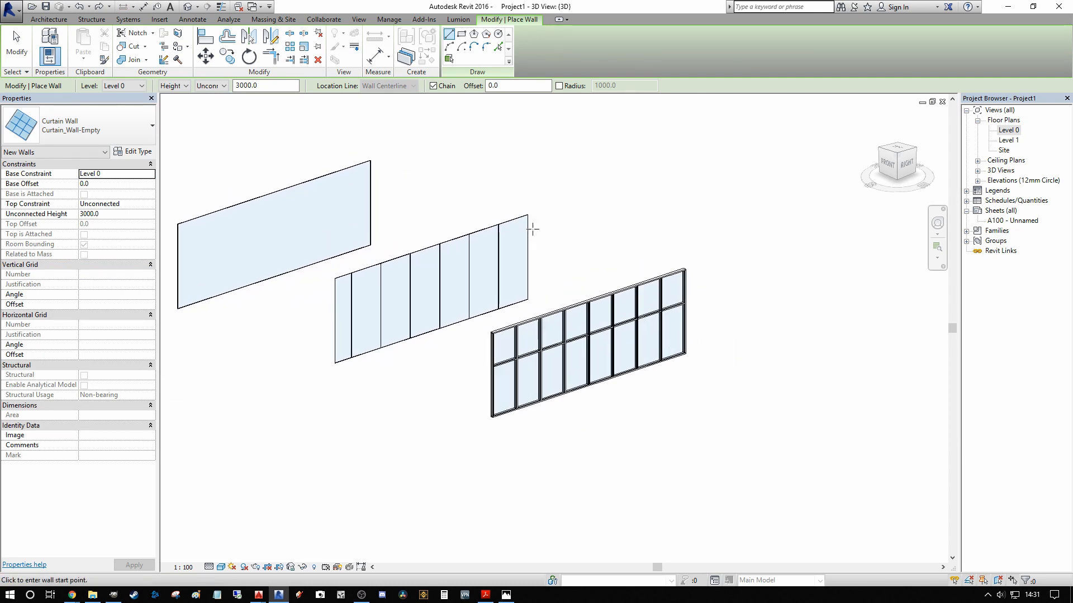
pyautogui.scroll(-1, 366, 302)
pyautogui.scroll(-2, 553, 327)
pyautogui.moveTo(620, 276); pyautogui.dragTo(593, 190, button='middle')
pyautogui.scroll(1, 561, 207)
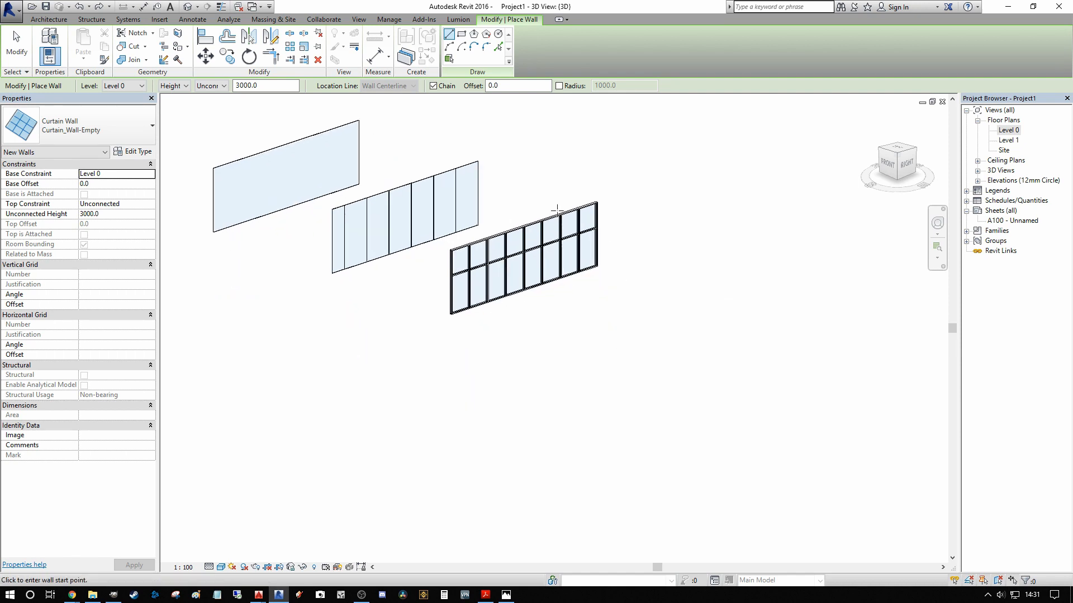
pyautogui.moveTo(525, 227); pyautogui.dragTo(514, 282, button='middle')
pyautogui.press('Escape')
pyautogui.keyDown('shift'); pyautogui.moveTo(366, 268); pyautogui.dragTo(247, 196, button='middle'); pyautogui.keyUp('shift')
pyautogui.scroll(1, 270, 244)
pyautogui.scroll(1, 254, 270)
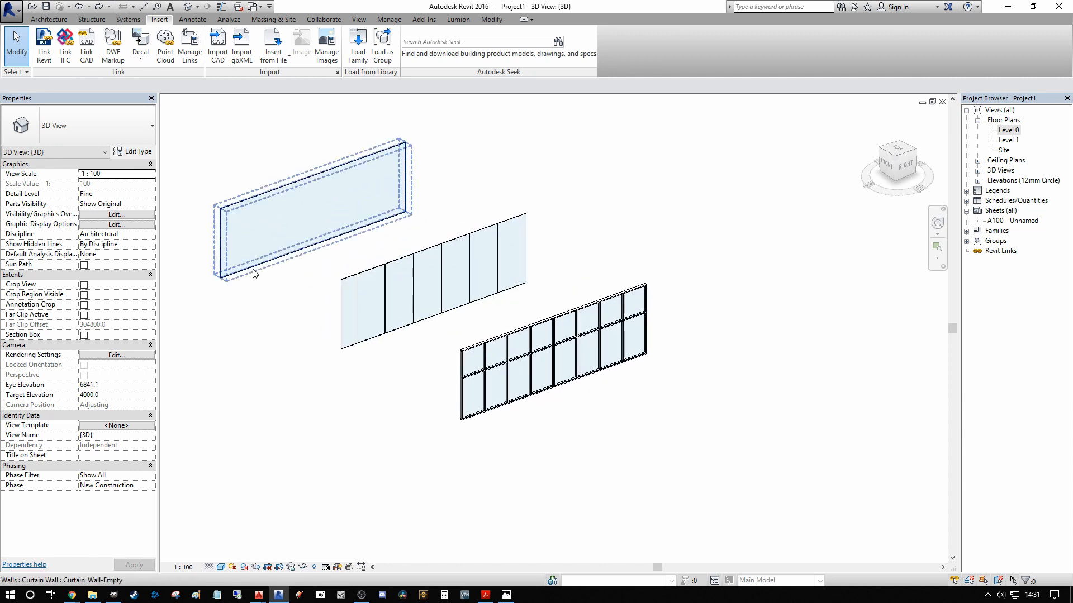
pyautogui.scroll(-2, 242, 275)
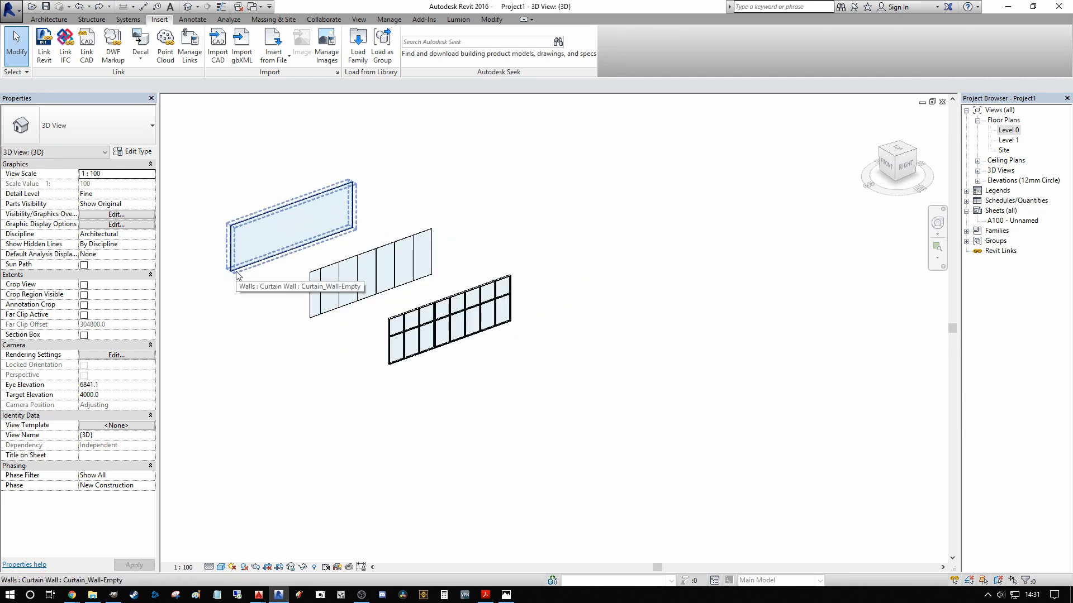
pyautogui.moveTo(236, 275); pyautogui.dragTo(309, 268, button='middle')
# Step: Place a horizontal curtain grid line across all segments of the empty curtain wall, 2400 mm above its base
pyautogui.click(48, 19)
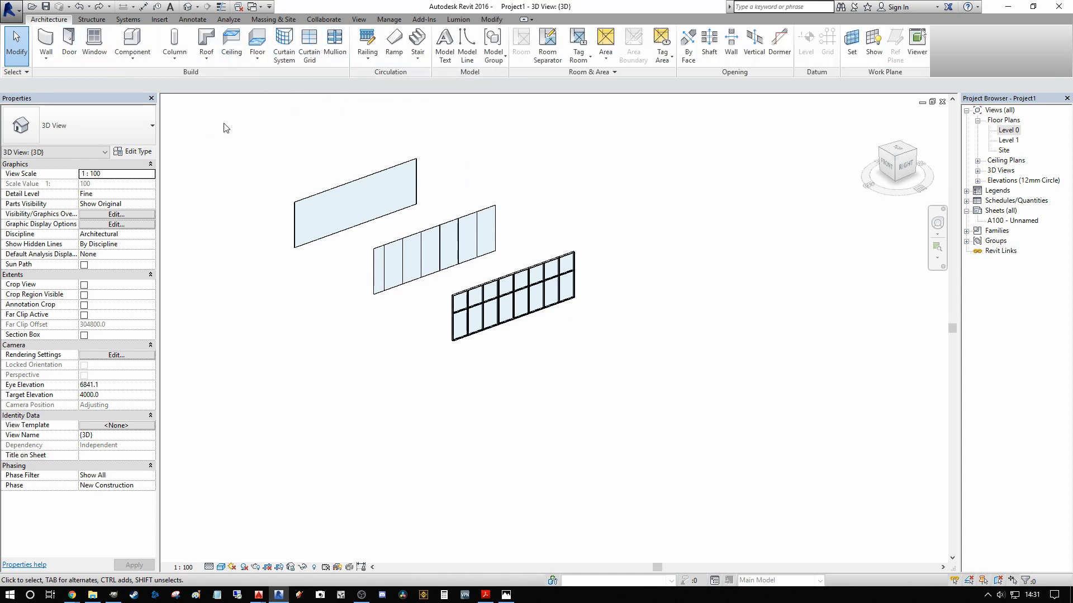
pyautogui.keyDown('shift'); pyautogui.moveTo(333, 165); pyautogui.dragTo(306, 192, button='middle'); pyautogui.keyUp('shift')
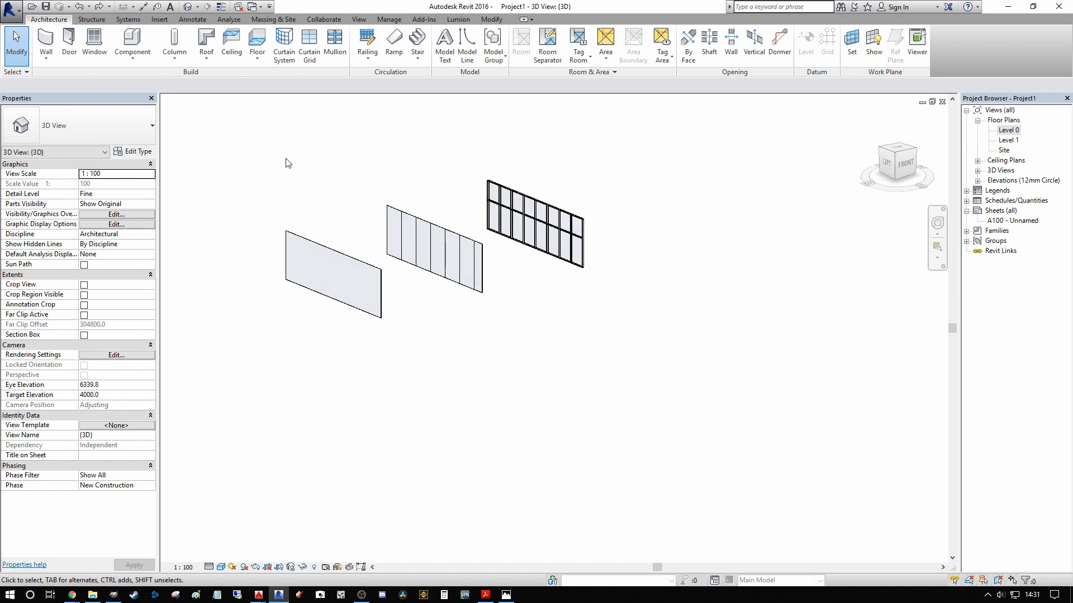
pyautogui.click(309, 44)
pyautogui.scroll(1, 290, 338)
pyautogui.scroll(1, 290, 338)
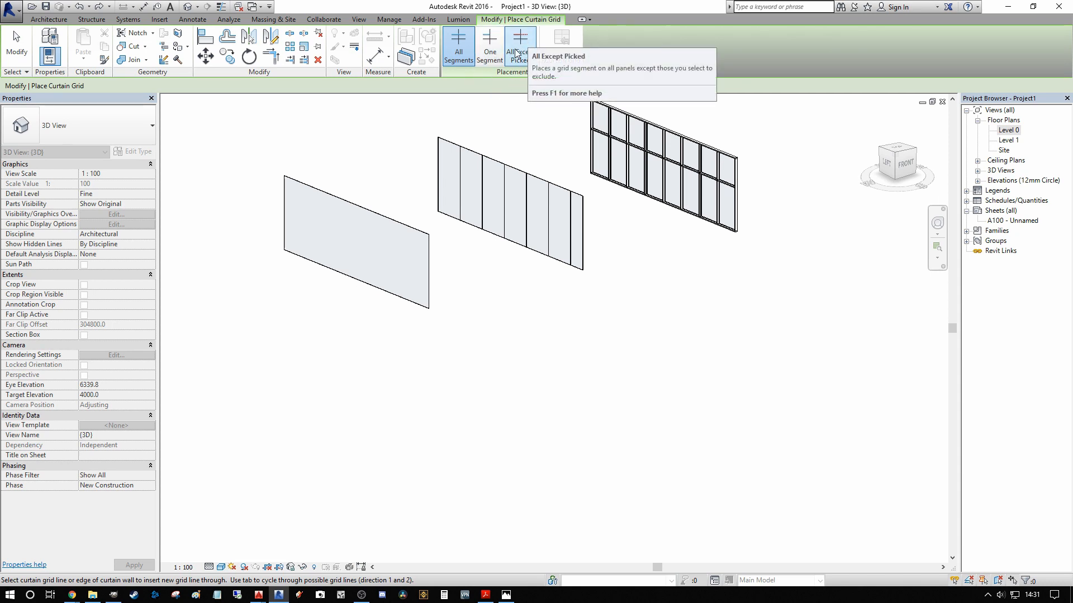
pyautogui.moveTo(403, 147); pyautogui.dragTo(433, 225, button='middle')
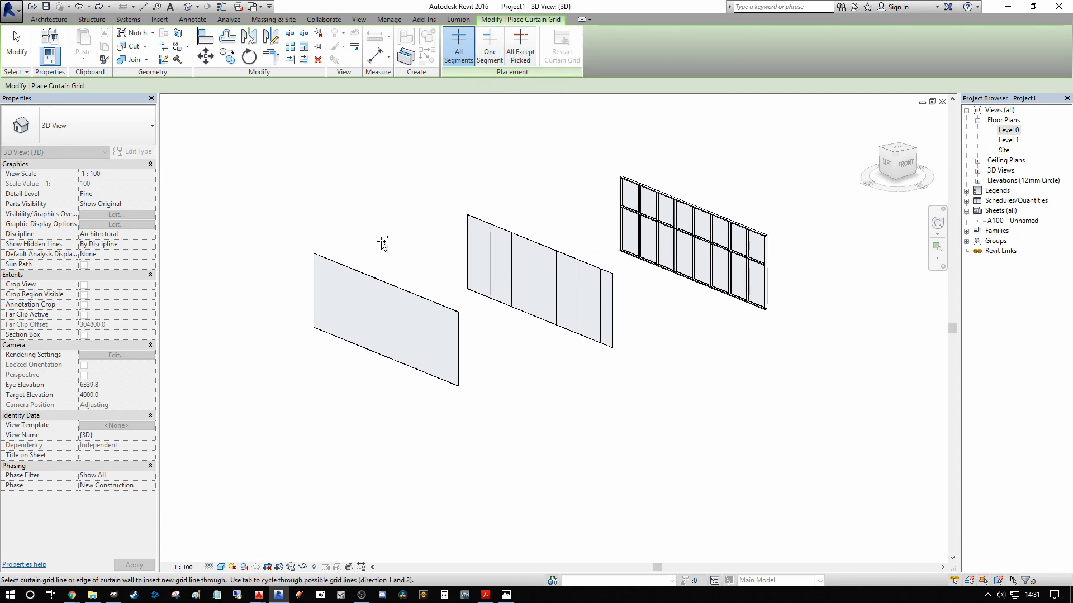
pyautogui.scroll(2, 369, 238)
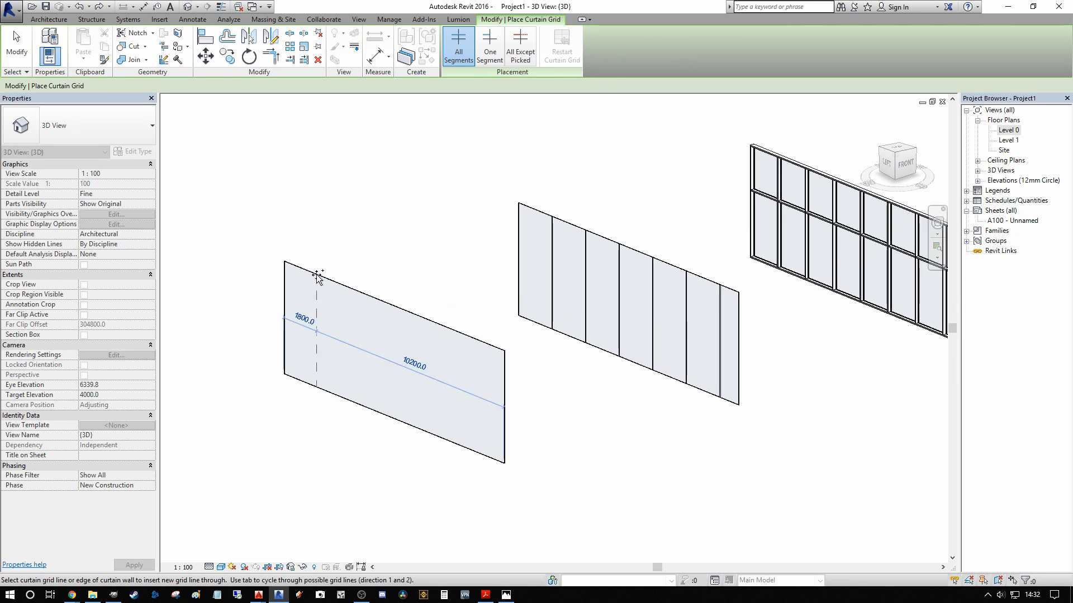
pyautogui.click(286, 309)
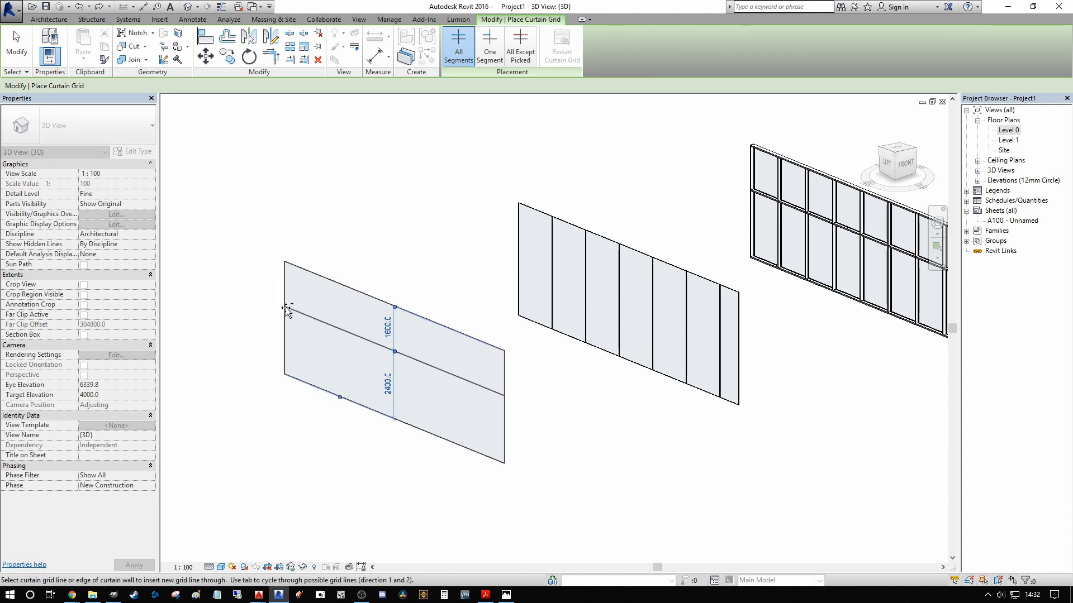
# Step: Add four vertical grid lines along the same wall, spaced successively about 2400, 3200, 2800 and 2100 mm from the previous line or starting edge
pyautogui.click(328, 280)
pyautogui.click(387, 302)
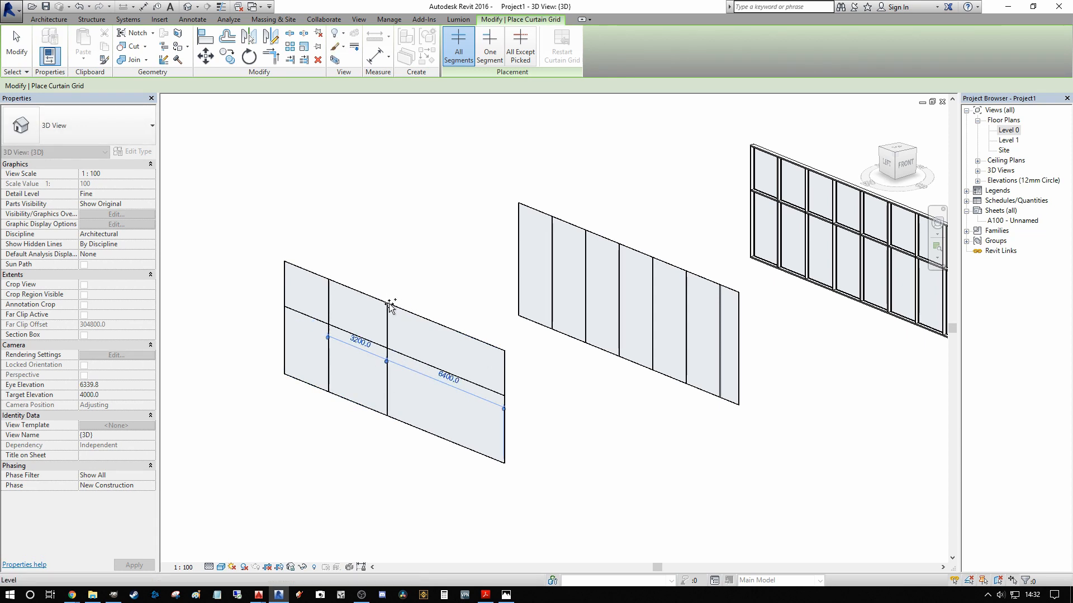
pyautogui.click(437, 327)
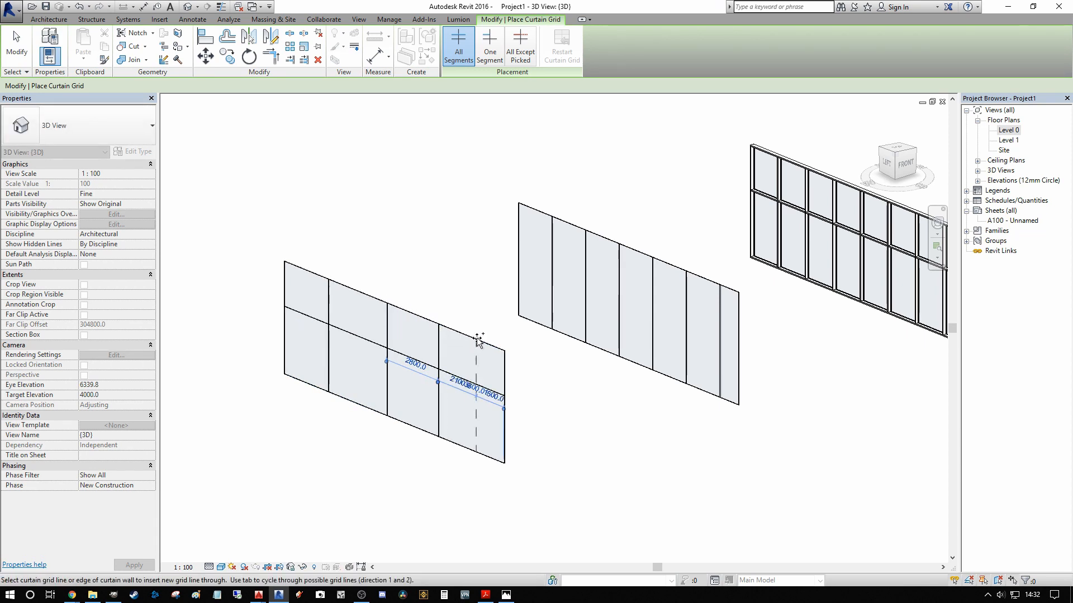
pyautogui.click(478, 342)
# Step: Add a second horizontal grid line midway between the wall's top edge and the first horizontal line, and end grid placement
pyautogui.moveTo(500, 363); pyautogui.dragTo(719, 328, button='middle')
pyautogui.click(562, 335)
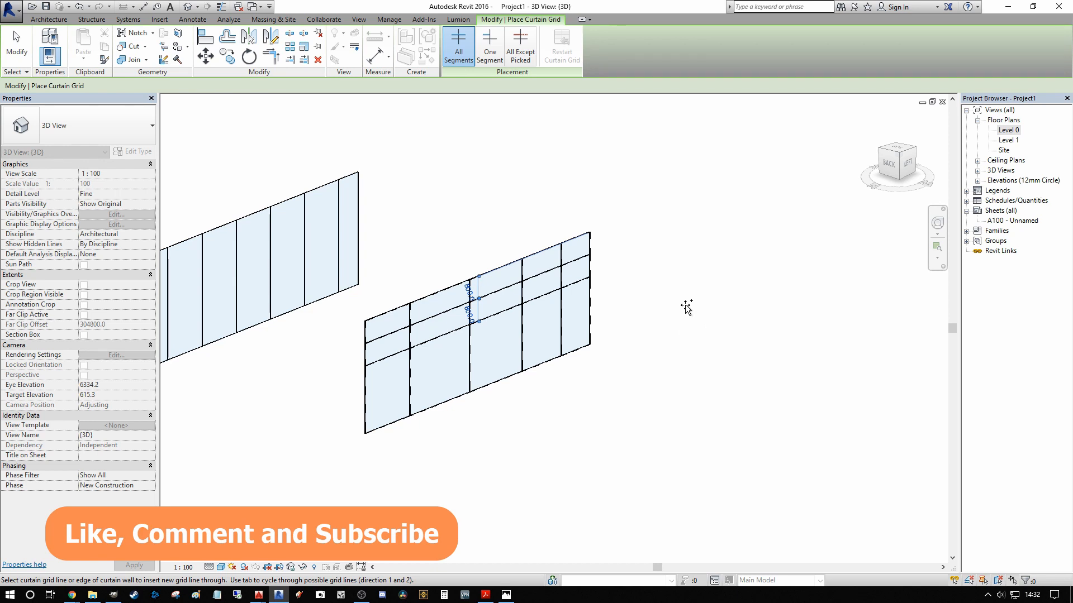
pyautogui.press('Escape')
pyautogui.press('Escape')
pyautogui.scroll(-2, 570, 313)
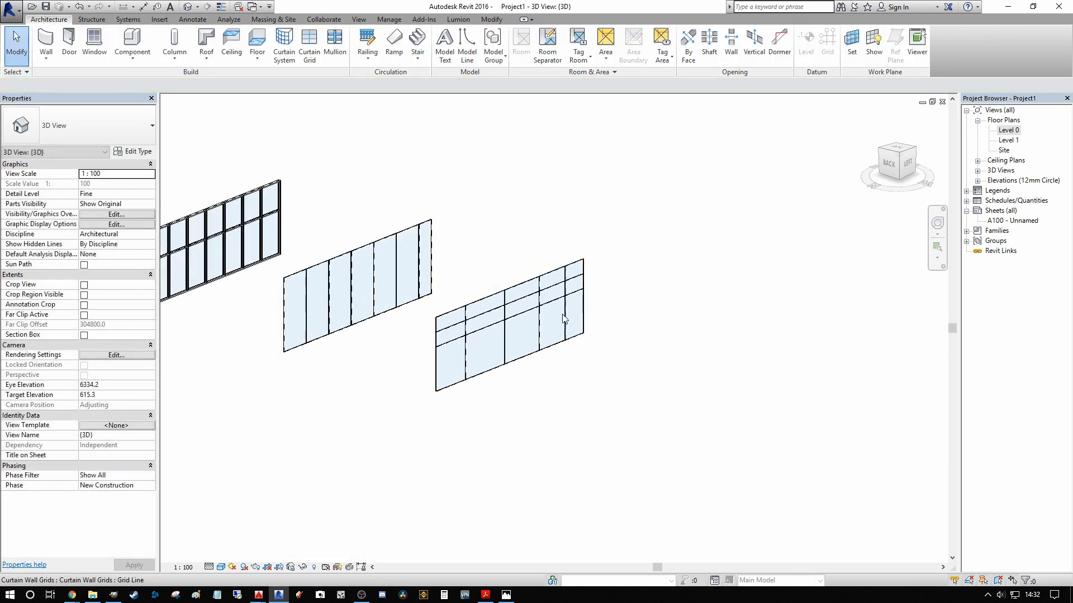
# Step: Inspect the gridded curtain wall from the other side and check its wall properties
pyautogui.keyDown('shift'); pyautogui.moveTo(563, 318); pyautogui.dragTo(517, 422, button='middle'); pyautogui.keyUp('shift')
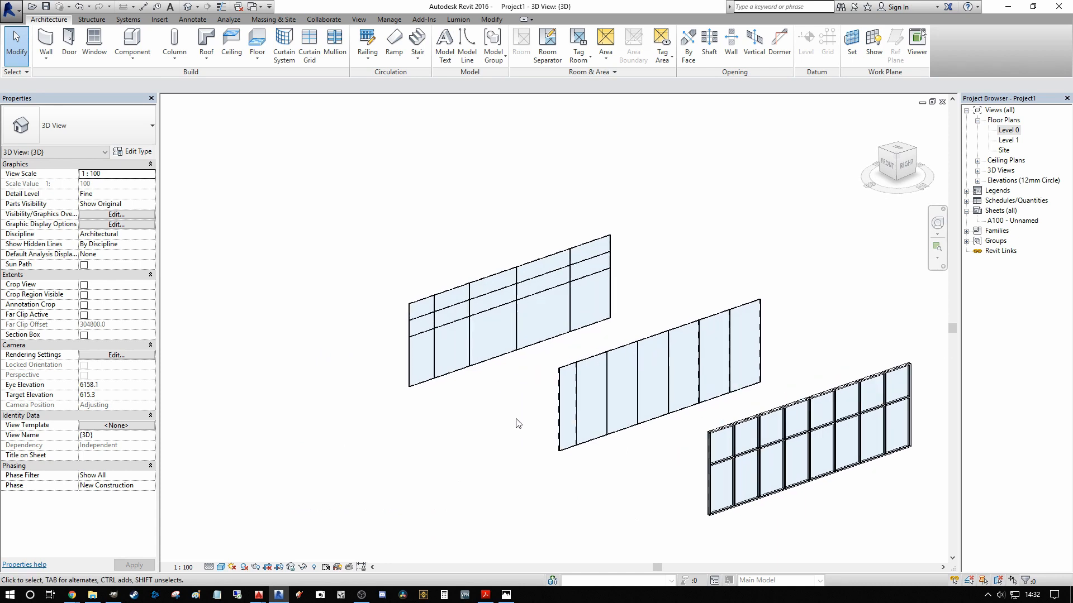
pyautogui.scroll(1, 517, 423)
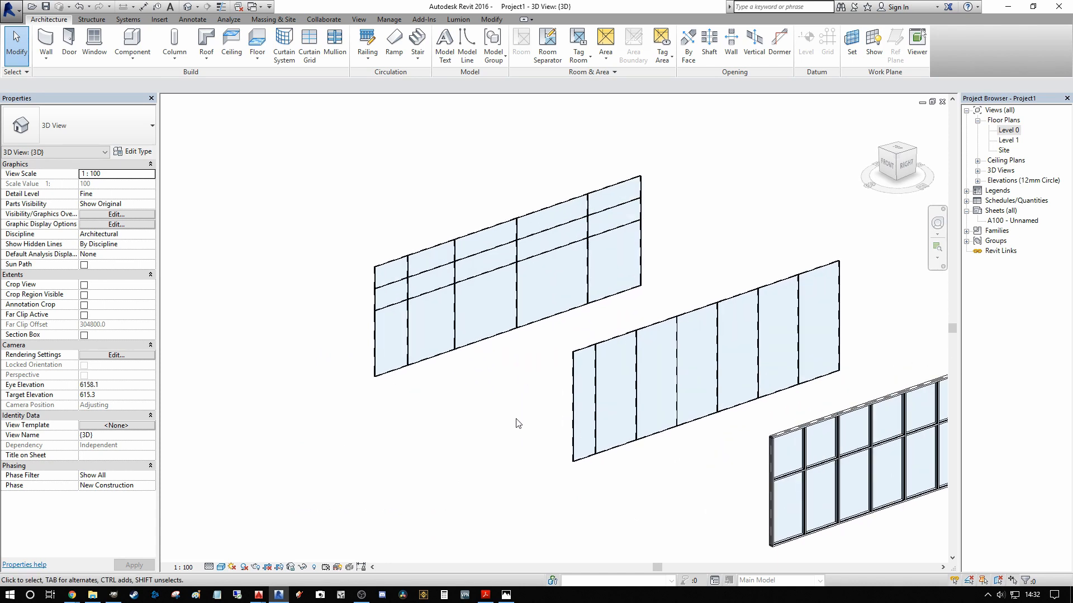
pyautogui.moveTo(575, 369); pyautogui.dragTo(578, 371, button='middle')
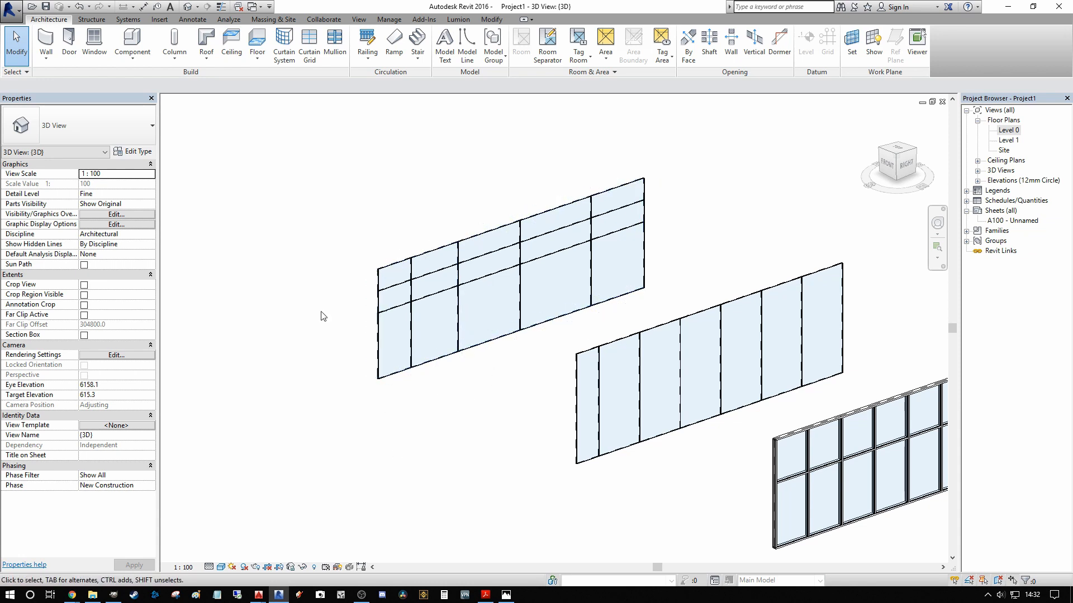
pyautogui.click(390, 322)
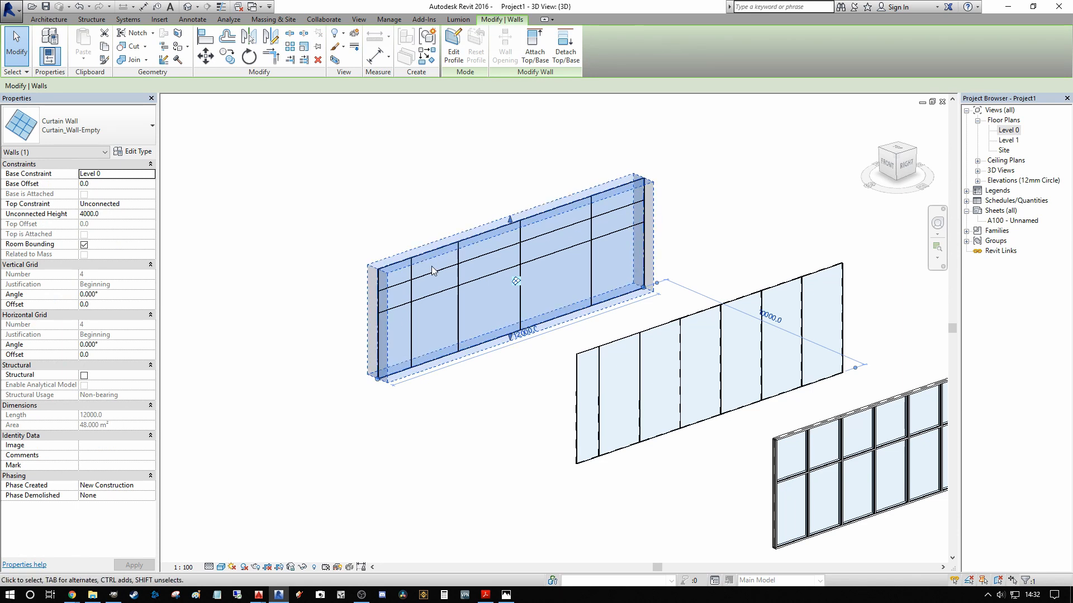
pyautogui.press('Escape')
# Step: Select the vertical grid line between the 2100 and 2800 mm bays and set its distance to the line on the 2100 mm side to 2400 mm
pyautogui.scroll(2, 444, 267)
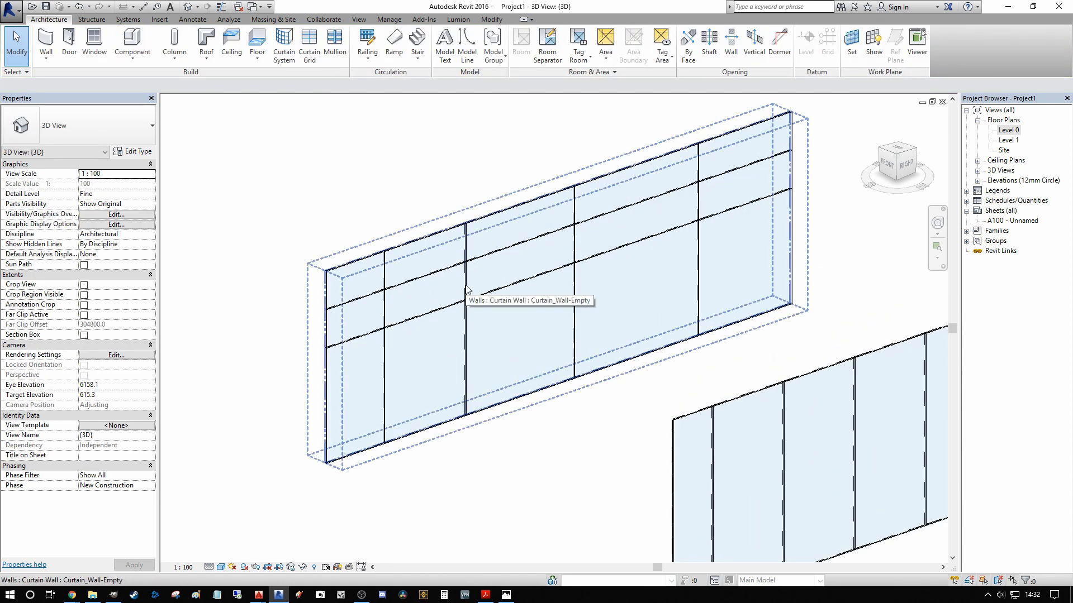
pyautogui.press('Tab')
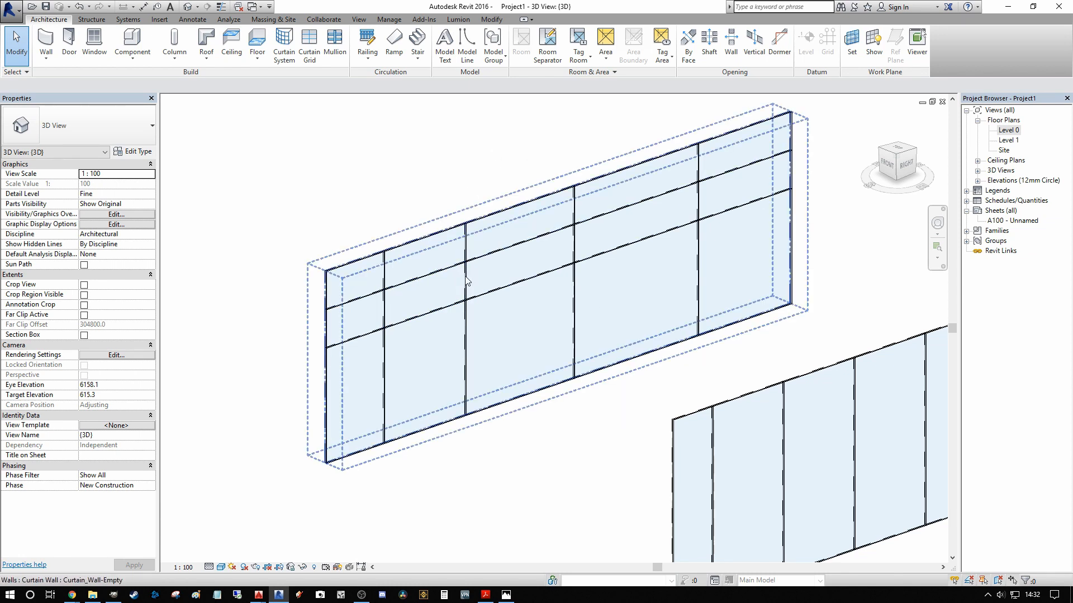
pyautogui.press('Tab')
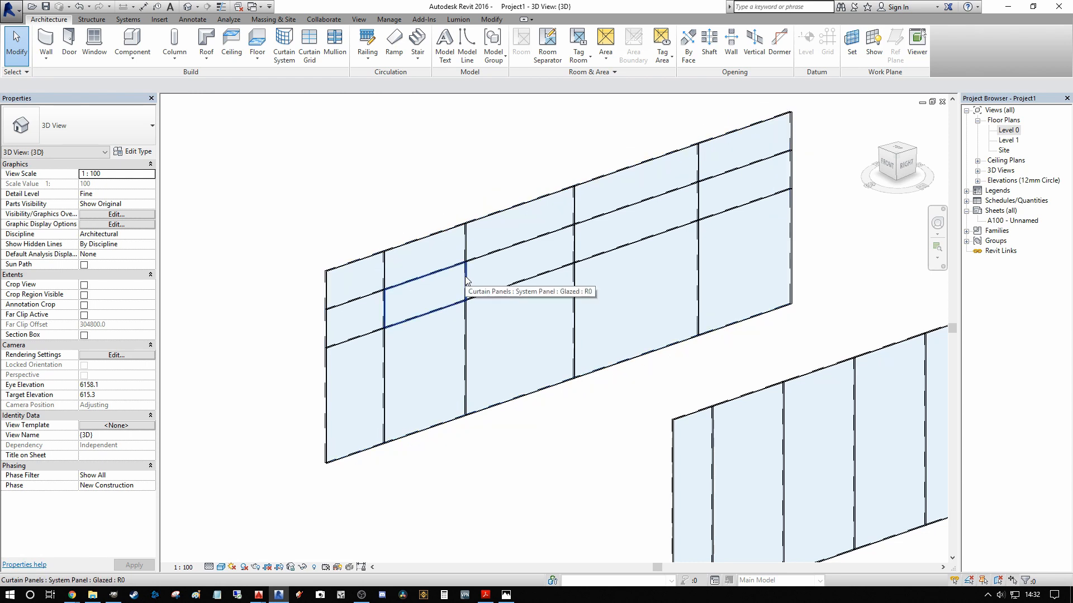
pyautogui.click(517, 283)
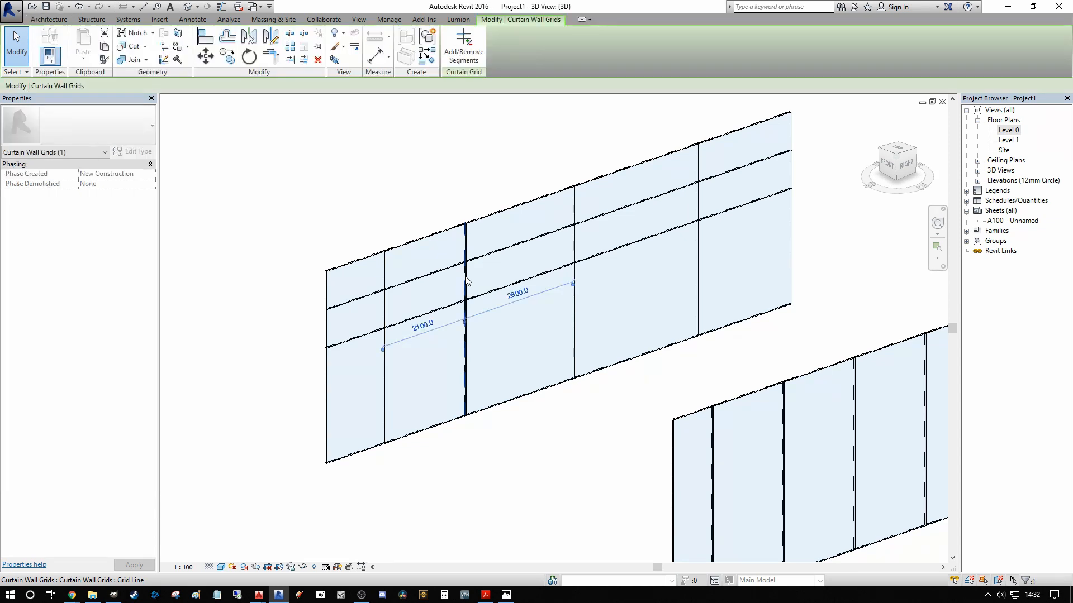
pyautogui.scroll(2, 482, 310)
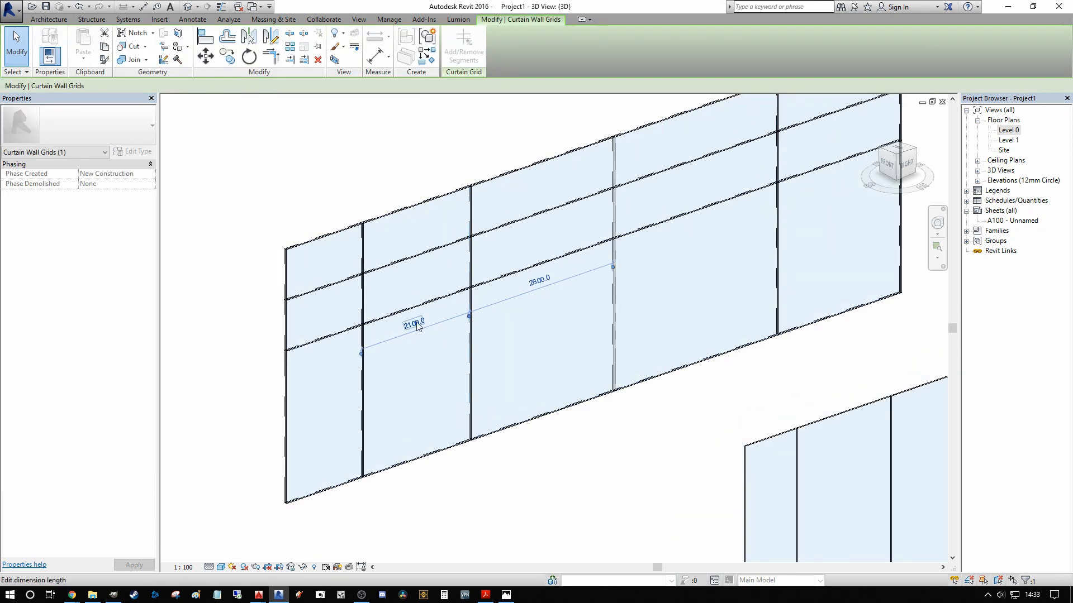
pyautogui.click(420, 325)
pyautogui.write('2400')
pyautogui.press('Return')
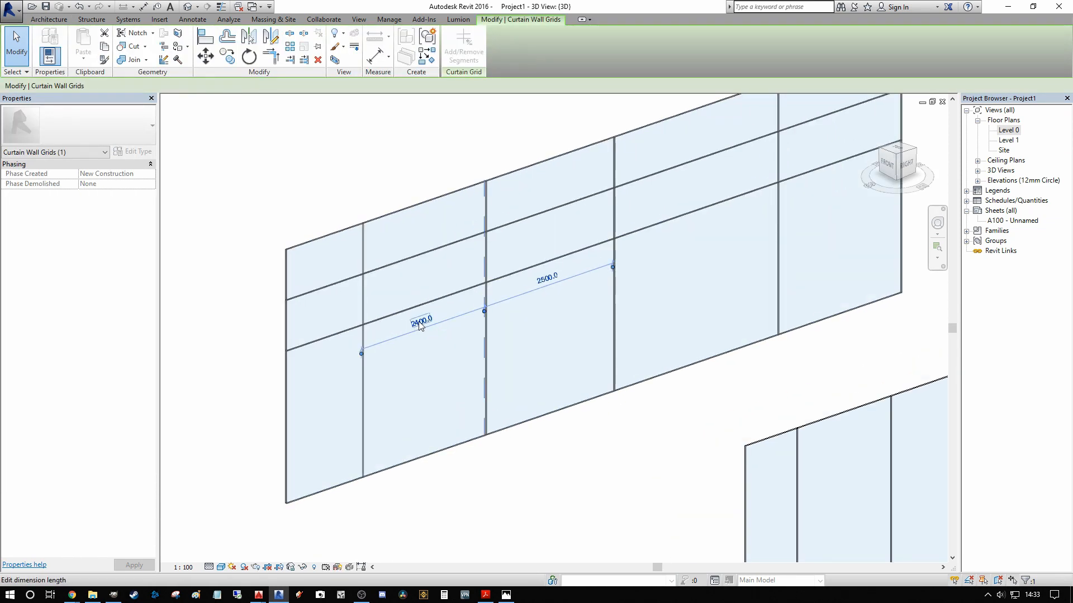
# Step: Use the Move tool to shift the selected vertical grid line to about 900 mm from the wall's first vertical line
pyautogui.click(206, 55)
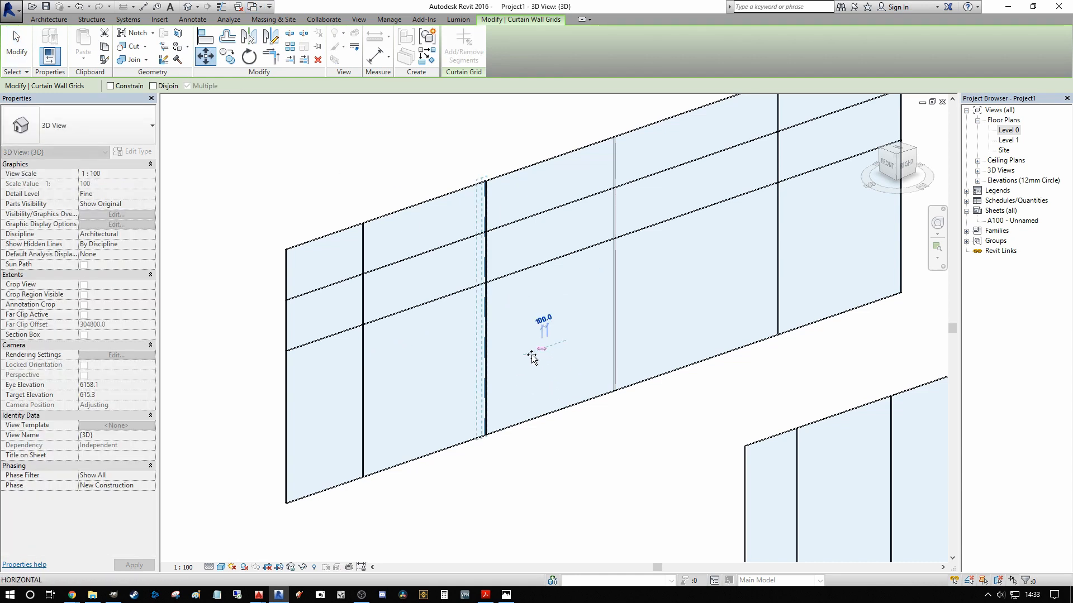
pyautogui.click(543, 335)
pyautogui.click(471, 373)
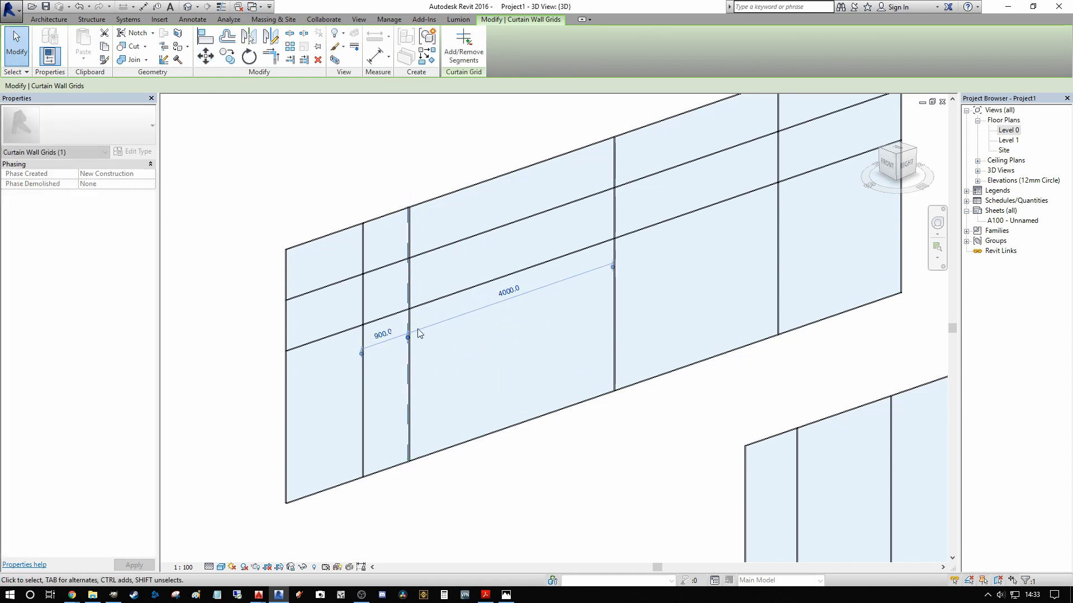
# Step: Set the selected grid line's distance to the wall's first vertical line to 2500 mm
pyautogui.click(382, 335)
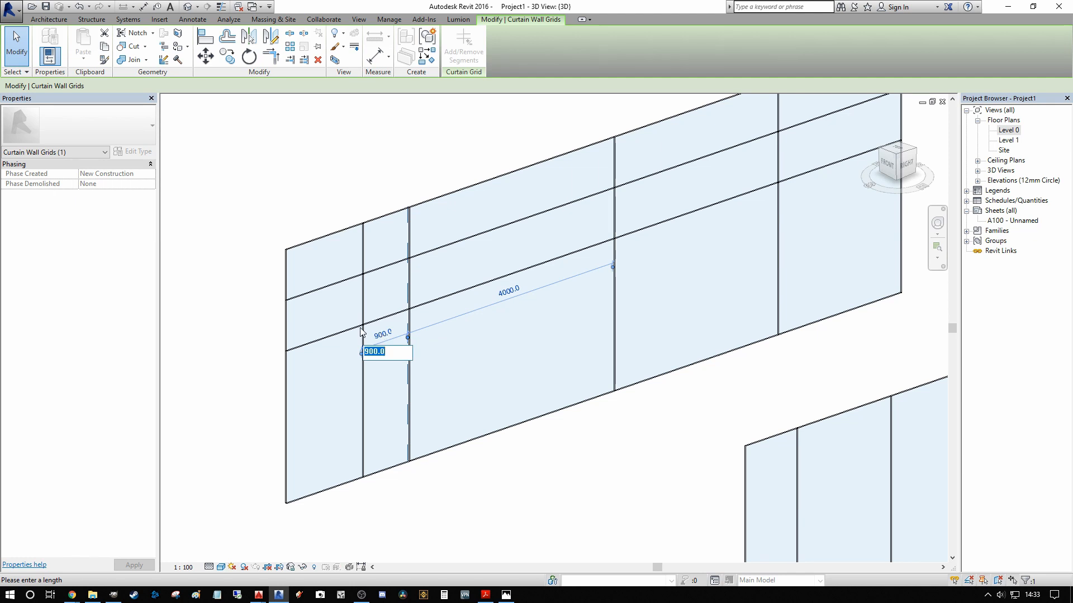
pyautogui.write('2500')
pyautogui.press('Return')
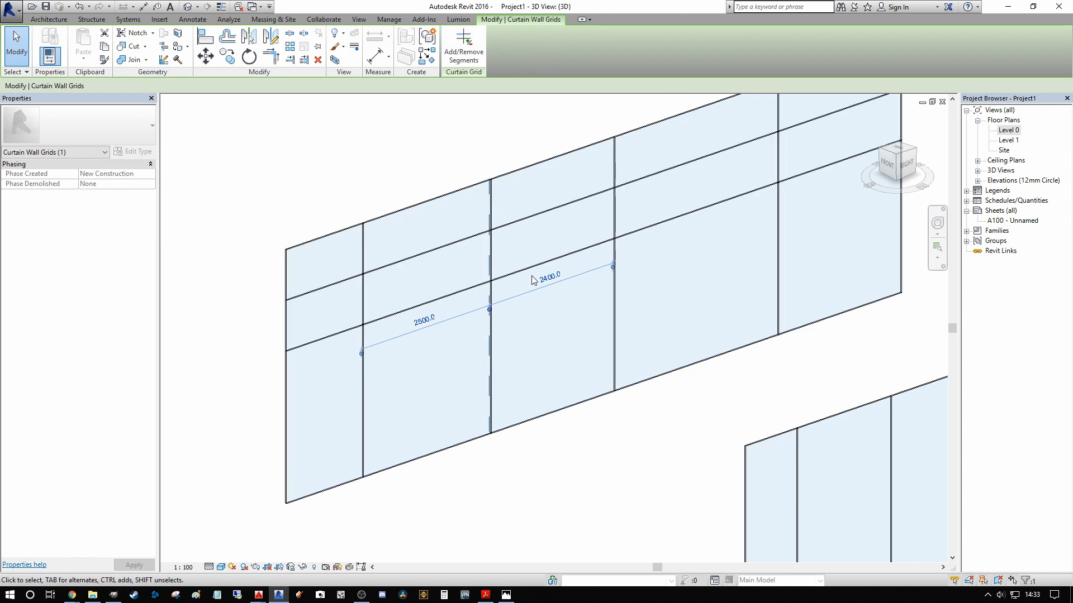
# Step: Reposition the selected grid line freehand to about 1800 mm from the wall's first vertical line and deselect it
pyautogui.moveTo(491, 343); pyautogui.dragTo(454, 352)
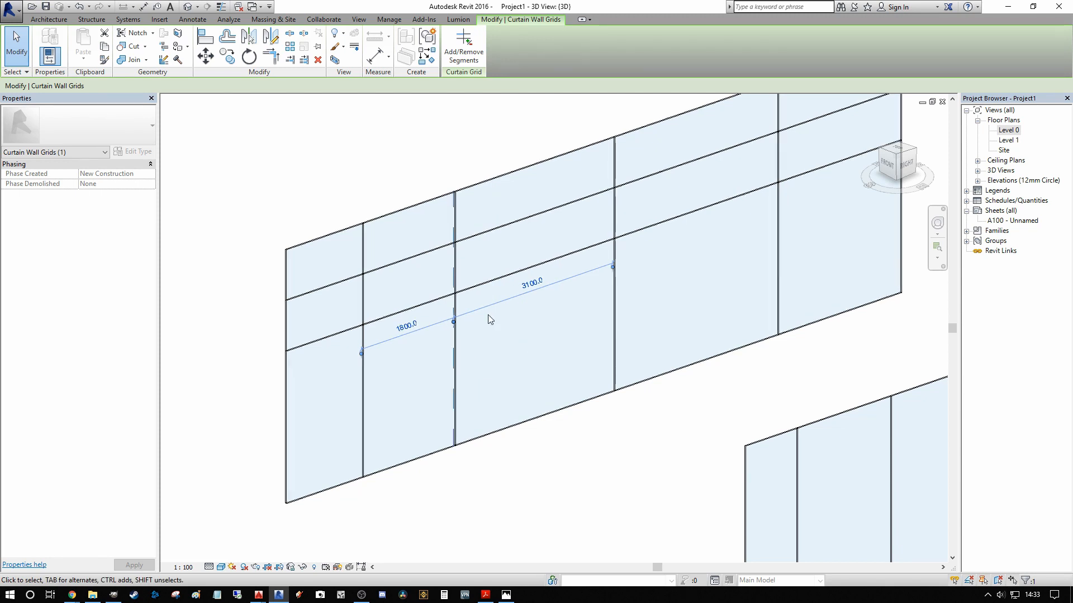
pyautogui.scroll(-2, 487, 319)
pyautogui.scroll(1, 488, 319)
pyautogui.press('Escape')
pyautogui.scroll(1, 475, 308)
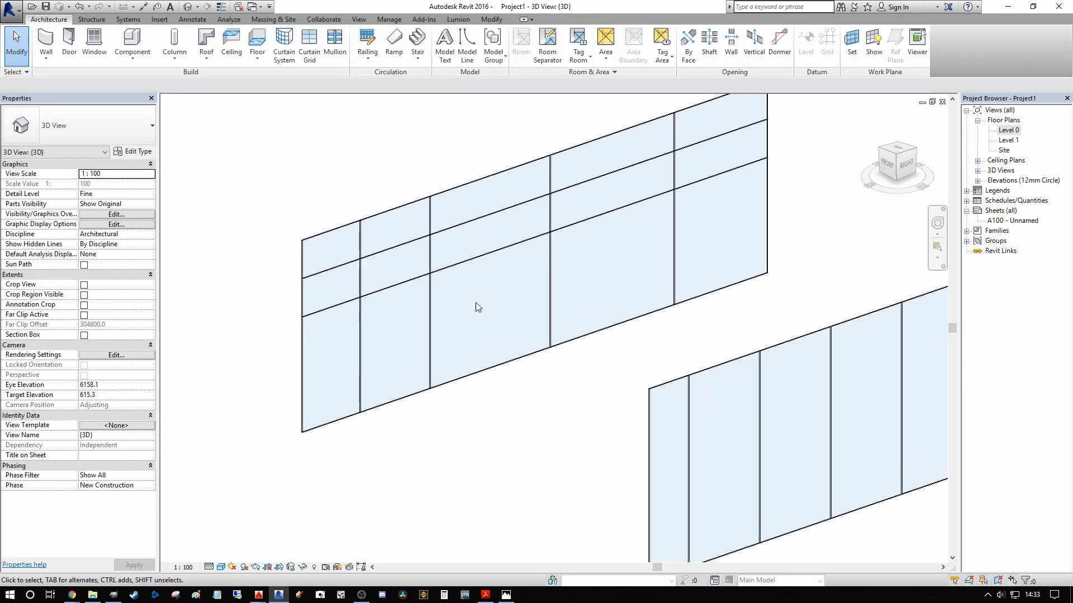
# Step: Place a Rectangular Mullion of type 30mm_Square along the entire lower horizontal grid line of the wall
pyautogui.scroll(-2, 445, 295)
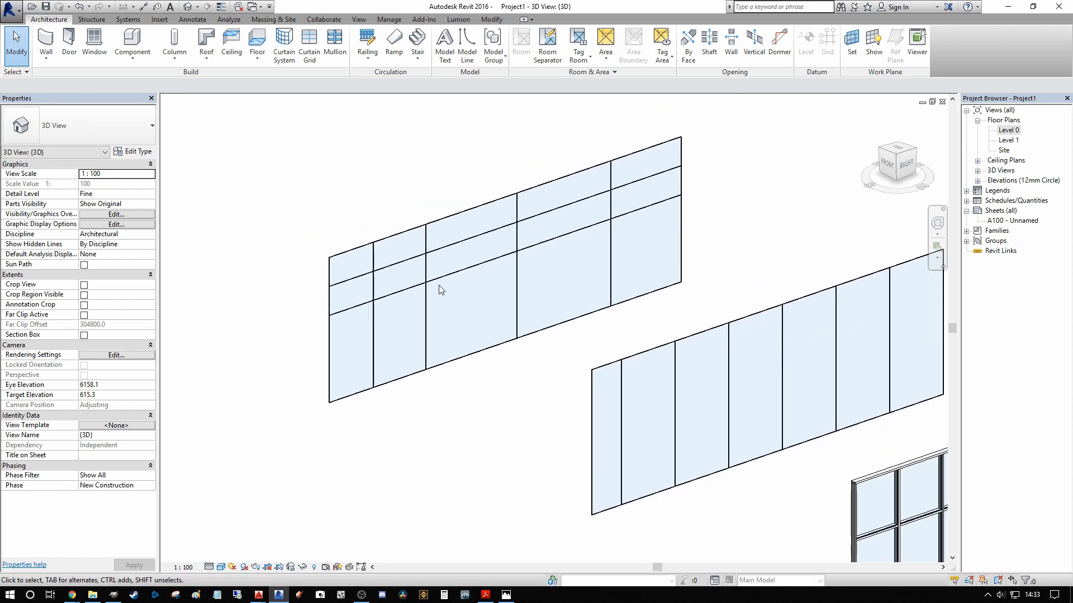
pyautogui.click(334, 42)
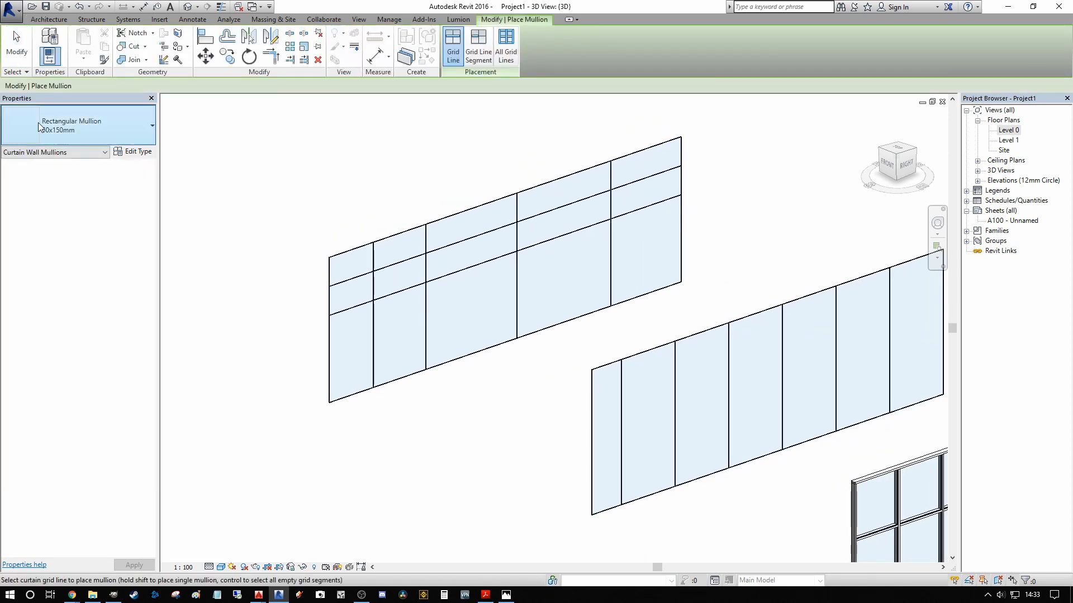
pyautogui.click(124, 123)
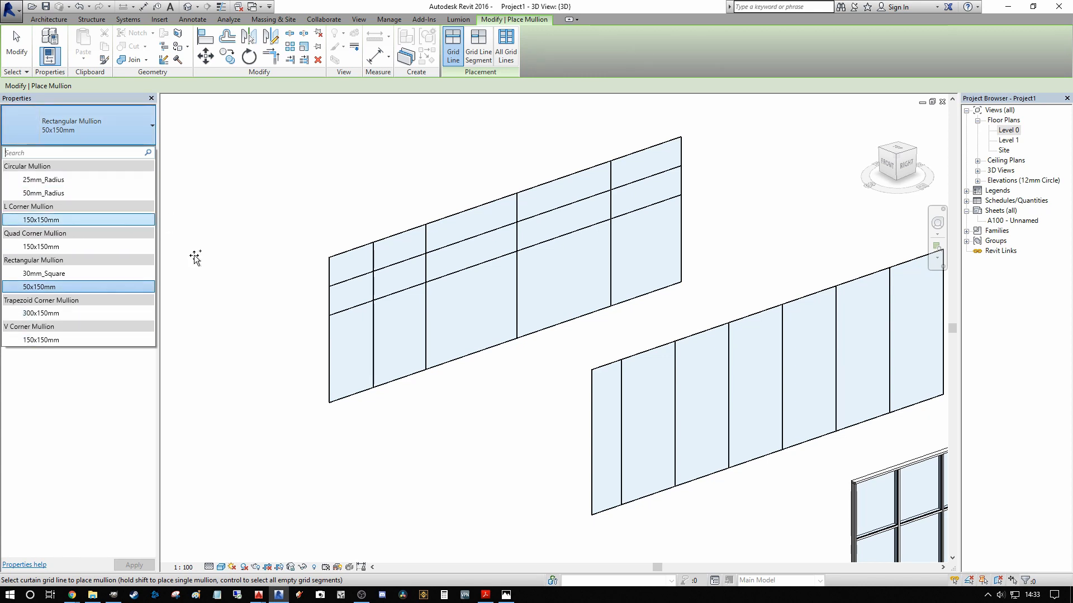
pyautogui.click(63, 274)
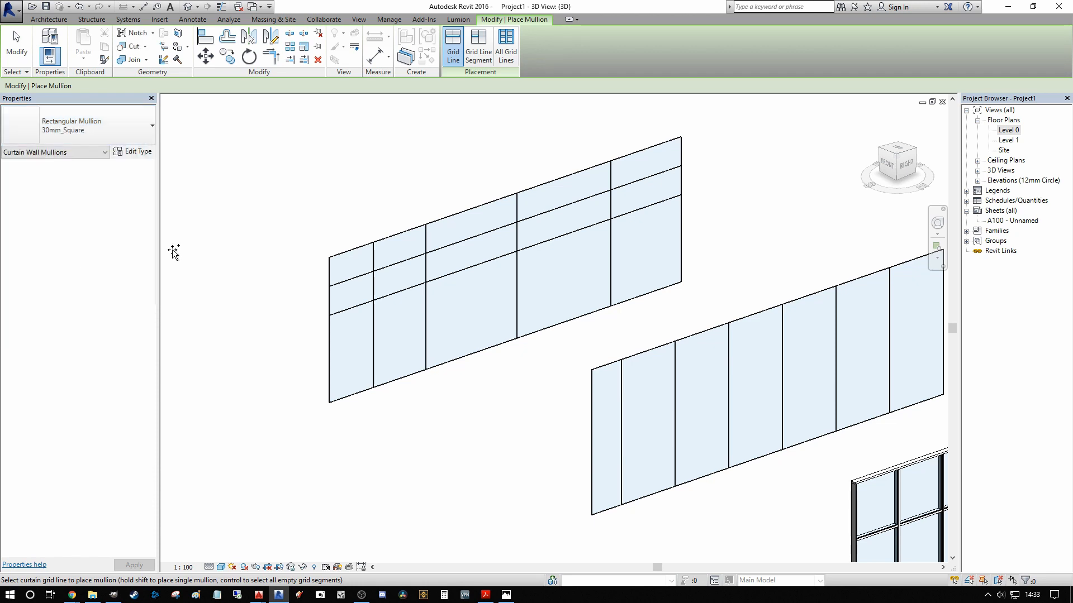
pyautogui.moveTo(463, 206); pyautogui.dragTo(440, 184, button='middle')
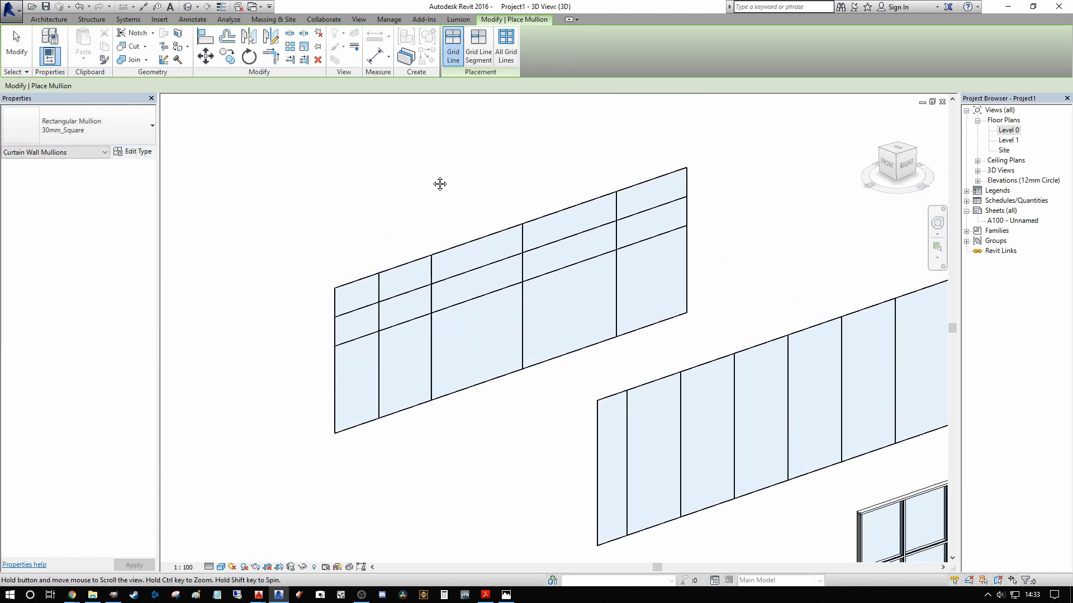
pyautogui.click(362, 338)
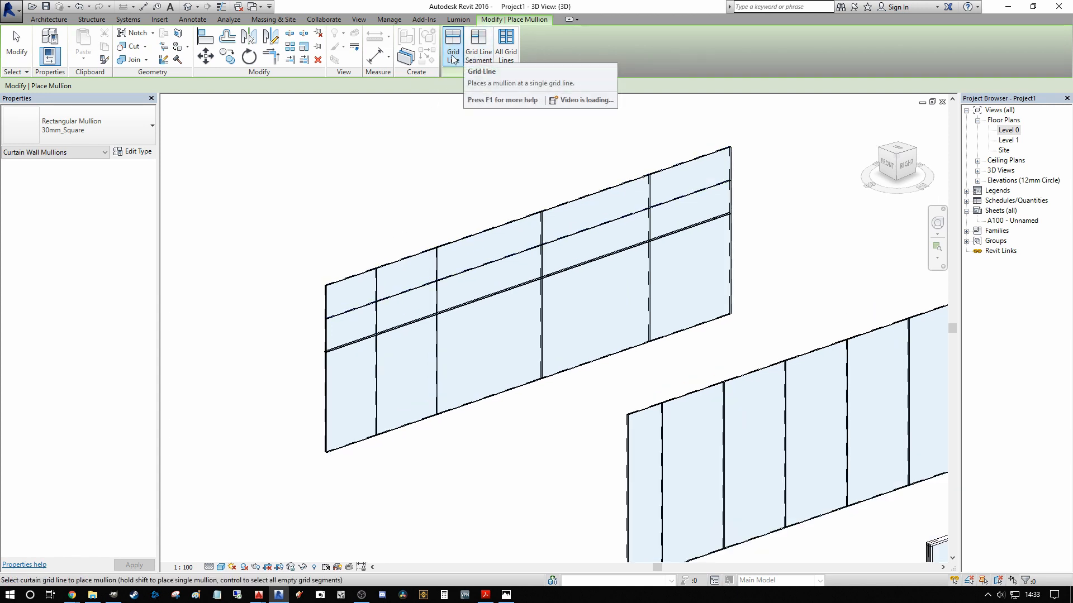
# Step: Add 30mm_Square mullions to all remaining grid lines and edges of the wall with All Grid Lines, and end mullion placement
pyautogui.click(508, 52)
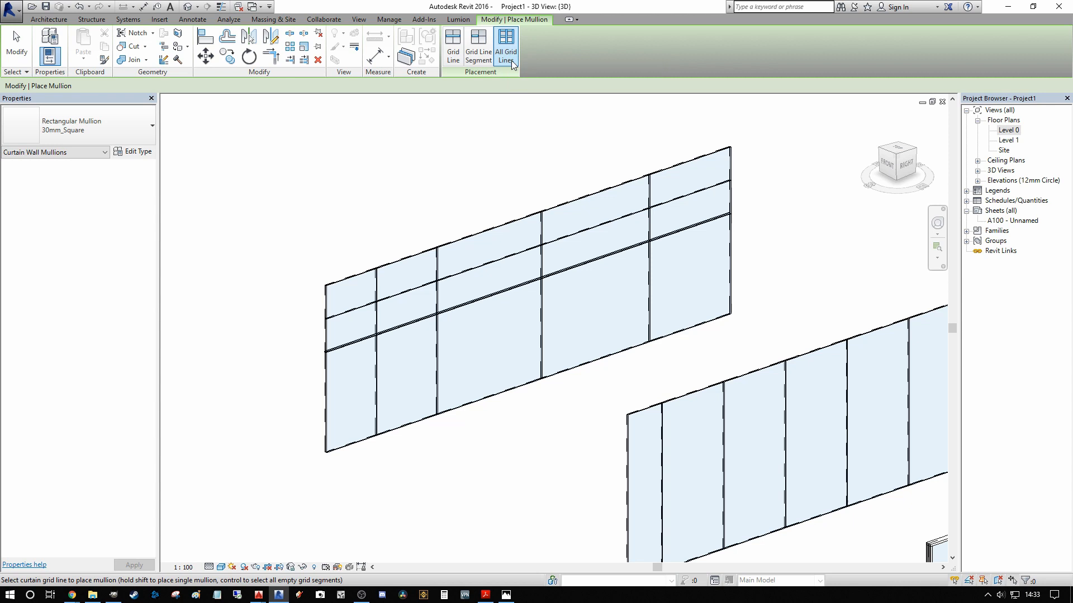
pyautogui.click(598, 191)
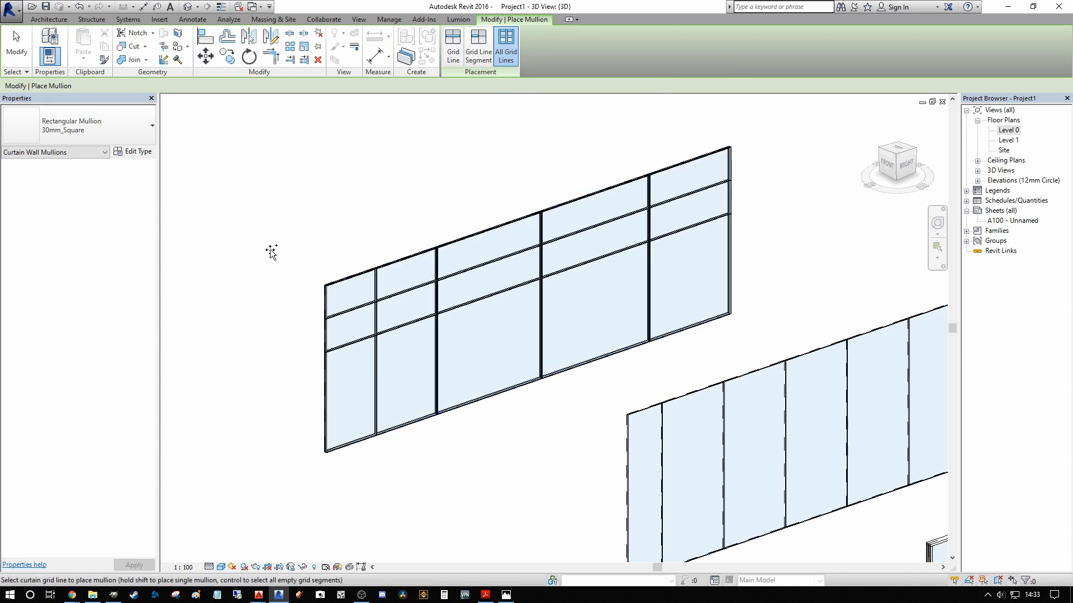
pyautogui.click(460, 58)
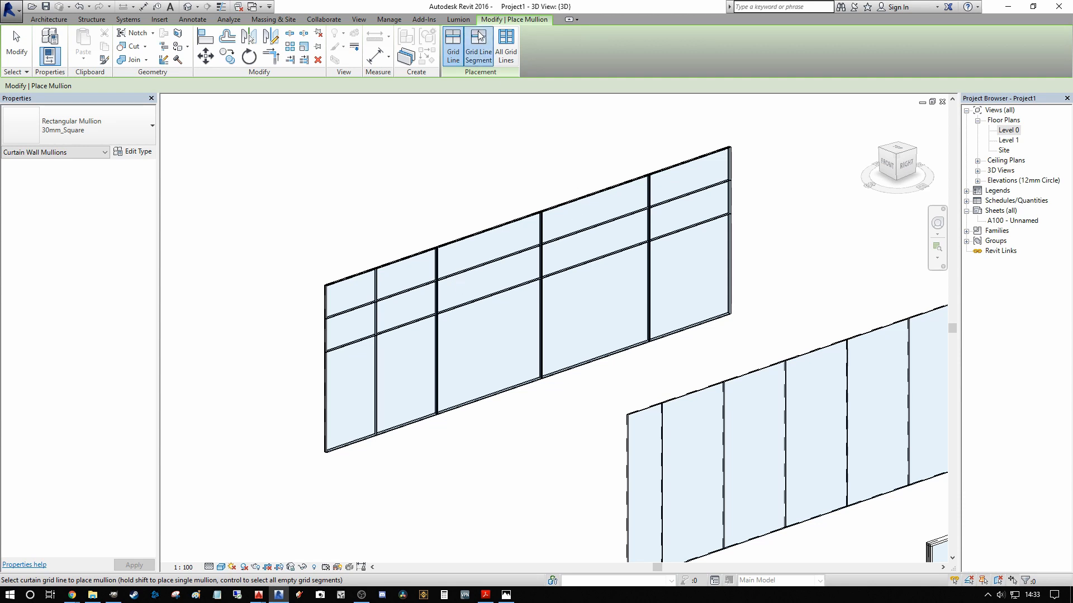
pyautogui.click(478, 47)
pyautogui.scroll(2, 541, 236)
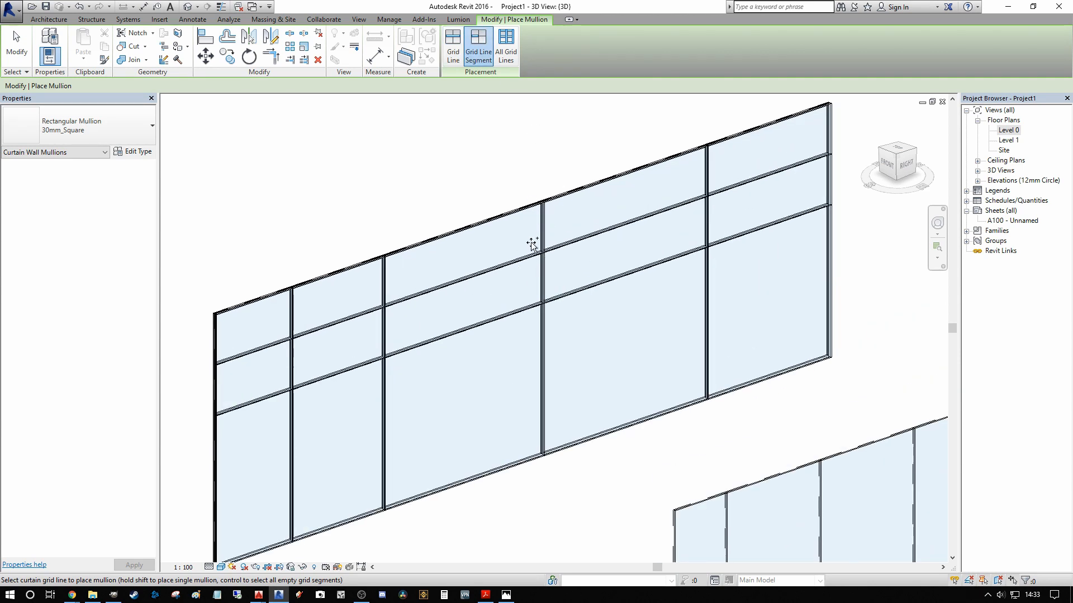
pyautogui.click(457, 54)
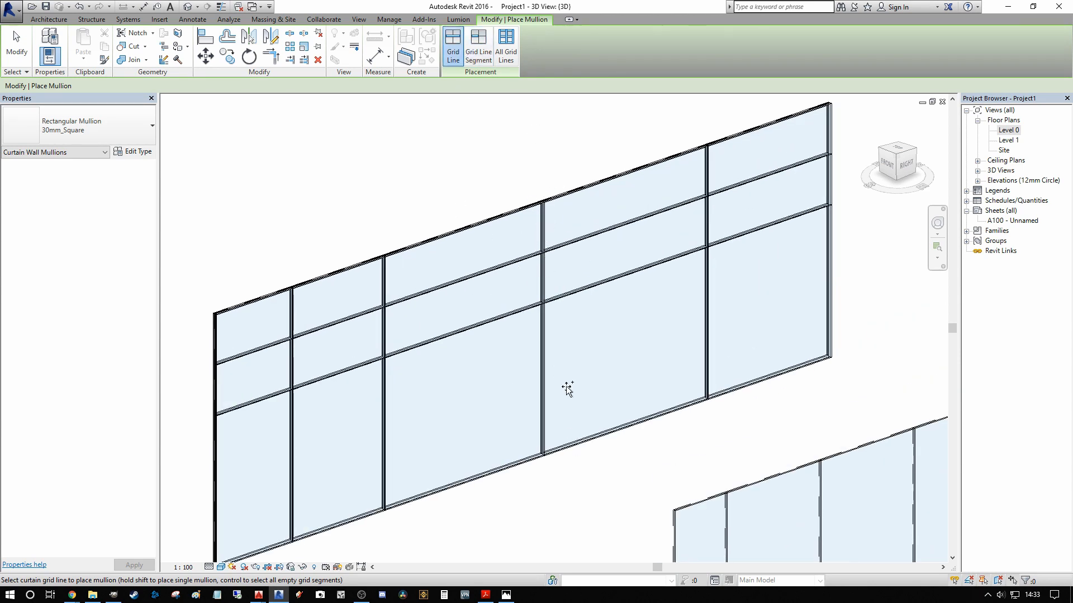
pyautogui.scroll(-3, 541, 277)
pyautogui.press('Escape')
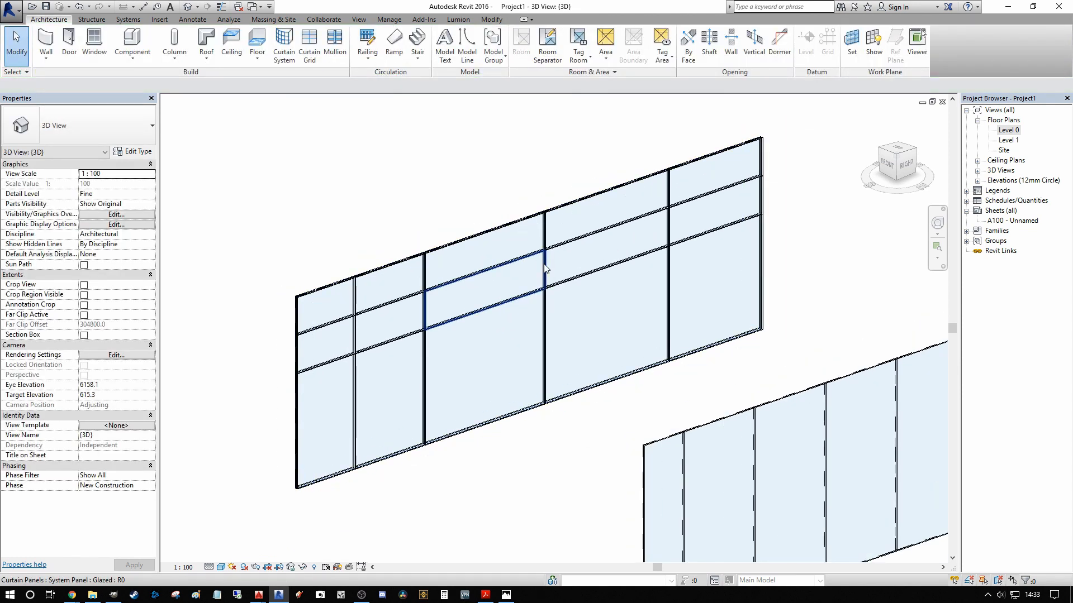
# Step: Delete the middle-row mullion segment on the third vertical grid line of the wall
pyautogui.click(545, 269)
pyautogui.scroll(3, 539, 274)
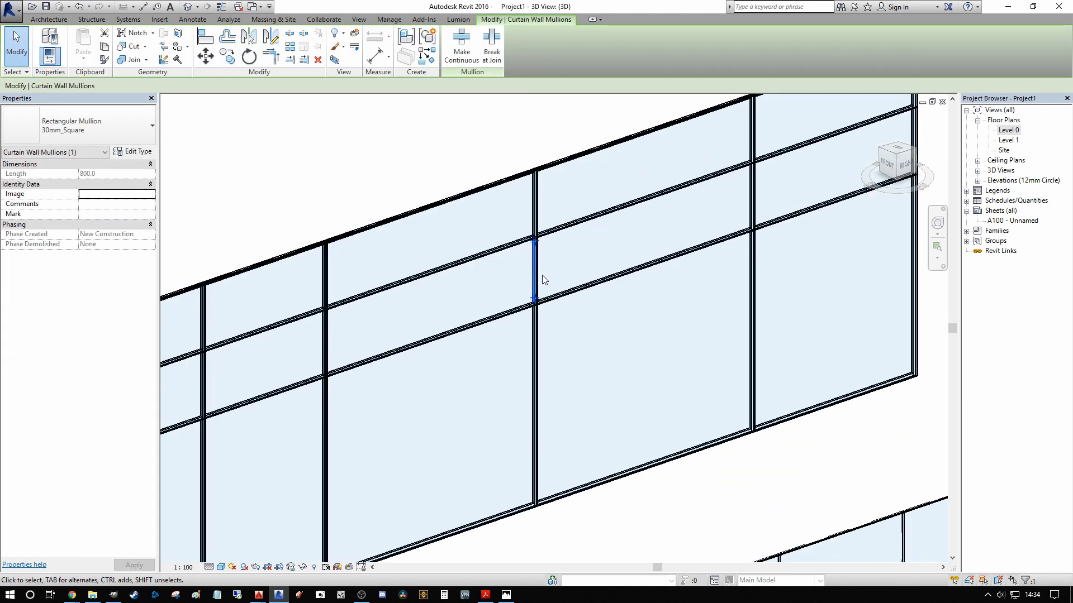
pyautogui.press('Delete')
pyautogui.scroll(-3, 538, 264)
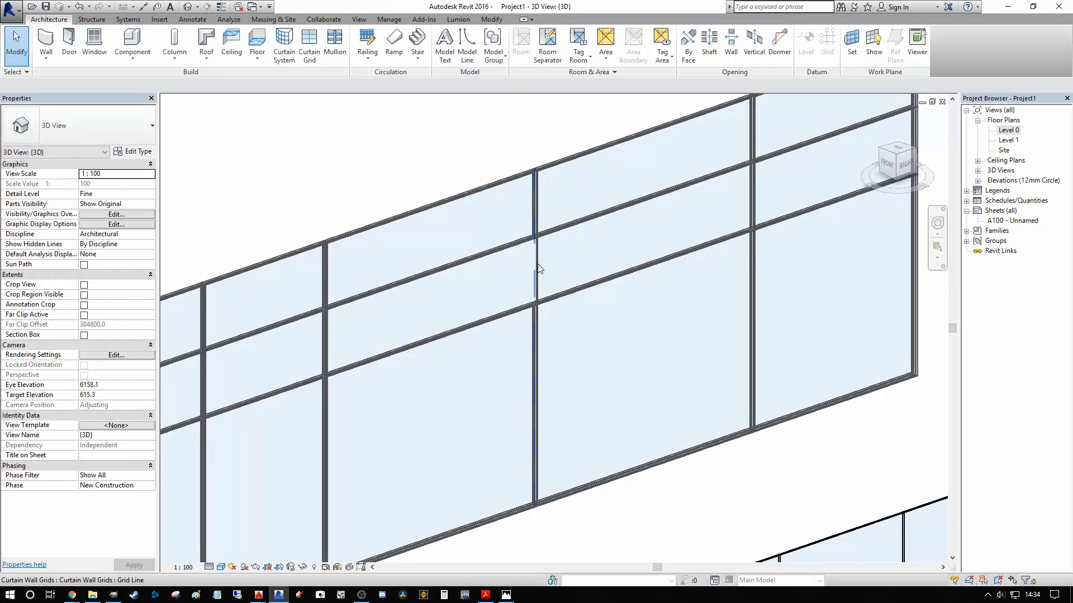
# Step: Delete the top-row mullion segment on the same third vertical grid line
pyautogui.click(535, 228)
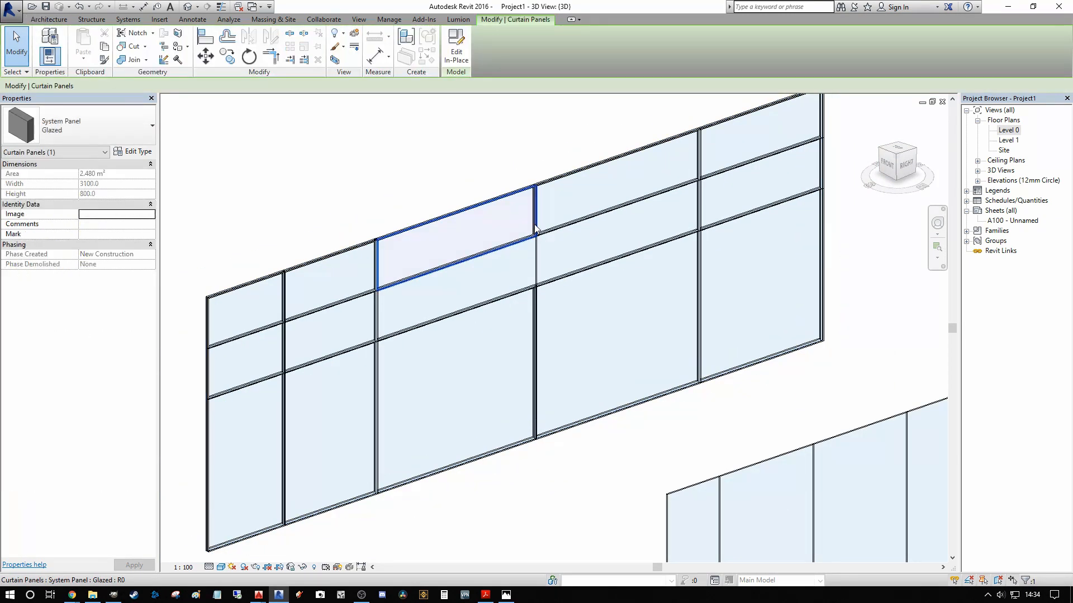
pyautogui.click(535, 229)
pyautogui.scroll(-2, 551, 232)
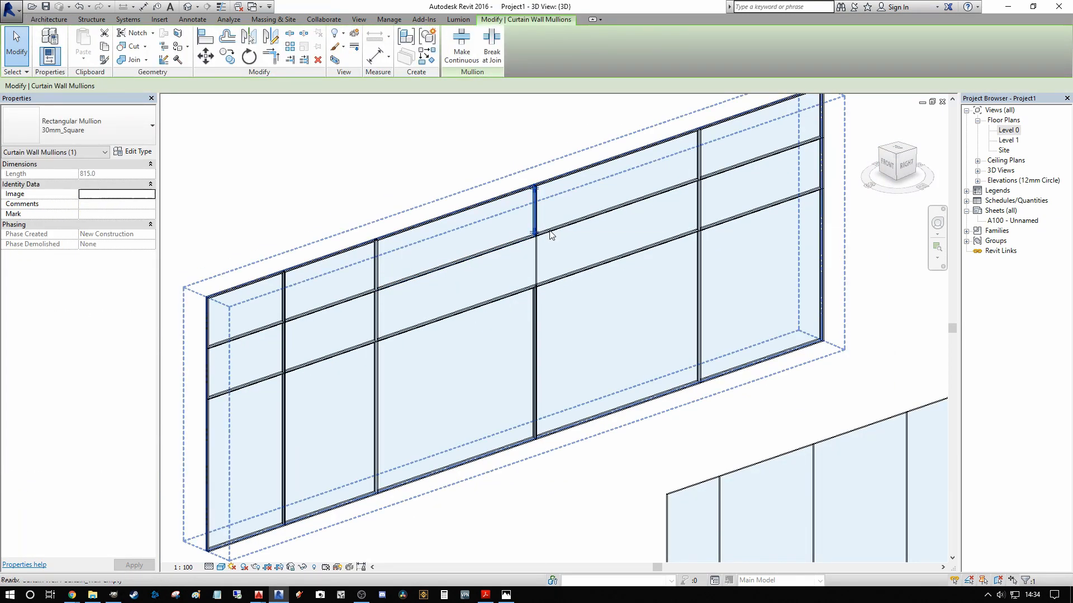
pyautogui.press('Delete')
pyautogui.scroll(3, 503, 162)
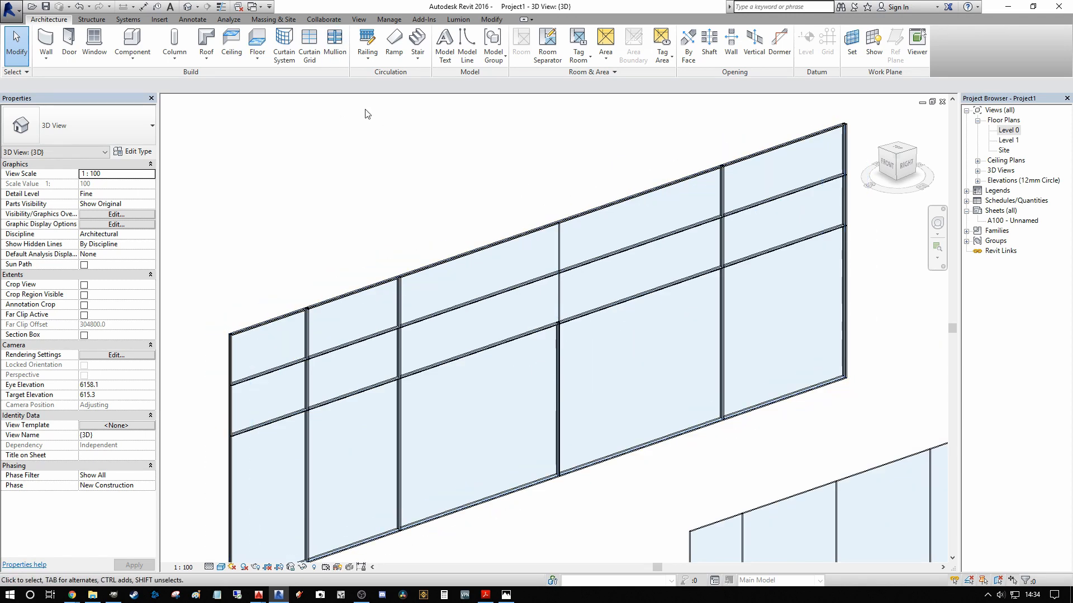
# Step: Place a 30mm_Square mullion on the top-row segment of the third vertical line with Grid Line Segment, and end placement
pyautogui.click(334, 42)
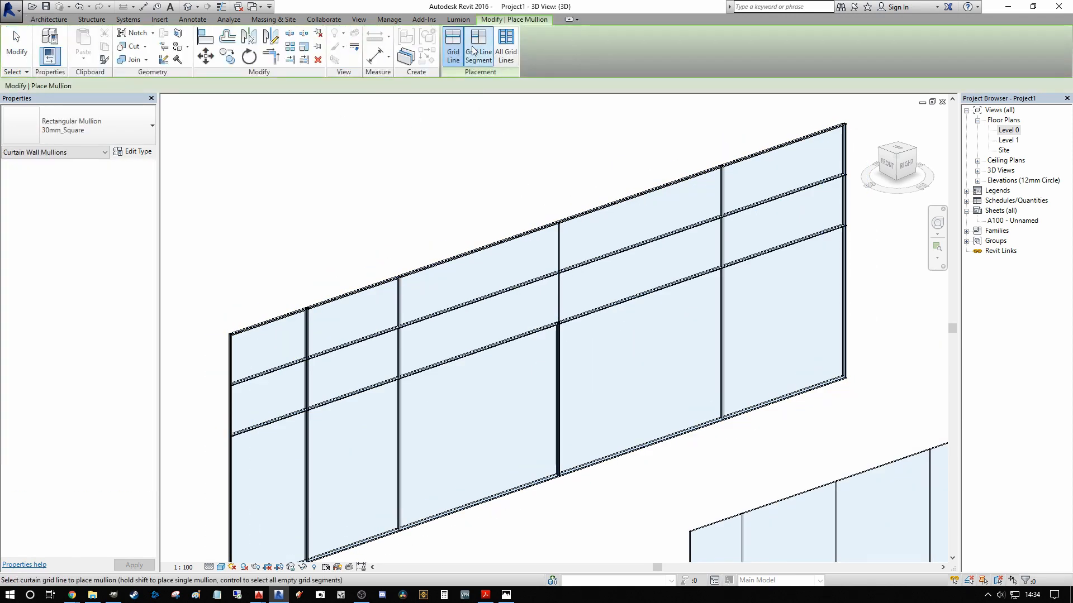
pyautogui.click(478, 45)
pyautogui.click(558, 238)
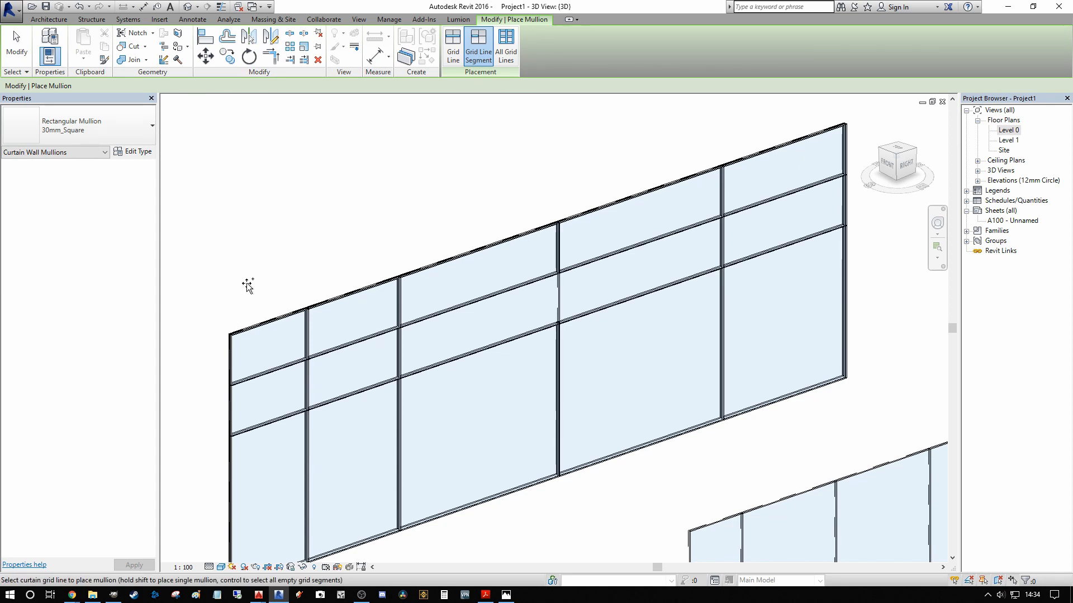
pyautogui.scroll(-2, 402, 302)
pyautogui.moveTo(444, 299); pyautogui.dragTo(517, 249, button='middle')
pyautogui.press('Escape')
# Step: Remove the middle-row segment of the third vertical grid line with Add/Remove Segments so the two adjacent panels merge
pyautogui.moveTo(570, 273); pyautogui.dragTo(506, 250, button='middle')
pyautogui.scroll(2, 505, 249)
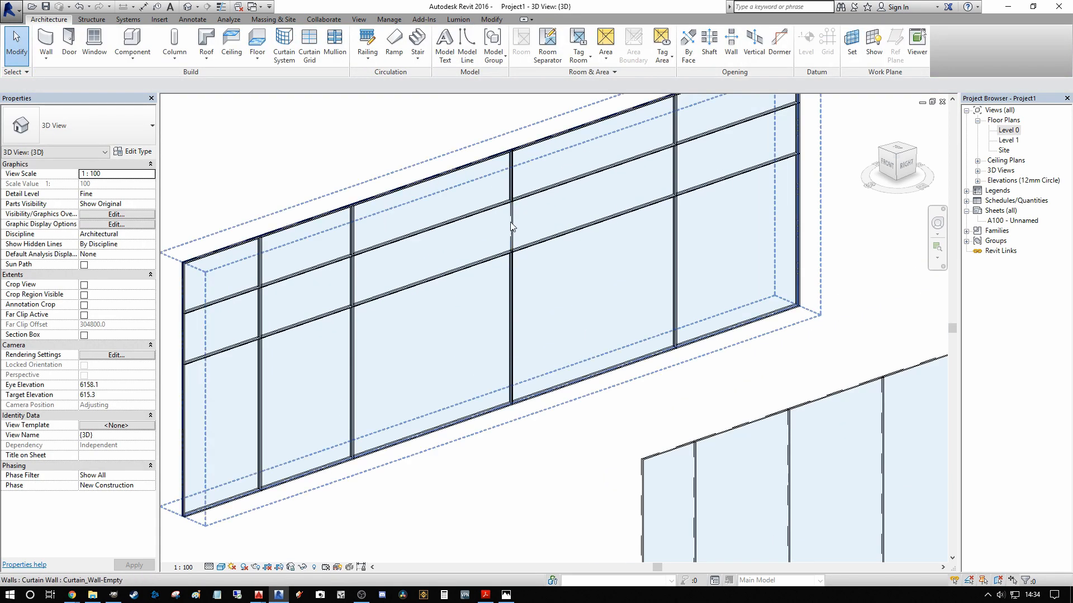
pyautogui.click(514, 227)
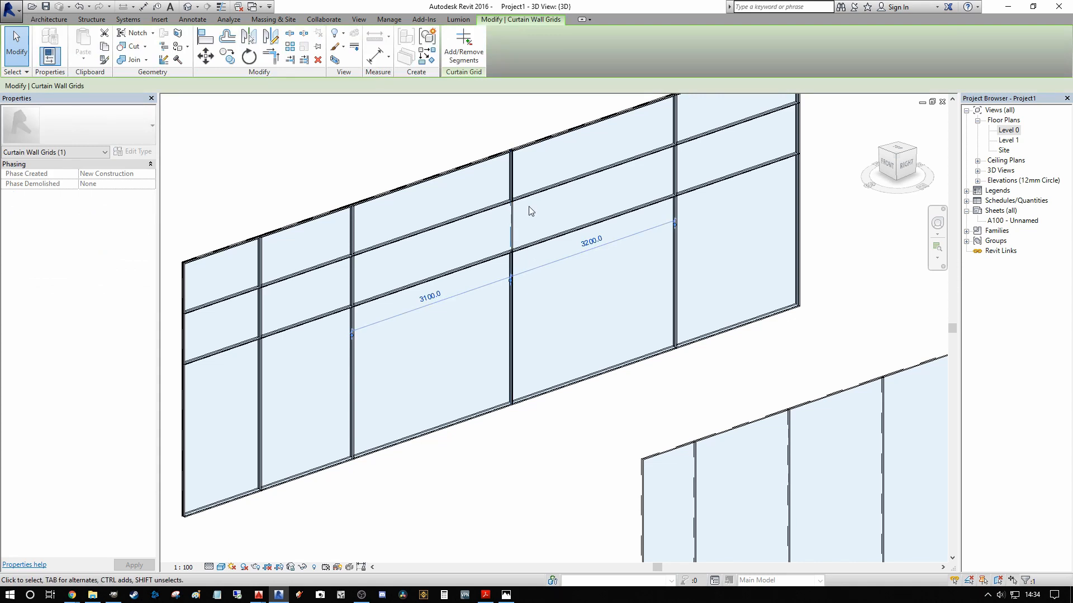
pyautogui.moveTo(510, 218); pyautogui.dragTo(499, 277, button='middle')
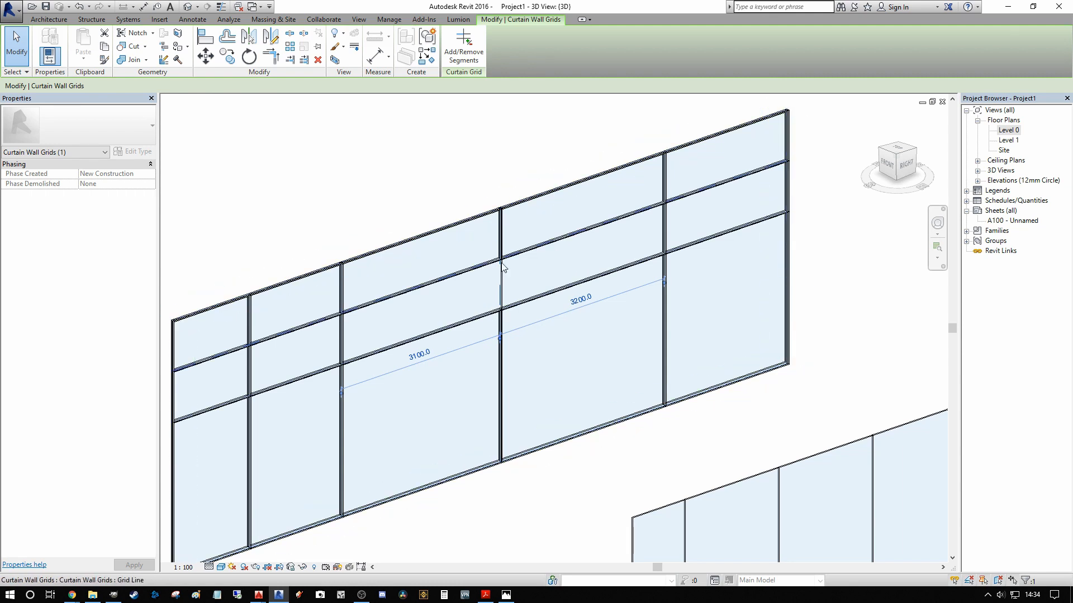
pyautogui.scroll(-1, 499, 162)
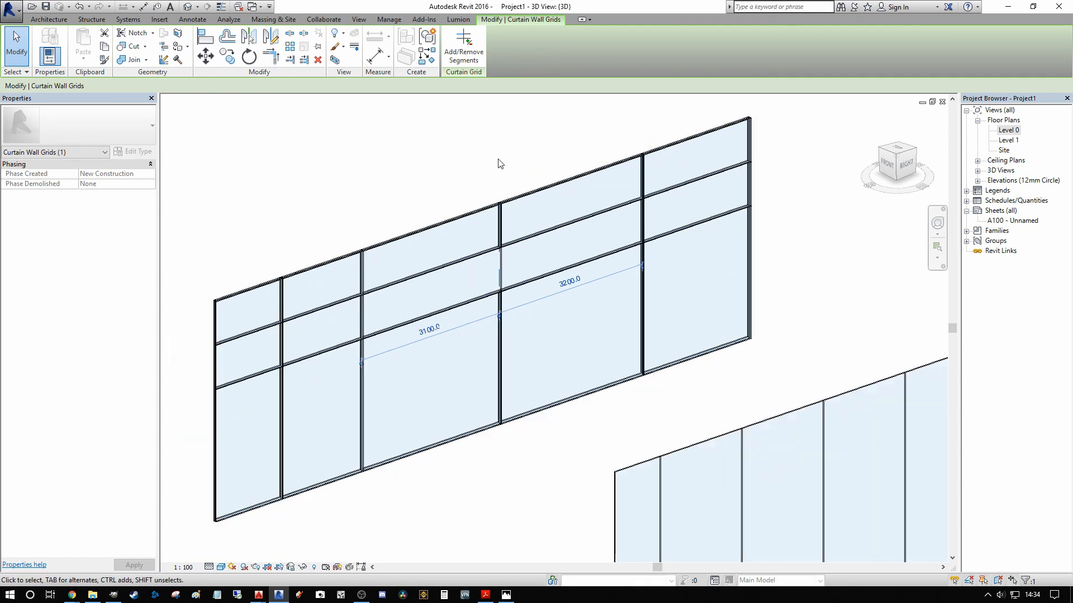
pyautogui.click(459, 41)
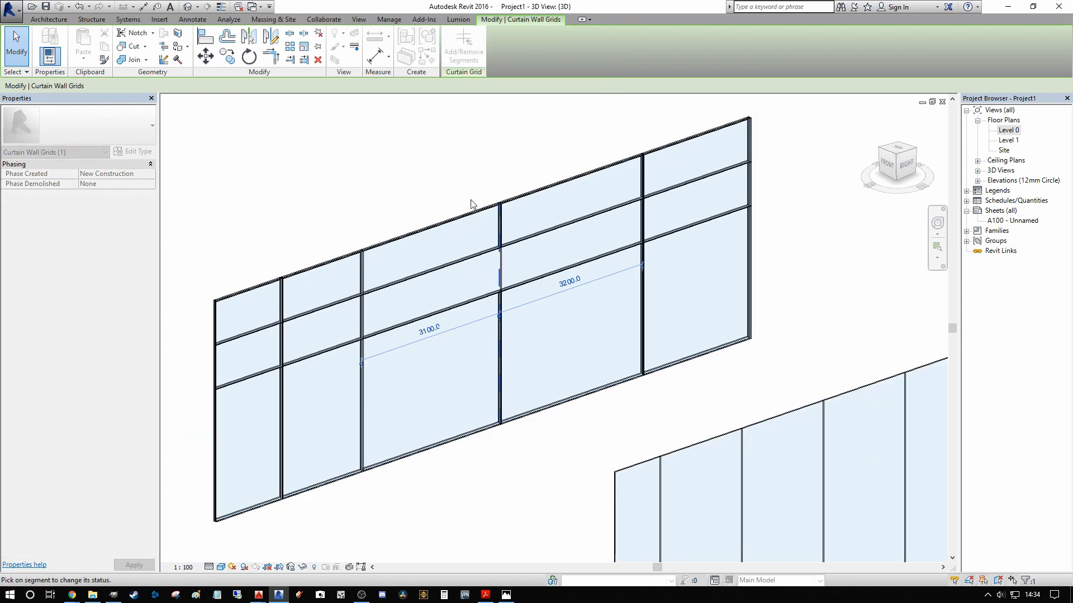
pyautogui.click(499, 278)
pyautogui.press('Escape')
pyautogui.press('Escape')
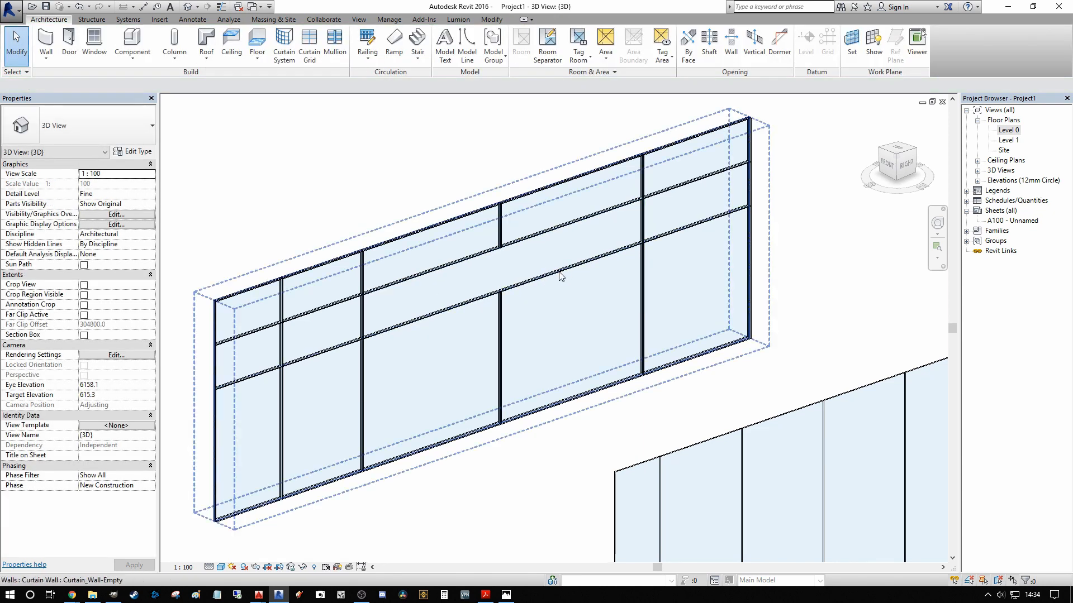
# Step: Change the merged middle-row panel of the empty curtain wall to the System Panel Solid type
pyautogui.press('Tab')
pyautogui.click(543, 255)
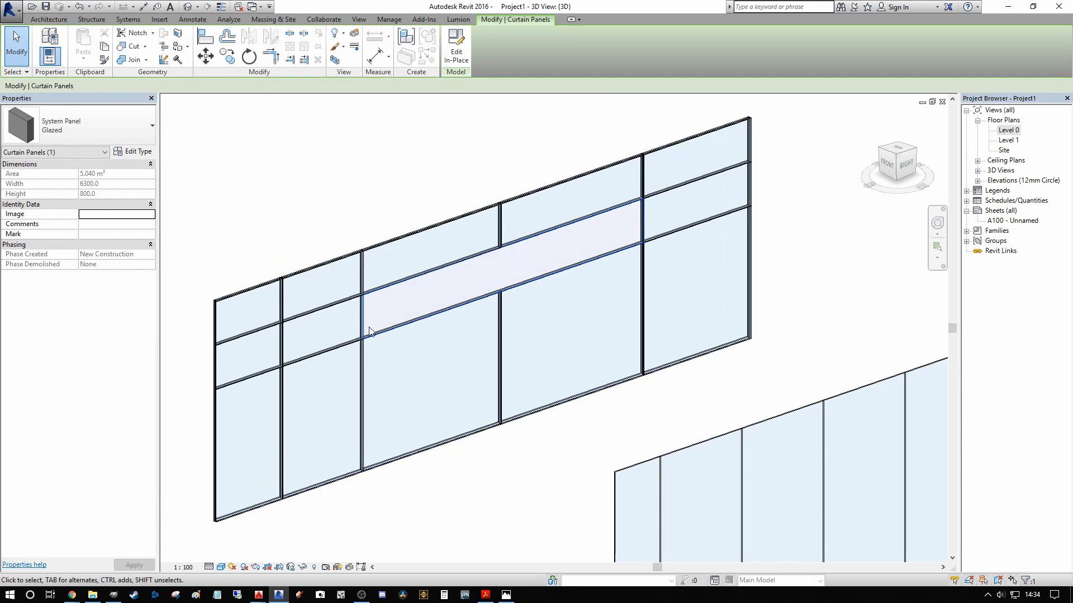
pyautogui.scroll(-2, 469, 274)
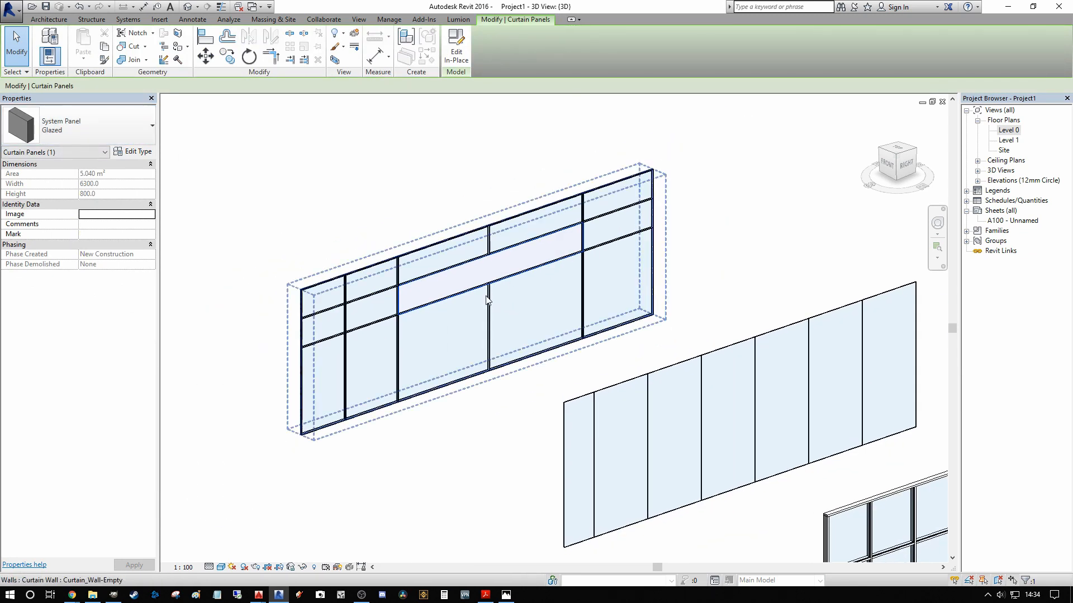
pyautogui.scroll(1, 476, 305)
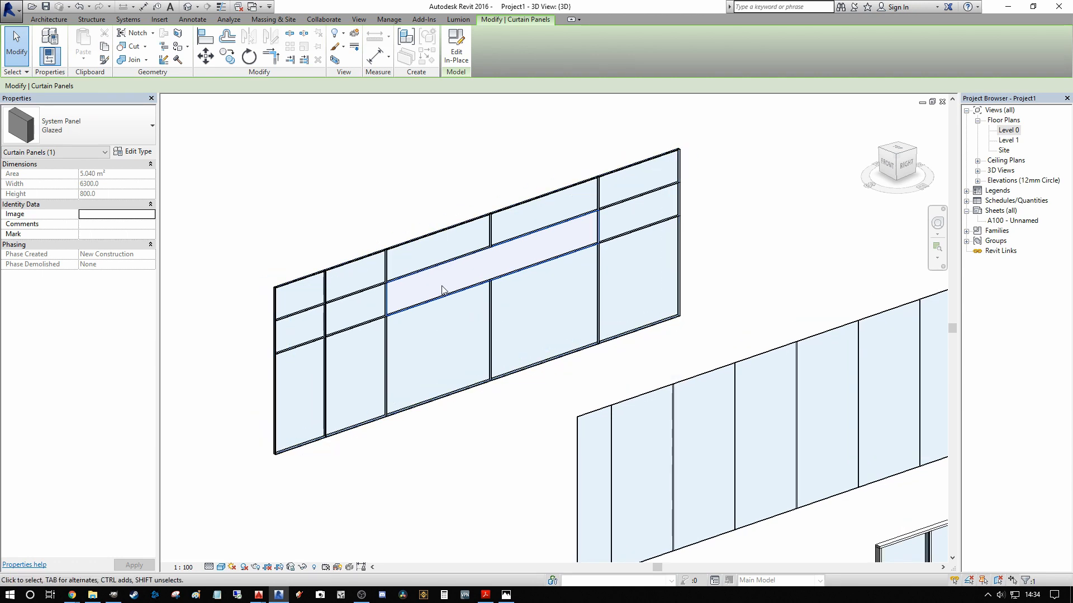
pyautogui.click(137, 111)
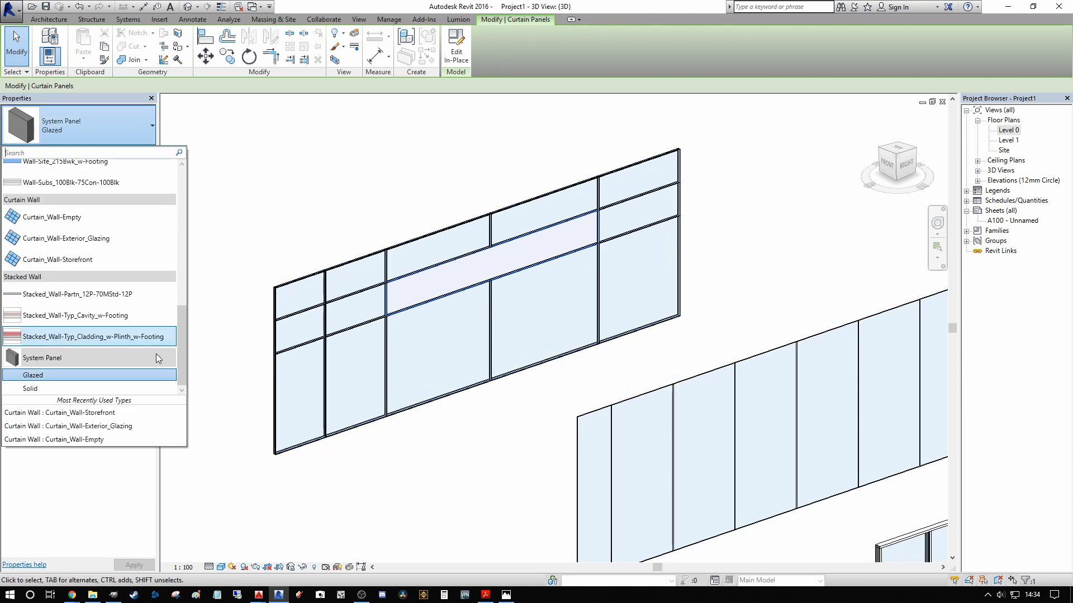
pyautogui.click(45, 387)
pyautogui.scroll(2, 458, 171)
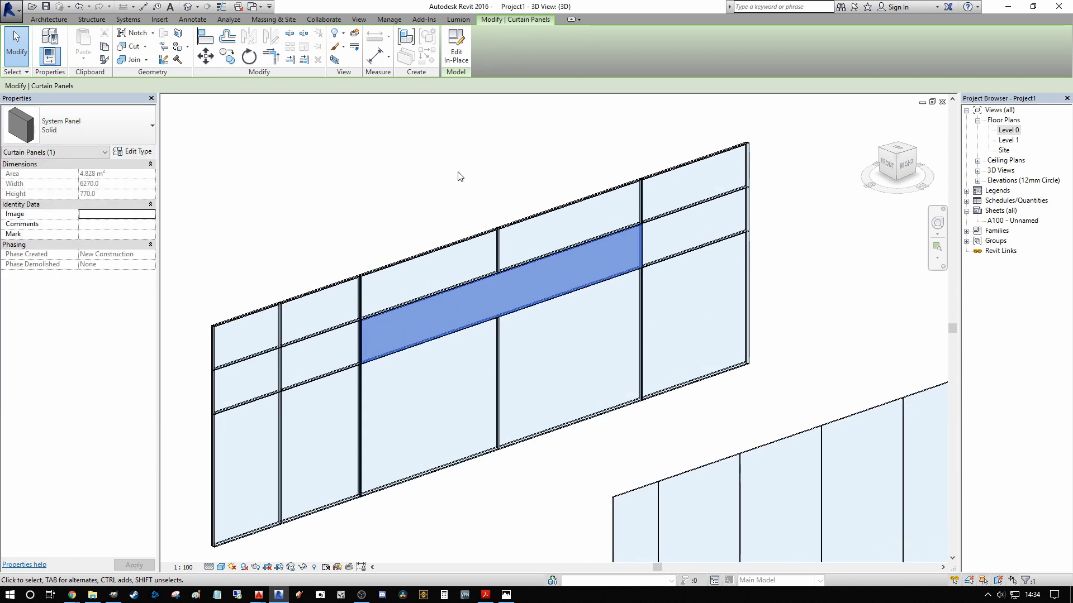
pyautogui.moveTo(456, 170); pyautogui.dragTo(303, 130, button='middle')
pyautogui.moveTo(309, 171); pyautogui.dragTo(398, 167, button='middle')
pyautogui.click(405, 144)
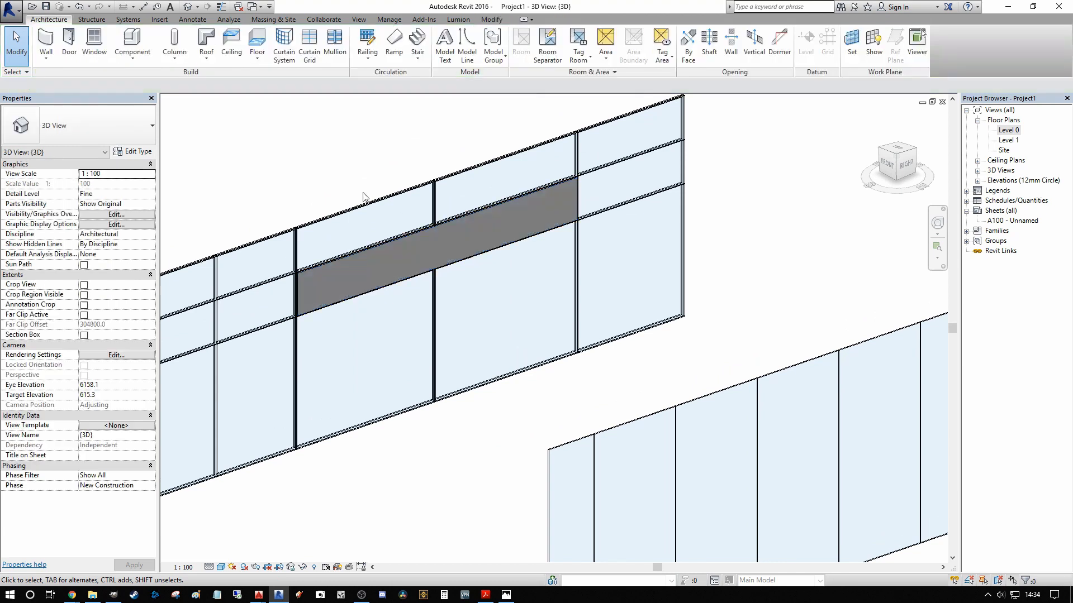
# Step: Set the material of the merged panel's Solid type to Aluminium
pyautogui.scroll(2, 598, 280)
pyautogui.scroll(-1, 643, 224)
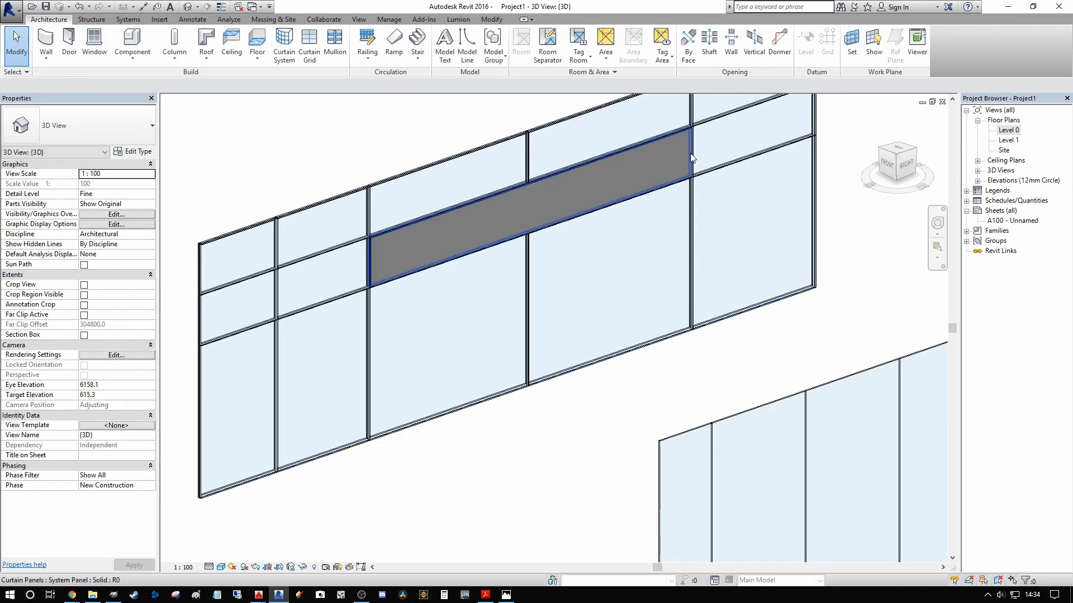
pyautogui.click(684, 162)
pyautogui.click(132, 152)
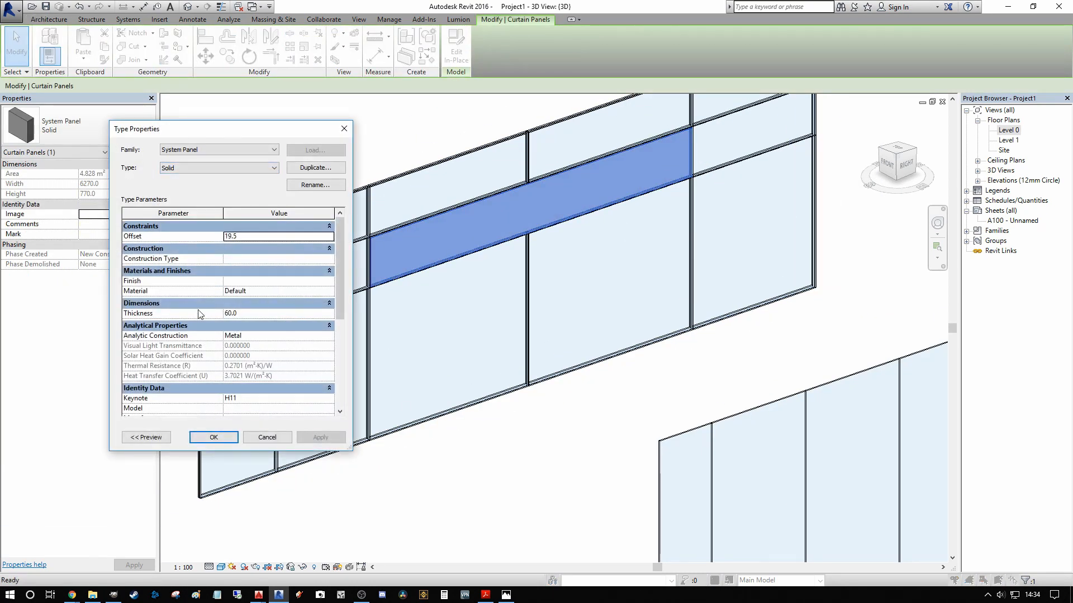
pyautogui.click(313, 291)
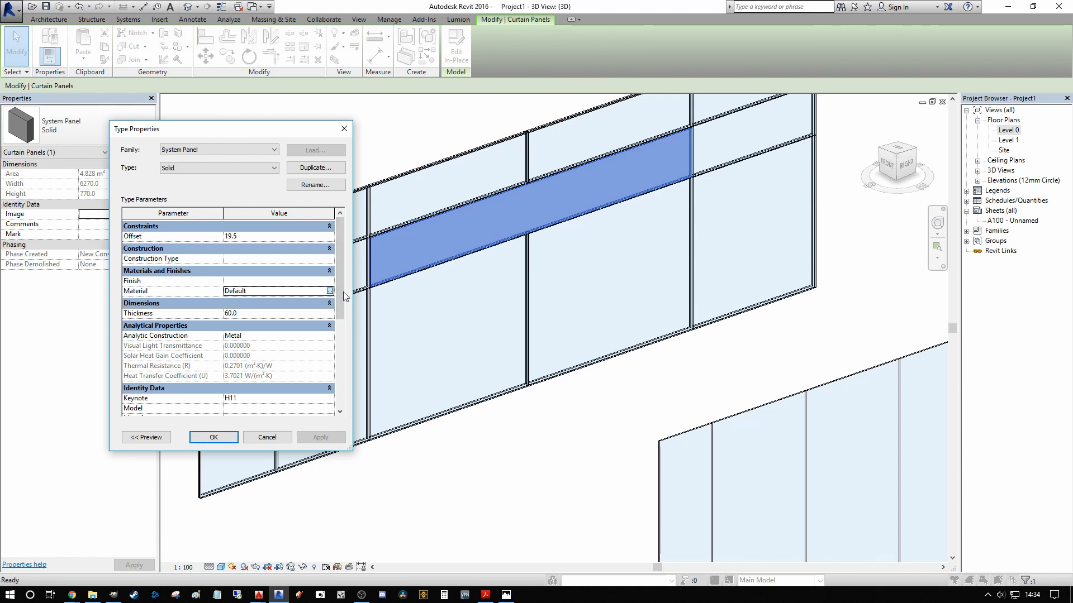
pyautogui.click(330, 291)
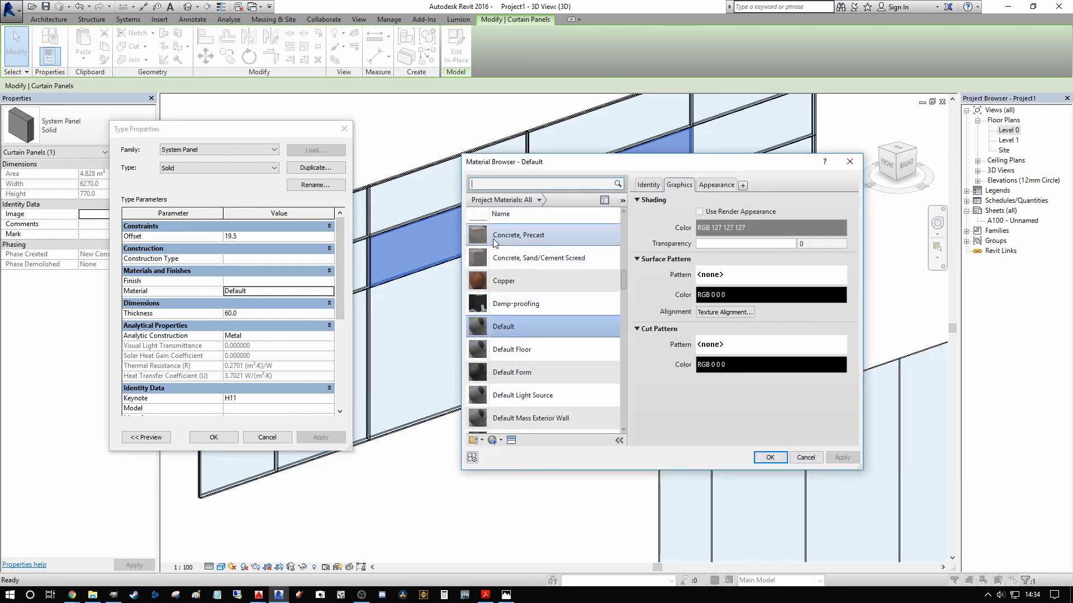
pyautogui.write('ALUMI')
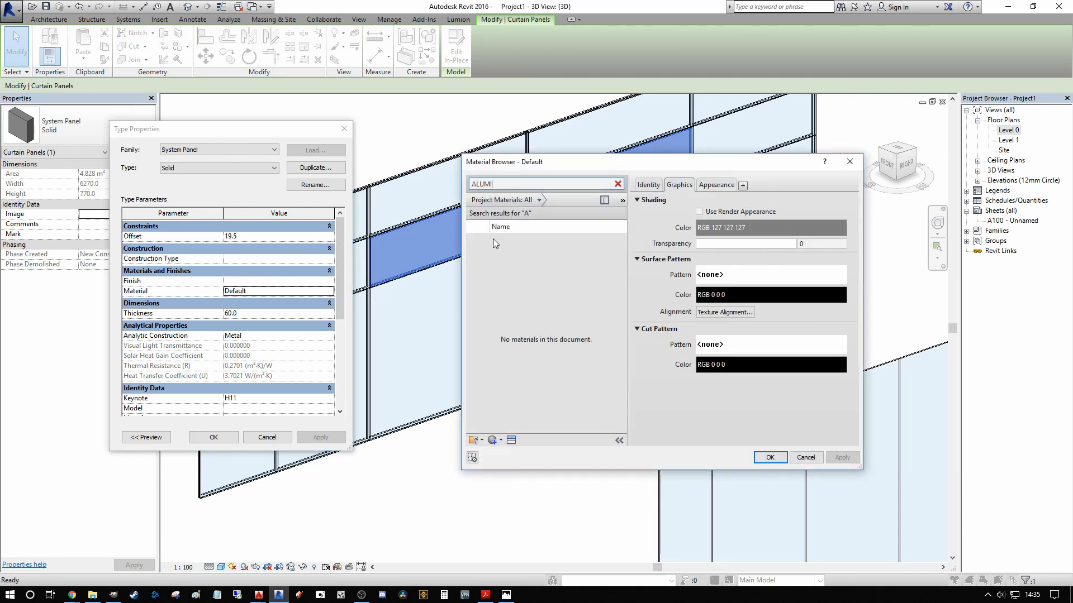
pyautogui.click(494, 243)
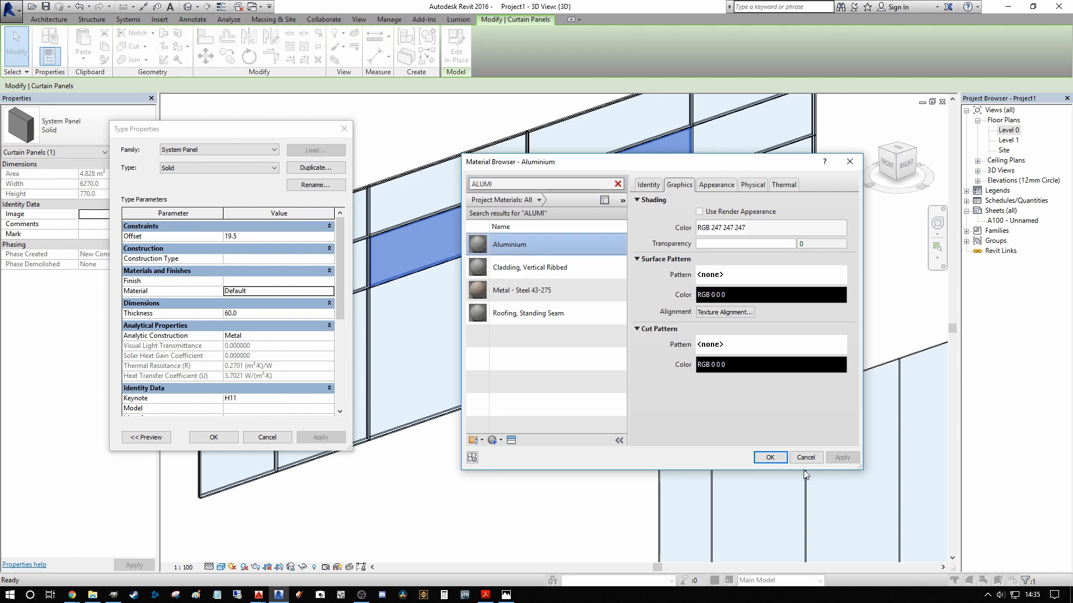
pyautogui.click(770, 456)
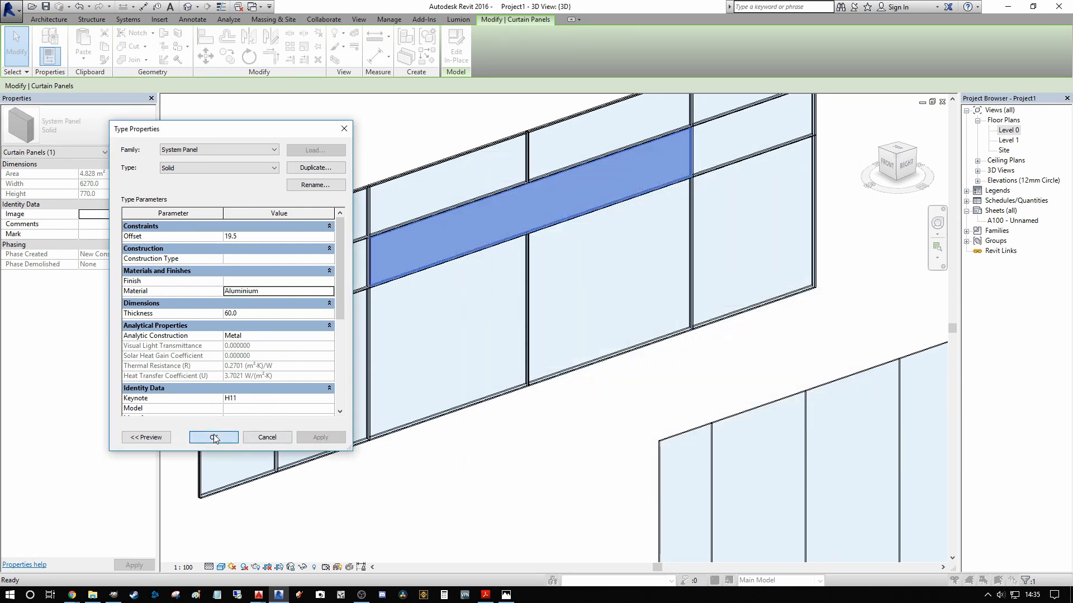
pyautogui.click(234, 441)
pyautogui.scroll(-3, 520, 275)
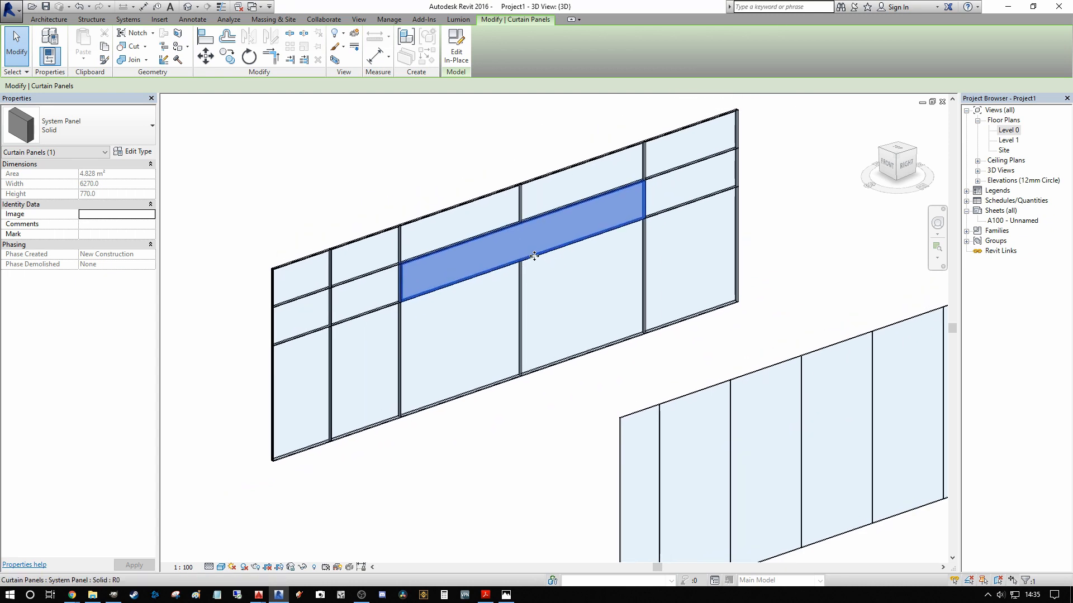
pyautogui.press('Escape')
# Step: Change the middle-row panel at the wall's left end to the System Panel Solid type
pyautogui.click(321, 320)
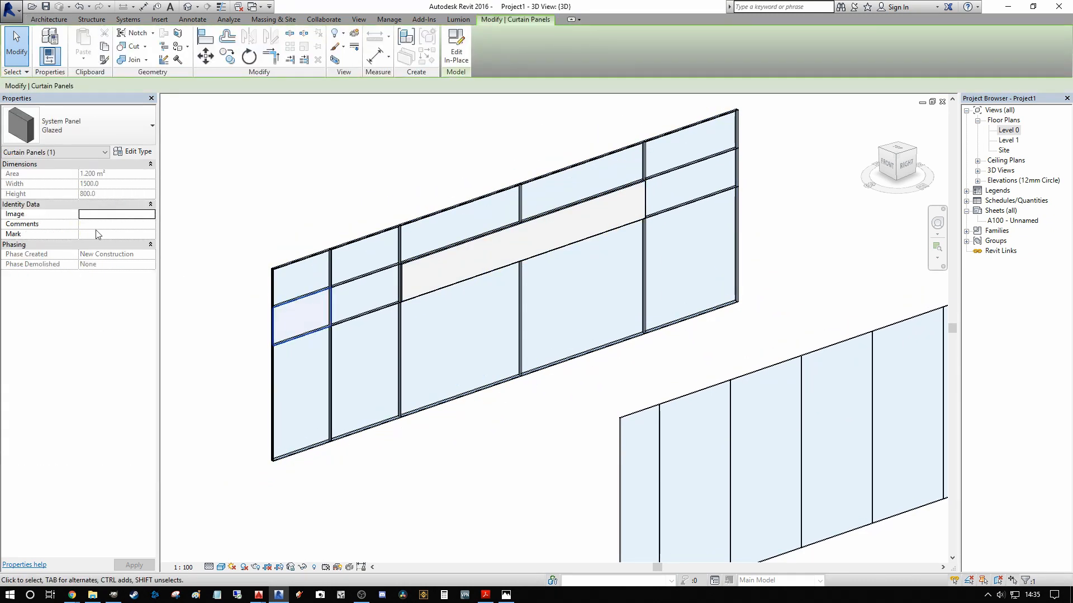
pyautogui.click(112, 112)
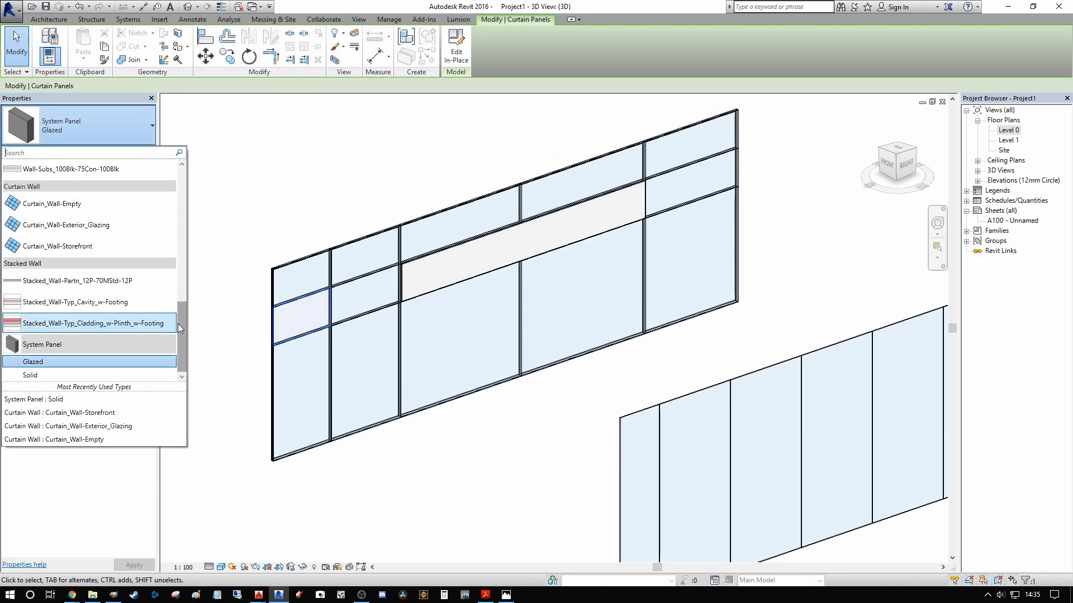
pyautogui.click(118, 357)
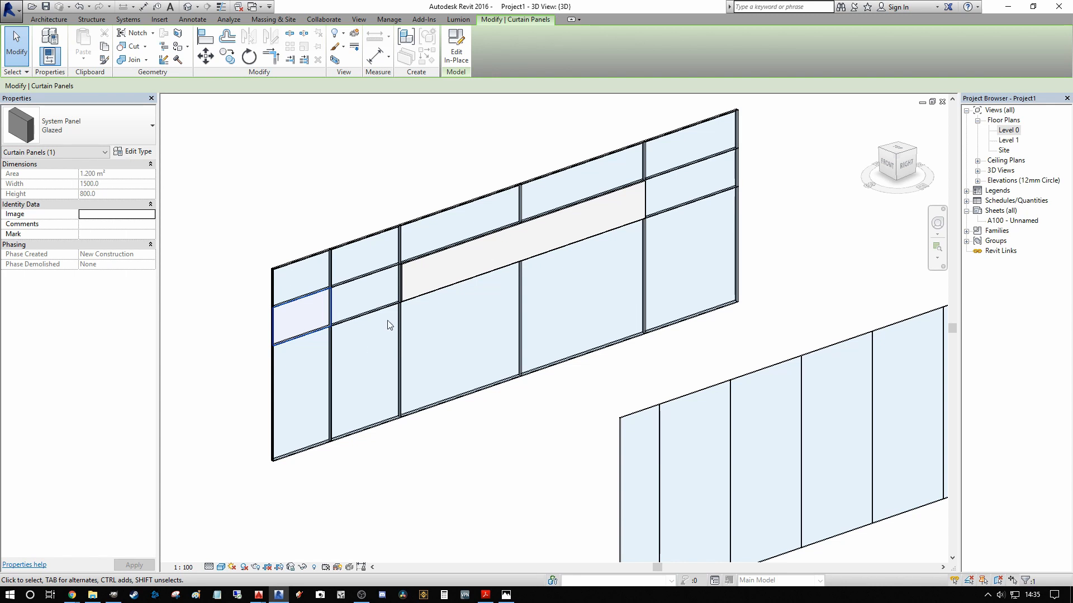
pyautogui.click(120, 127)
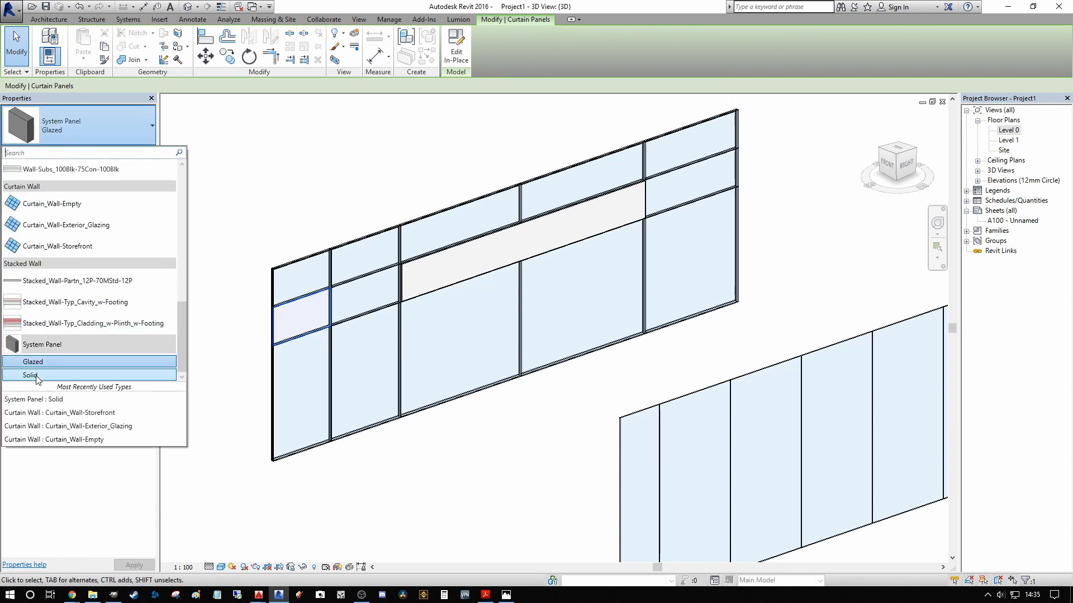
pyautogui.click(33, 376)
# Step: Duplicate the left-end panel's Solid type as Solid 2
pyautogui.click(140, 153)
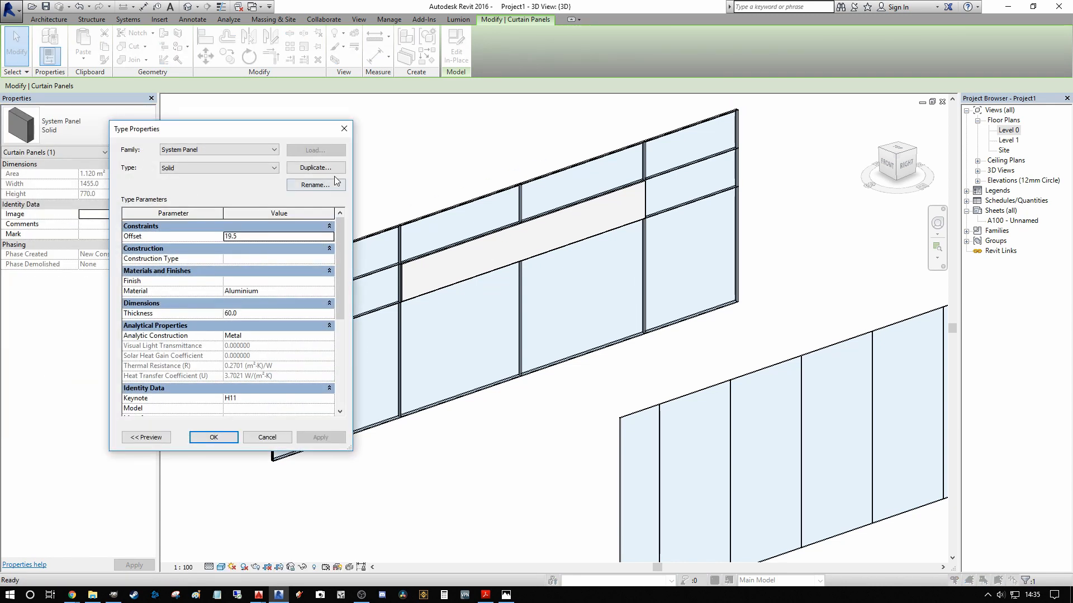
pyautogui.click(315, 167)
pyautogui.click(216, 282)
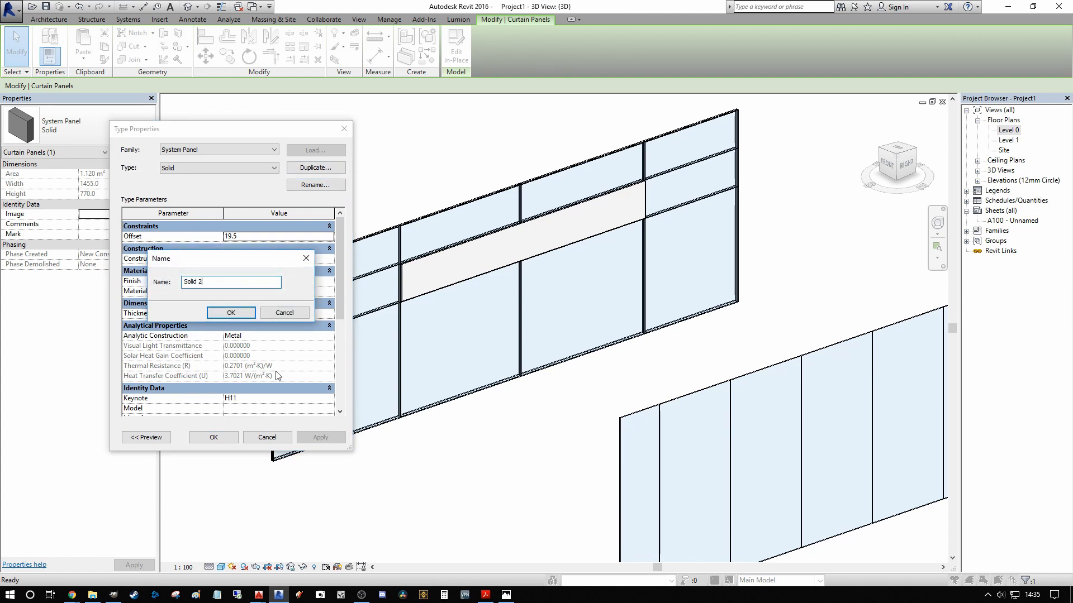
pyautogui.click(229, 313)
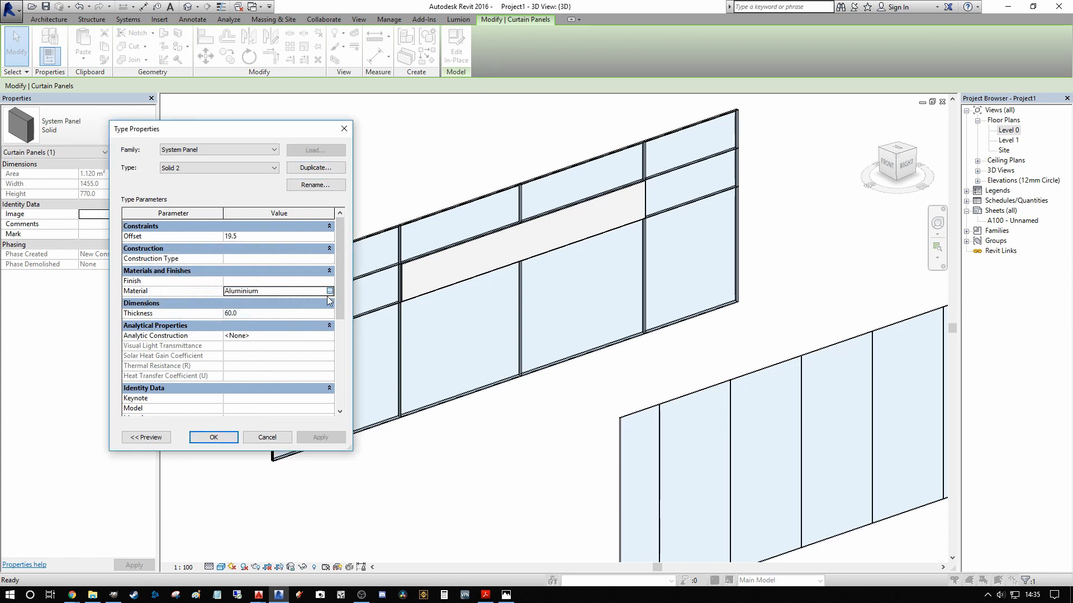
# Step: Search the project materials for wood and assign Cherry as the material of the Solid 2 panel type
pyautogui.click(330, 291)
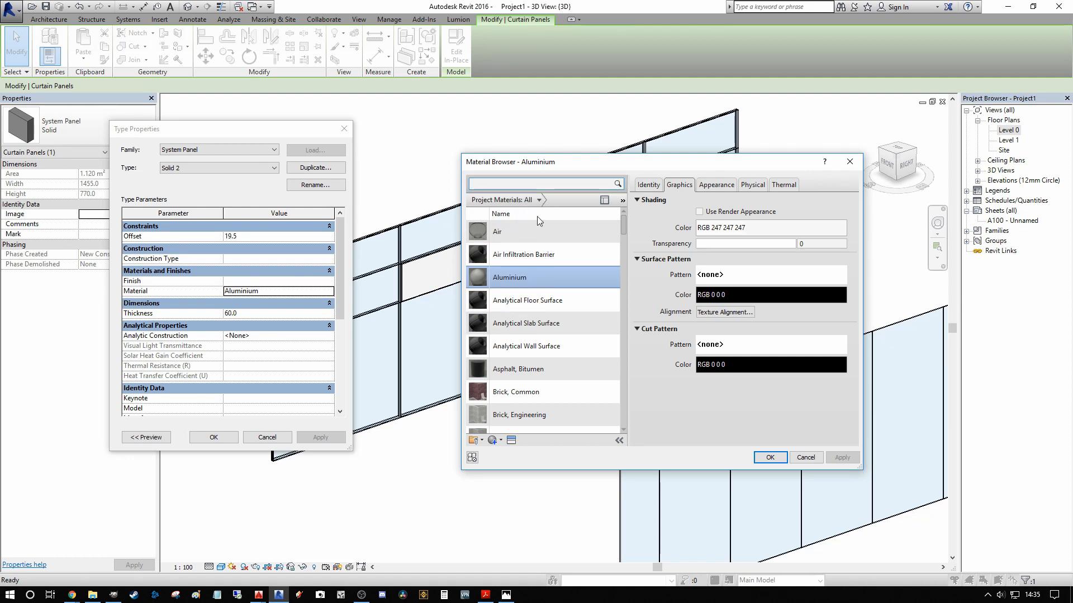
pyautogui.write('TIMBER')
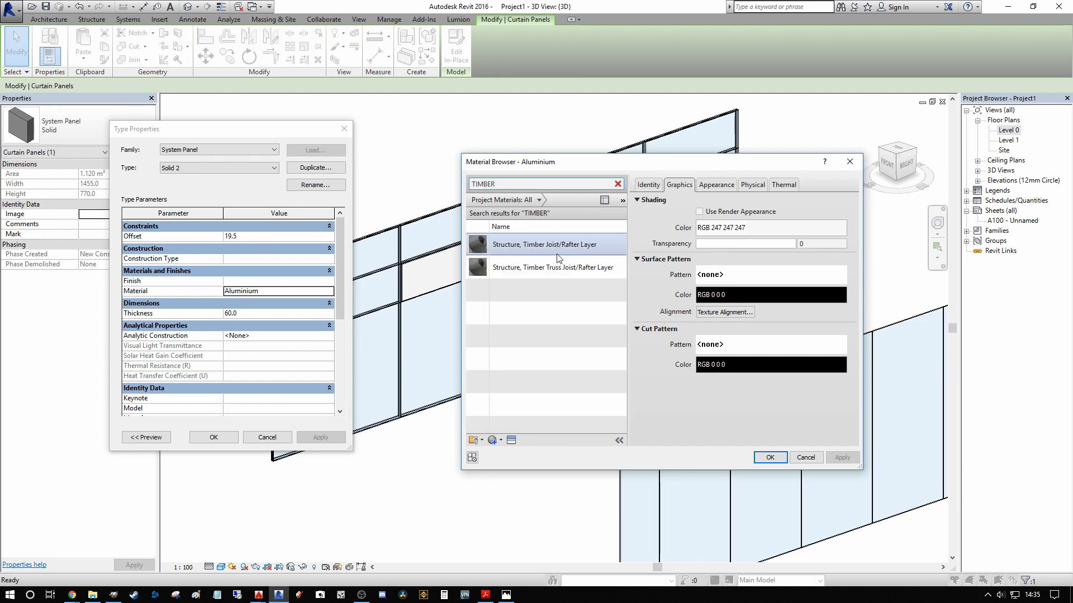
pyautogui.press('BackSpace')
pyautogui.press('BackSpace')
pyautogui.press('BackSpace')
pyautogui.press('BackSpace')
pyautogui.press('BackSpace')
pyautogui.press('BackSpace')
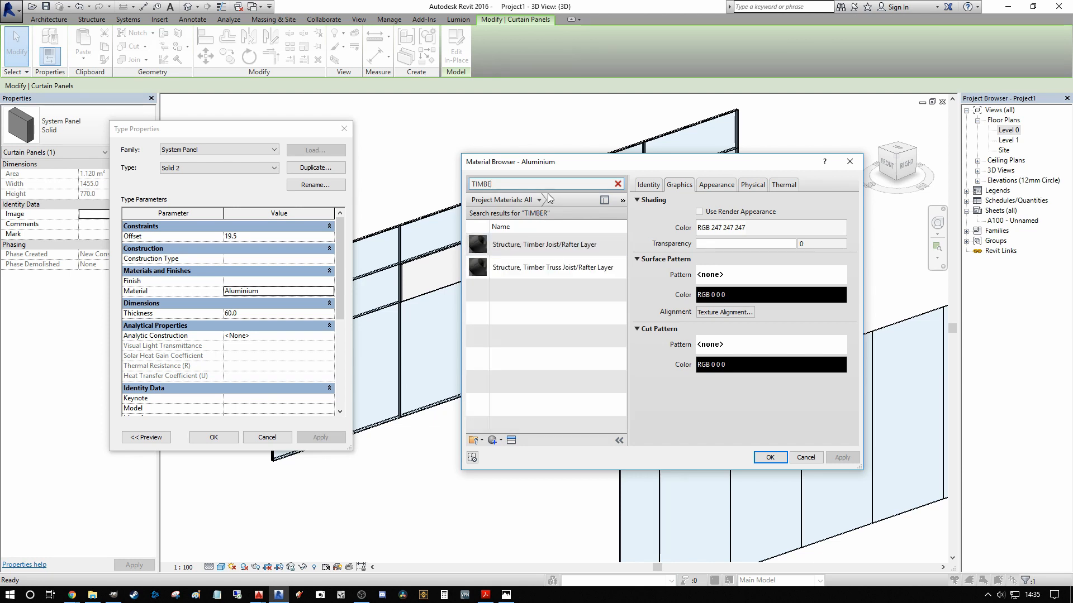
pyautogui.write('WOOD')
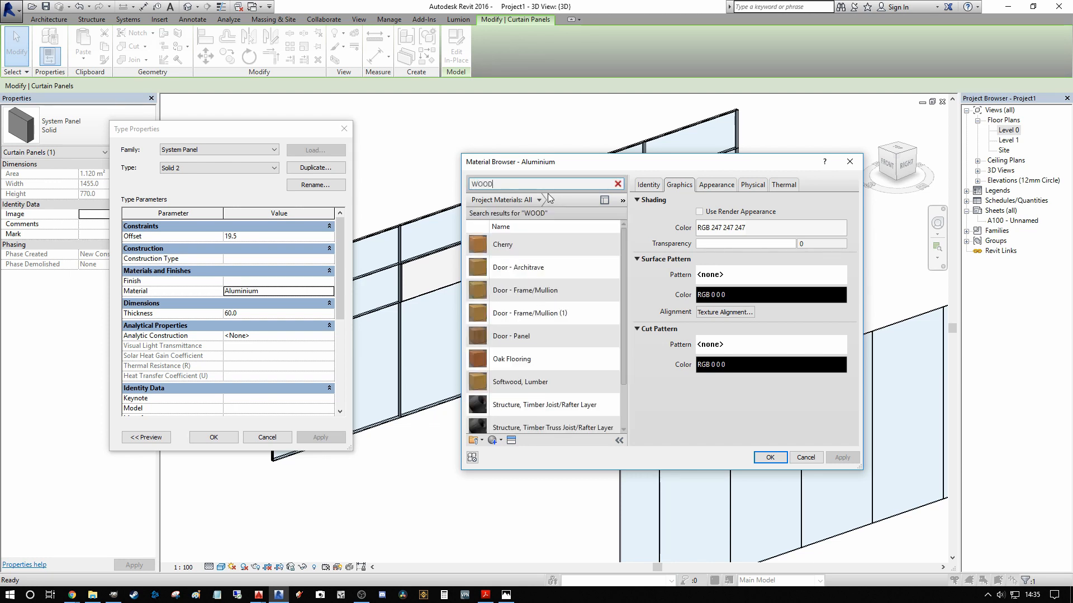
pyautogui.click(514, 251)
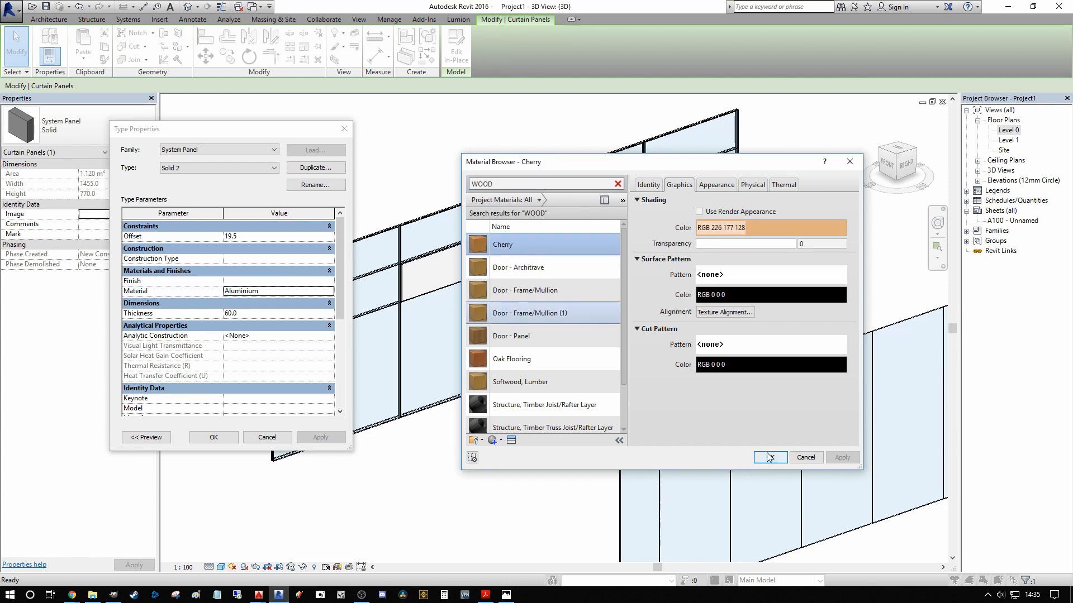
pyautogui.click(769, 457)
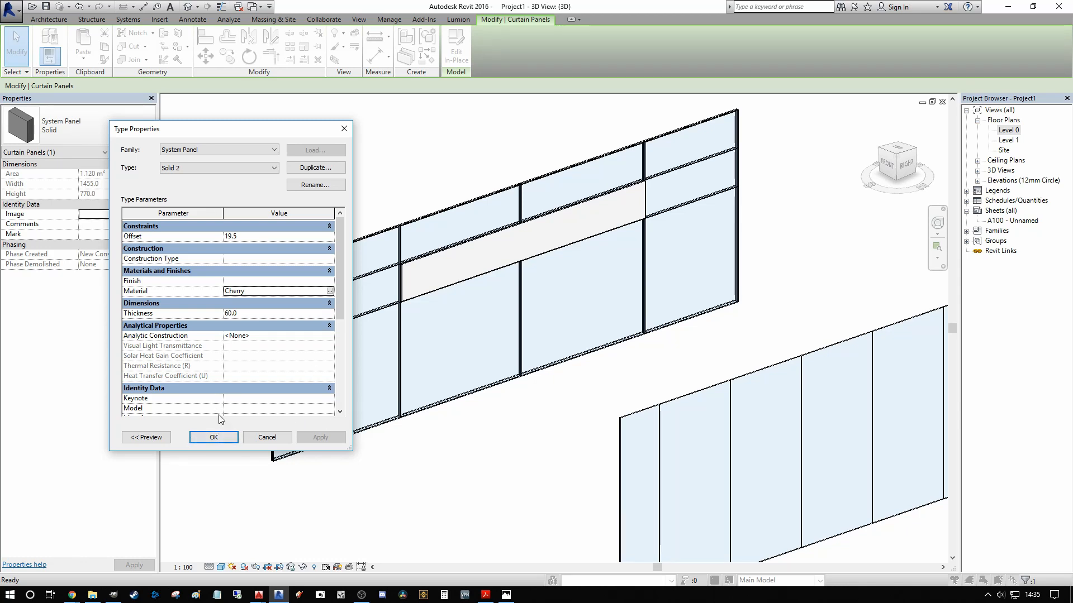
pyautogui.click(229, 439)
pyautogui.click(418, 493)
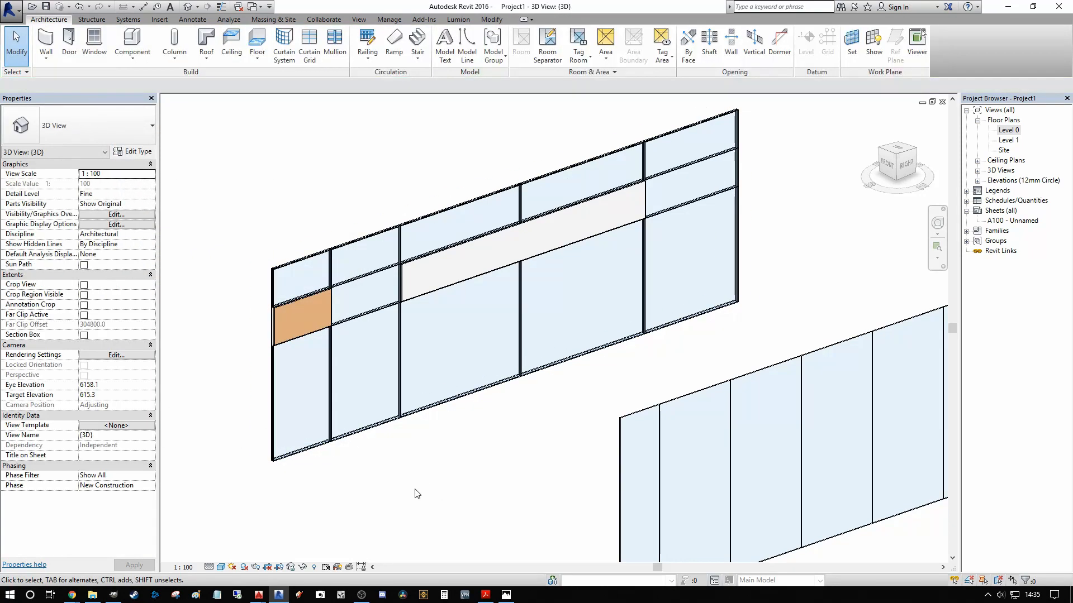
# Step: Open the type properties of the Cherry panel at the wall's left end, keeping the panel in view beside the dialog
pyautogui.scroll(2, 282, 346)
pyautogui.scroll(-3, 297, 334)
pyautogui.scroll(3, 313, 324)
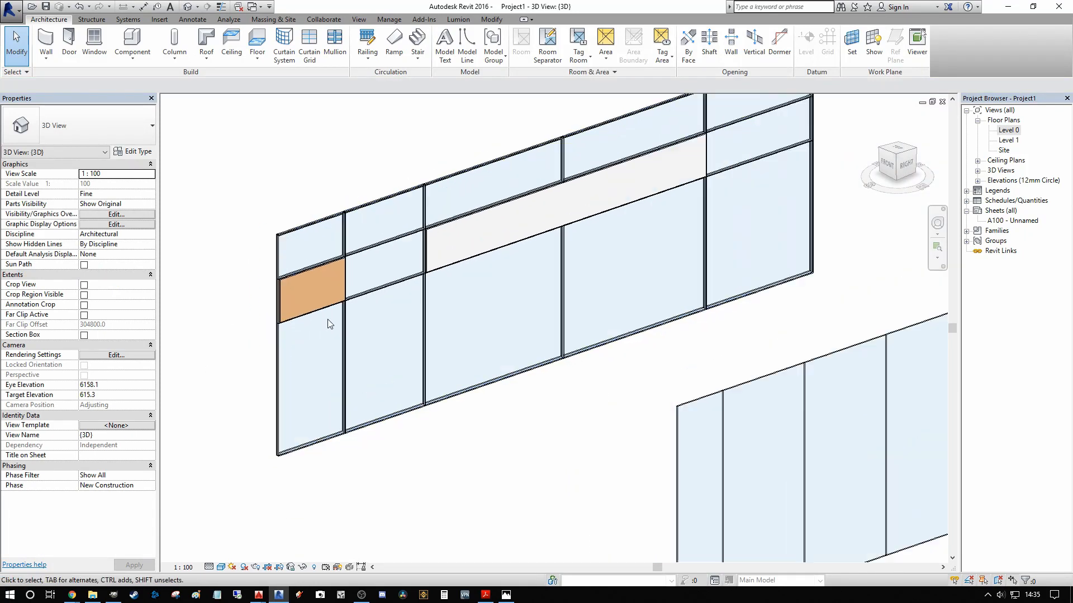
pyautogui.moveTo(327, 319); pyautogui.dragTo(336, 319, button='middle')
pyautogui.scroll(3, 320, 277)
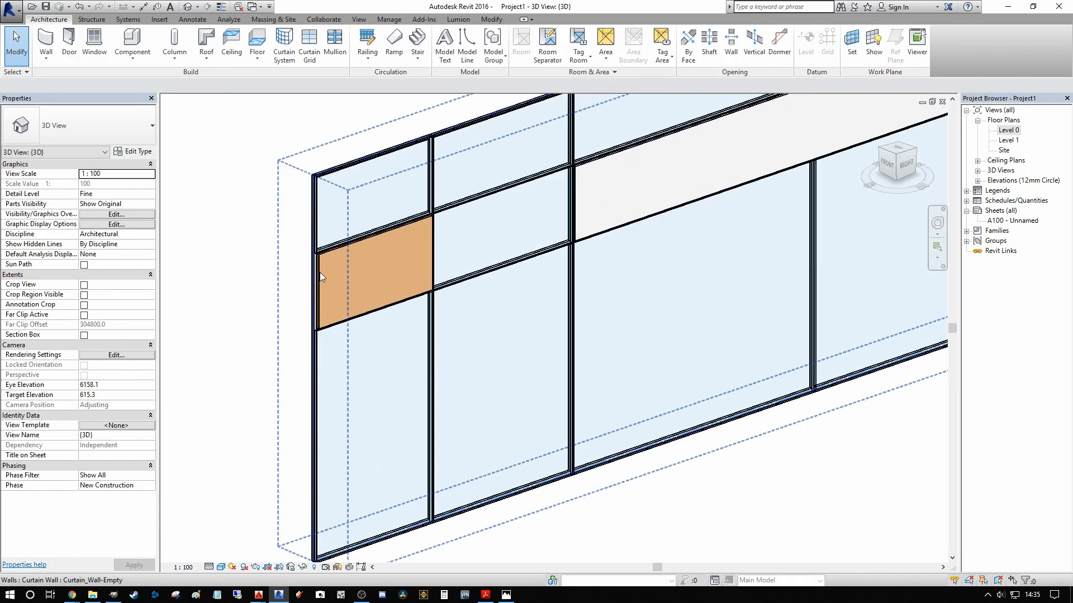
pyautogui.click(320, 273)
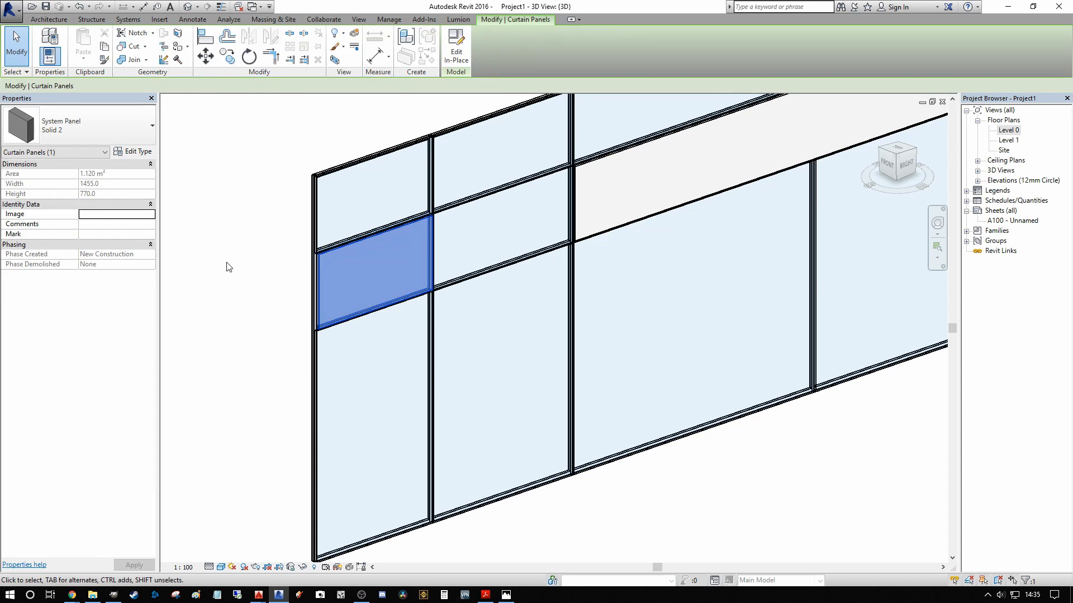
pyautogui.click(139, 152)
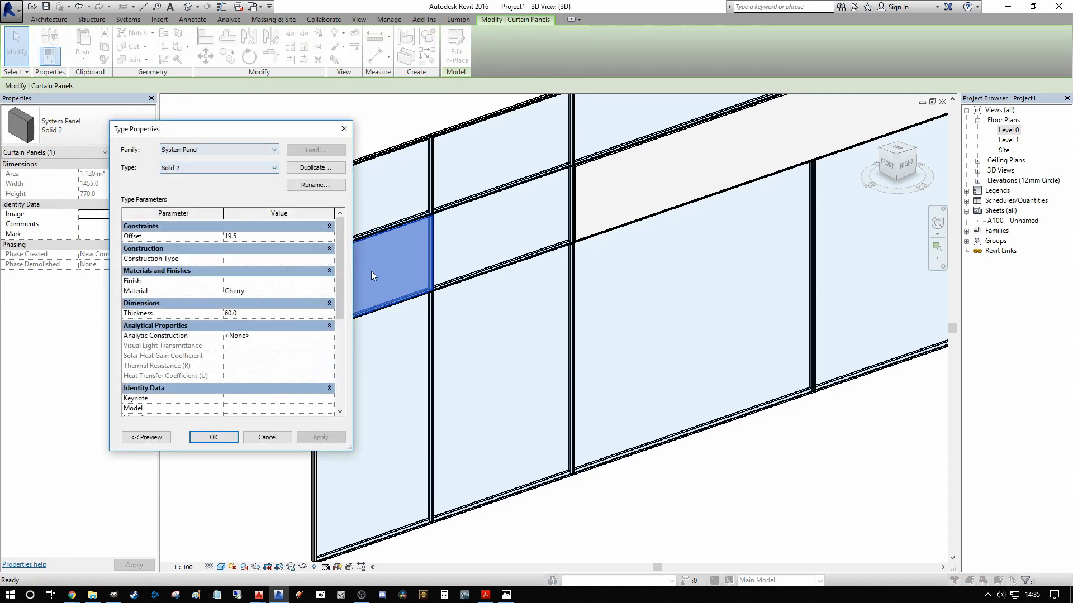
pyautogui.moveTo(292, 121); pyautogui.dragTo(769, 125)
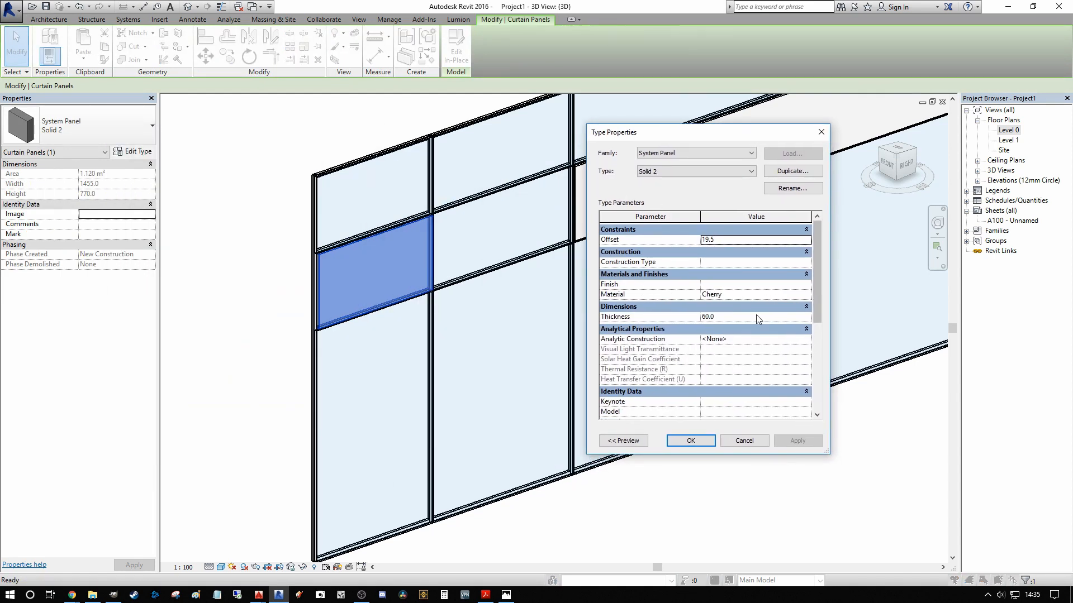
# Step: Try a thickness of 250 mm on the Solid 2 panel type
pyautogui.click(757, 295)
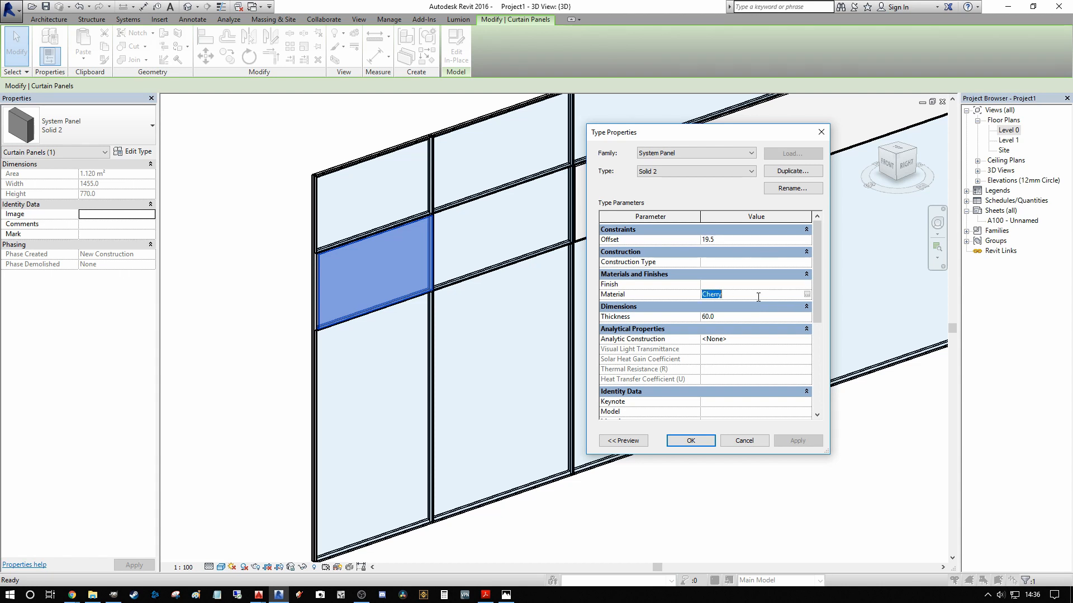
pyautogui.click(748, 316)
pyautogui.write('250')
pyautogui.click(743, 316)
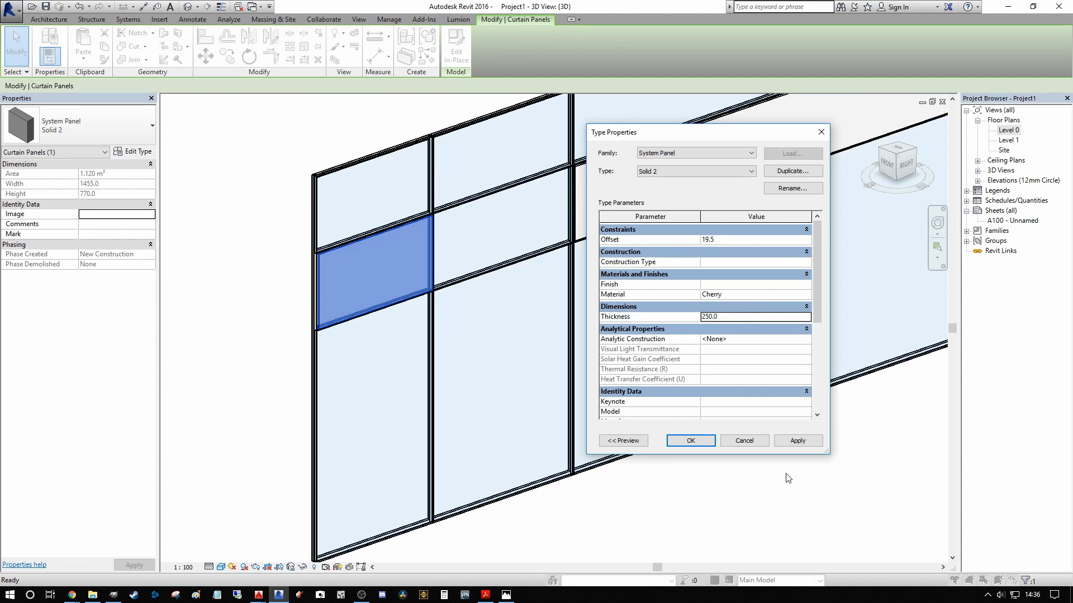
pyautogui.click(800, 442)
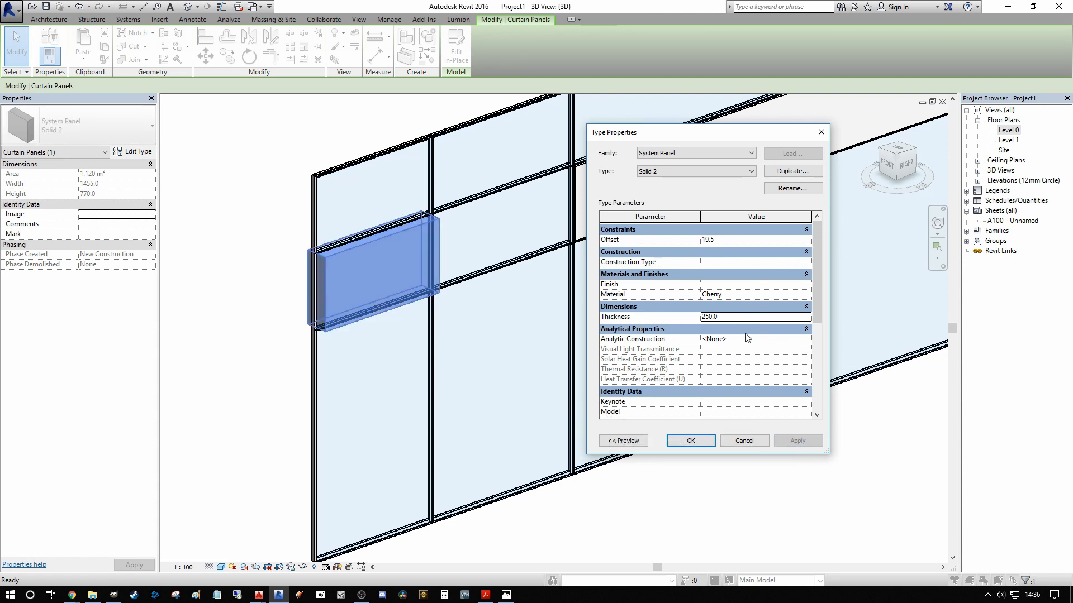
# Step: Set the Solid 2 panel type's thickness to 50 mm and its offset to 20 mm
pyautogui.click(750, 317)
pyautogui.write('50')
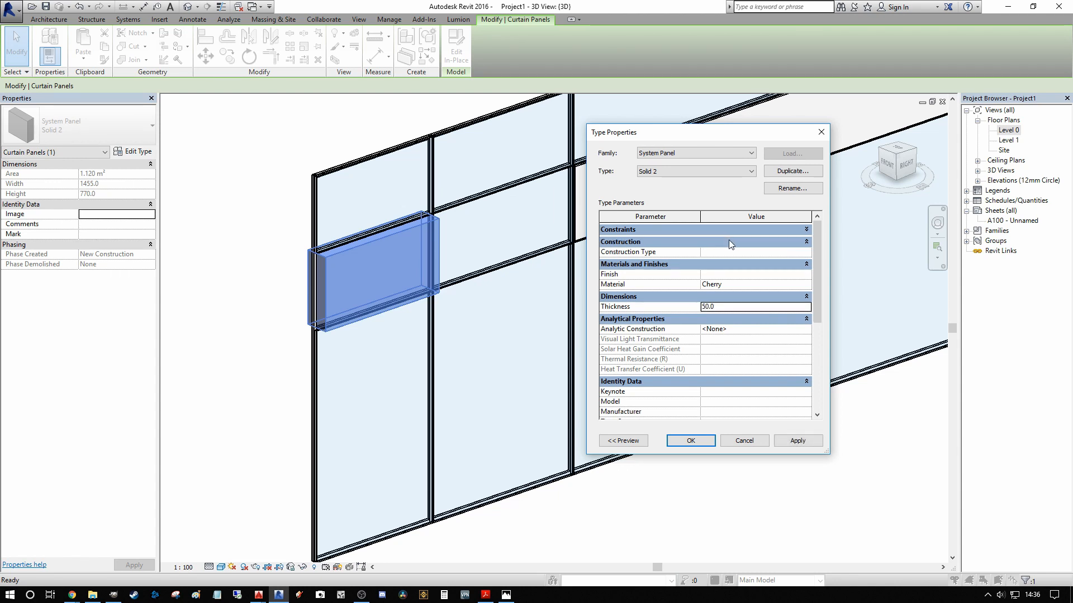
pyautogui.click(727, 239)
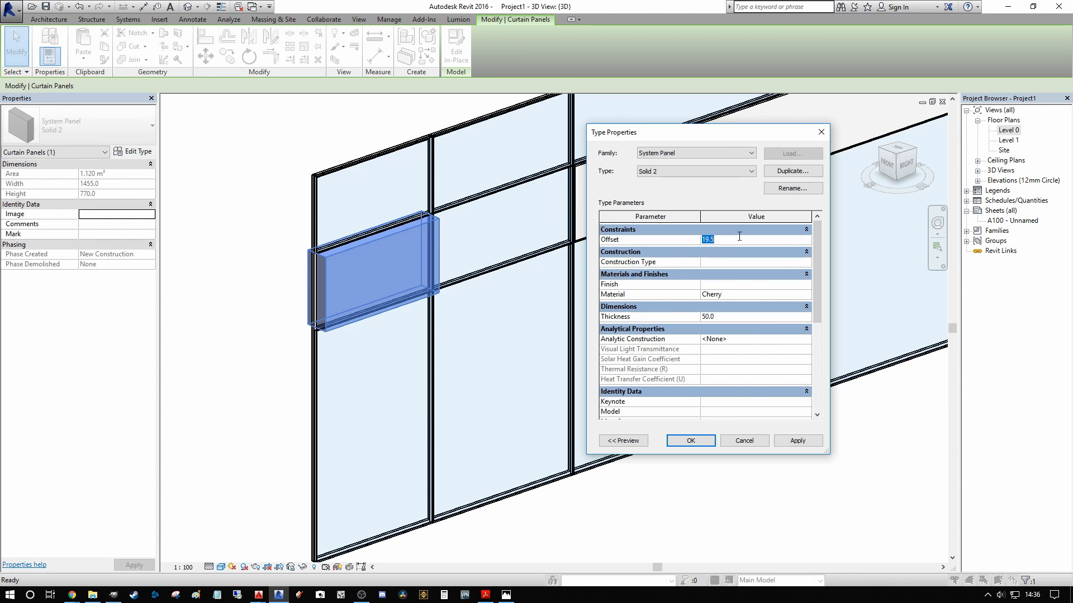
pyautogui.write('20')
pyautogui.click(800, 441)
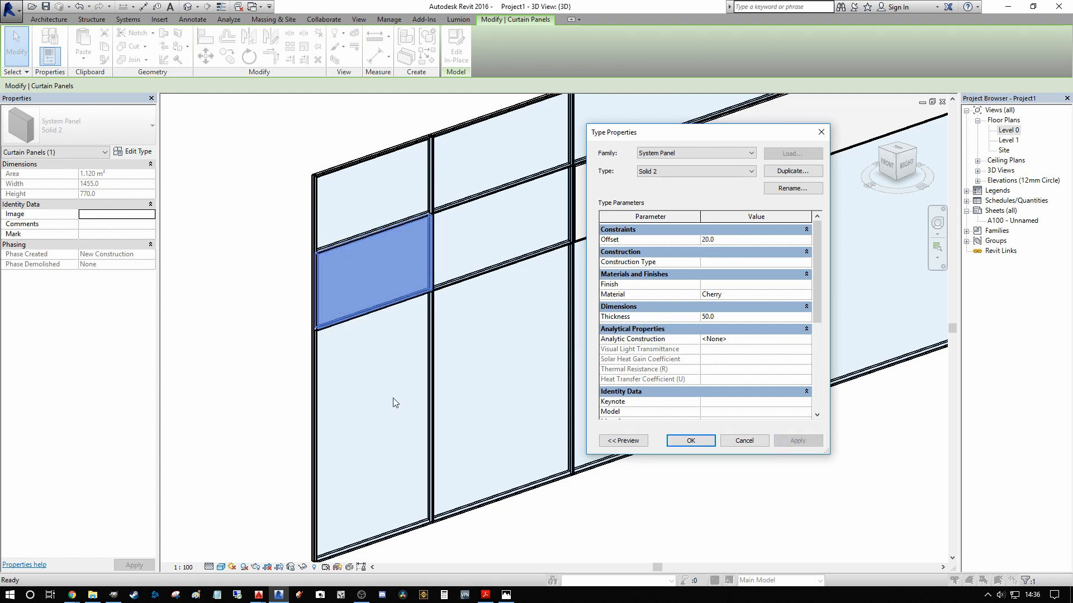
pyautogui.click(690, 441)
# Step: Change the Solid 2 type's offset so the Cherry panel shifts to the opposite face of the mullions
pyautogui.scroll(6, 403, 289)
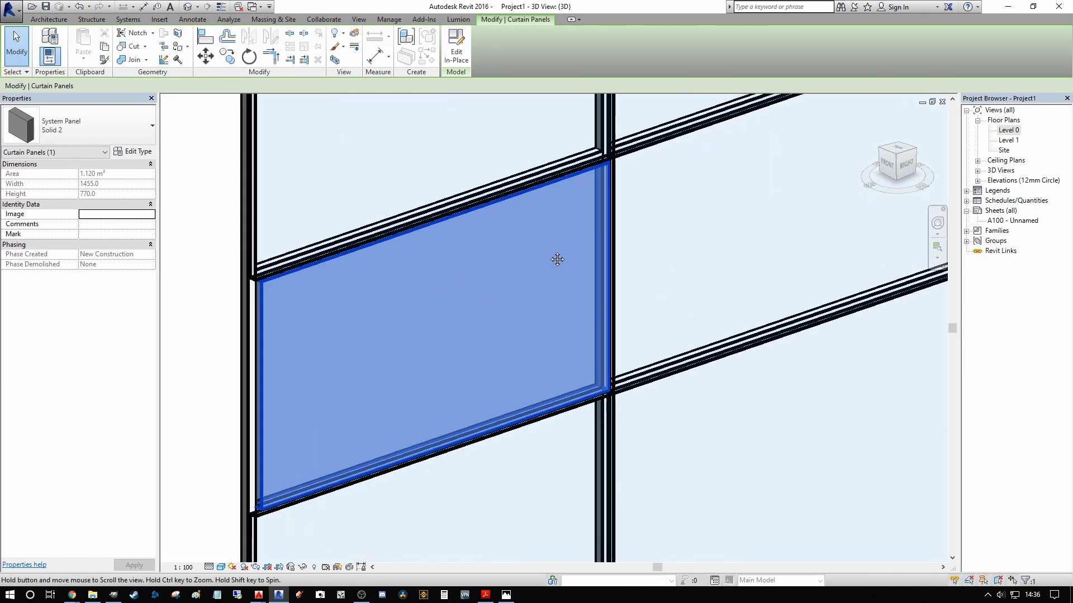
pyautogui.scroll(2, 371, 279)
pyautogui.scroll(-4, 386, 286)
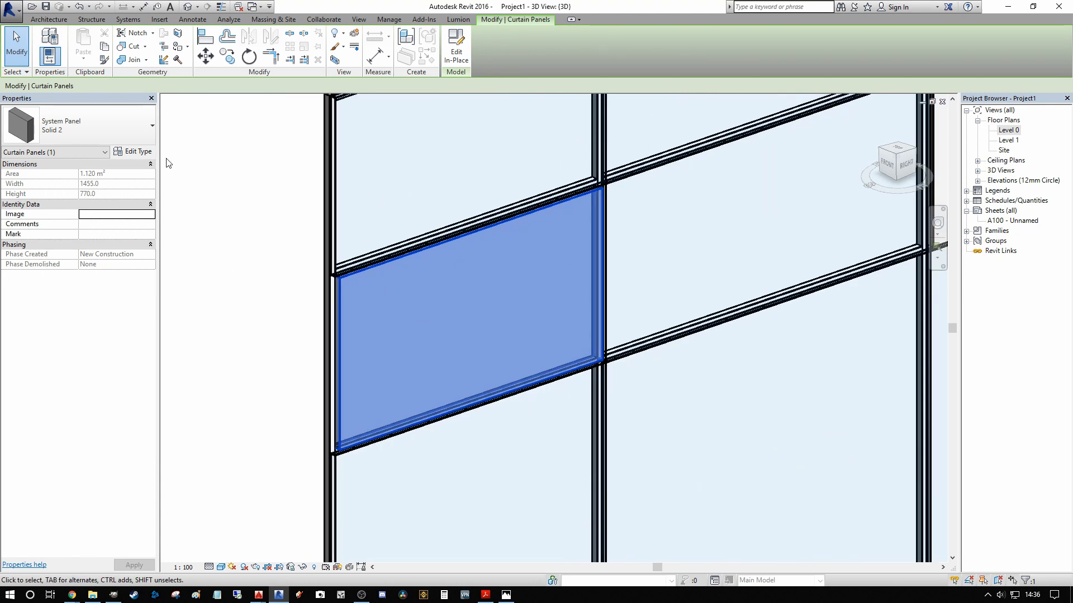
pyautogui.click(140, 153)
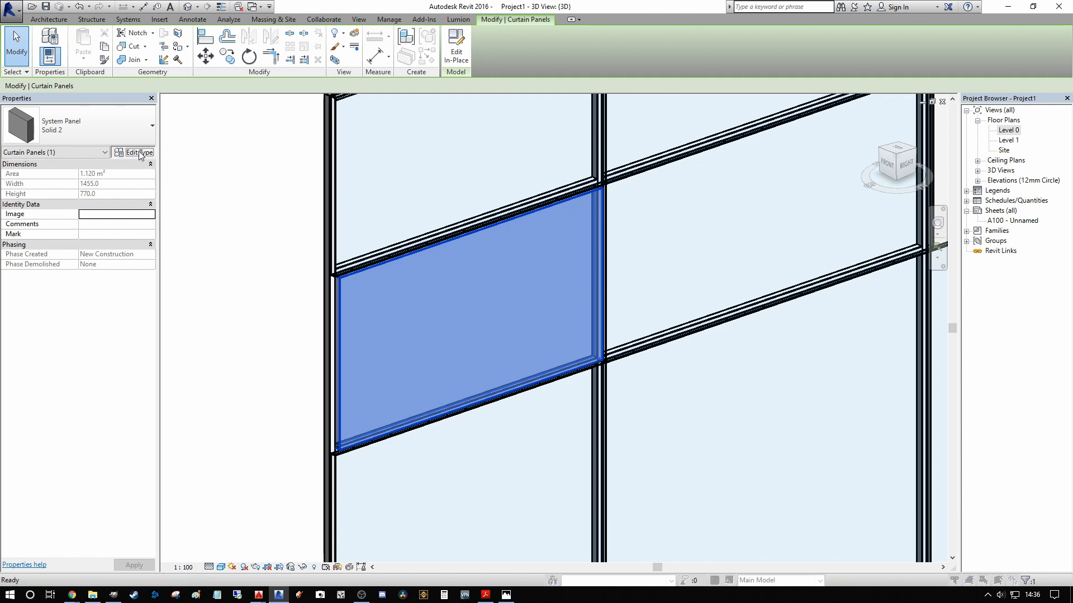
pyautogui.click(707, 240)
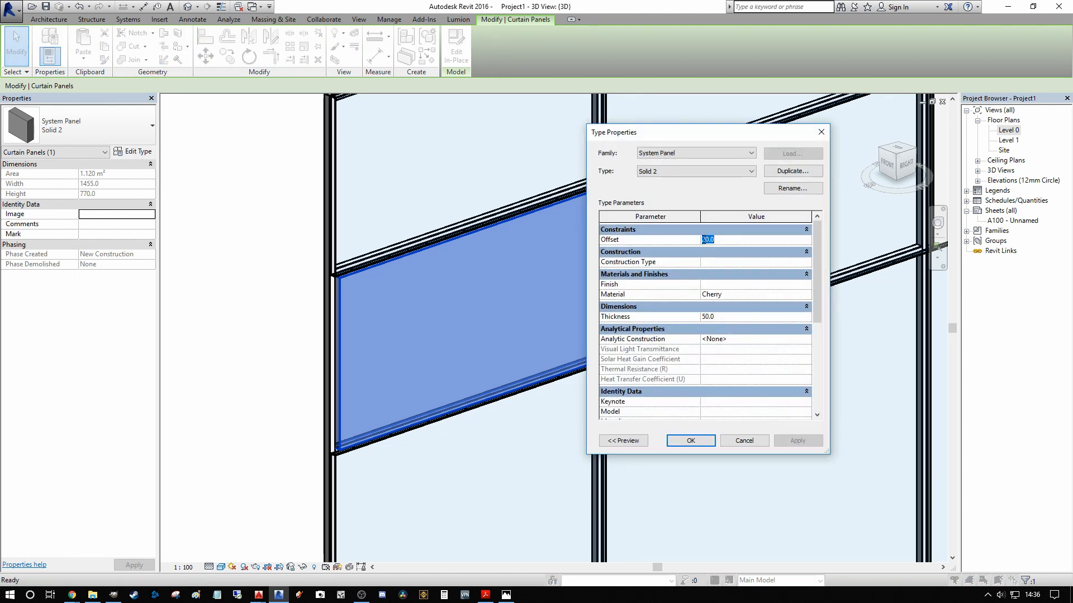
pyautogui.click(703, 240)
pyautogui.click(797, 441)
pyautogui.click(691, 440)
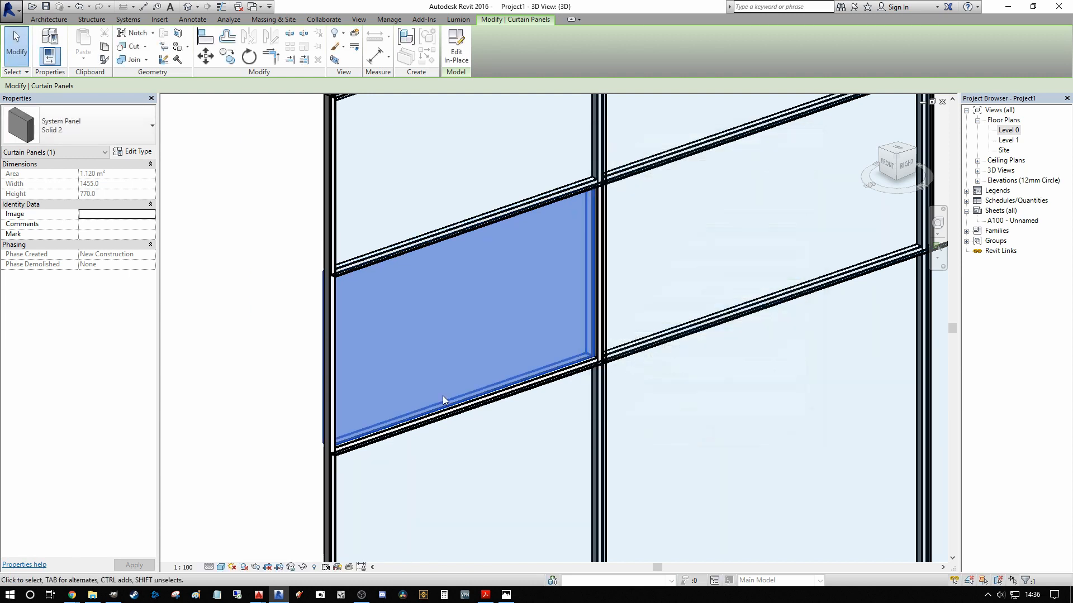
# Step: Examine the shifted Cherry panel from another angle and compare the finished wall with the two neighbouring curtain walls
pyautogui.moveTo(475, 416); pyautogui.dragTo(606, 343, button='middle')
pyautogui.click(450, 266)
pyautogui.click(292, 294)
pyautogui.scroll(-1, 299, 311)
pyautogui.scroll(-1, 460, 255)
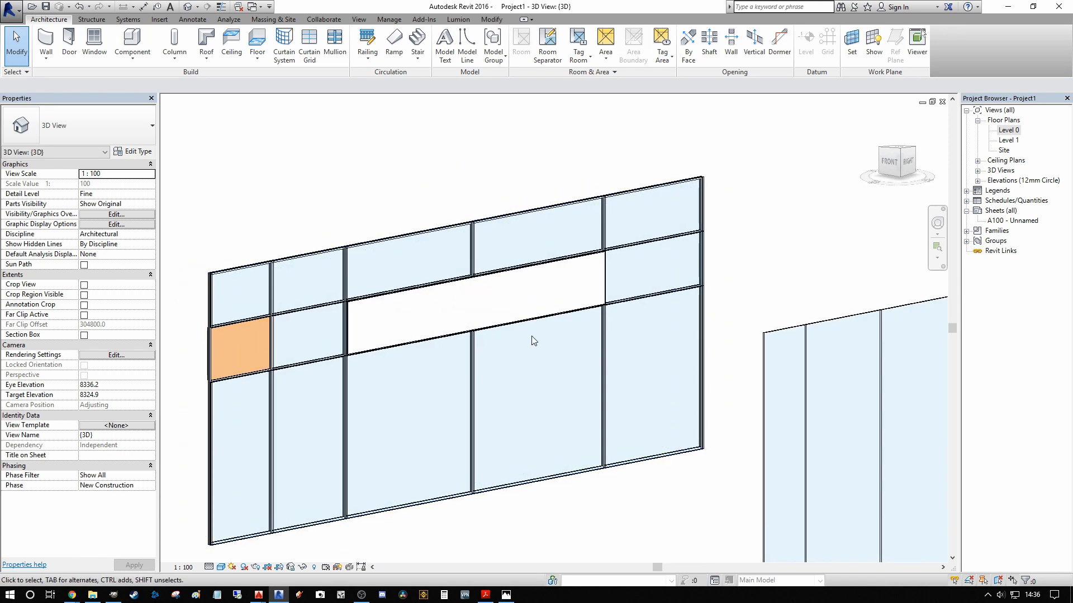
pyautogui.scroll(-1, 532, 342)
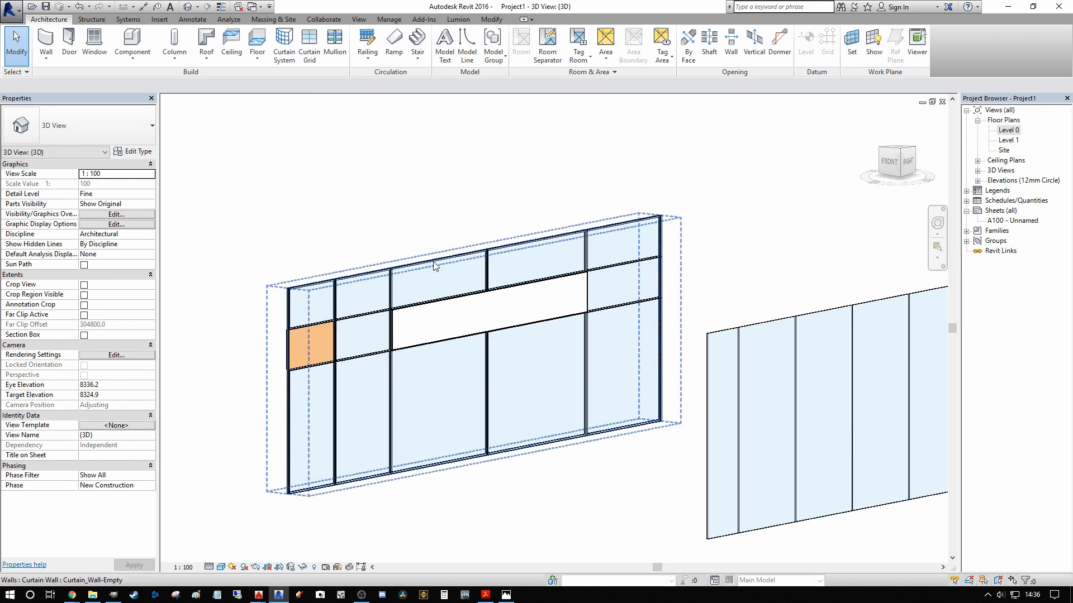
pyautogui.scroll(-2, 435, 266)
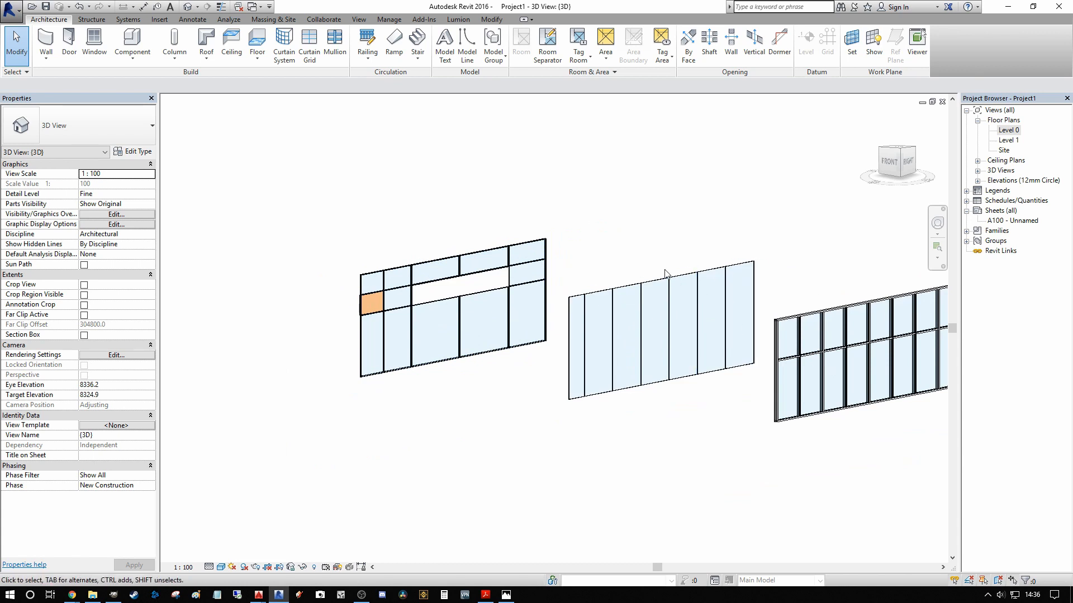
pyautogui.moveTo(709, 284); pyautogui.dragTo(567, 283, button='middle')
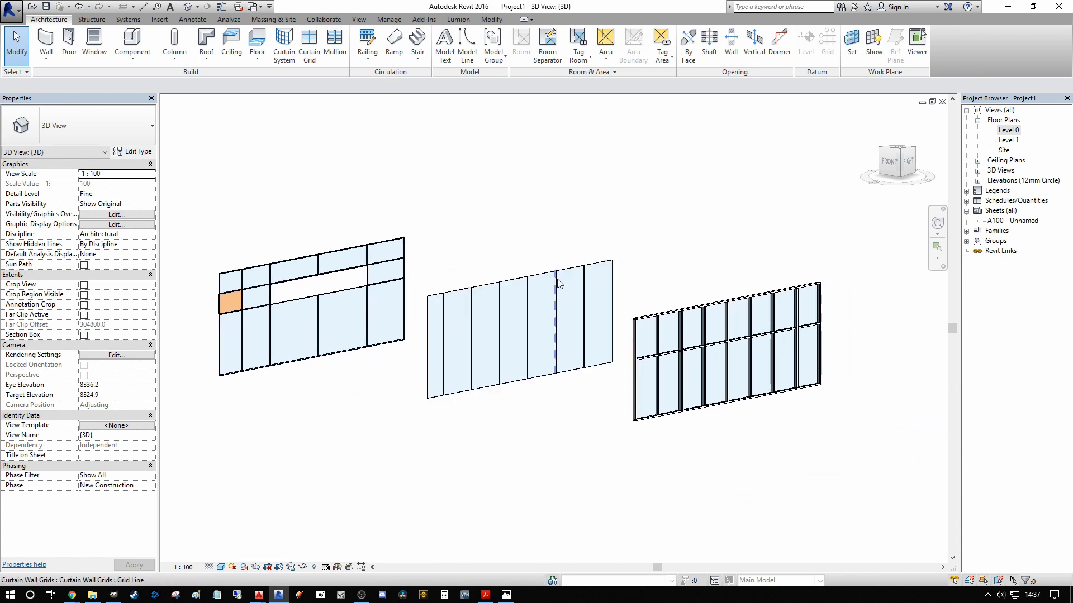
pyautogui.scroll(1, 556, 280)
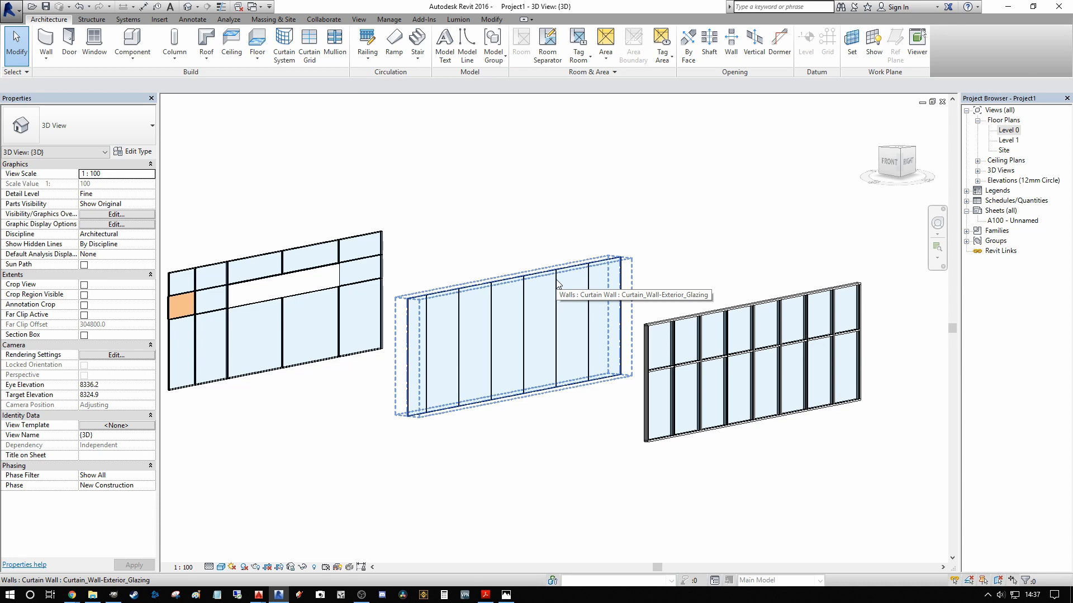
# Step: Set the vertical grid spacing of the middle curtain wall's Curtain_Wall-Exterior_Glazing type to 1500 mm
pyautogui.click(556, 280)
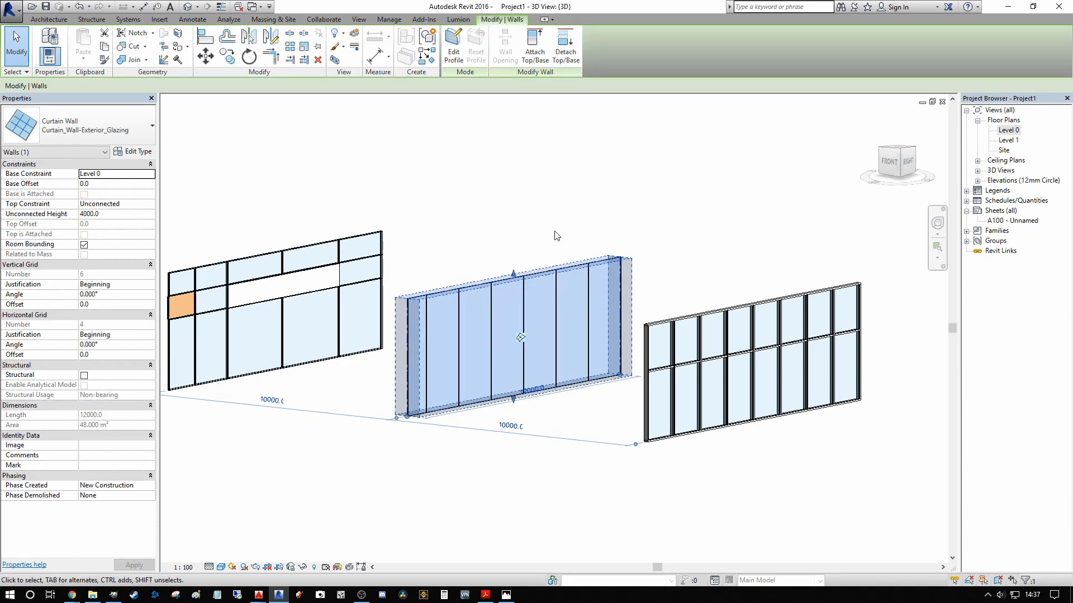
pyautogui.moveTo(598, 212); pyautogui.dragTo(603, 196, button='middle')
pyautogui.moveTo(511, 172); pyautogui.dragTo(597, 178, button='middle')
pyautogui.scroll(3, 530, 179)
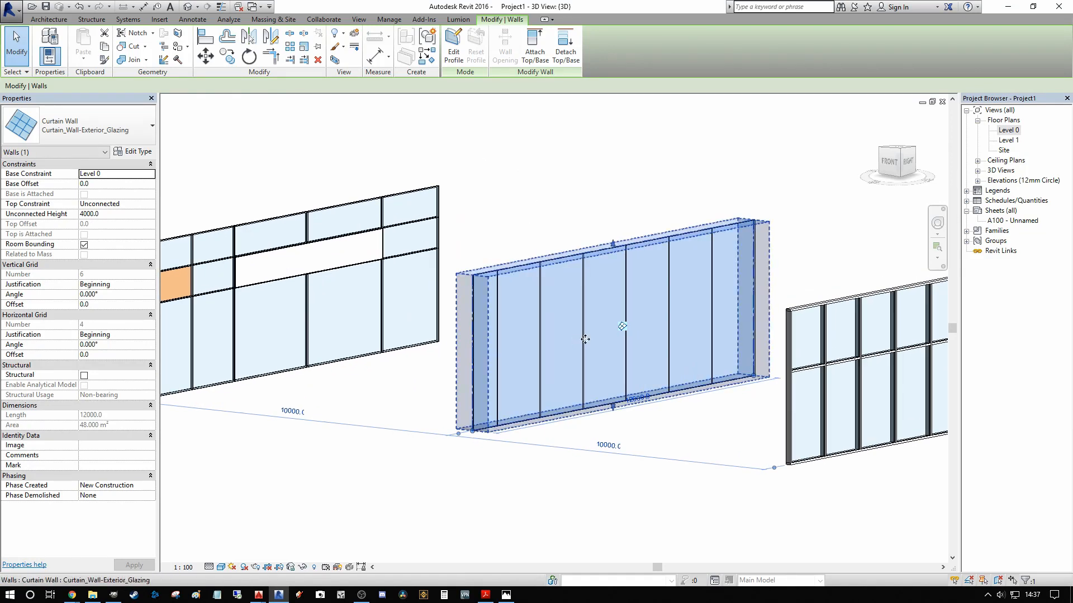
pyautogui.click(133, 152)
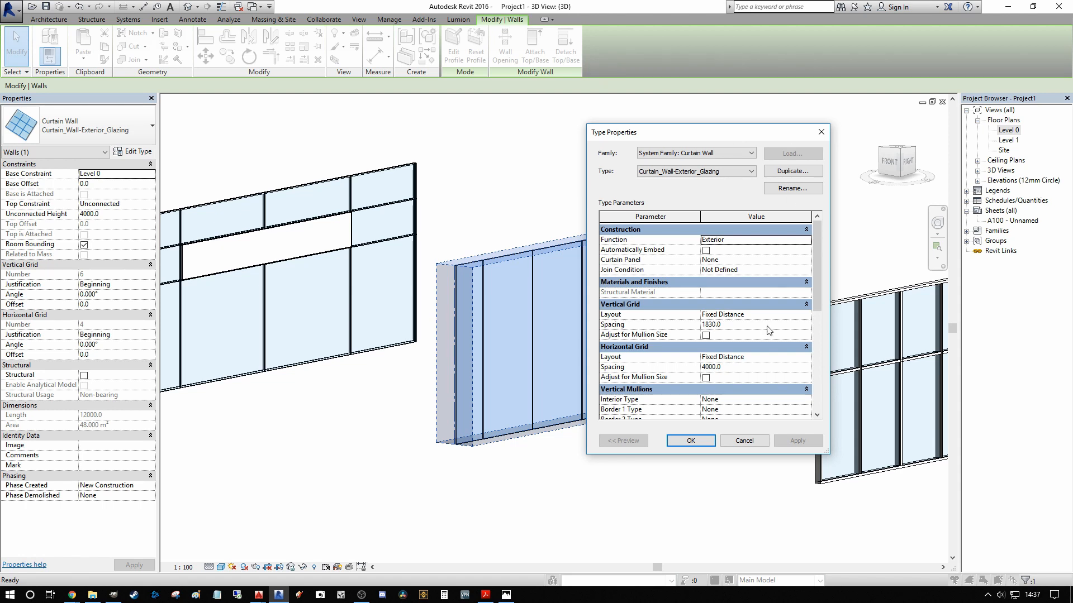
pyautogui.moveTo(691, 136); pyautogui.dragTo(233, 160)
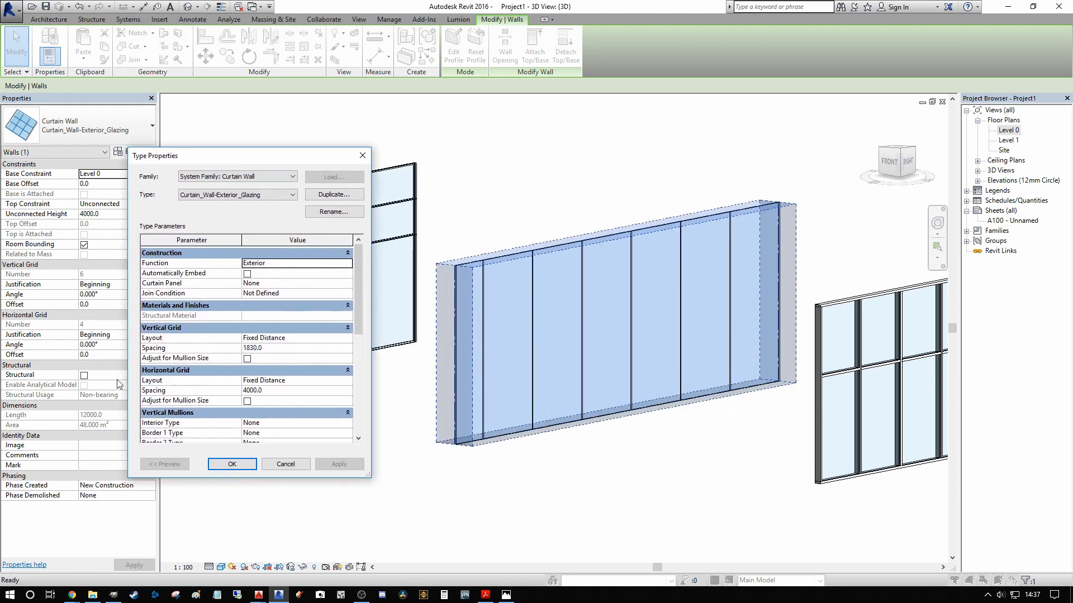
pyautogui.click(288, 351)
pyautogui.write('150')
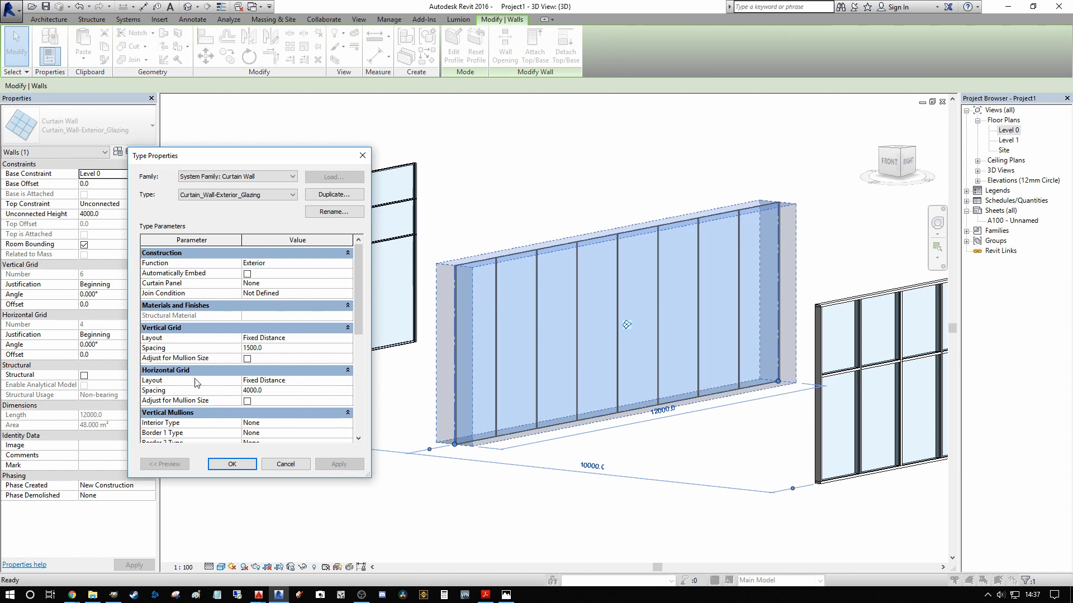
# Step: Set the horizontal grid spacing of the exterior glazing wall type to 2400 mm and apply it
pyautogui.click(287, 394)
pyautogui.write('24')
pyautogui.click(339, 464)
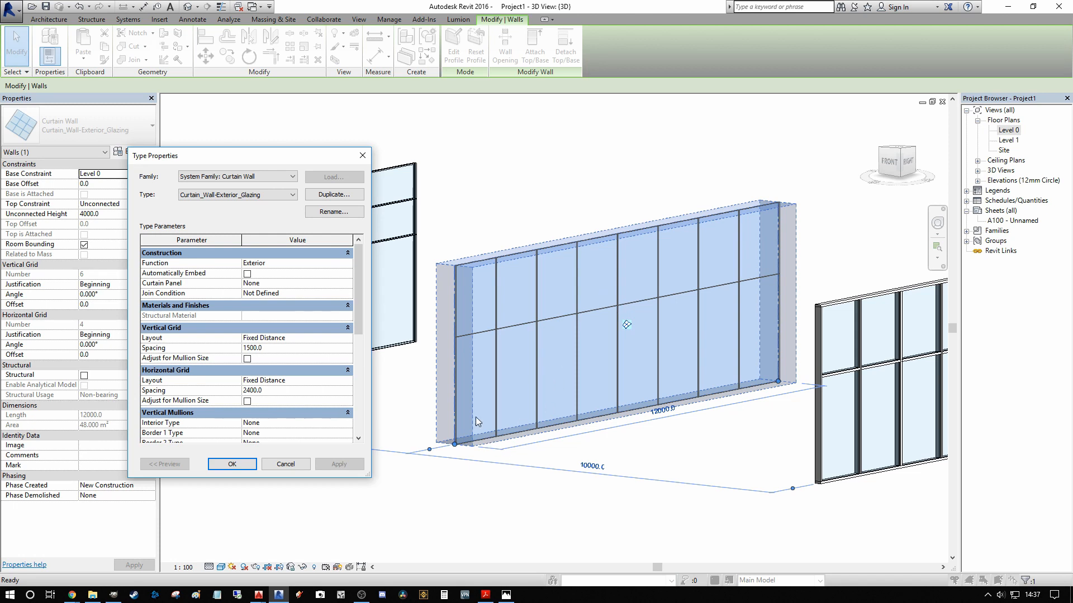
# Step: Assign Rectangular Mullion : 50x150mm as the interior type of the exterior glazing wall's vertical mullions and apply it
pyautogui.moveTo(357, 307); pyautogui.dragTo(347, 343)
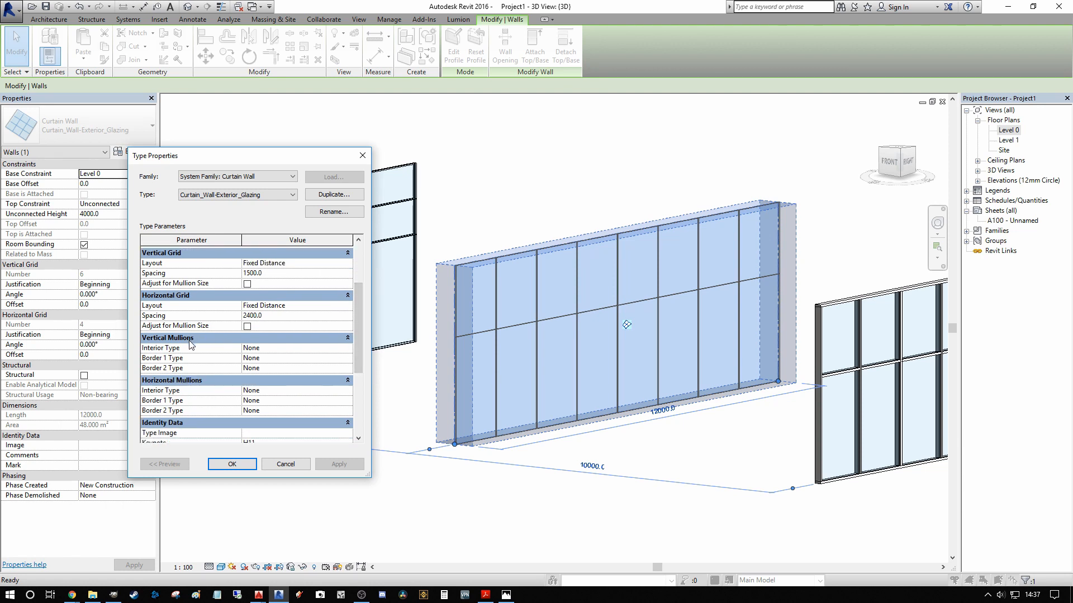
pyautogui.click(346, 348)
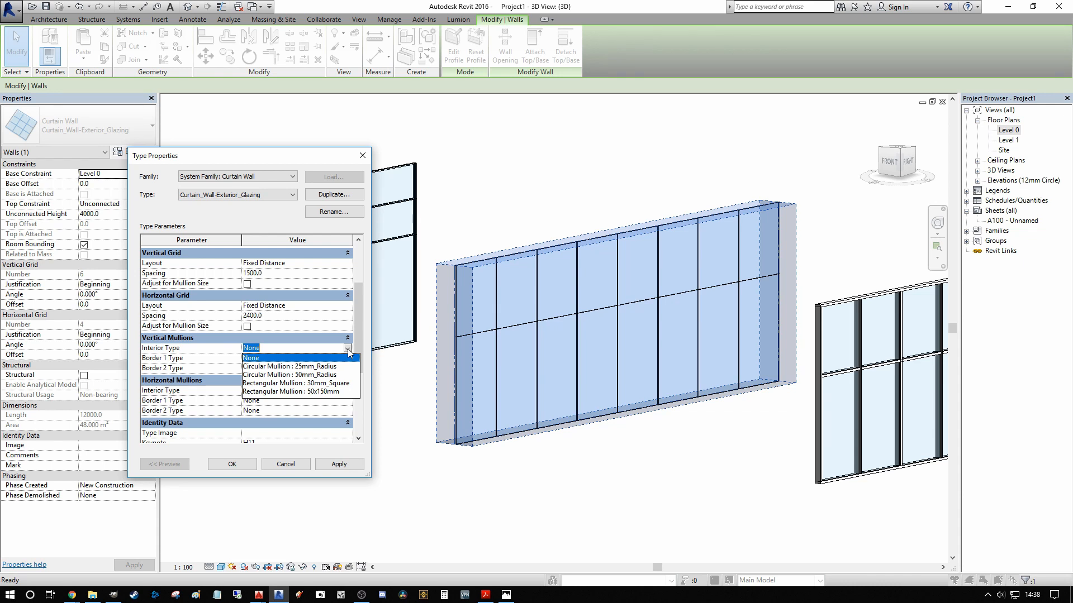
pyautogui.click(348, 348)
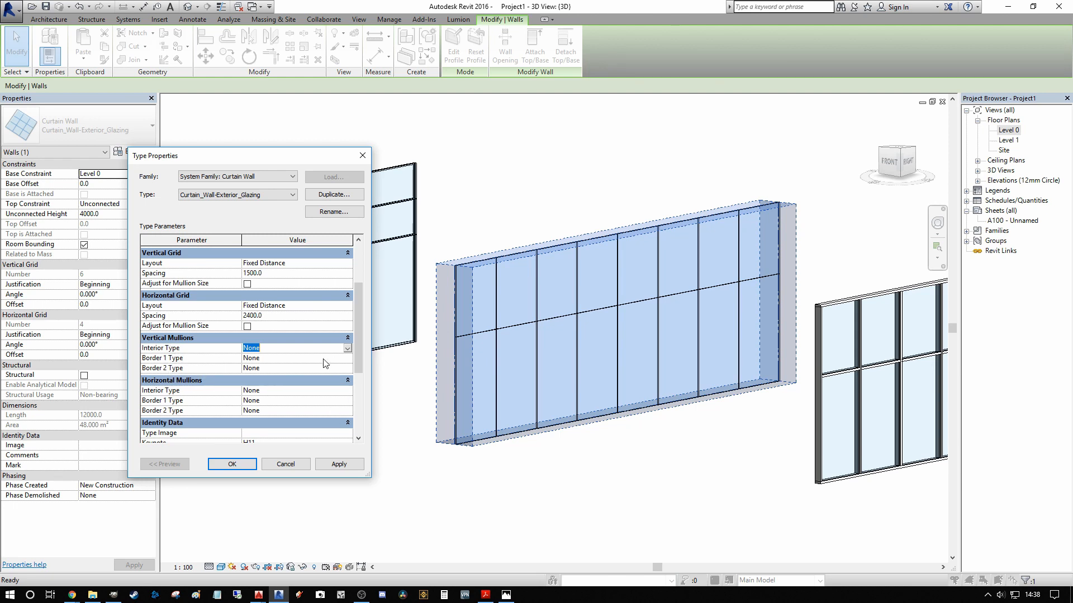
pyautogui.click(348, 348)
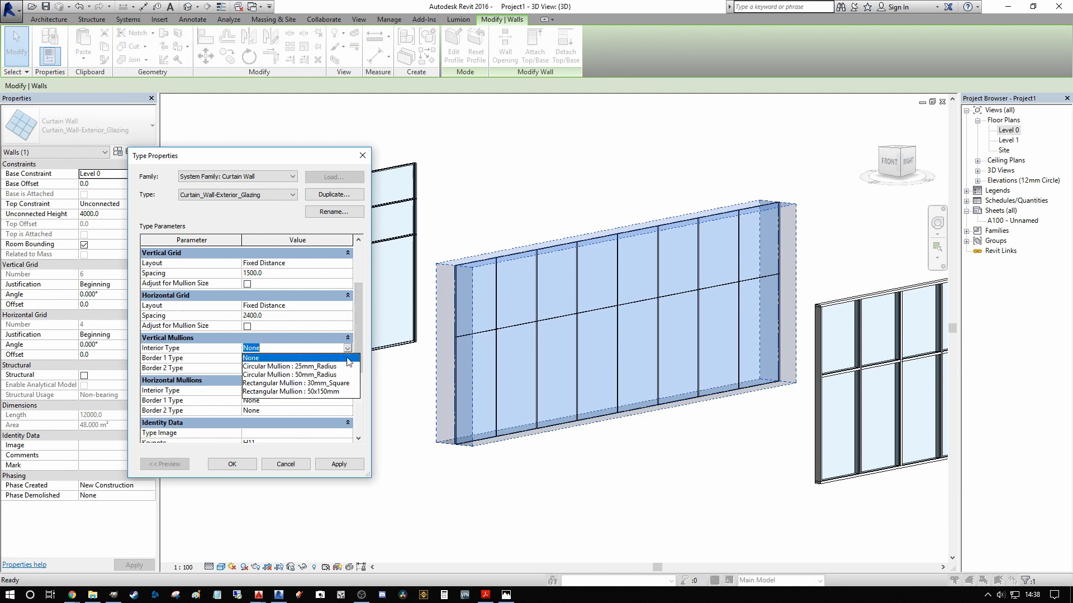
pyautogui.click(323, 391)
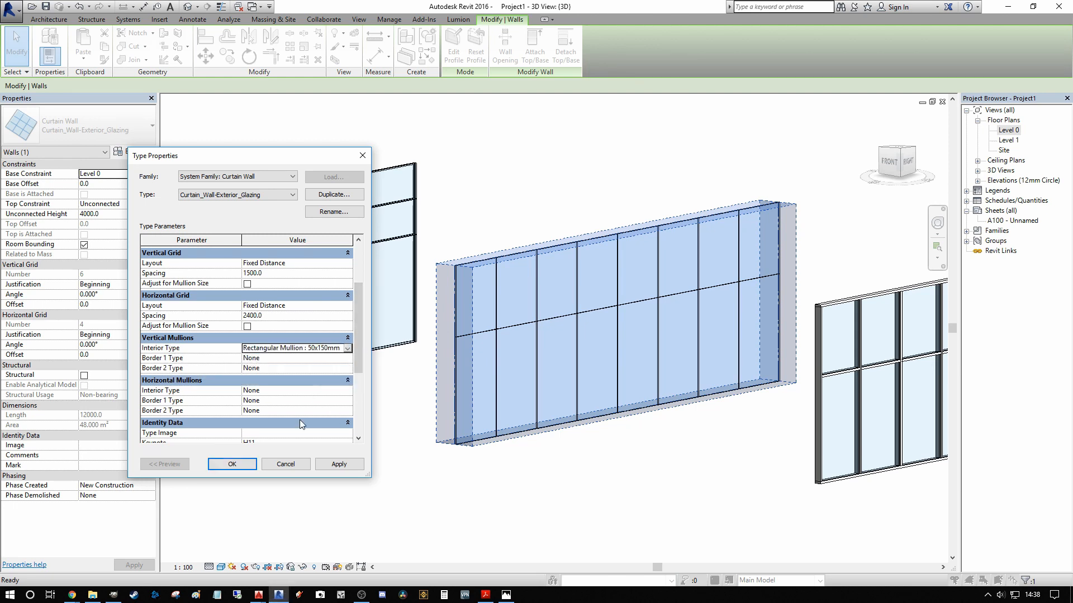
pyautogui.click(339, 464)
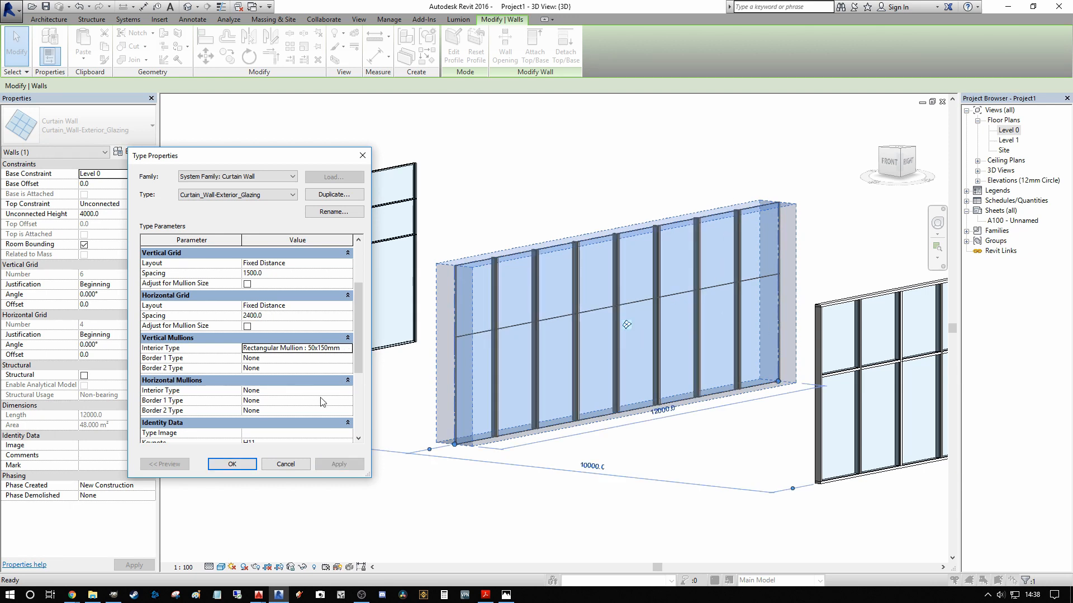
# Step: Assign Rectangular Mullion : 50x150mm as the interior type of the exterior glazing wall's horizontal mullions and apply it
pyautogui.click(347, 391)
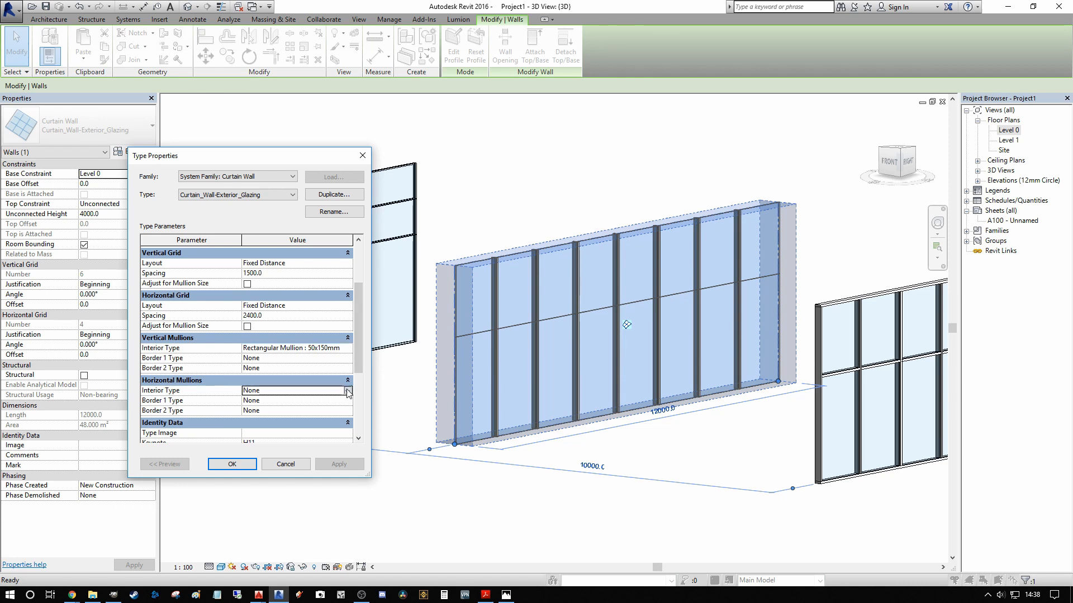
pyautogui.click(313, 434)
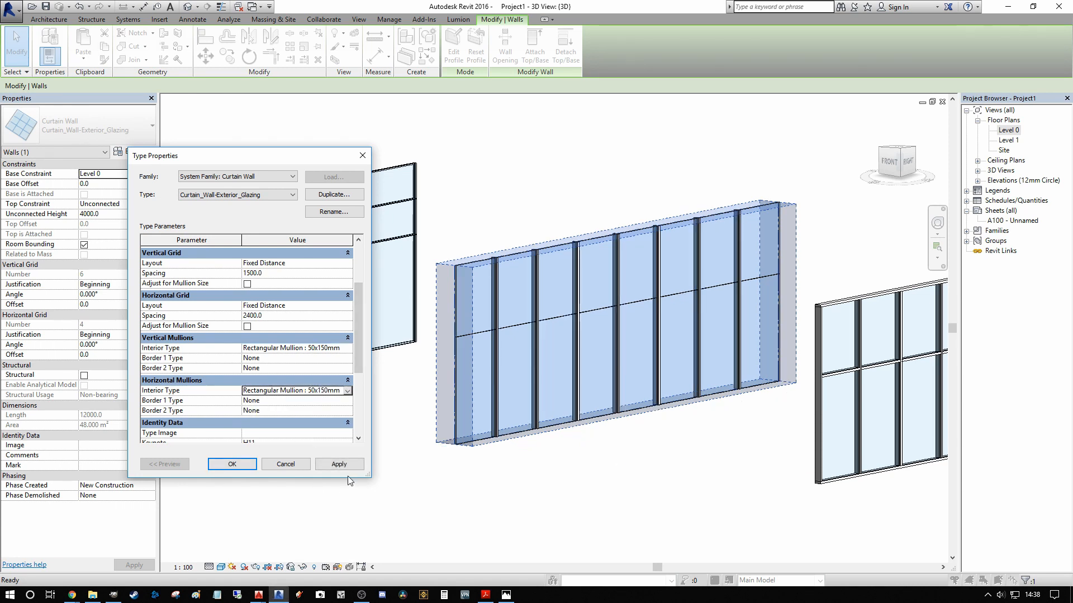
pyautogui.click(336, 467)
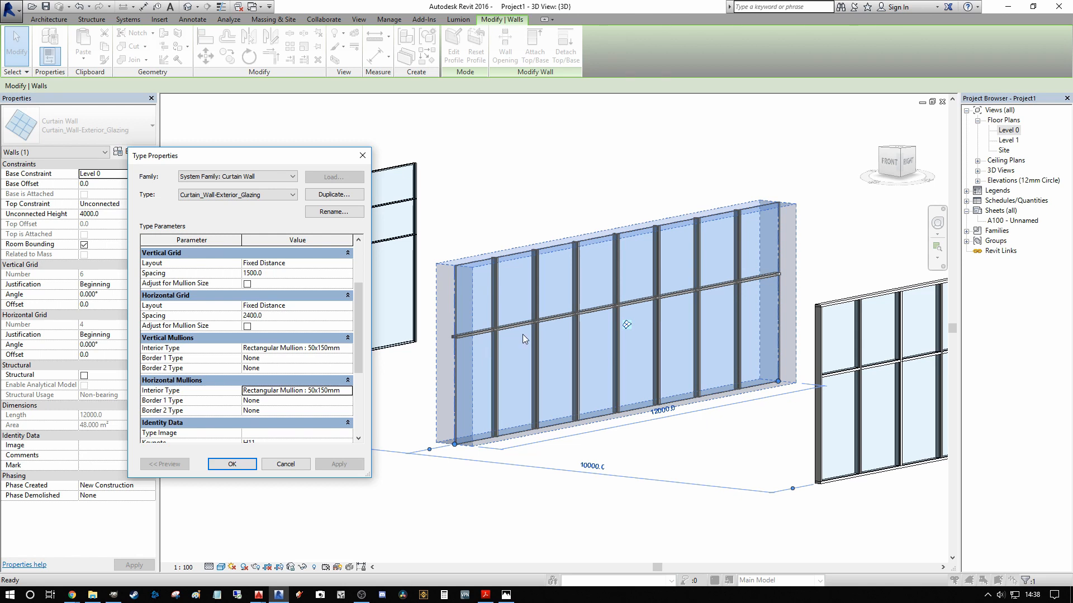
# Step: Assign Rectangular Mullion : 50x150mm to both Border 1 and Border 2 of the vertical mullions, applying each change
pyautogui.click(347, 358)
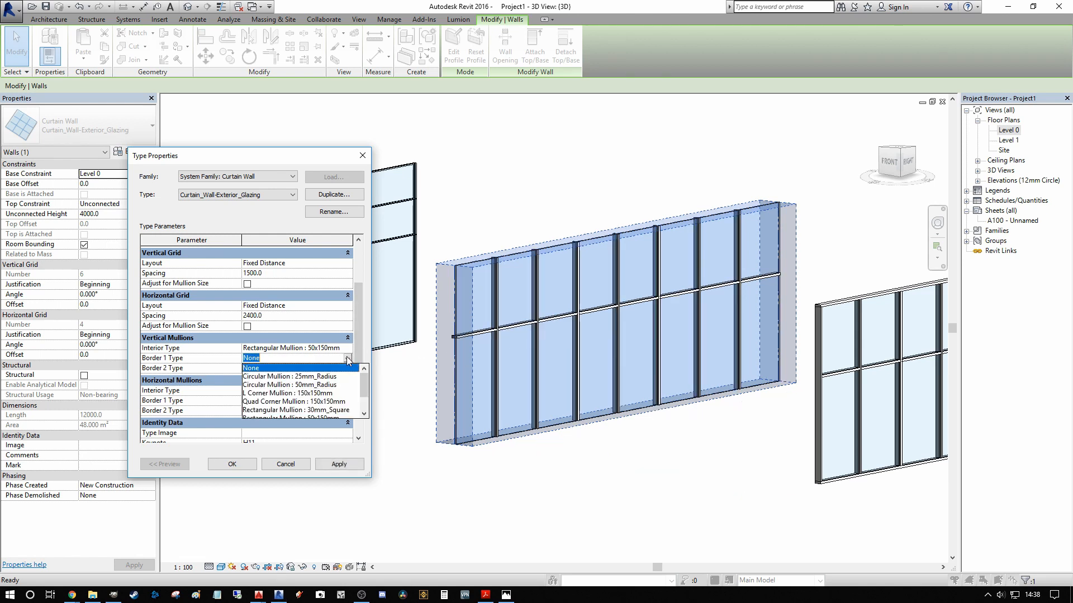
pyautogui.moveTo(362, 386); pyautogui.dragTo(362, 403)
pyautogui.click(307, 400)
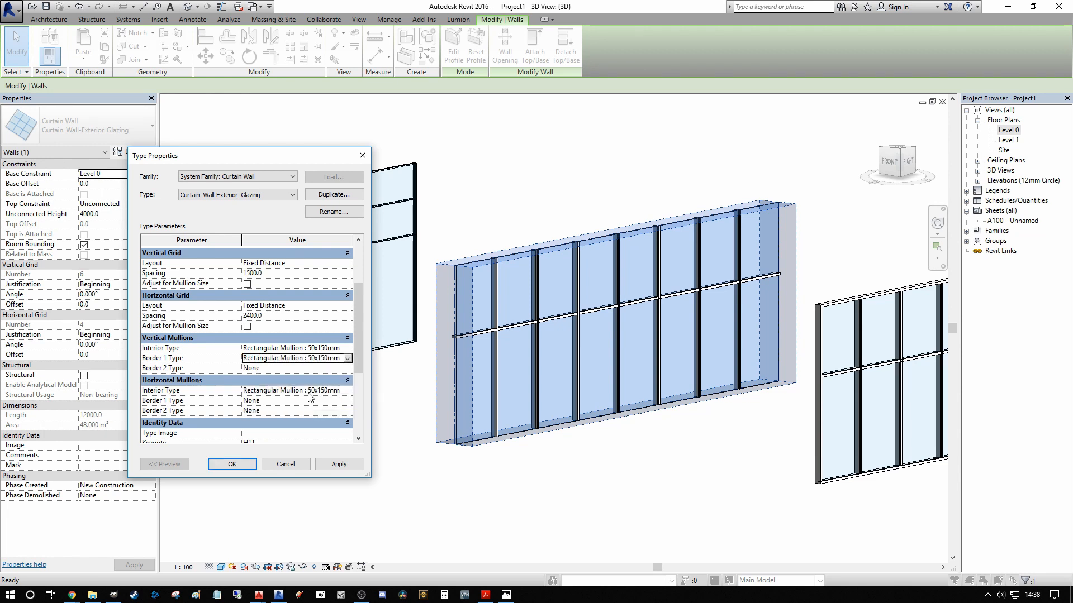
pyautogui.click(352, 468)
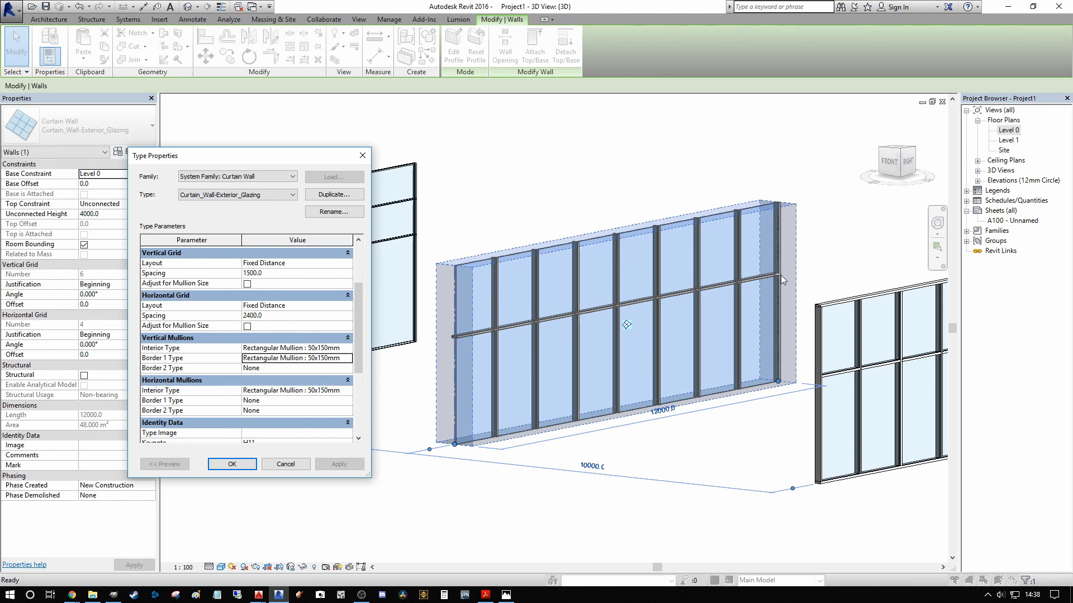
pyautogui.click(348, 368)
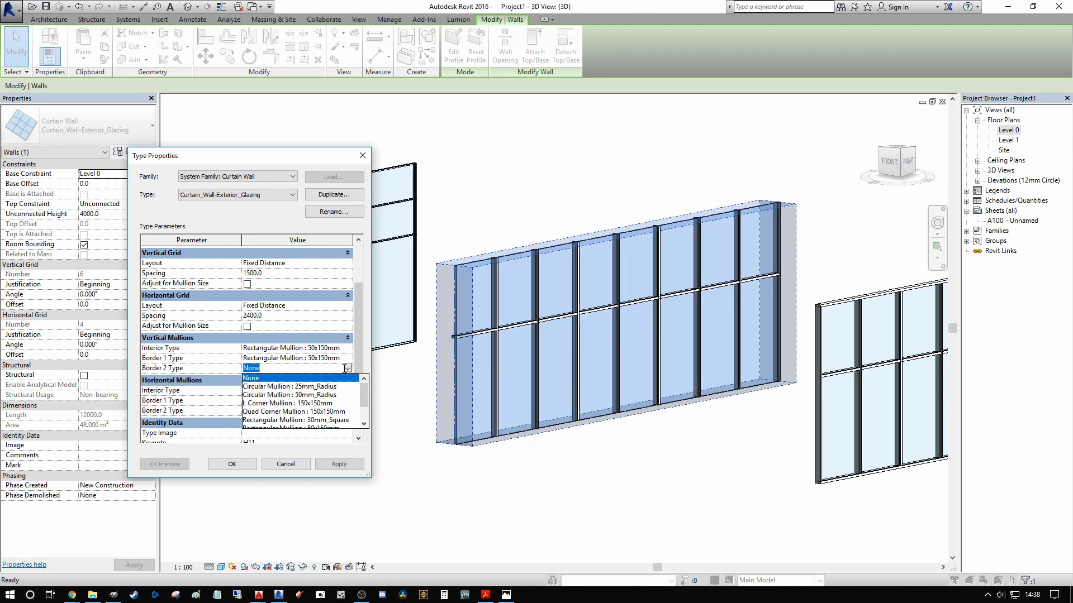
pyautogui.scroll(-2, 361, 416)
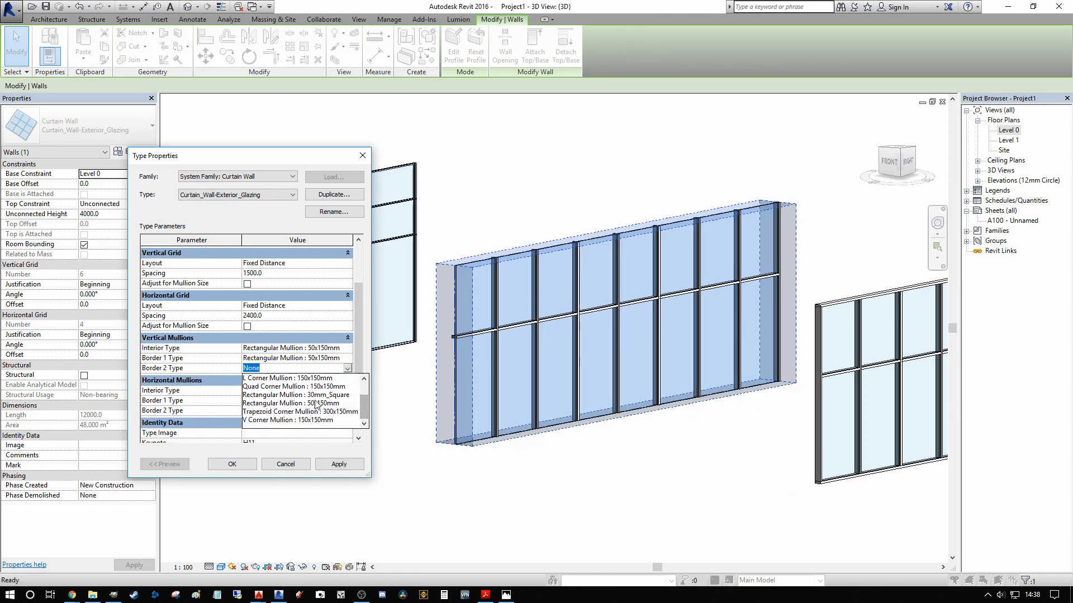
pyautogui.click(296, 403)
pyautogui.click(337, 464)
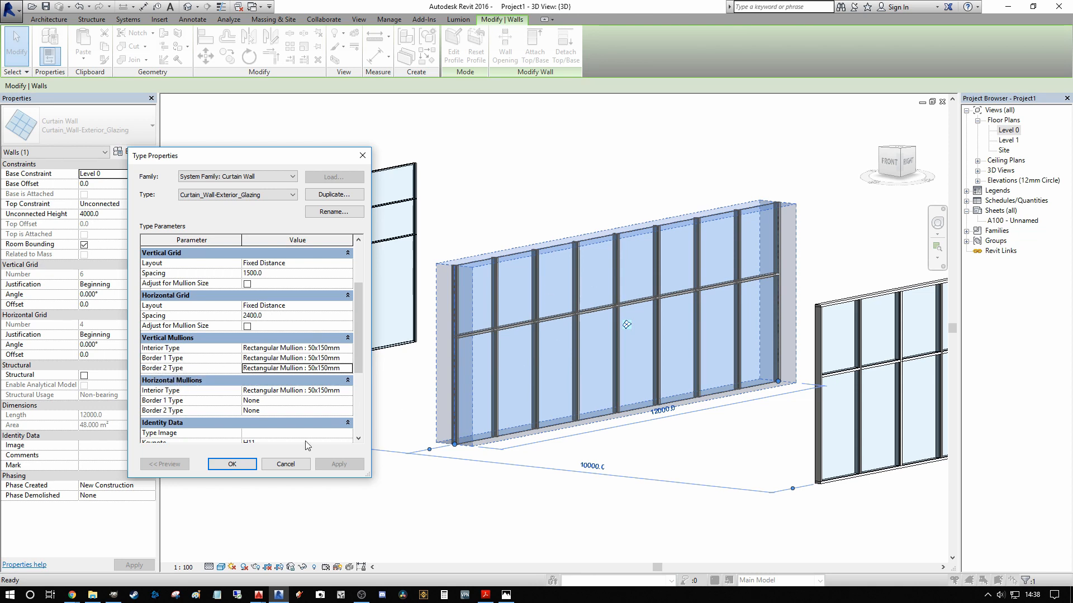
# Step: Try Trapezoid Corner Mullion : 300x150mm as the Border 2 type of the horizontal mullions
pyautogui.click(346, 411)
pyautogui.click(348, 411)
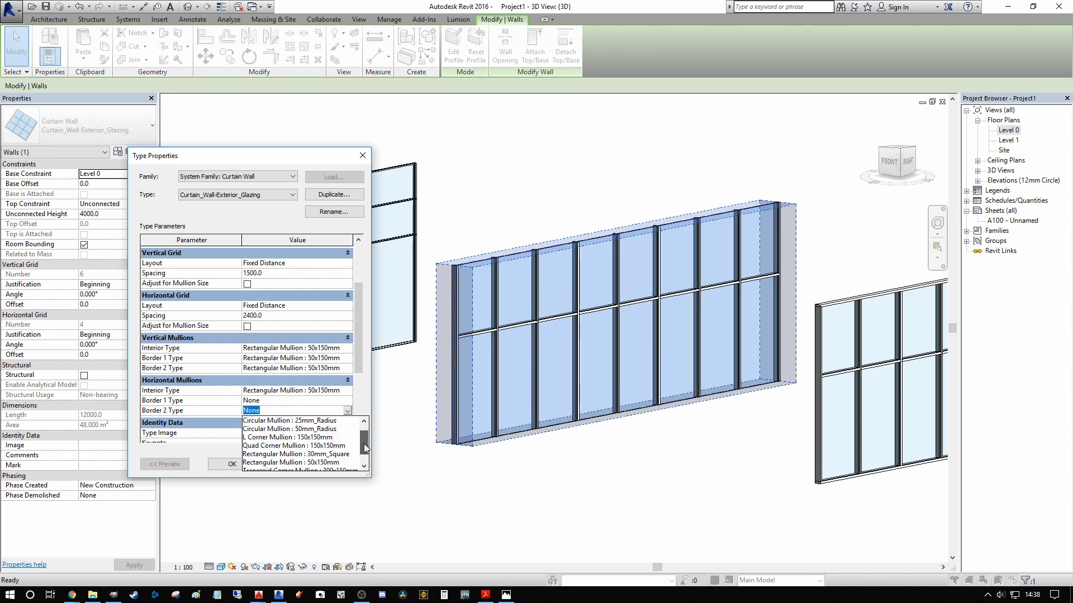
pyautogui.scroll(-1, 347, 450)
pyautogui.click(314, 439)
pyautogui.click(345, 411)
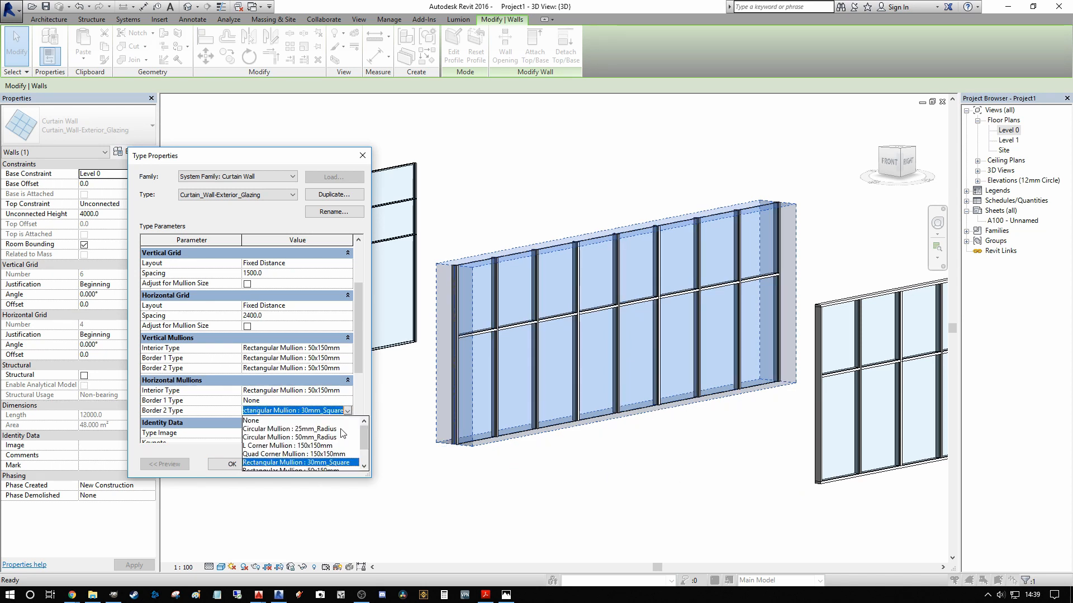
pyautogui.scroll(-1, 317, 472)
pyautogui.click(317, 462)
pyautogui.click(339, 464)
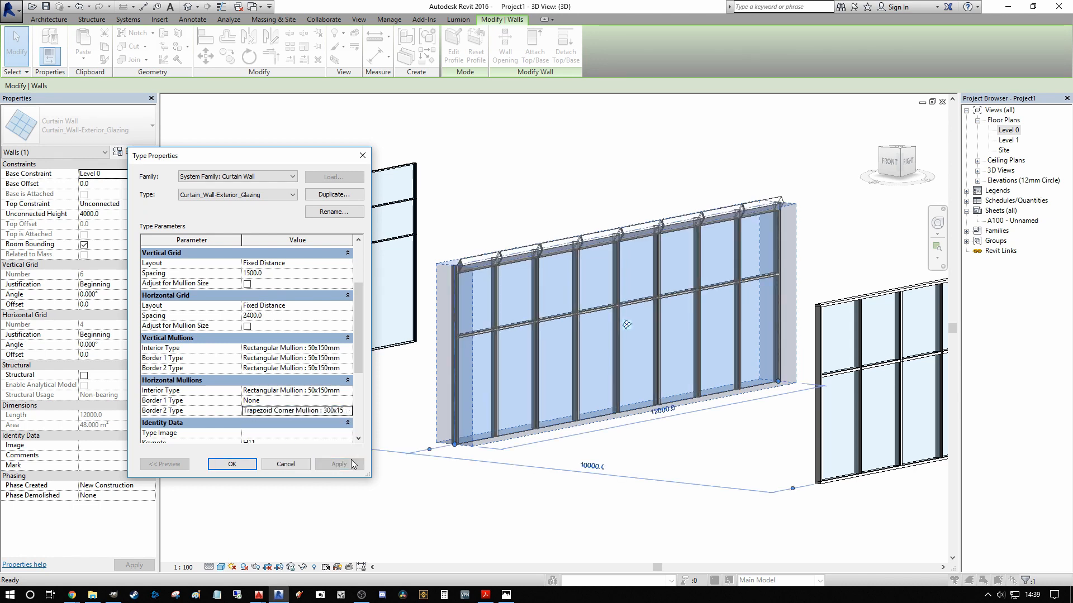
# Step: Assign Rectangular Mullion : 50x150mm to Border 2 and Border 1 of the horizontal mullions, applying each change
pyautogui.click(348, 401)
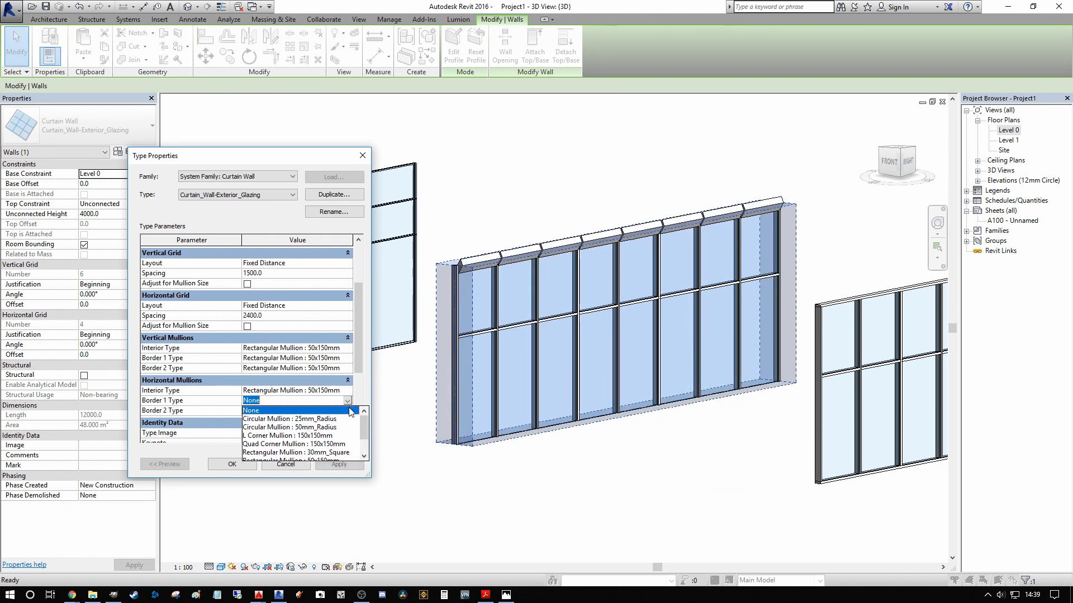
pyautogui.click(352, 407)
pyautogui.click(348, 410)
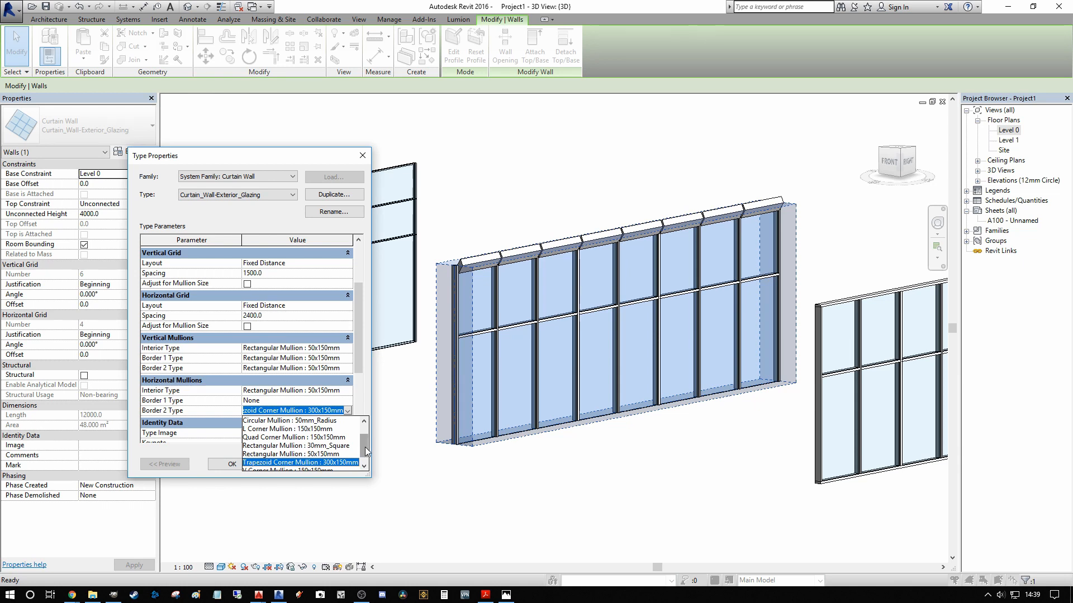
pyautogui.click(328, 453)
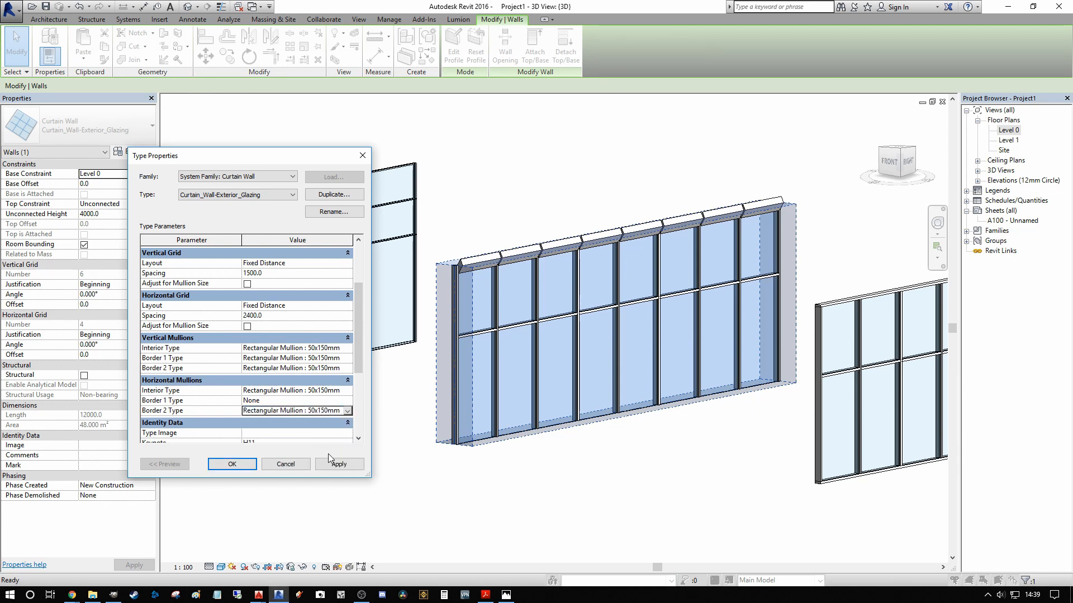
pyautogui.click(361, 467)
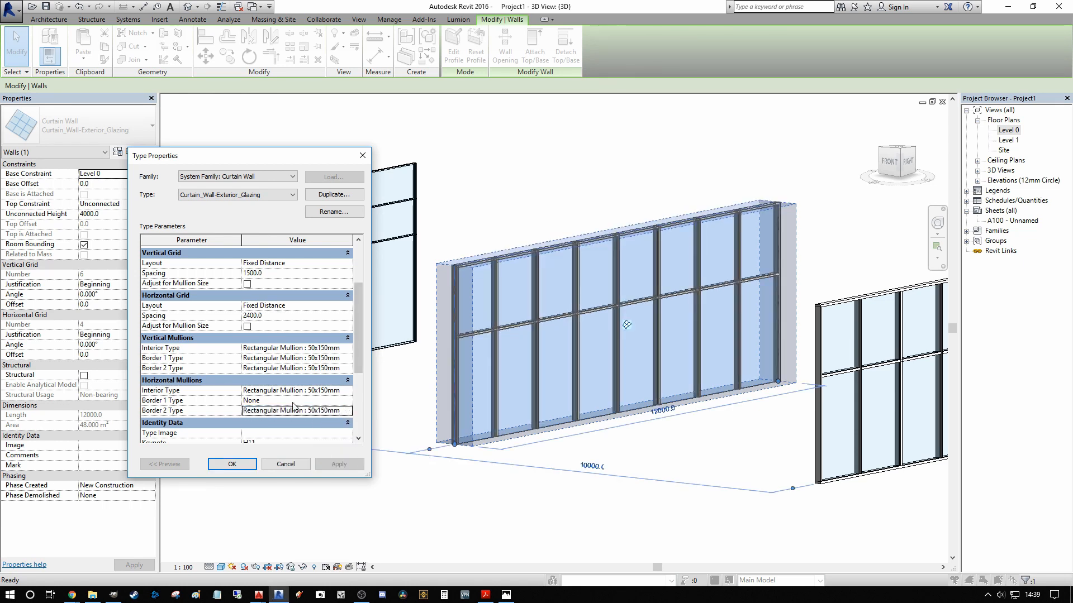
pyautogui.click(347, 401)
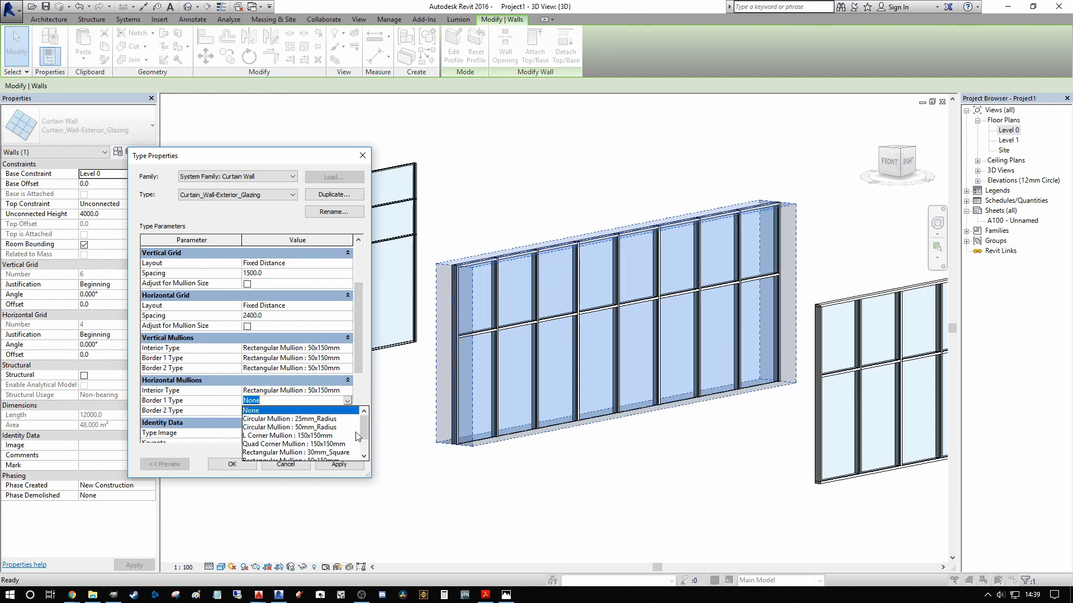
pyautogui.moveTo(363, 430); pyautogui.dragTo(365, 444)
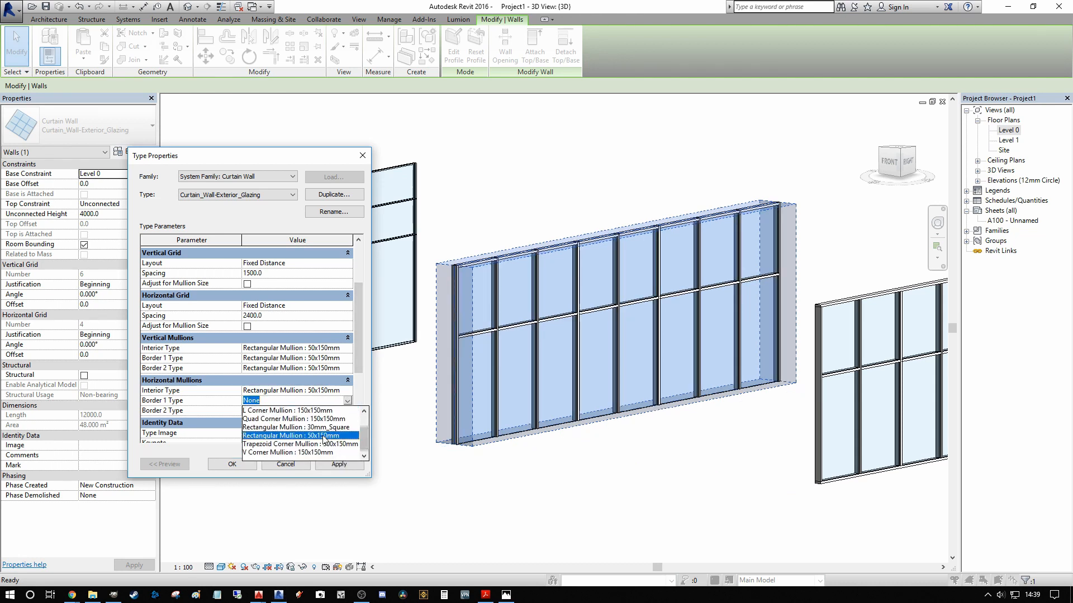
pyautogui.click(334, 436)
pyautogui.click(339, 464)
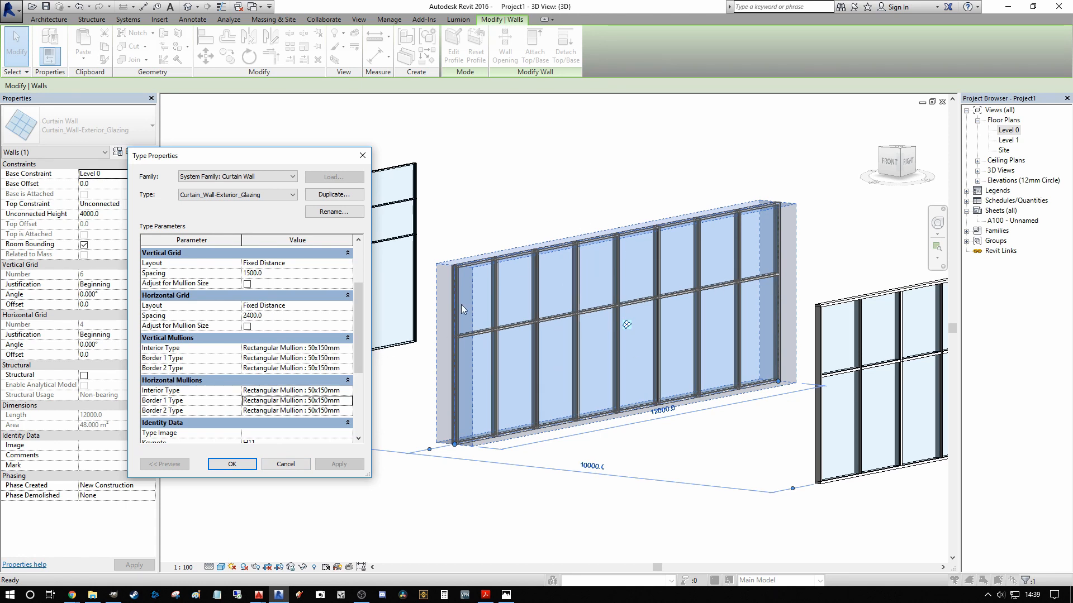
# Step: Review the exterior glazing type's parameters, accept the type properties and deselect the wall
pyautogui.moveTo(274, 162); pyautogui.dragTo(312, 129)
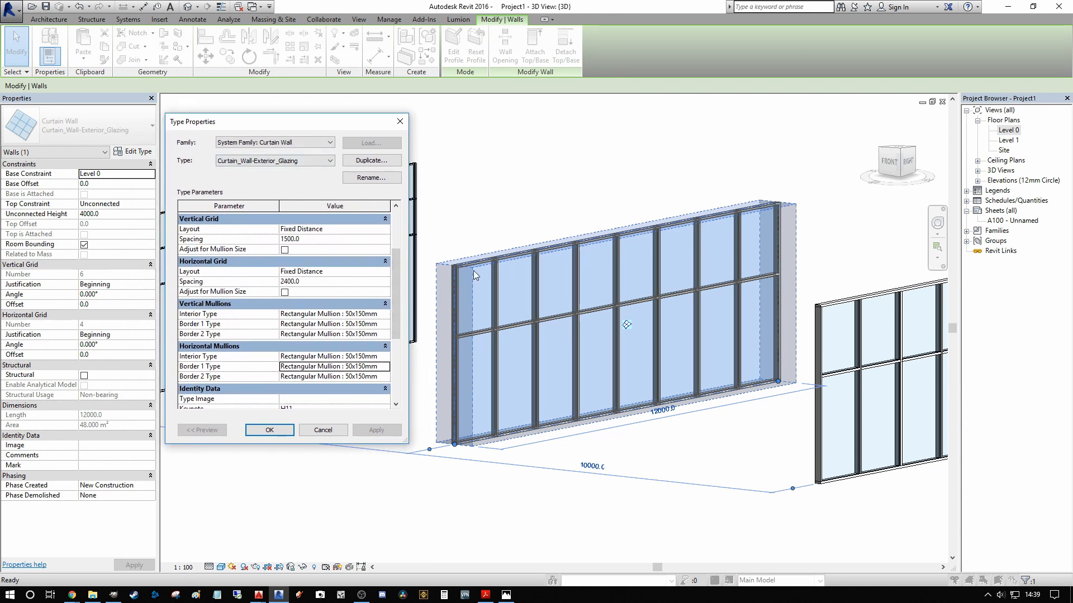
pyautogui.scroll(-2, 393, 367)
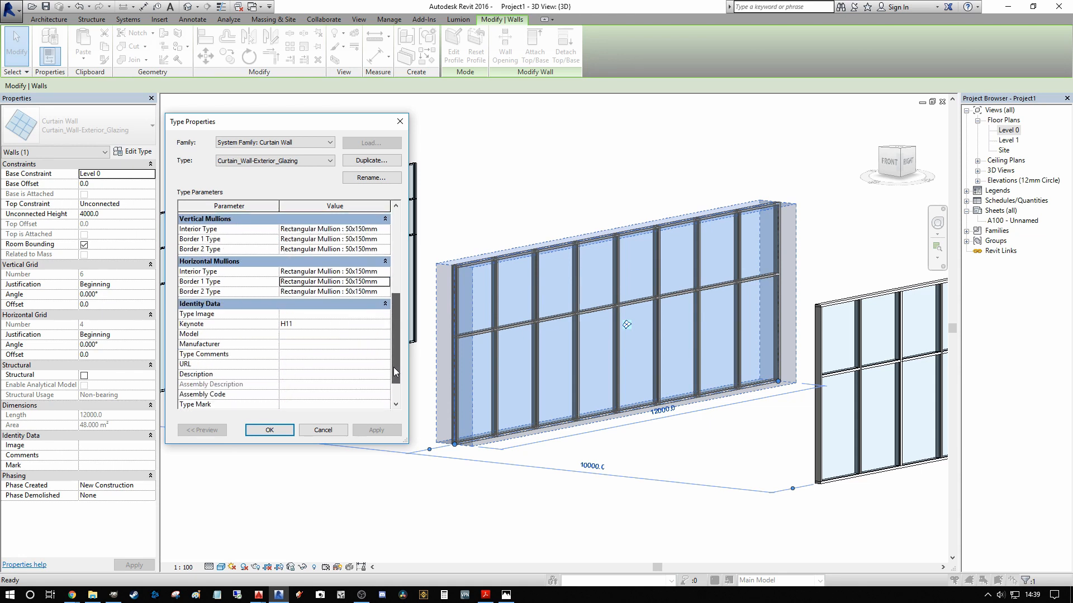
pyautogui.scroll(3, 393, 300)
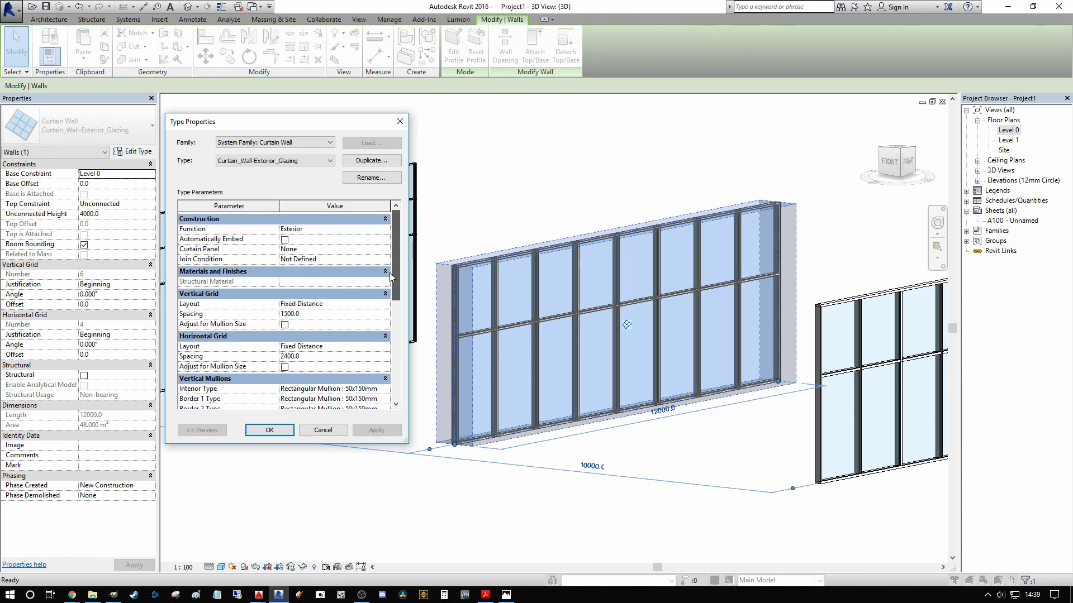
pyautogui.moveTo(395, 281)
pyautogui.mouseDown()
pyautogui.moveTo(396, 291)
pyautogui.moveTo(399, 270)
pyautogui.mouseUp()
pyautogui.click(270, 429)
pyautogui.press('Escape')
# Step: Try to move the exterior glazing wall's middle vertical grid line with the Move tool
pyautogui.scroll(2, 618, 275)
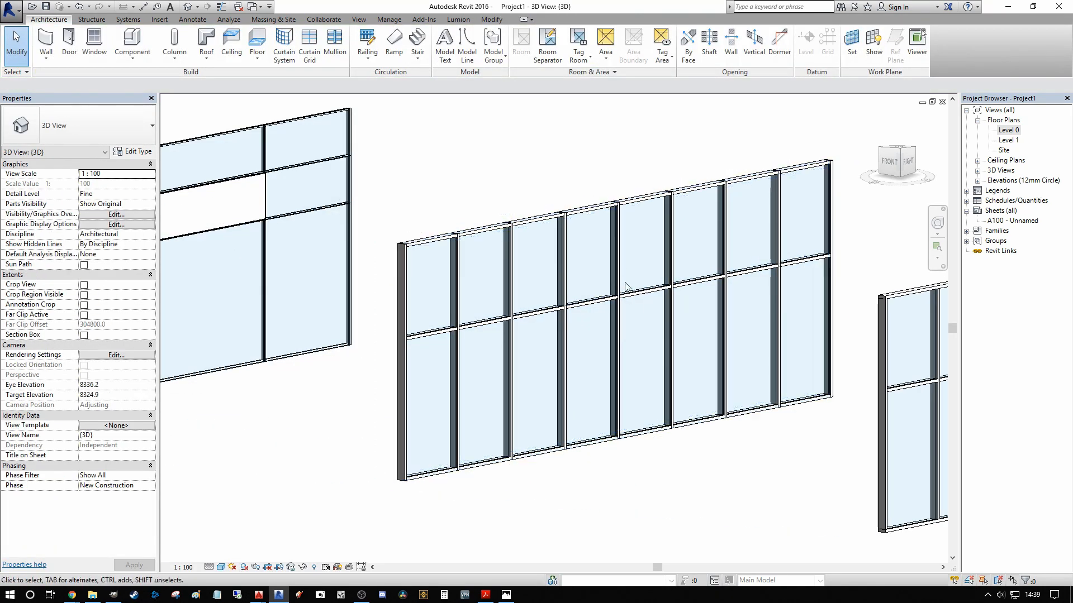
pyautogui.click(613, 271)
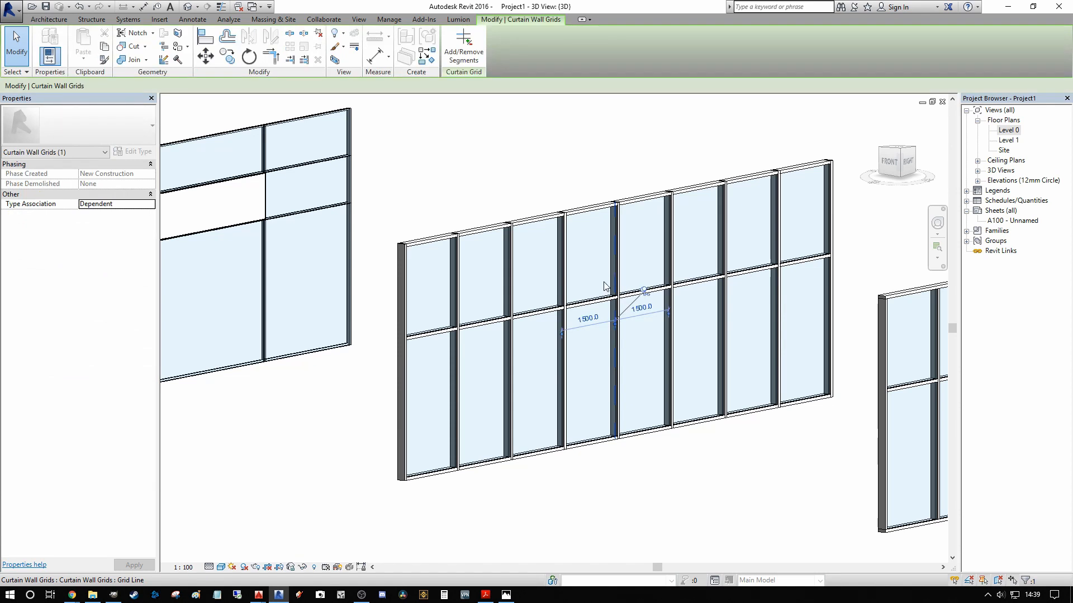
pyautogui.press('m')
pyautogui.press('v')
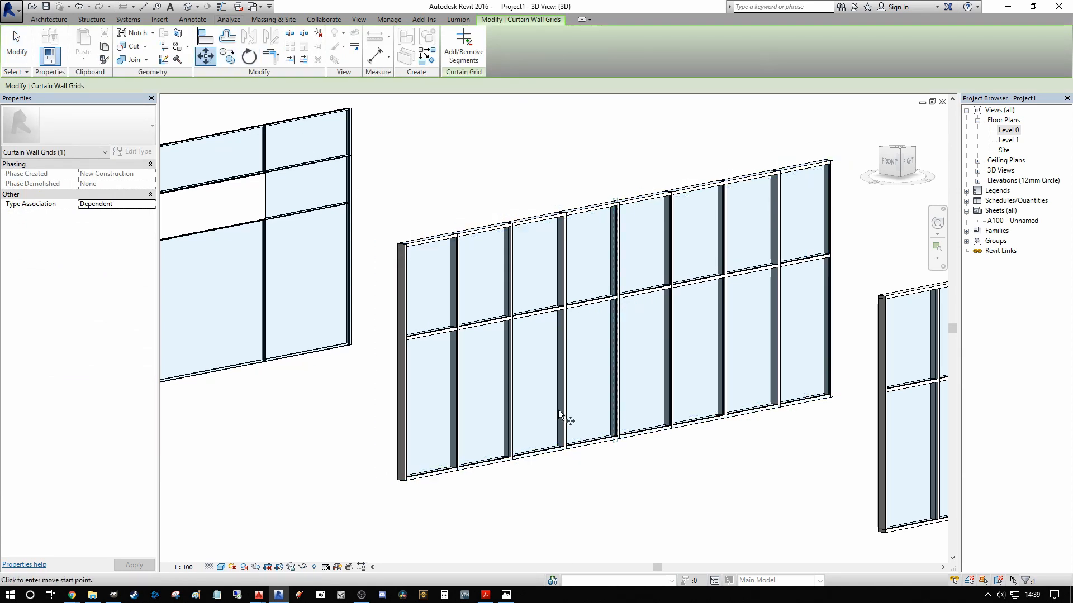
pyautogui.click(560, 414)
pyautogui.click(565, 410)
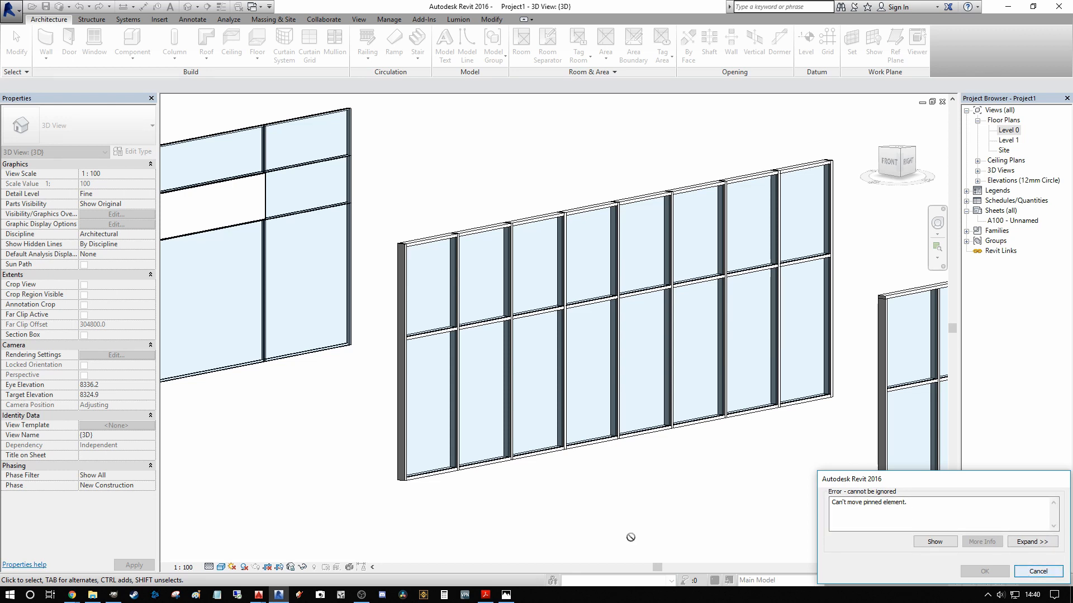
pyautogui.click(1037, 572)
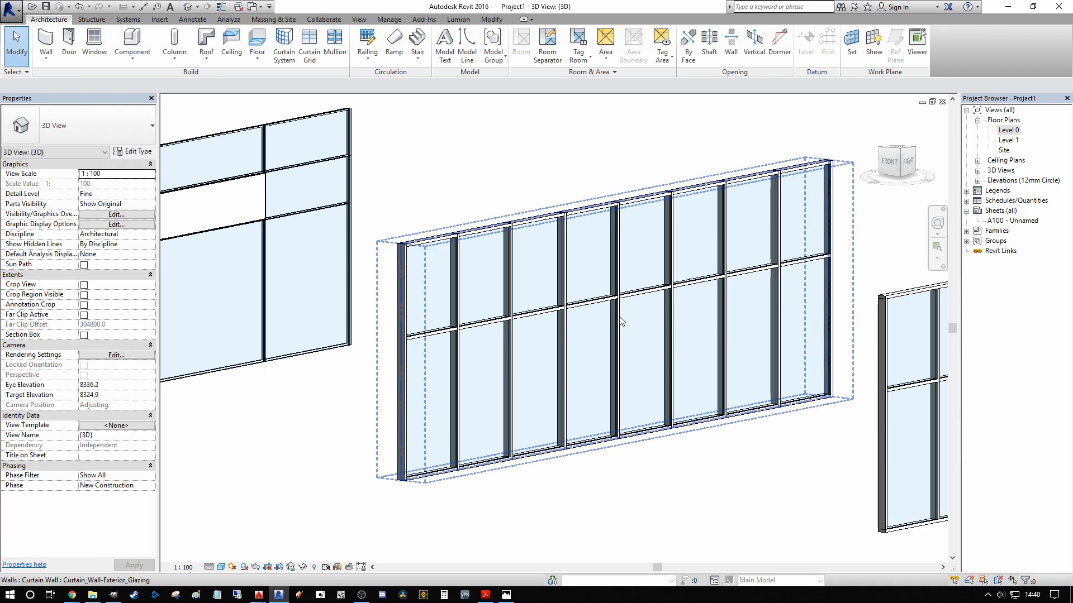
# Step: Unpin the wall's middle vertical grid line and set its distance to the next grid line on its right to 1800 mm
pyautogui.click(617, 301)
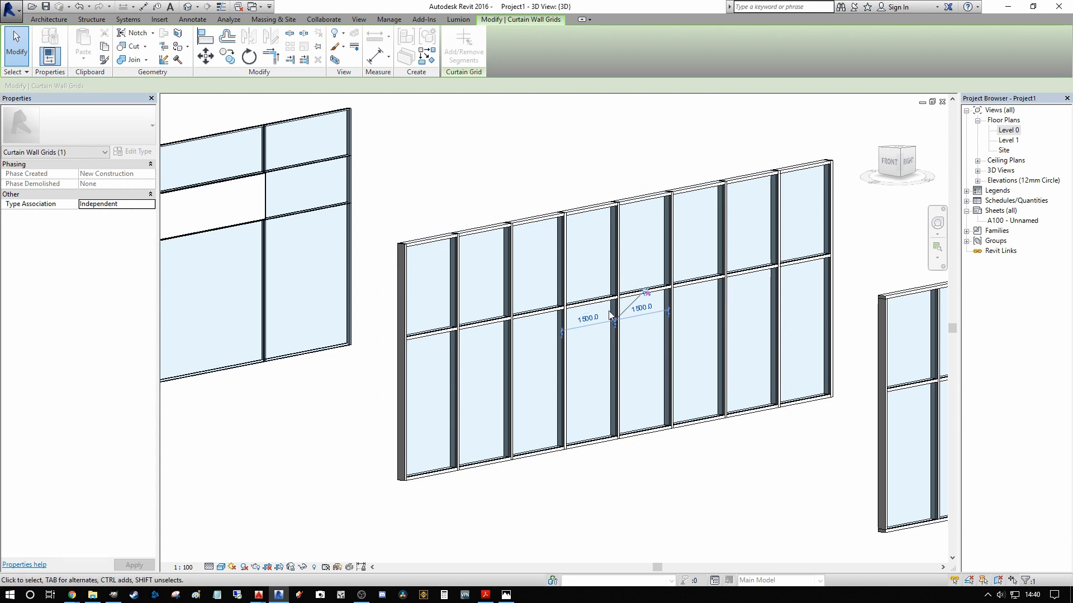
pyautogui.click(647, 309)
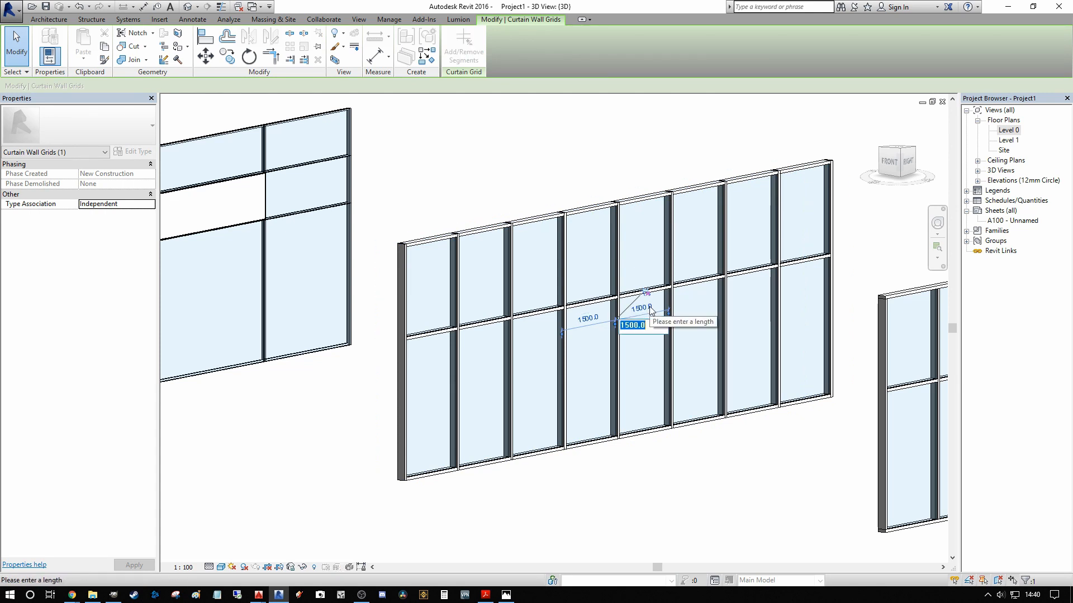
pyautogui.write('1800')
pyautogui.press('Return')
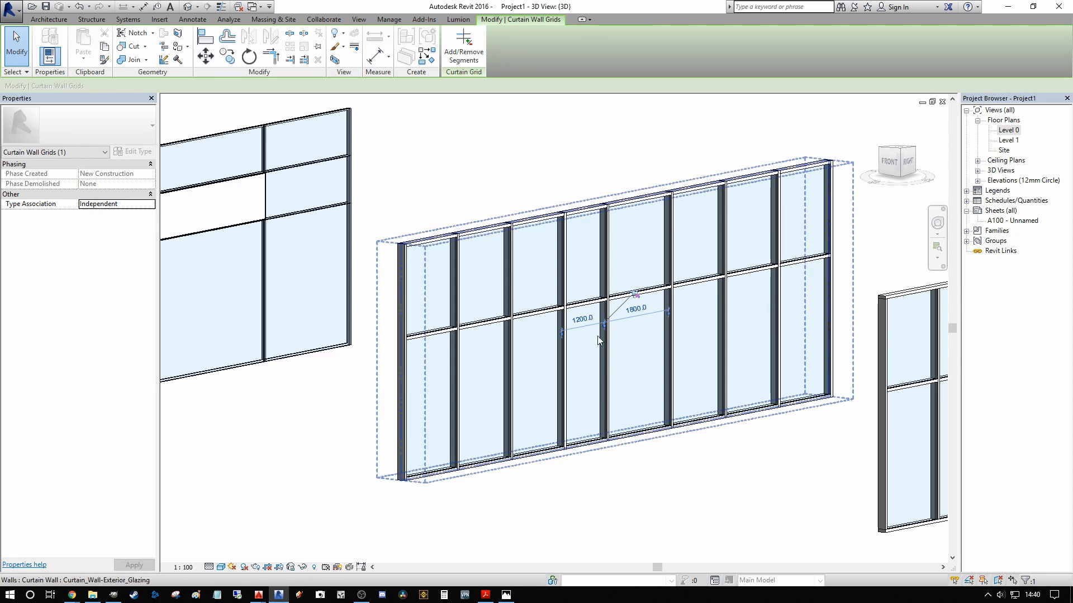
pyautogui.scroll(1, 660, 310)
pyautogui.moveTo(661, 310); pyautogui.dragTo(623, 297, button='middle')
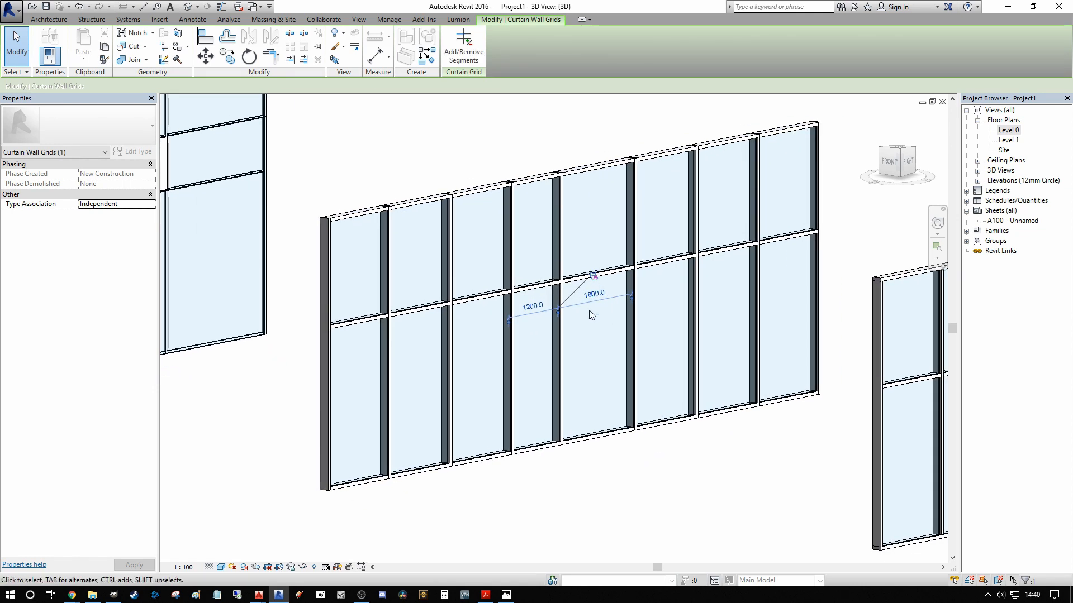
pyautogui.press('Escape')
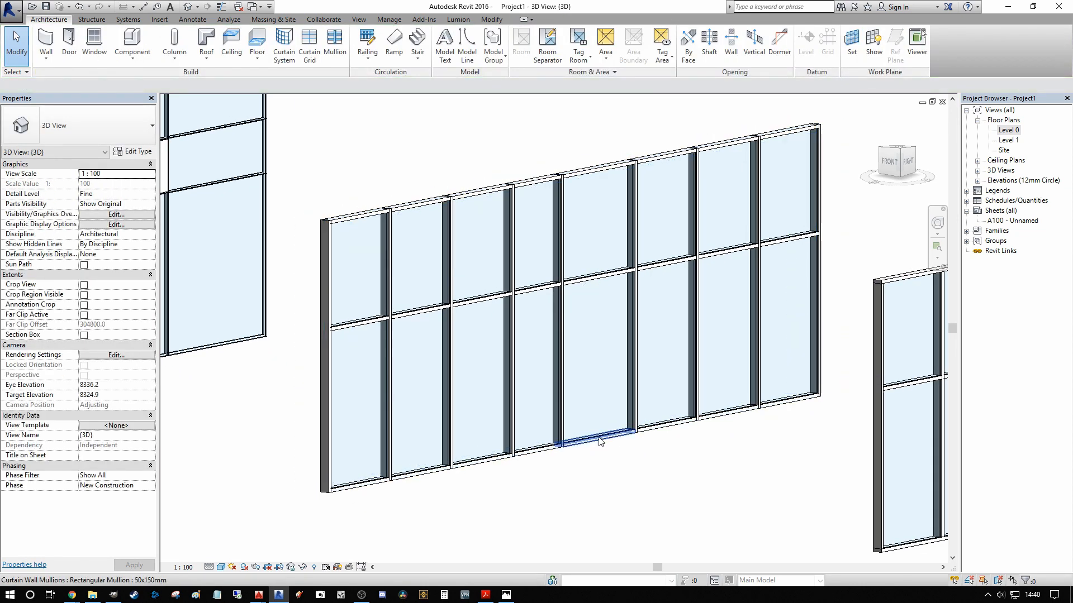
# Step: Select the lower glazed panel of the exterior glazing wall's widest bay and review which panel types are available for it
pyautogui.press('Tab')
pyautogui.click(599, 440)
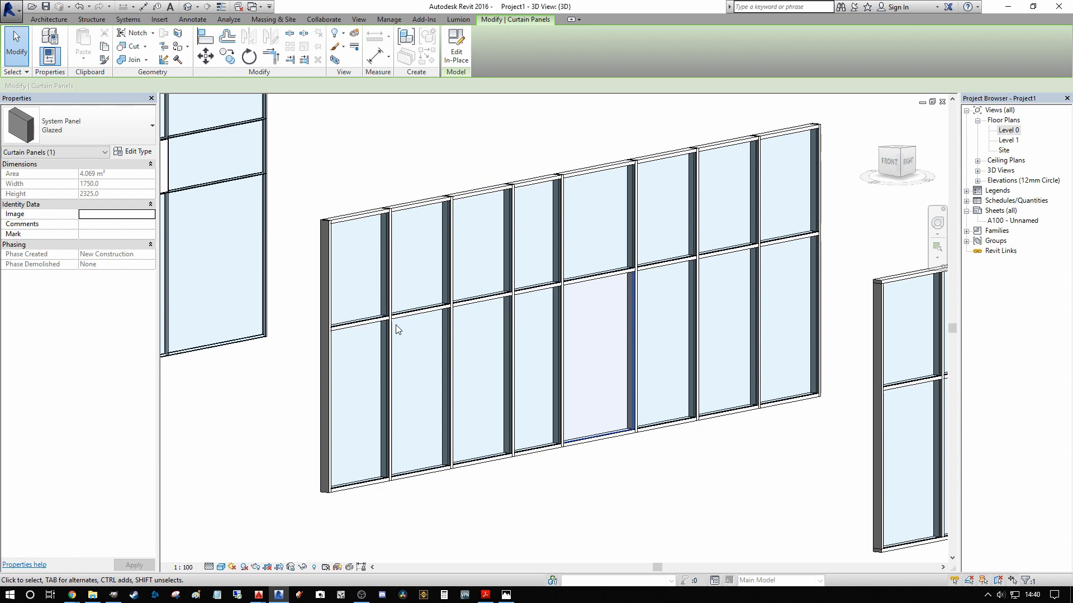
pyautogui.keyDown('shift'); pyautogui.moveTo(627, 391); pyautogui.dragTo(683, 415, button='middle'); pyautogui.keyUp('shift')
pyautogui.scroll(2, 615, 385)
pyautogui.scroll(-3, 617, 339)
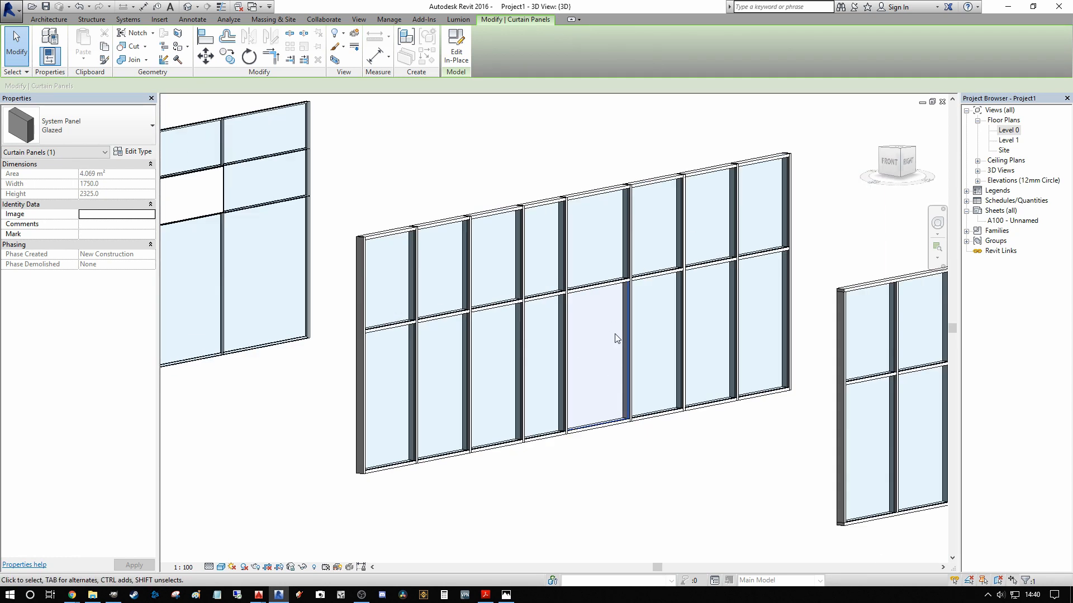
pyautogui.click(94, 122)
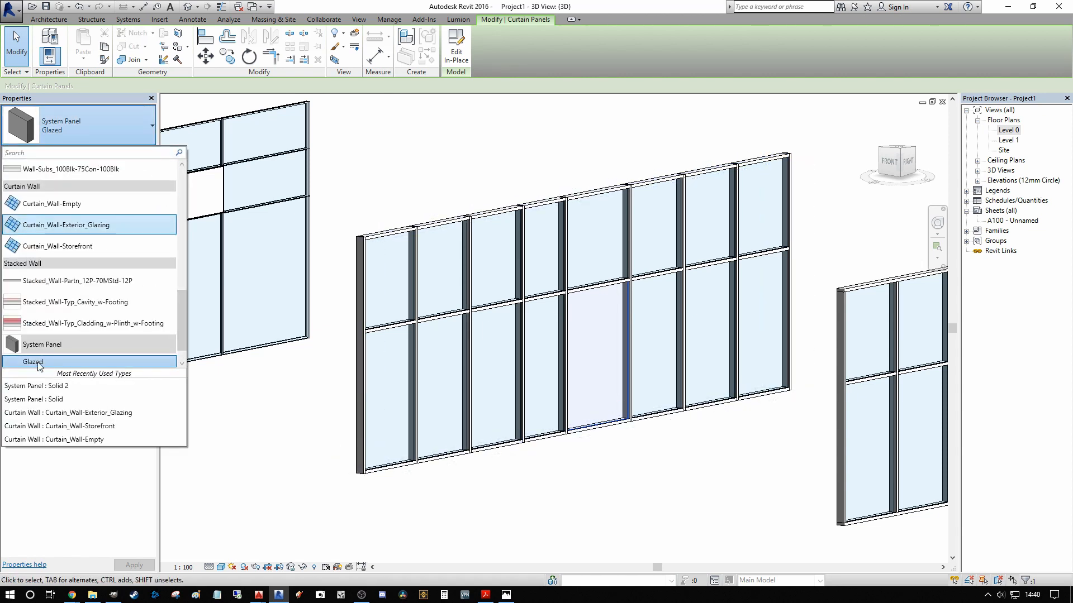
pyautogui.scroll(-1, 177, 326)
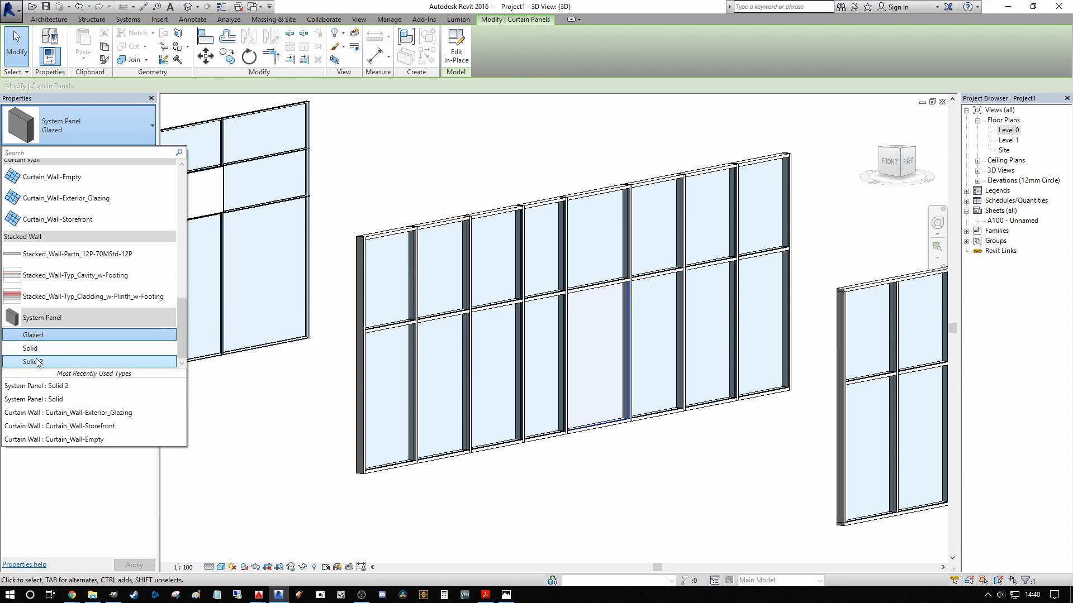
pyautogui.click(428, 190)
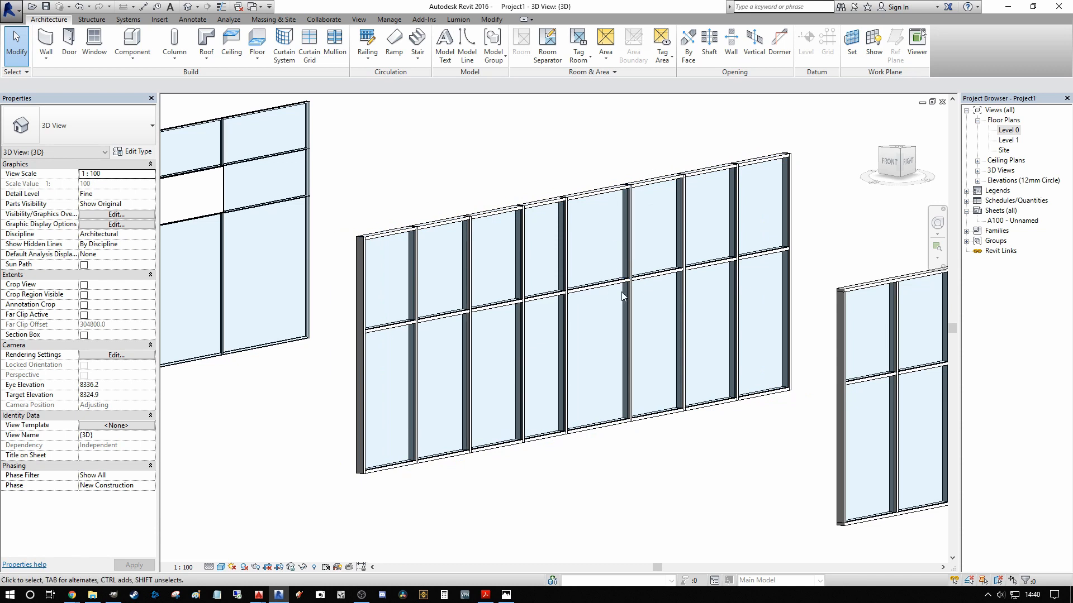
pyautogui.click(628, 321)
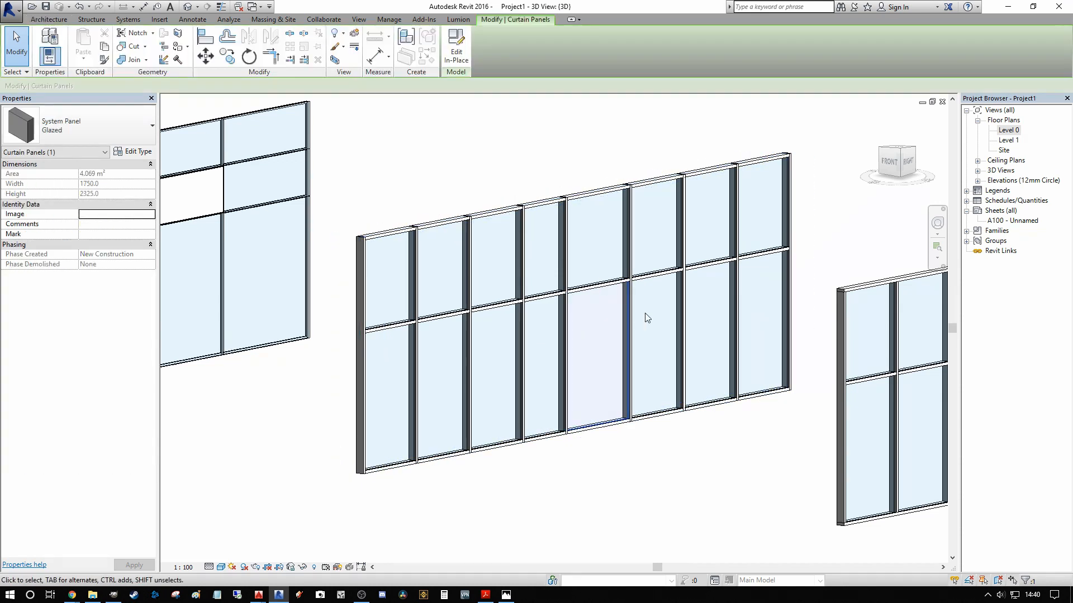
pyautogui.click(513, 179)
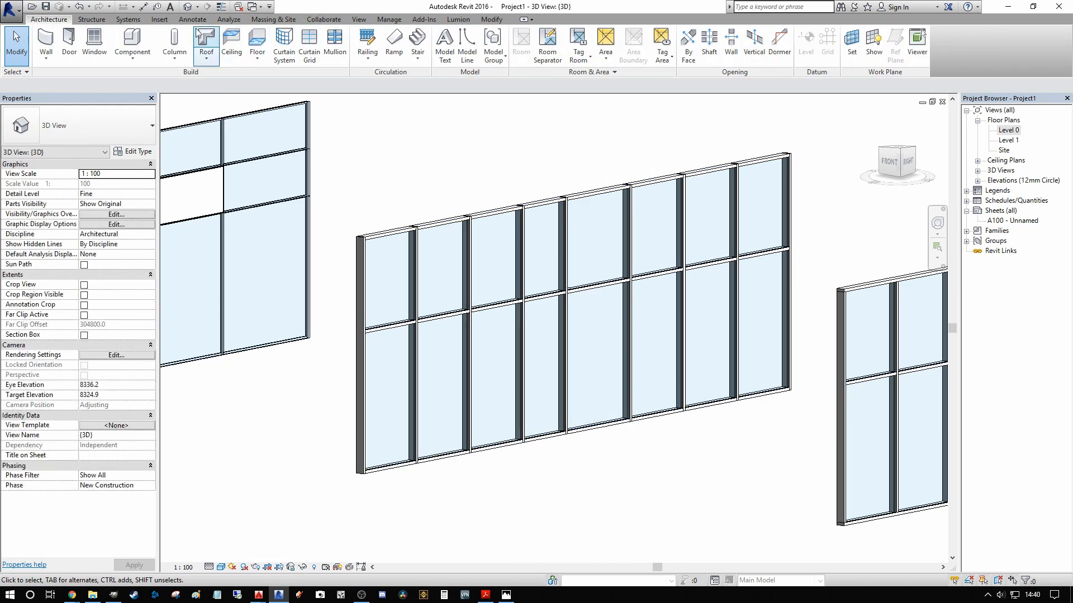
# Step: Start loading a family and open the Curtain Wall Panels folder in the UK library
pyautogui.click(159, 19)
pyautogui.click(357, 50)
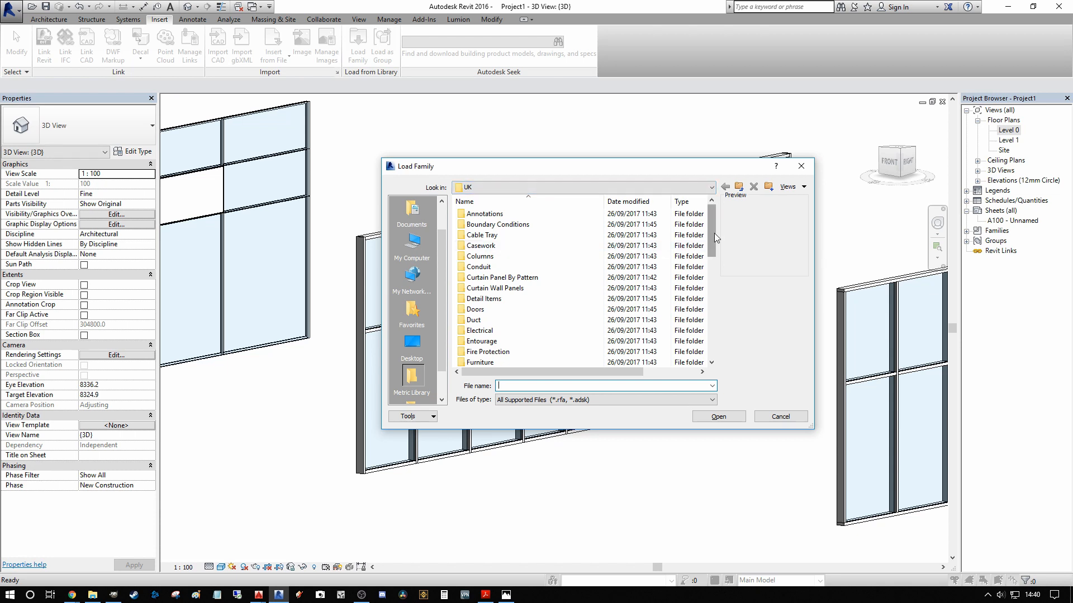
pyautogui.moveTo(713, 233); pyautogui.dragTo(712, 236)
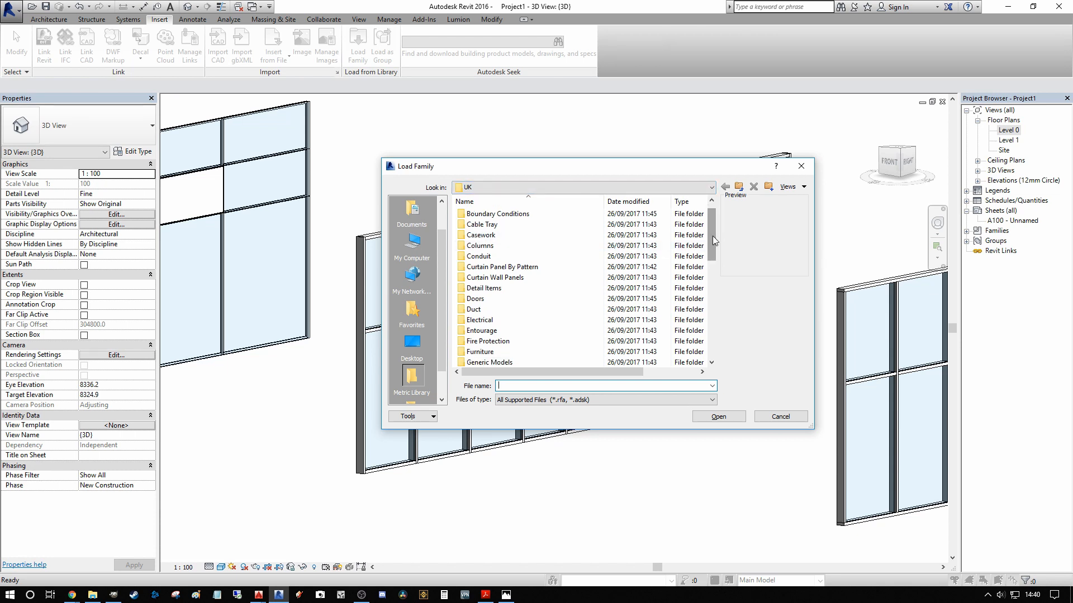
pyautogui.click(489, 279)
pyautogui.doubleClick(488, 280)
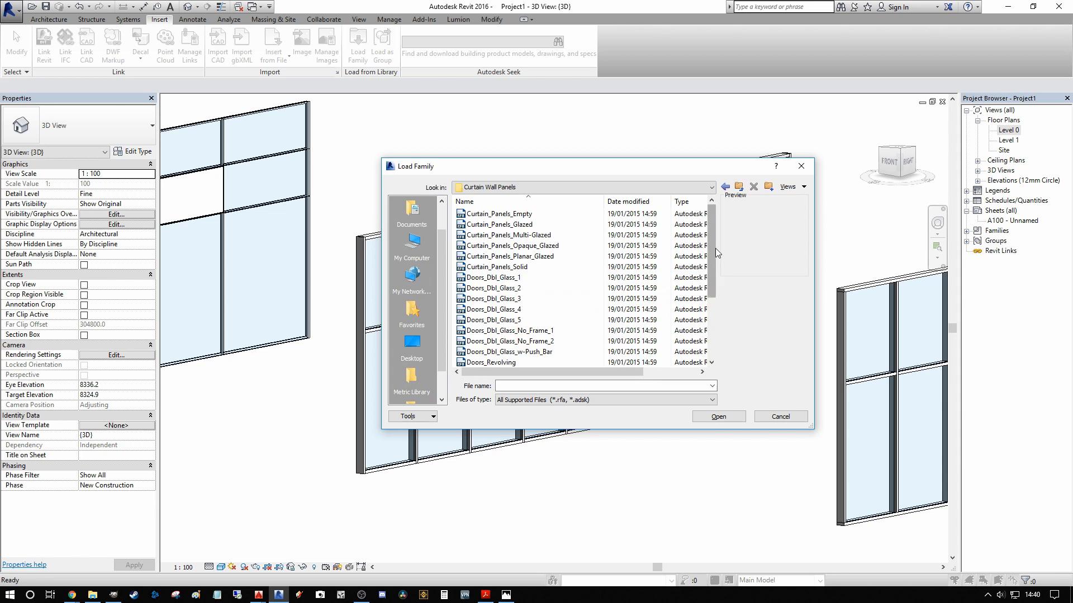
# Step: Preview the glass double-door families, and load Curtain_Panels_Empty together with Doors_Dbl_Glass_2 into the project
pyautogui.click(549, 215)
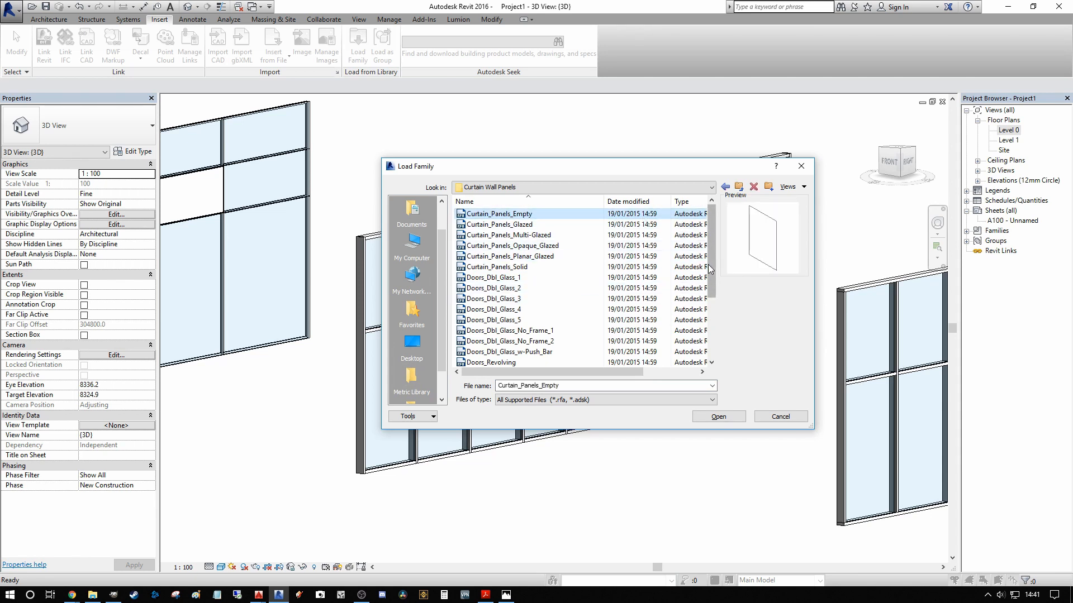
pyautogui.moveTo(708, 265); pyautogui.dragTo(710, 286)
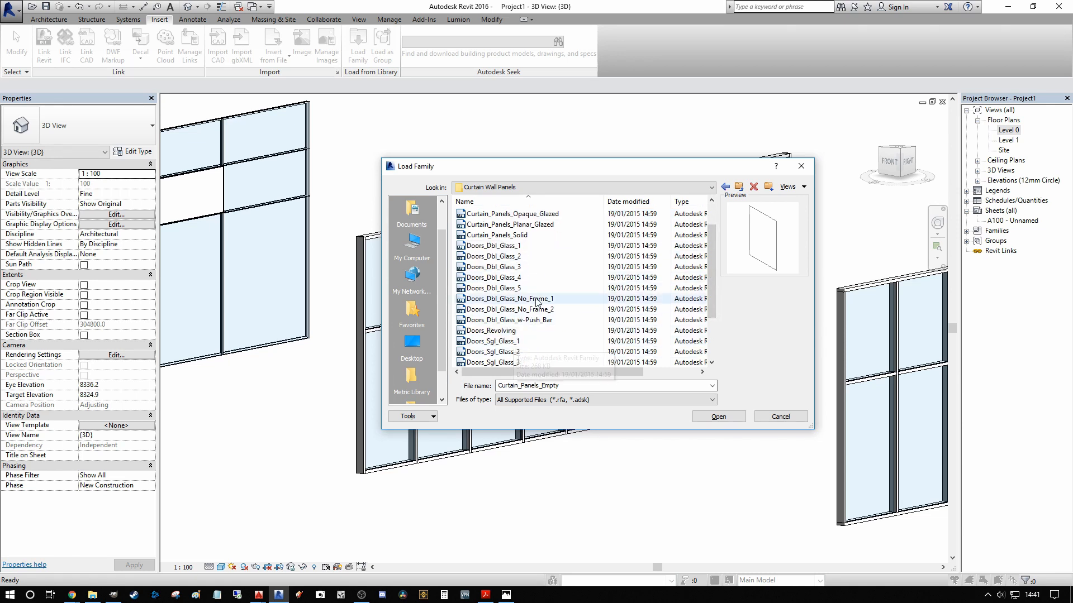
pyautogui.click(514, 278)
pyautogui.click(510, 267)
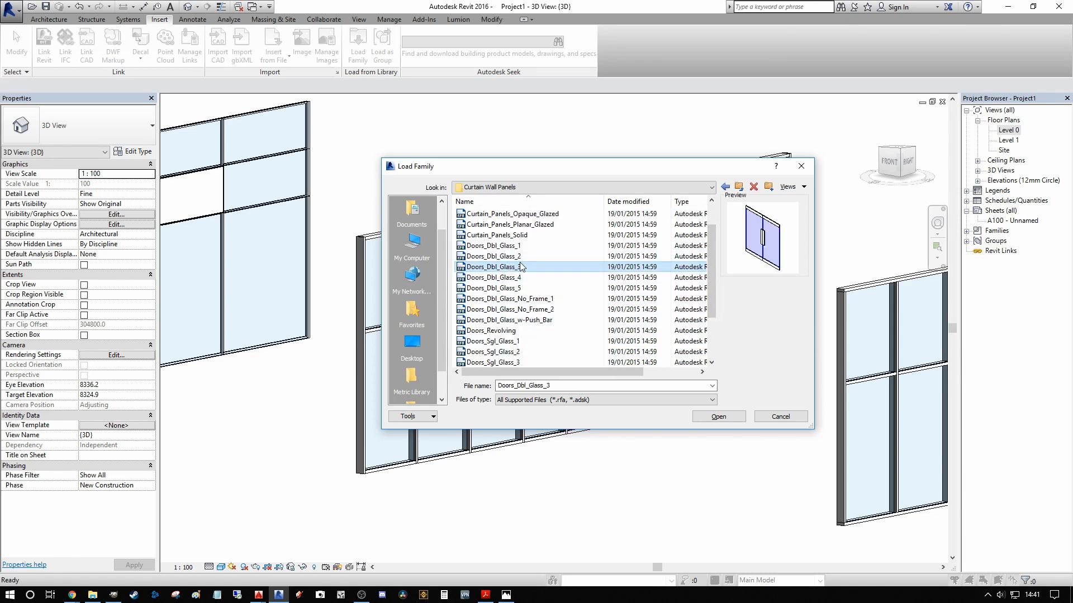
pyautogui.click(510, 257)
pyautogui.click(508, 247)
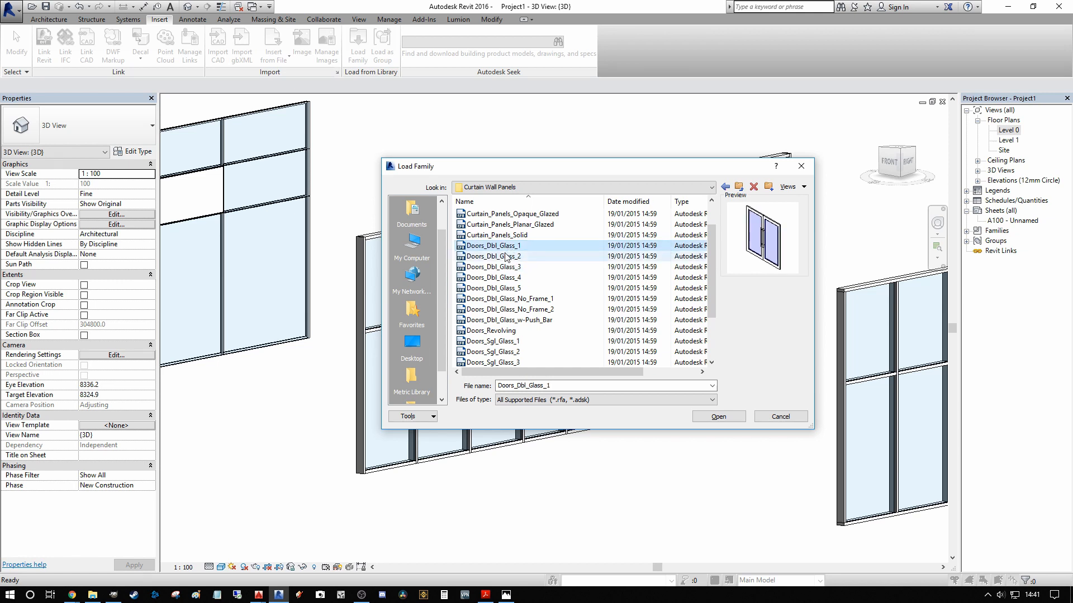
pyautogui.click(509, 256)
pyautogui.moveTo(708, 250); pyautogui.dragTo(707, 223)
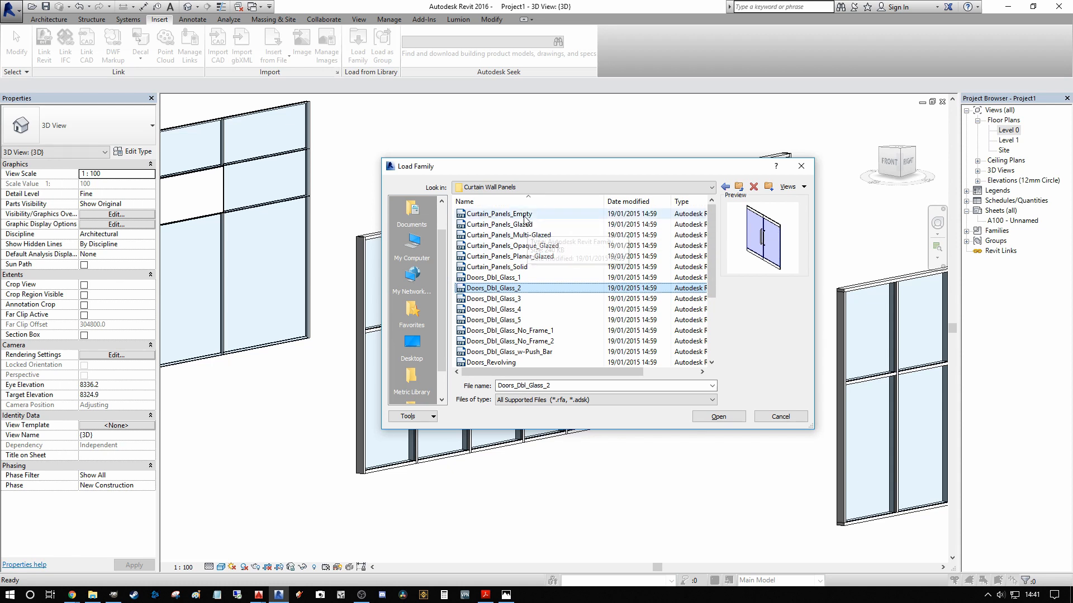
pyautogui.keyDown('ctrl'); pyautogui.click(491, 214); pyautogui.keyUp('ctrl')
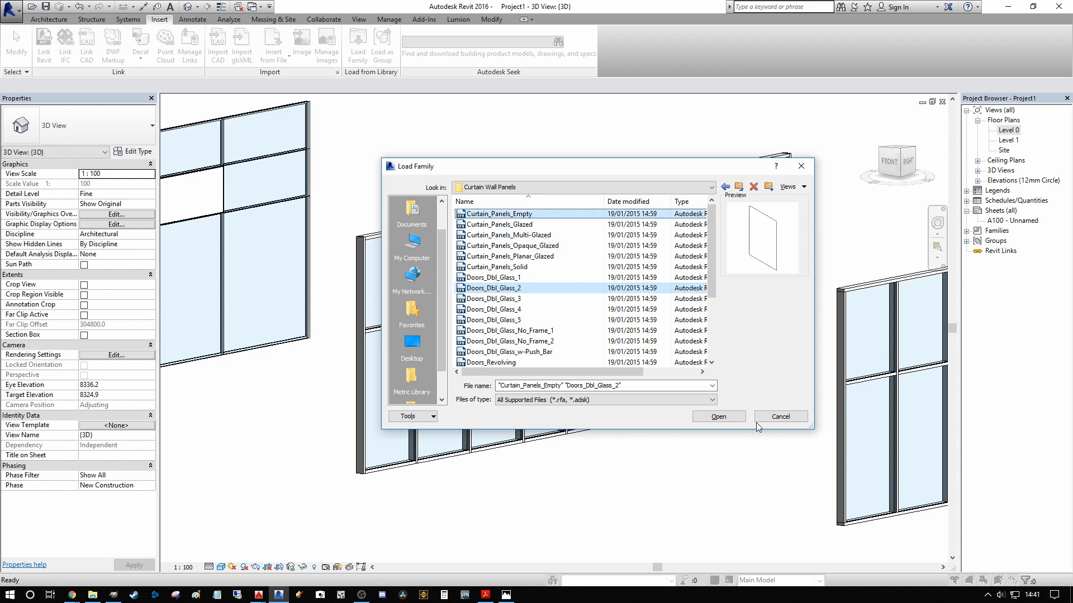
pyautogui.click(725, 422)
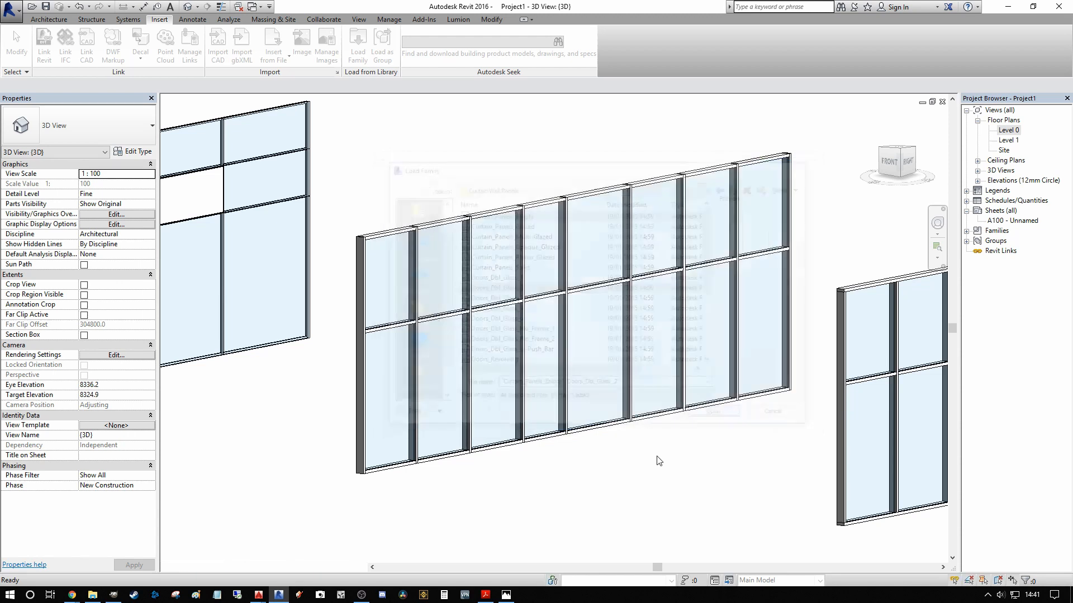
# Step: Change the lower glazed panel of the widest bay to the Glass_Dbl_Door type of Doors_Dbl_Glass_2
pyautogui.click(627, 409)
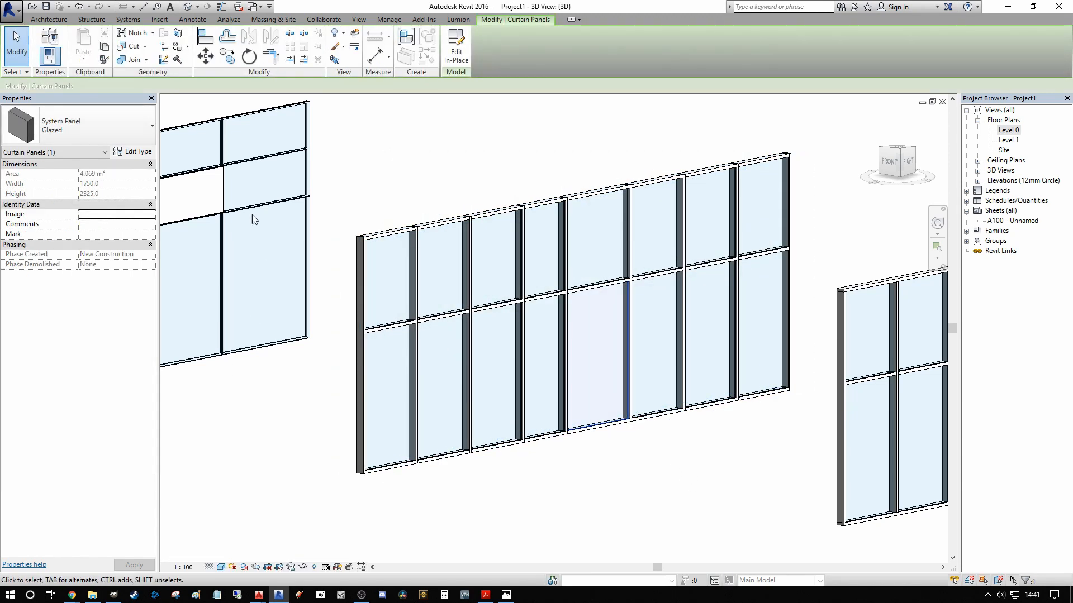
pyautogui.click(126, 132)
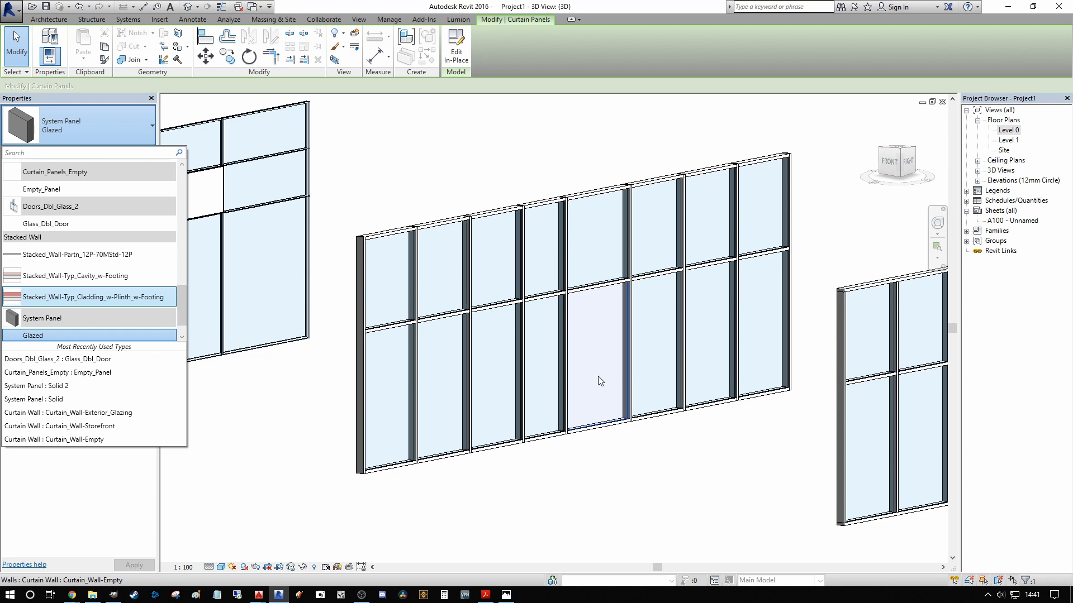
pyautogui.click(60, 224)
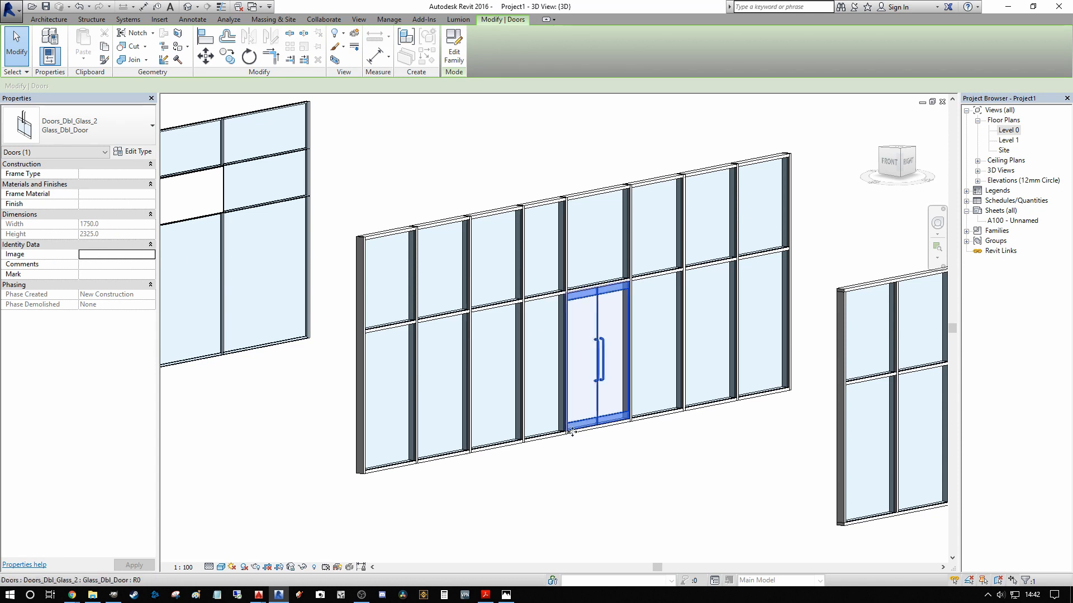
# Step: Remove the bottom mullion segment that runs beneath the glass double door
pyautogui.keyDown('shift'); pyautogui.moveTo(627, 451); pyautogui.dragTo(661, 426, button='middle'); pyautogui.keyUp('shift')
pyautogui.press('Escape')
pyautogui.click(643, 411)
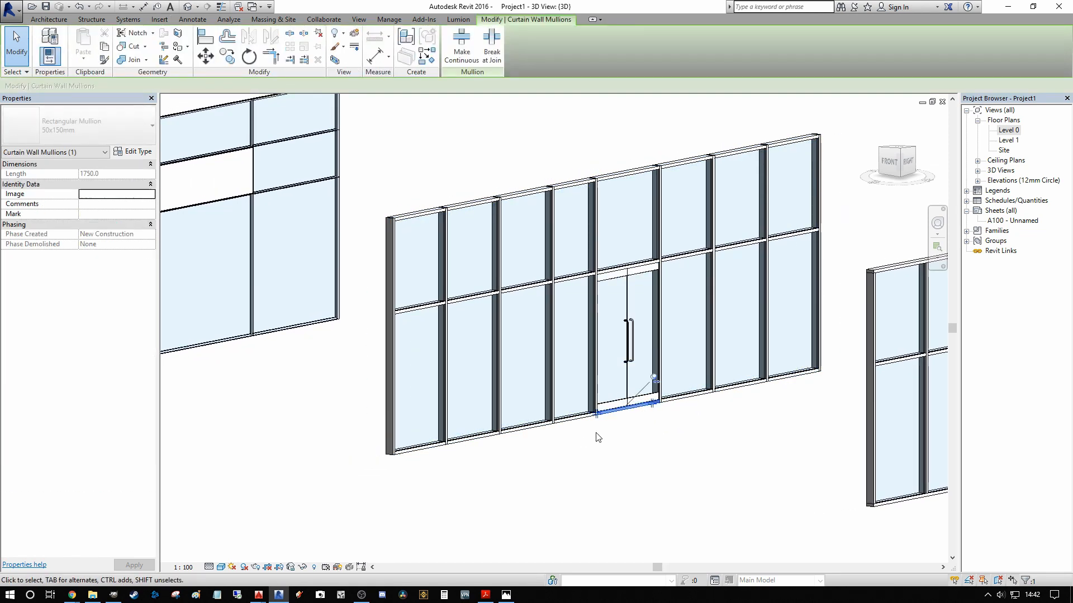
pyautogui.click(645, 427)
pyautogui.scroll(3, 655, 291)
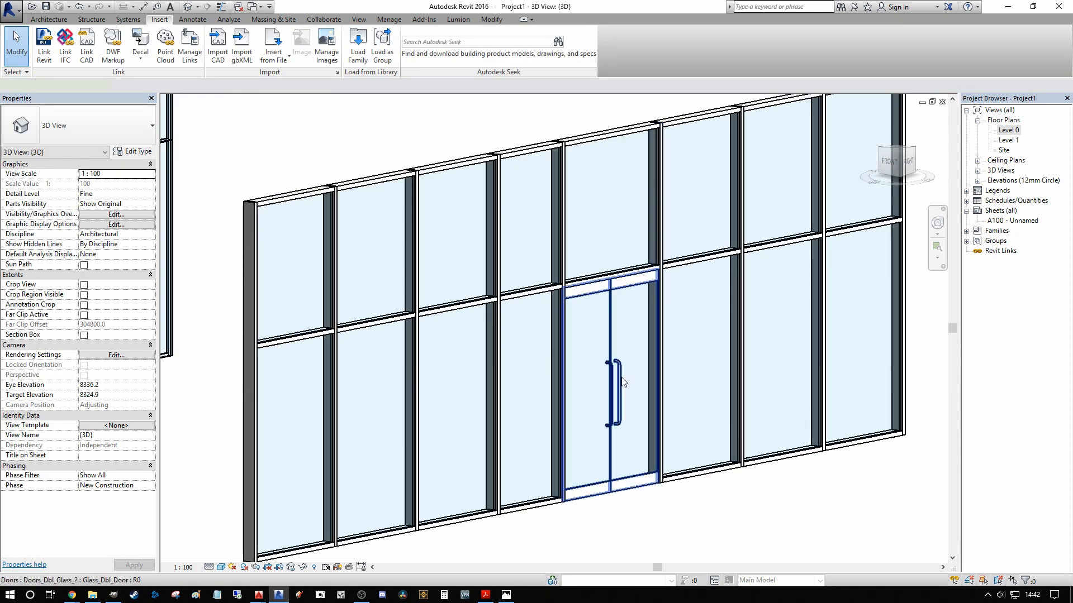
# Step: Change the upper glazed panel in the bay just left of the door bay to Curtain_Panels_Empty : Empty_Panel
pyautogui.click(514, 290)
pyautogui.moveTo(514, 290)
pyautogui.mouseDown(button='middle')
pyautogui.moveTo(468, 292)
pyautogui.moveTo(503, 289)
pyautogui.mouseUp(button='middle')
pyautogui.scroll(1, 504, 289)
pyautogui.click(598, 435)
pyautogui.scroll(-2, 607, 420)
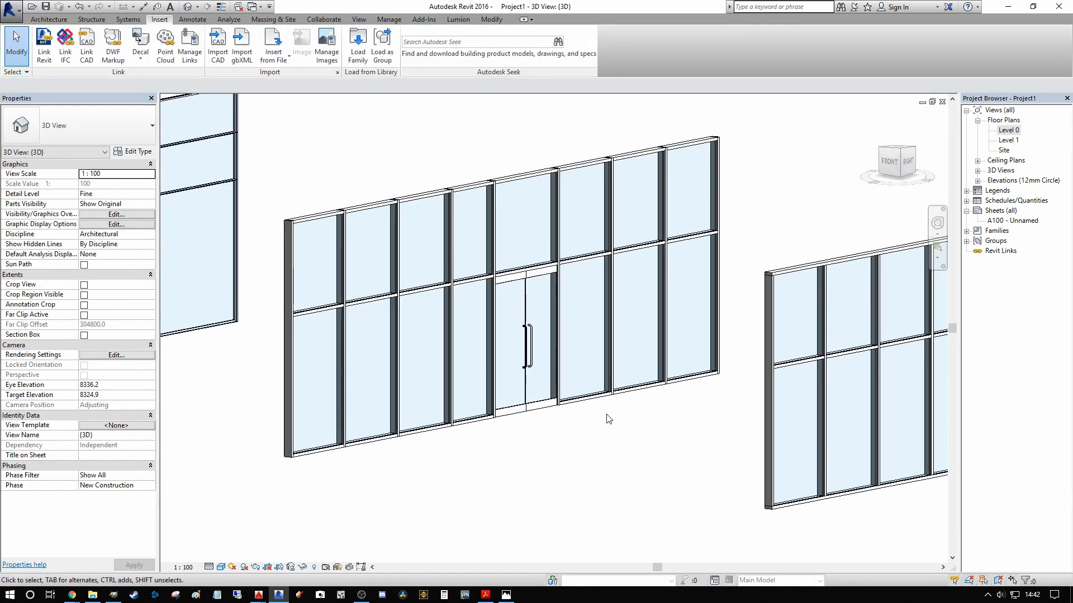
pyautogui.click(493, 276)
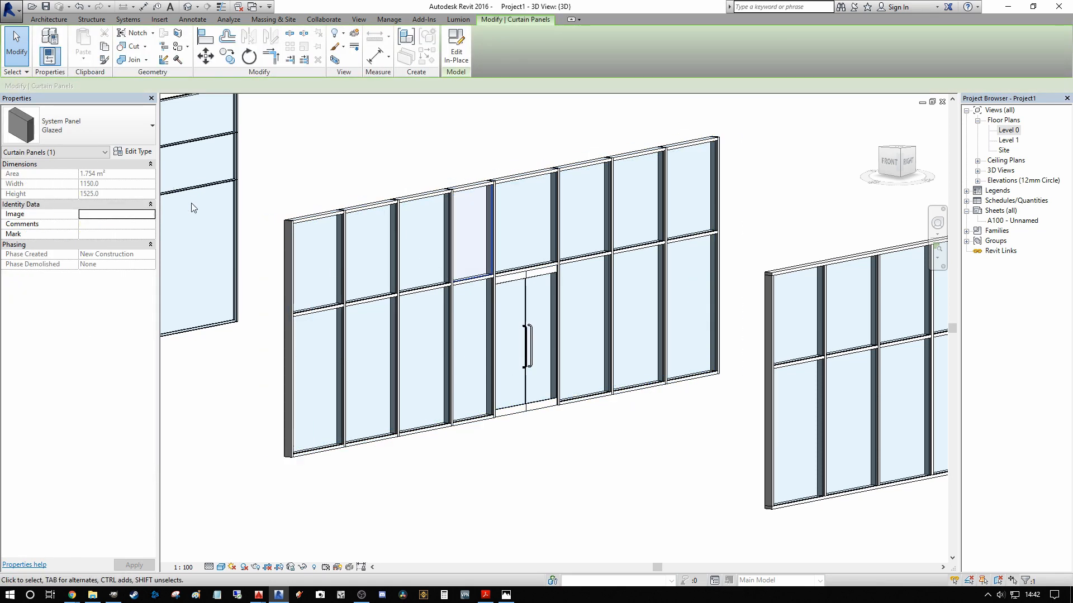
pyautogui.click(115, 120)
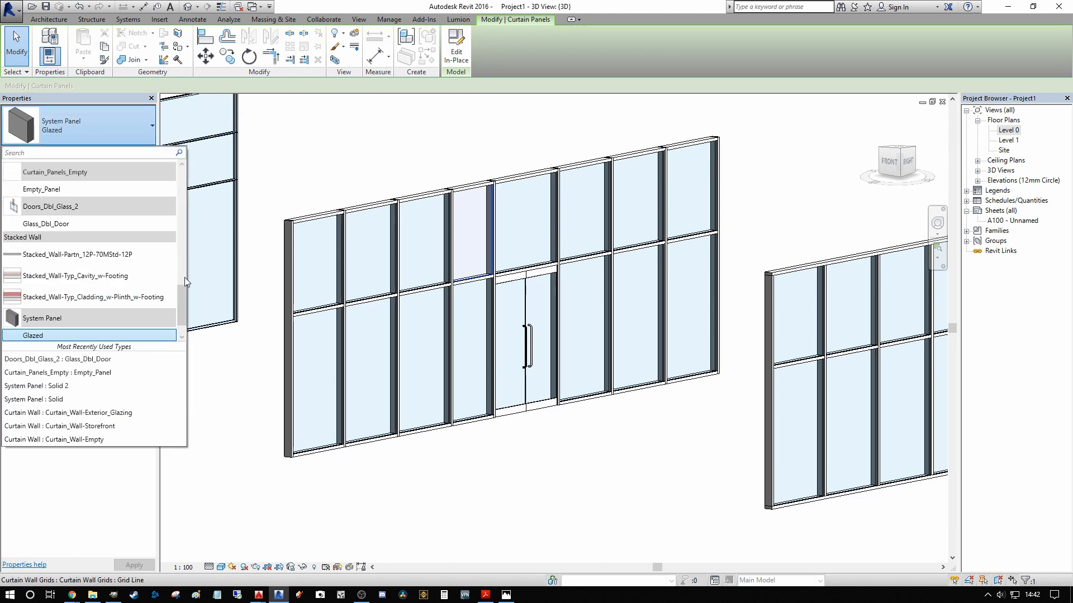
pyautogui.click(65, 189)
pyautogui.click(431, 143)
# Step: Examine the empty panel up close, selecting it to check its type and deselecting it again
pyautogui.scroll(3, 533, 188)
pyautogui.keyDown('shift'); pyautogui.moveTo(533, 189); pyautogui.dragTo(490, 230, button='middle'); pyautogui.keyUp('shift')
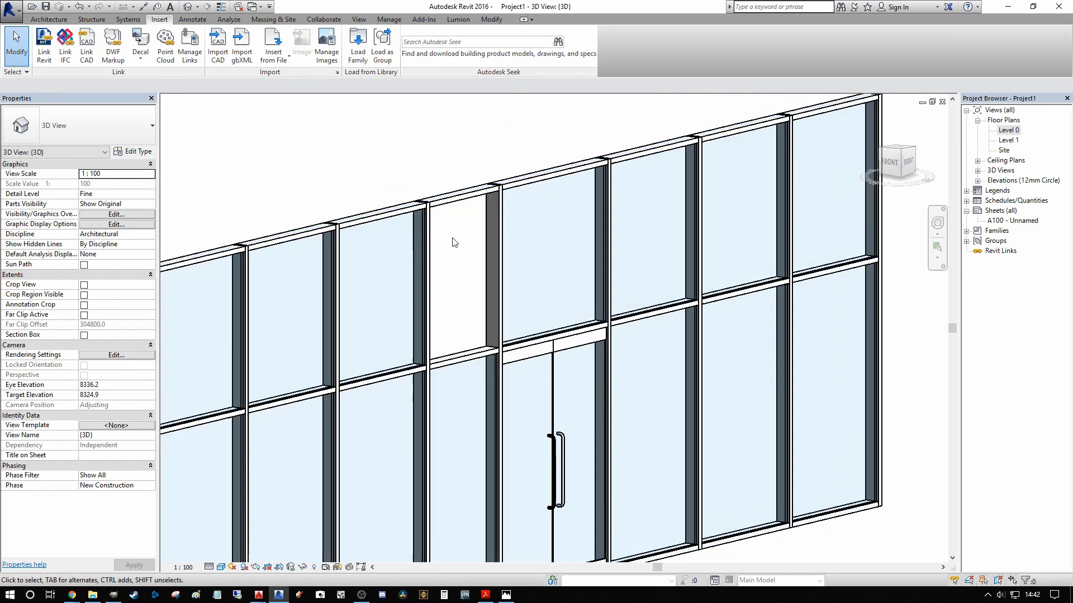
pyautogui.click(491, 242)
pyautogui.scroll(-2, 492, 241)
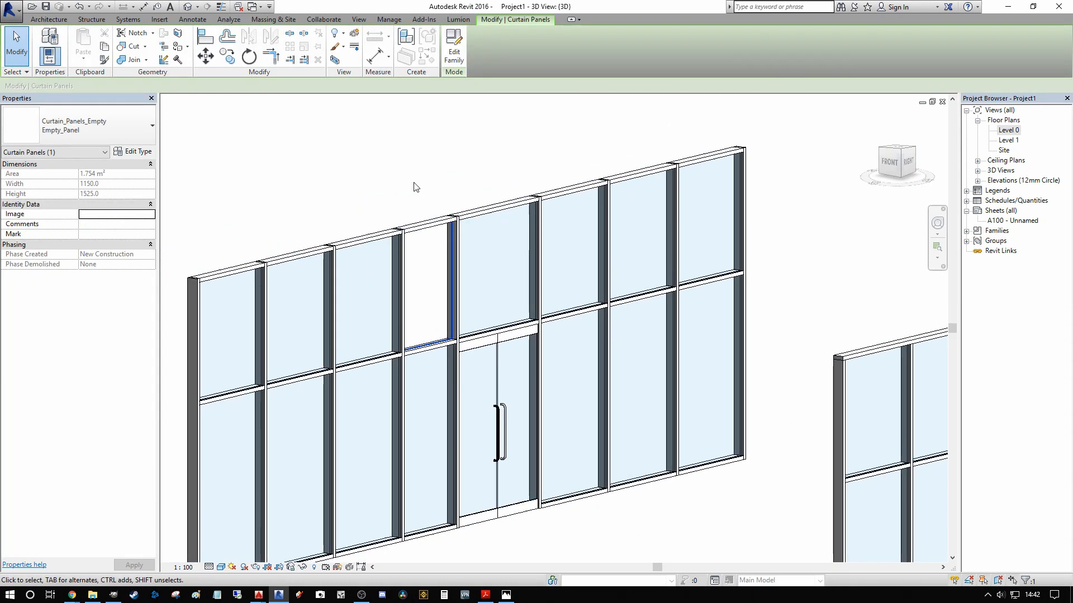
pyautogui.scroll(1, 418, 331)
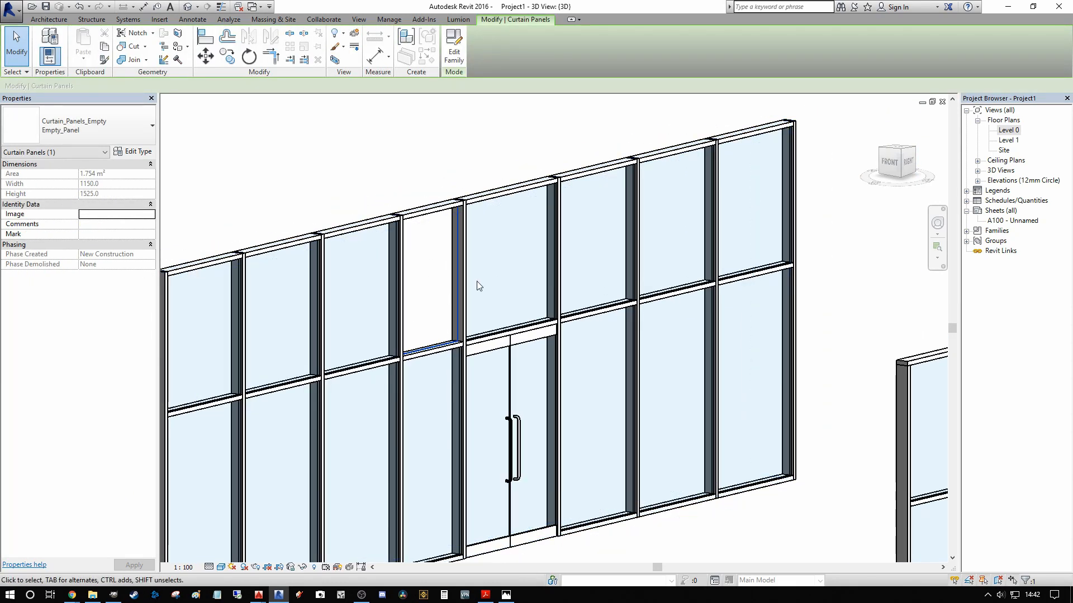
pyautogui.scroll(1, 450, 283)
pyautogui.press('Escape')
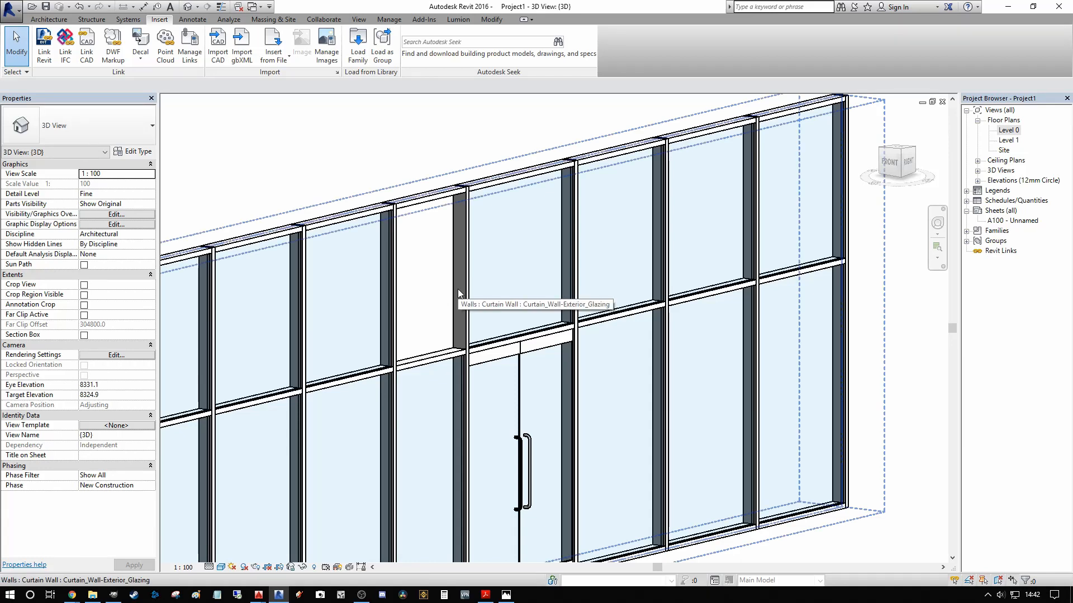
pyautogui.scroll(-2, 457, 289)
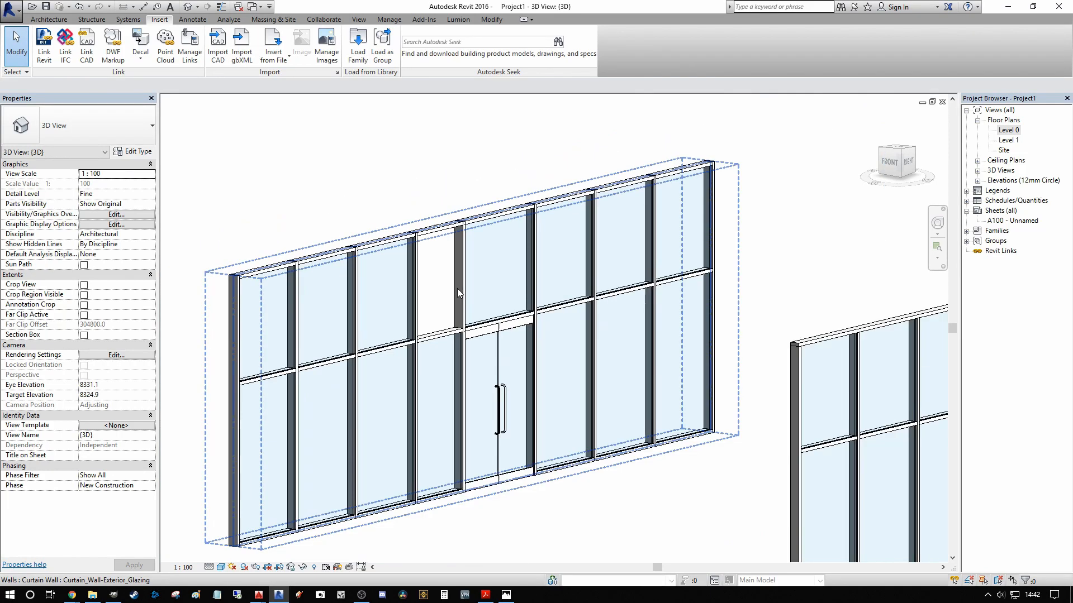
pyautogui.scroll(-3, 457, 288)
# Step: Examine the storefront curtain wall's mullions and panels up close
pyautogui.moveTo(430, 289); pyautogui.dragTo(282, 258, button='middle')
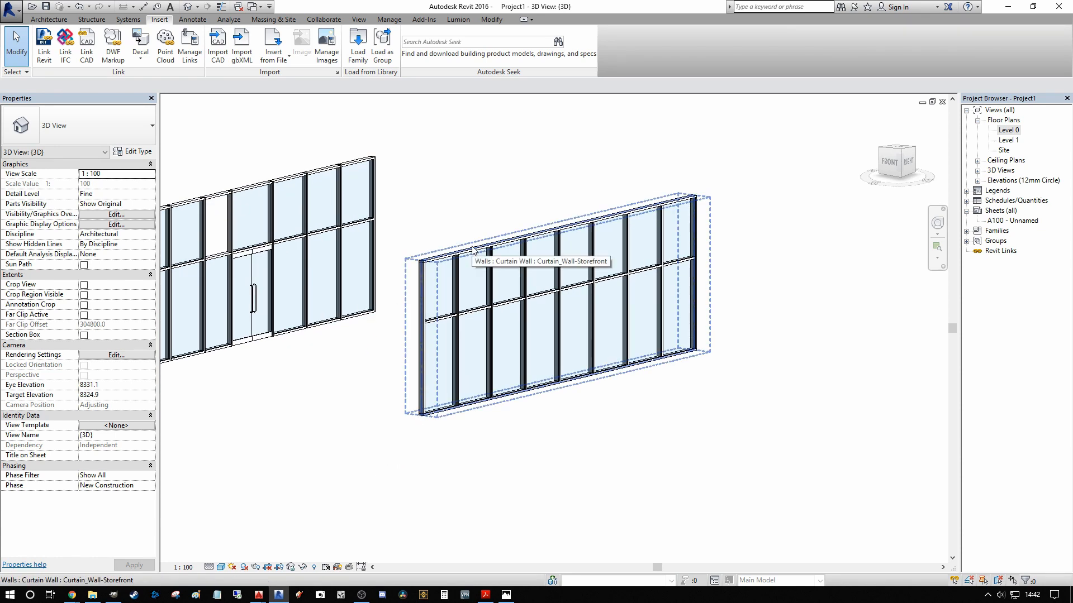
pyautogui.moveTo(756, 228); pyautogui.dragTo(826, 221, button='middle')
pyautogui.keyDown('shift'); pyautogui.moveTo(792, 337); pyautogui.dragTo(831, 318, button='middle'); pyautogui.keyUp('shift')
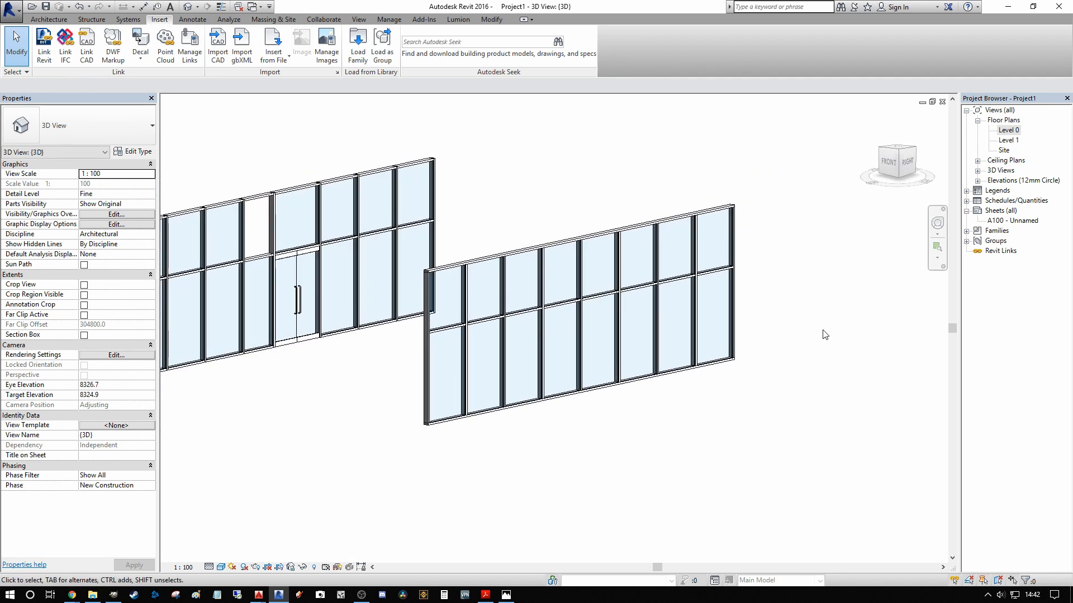
pyautogui.scroll(5, 554, 352)
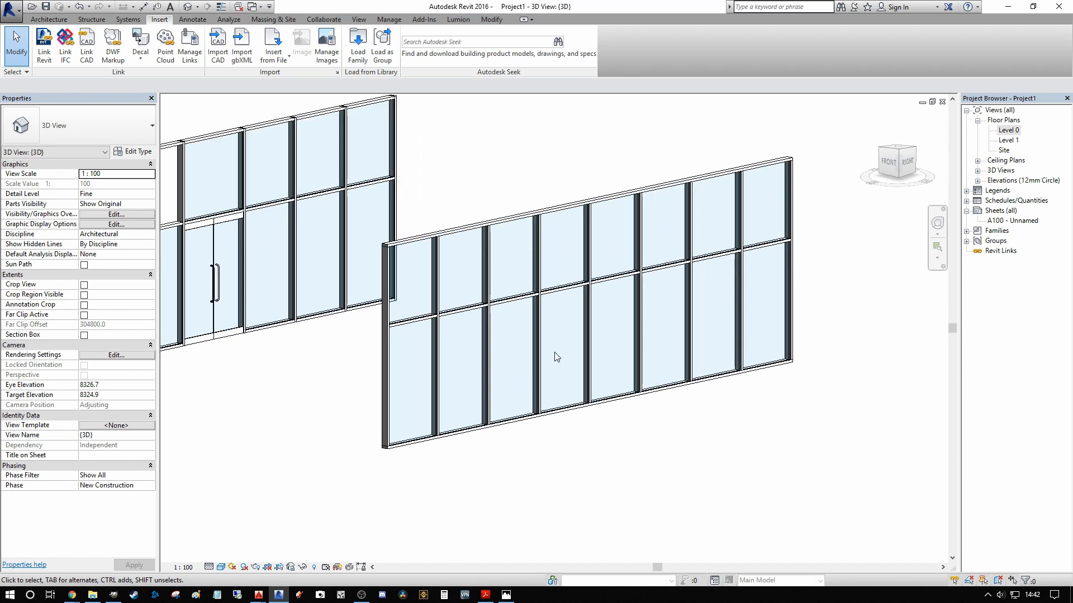
pyautogui.moveTo(581, 330); pyautogui.dragTo(511, 403, button='middle')
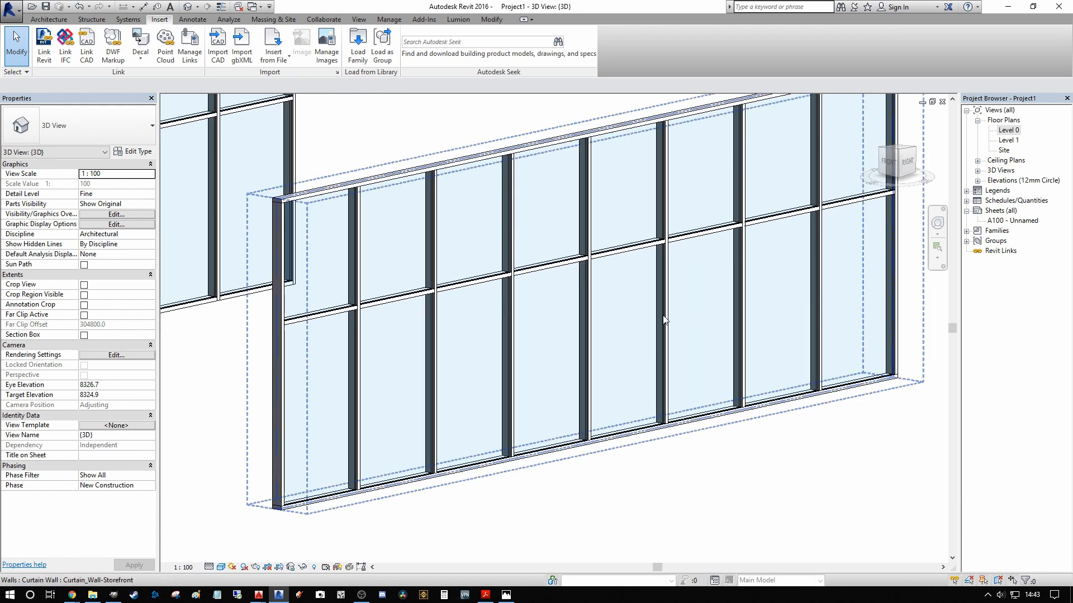
pyautogui.moveTo(444, 330); pyautogui.dragTo(476, 289, button='middle')
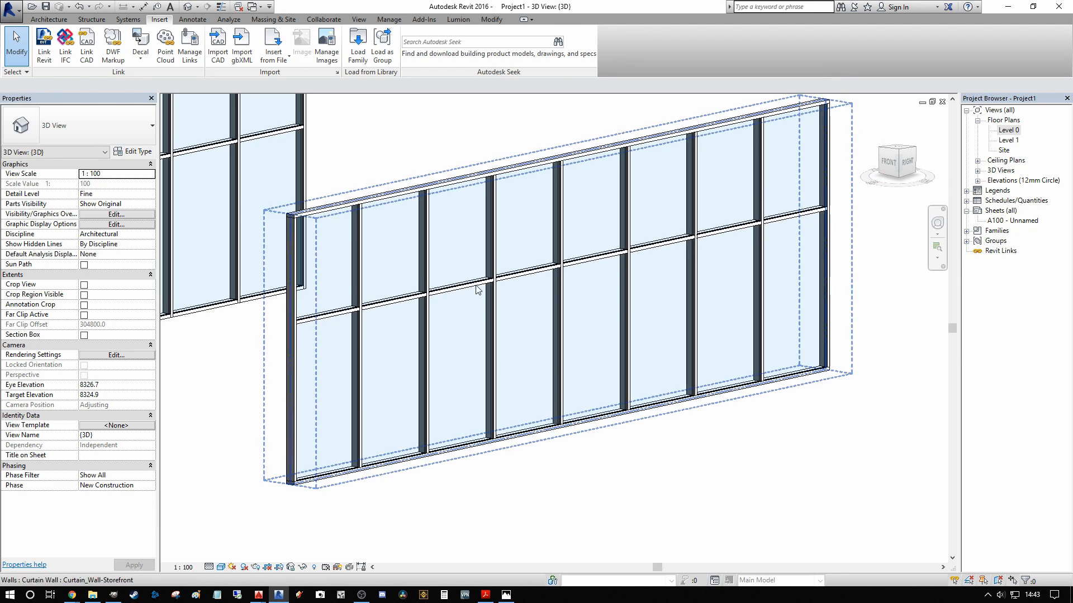
# Step: Toggle the join at the third mid-height horizontal mullion segment's right end so it runs through the vertical mullion
pyautogui.click(475, 286)
pyautogui.scroll(5, 481, 285)
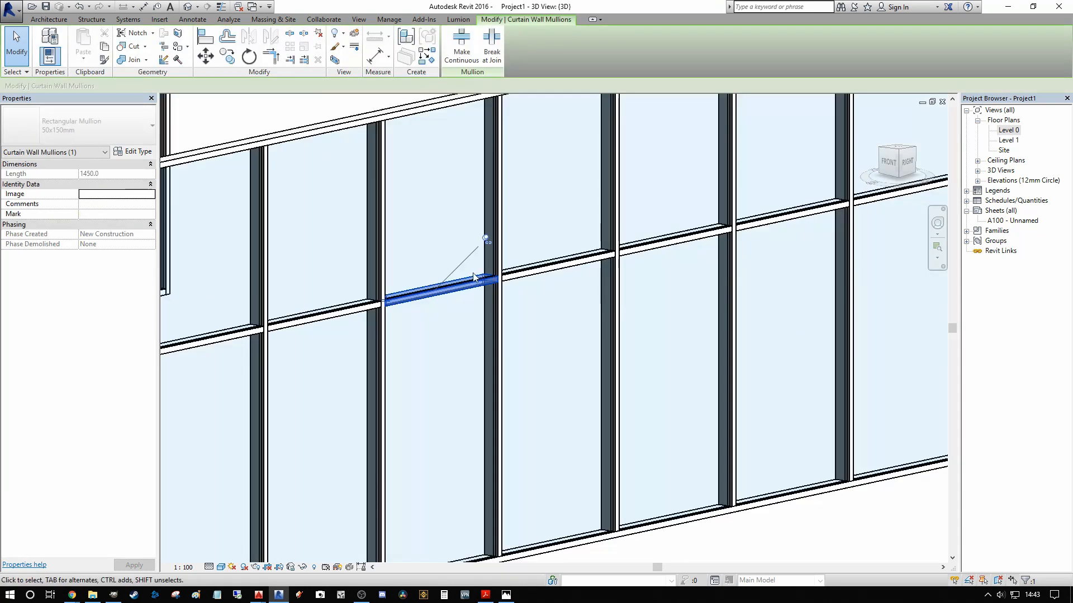
pyautogui.scroll(-2, 498, 305)
pyautogui.scroll(-4, 498, 305)
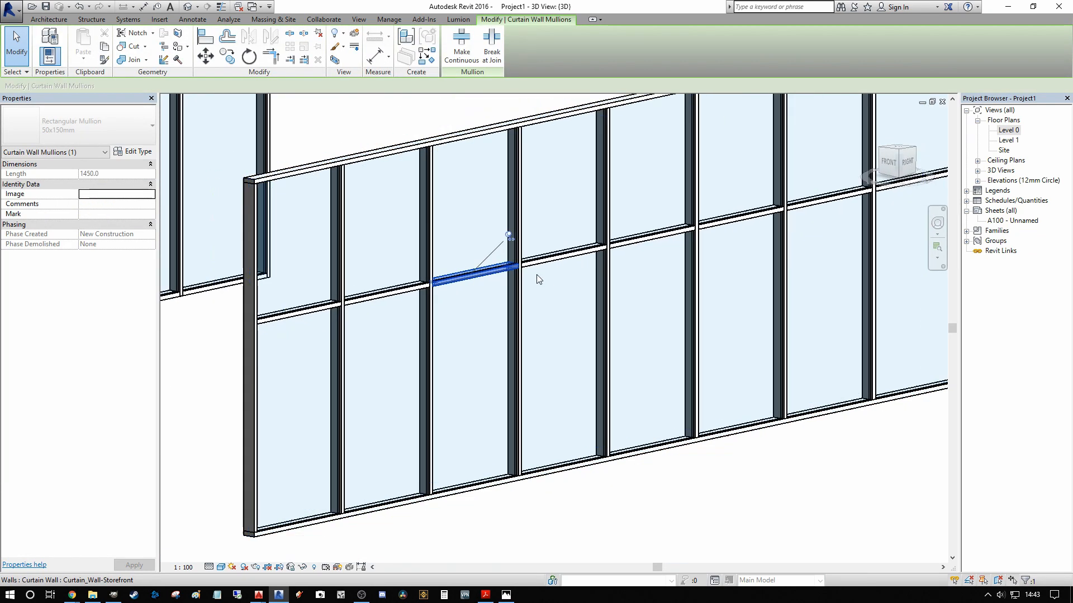
pyautogui.scroll(4, 497, 306)
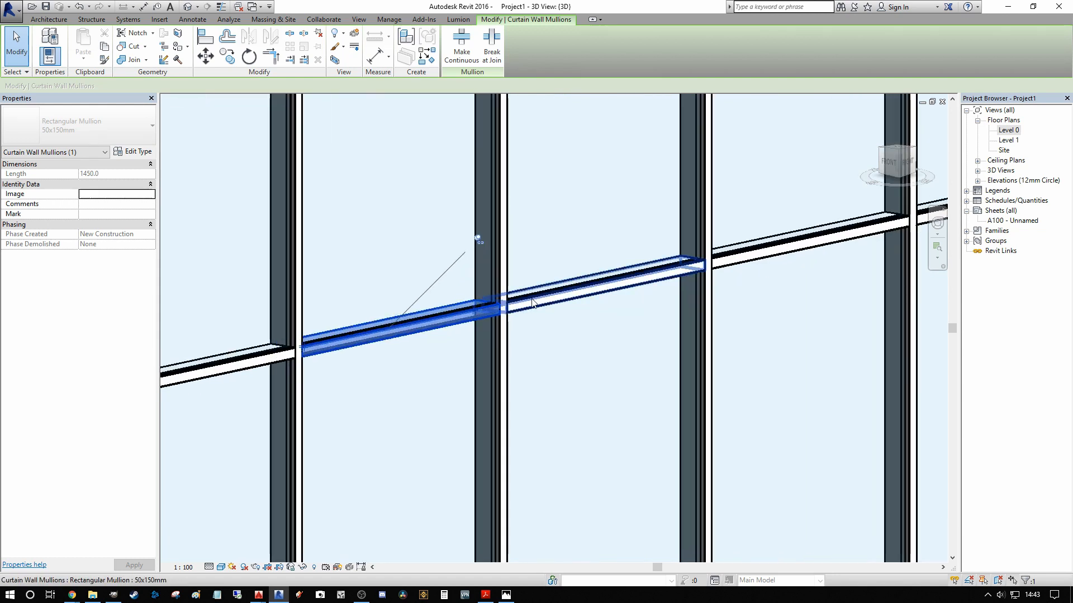
pyautogui.scroll(-3, 528, 303)
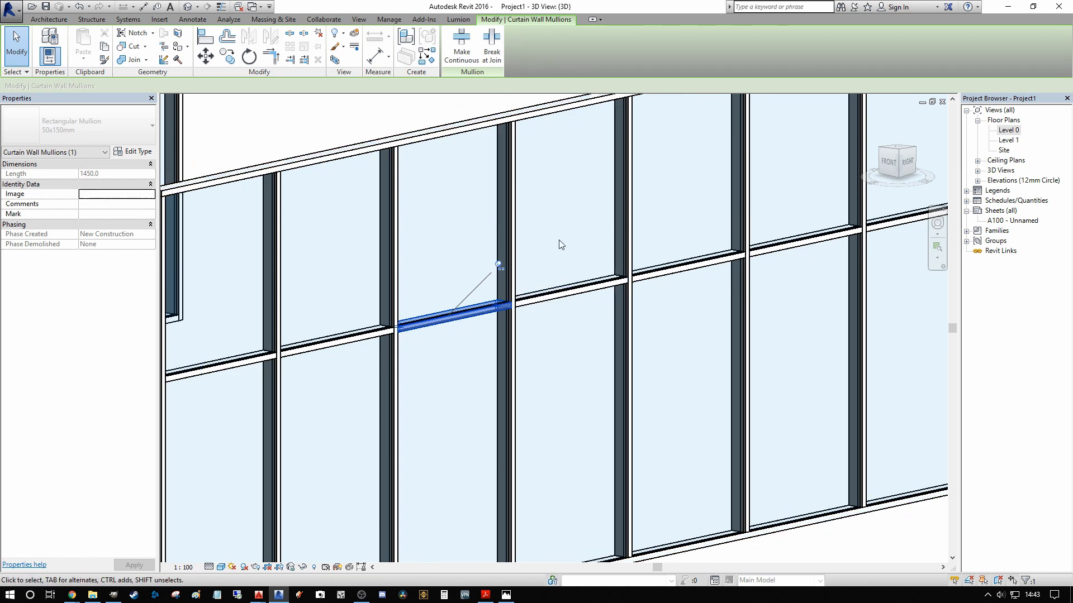
pyautogui.scroll(3, 487, 296)
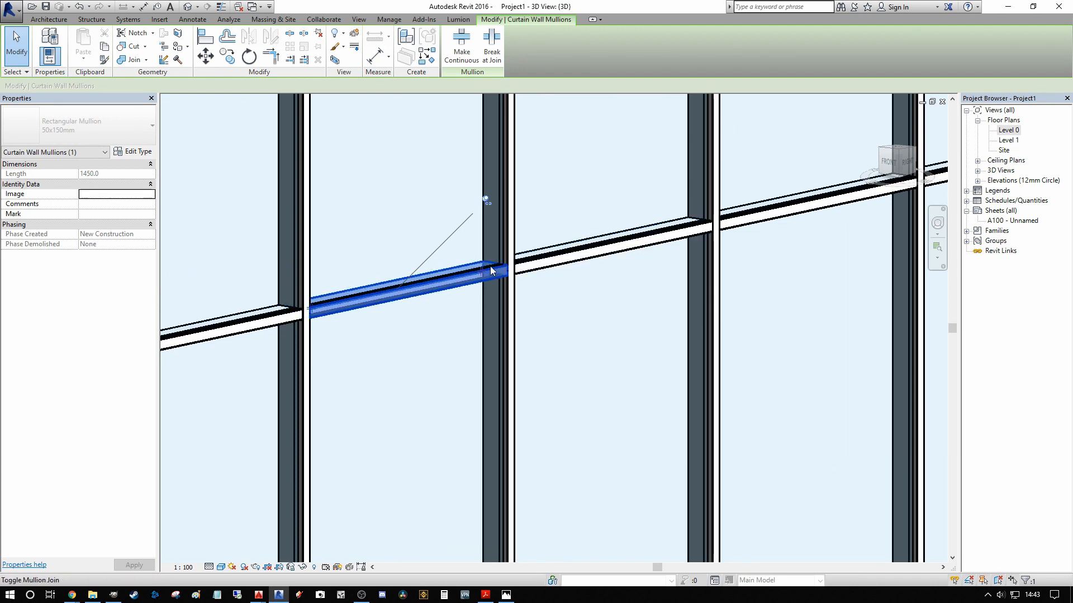
pyautogui.scroll(-2, 486, 271)
pyautogui.scroll(2, 470, 279)
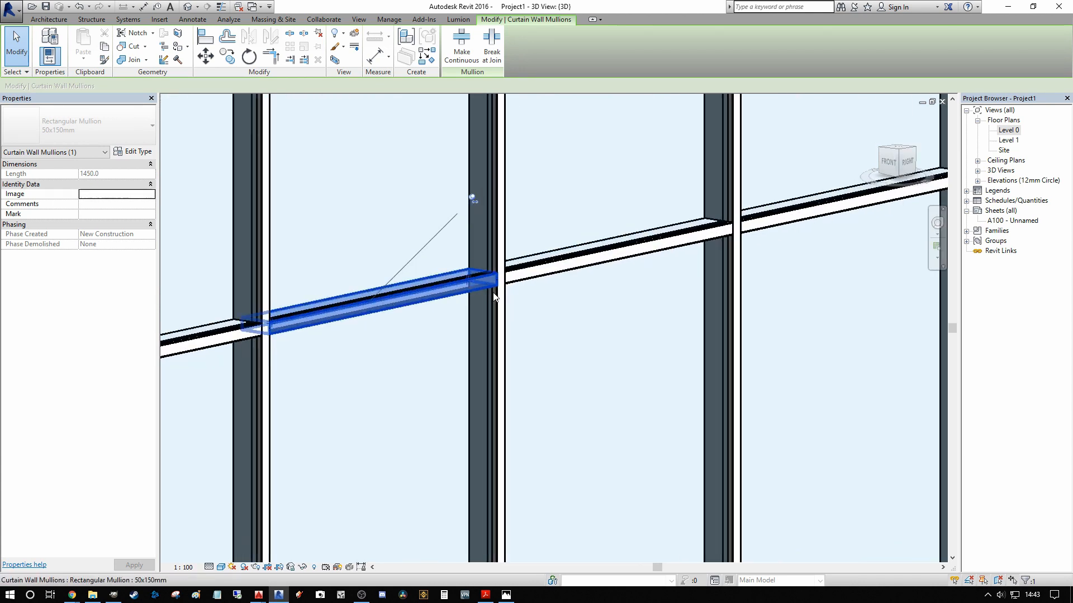
pyautogui.click(466, 280)
pyautogui.press('Escape')
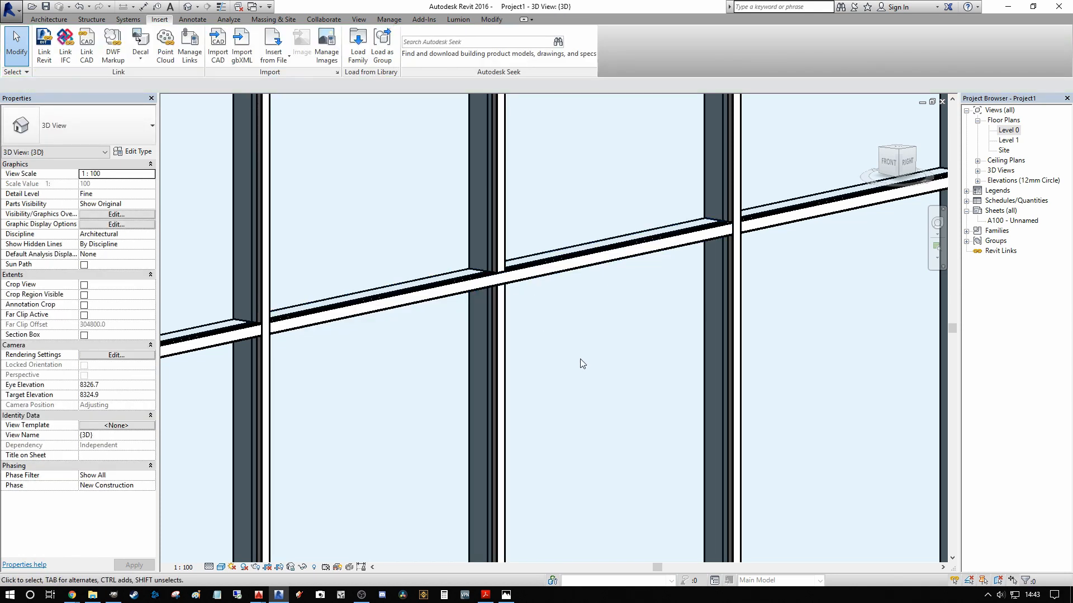
# Step: Select the neighbouring mid-height mullion segment, inspect its join at the vertical mullion and deselect it
pyautogui.scroll(-2, 581, 363)
pyautogui.scroll(1, 548, 343)
pyautogui.click(391, 350)
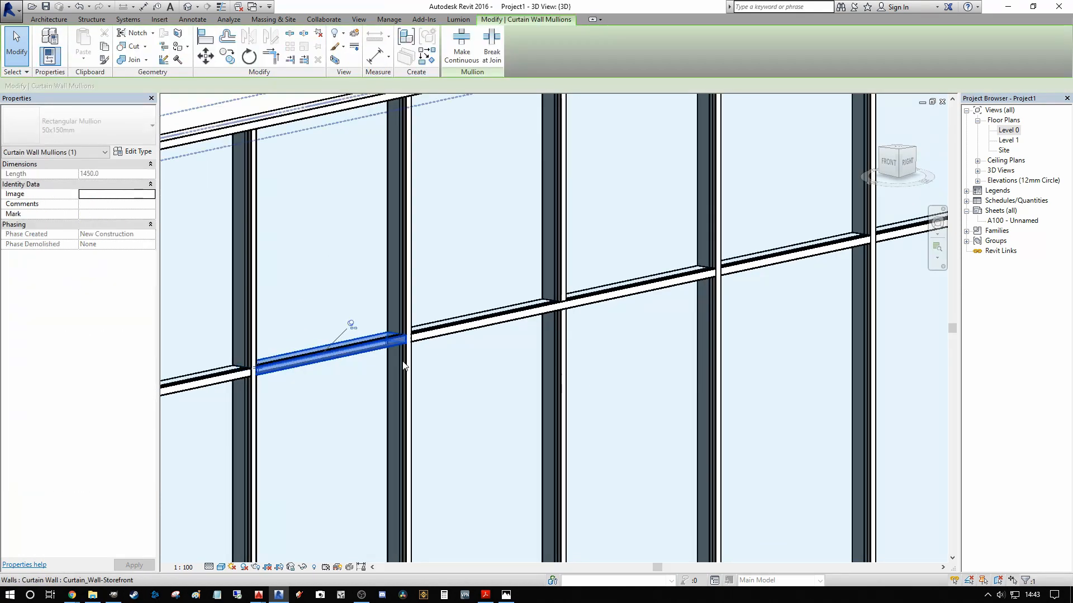
pyautogui.scroll(2, 404, 366)
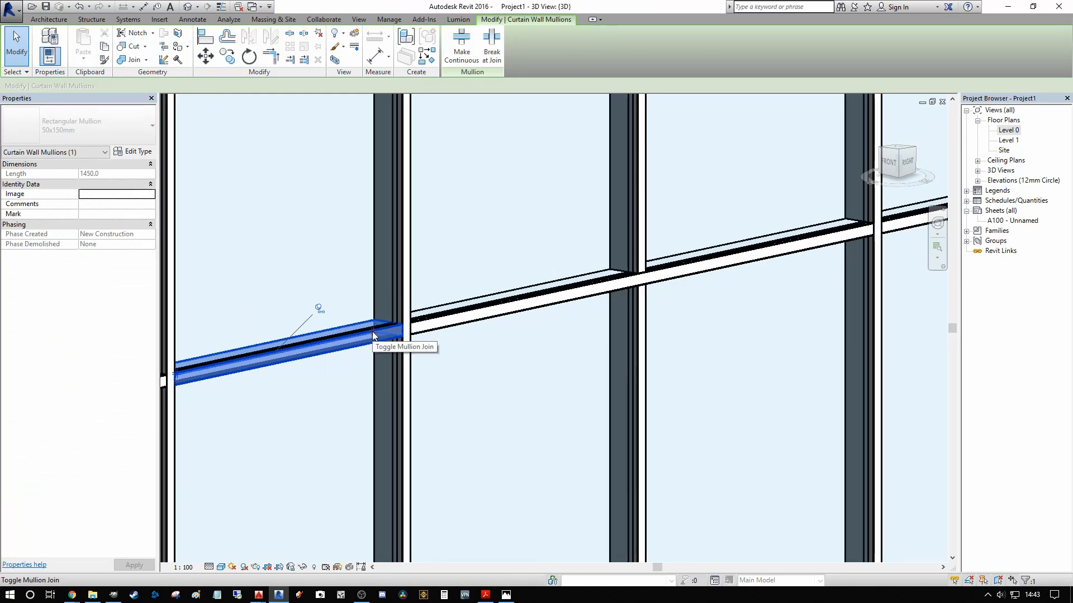
pyautogui.press('Escape')
pyautogui.scroll(-1, 548, 400)
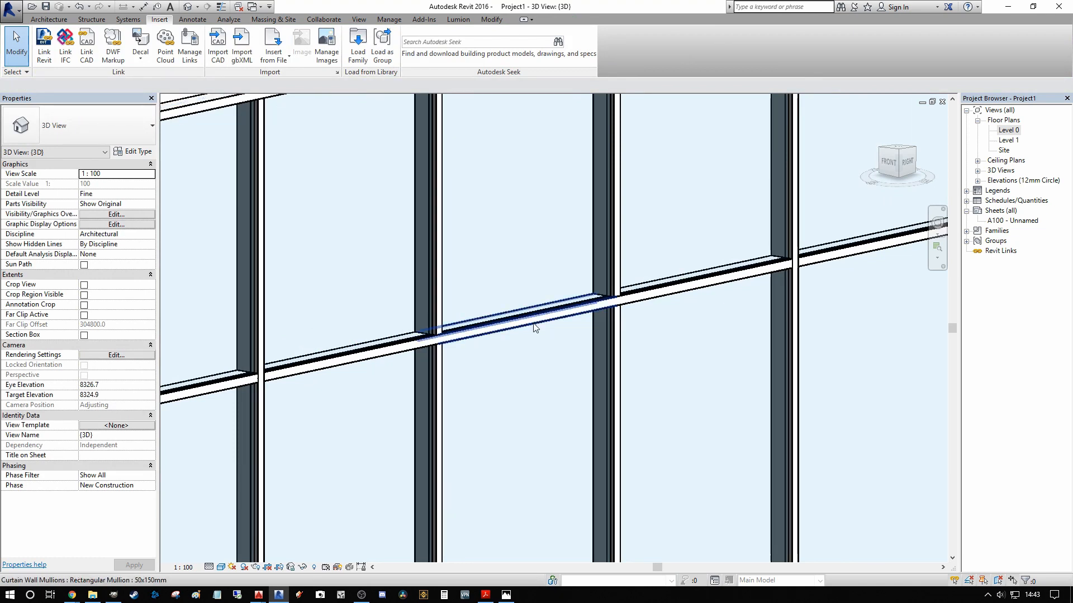
# Step: Remove the lower segment of the storefront wall's second vertical grid line, merging the two panels beside it
pyautogui.scroll(-1, 595, 311)
pyautogui.moveTo(600, 327); pyautogui.dragTo(591, 307, button='middle')
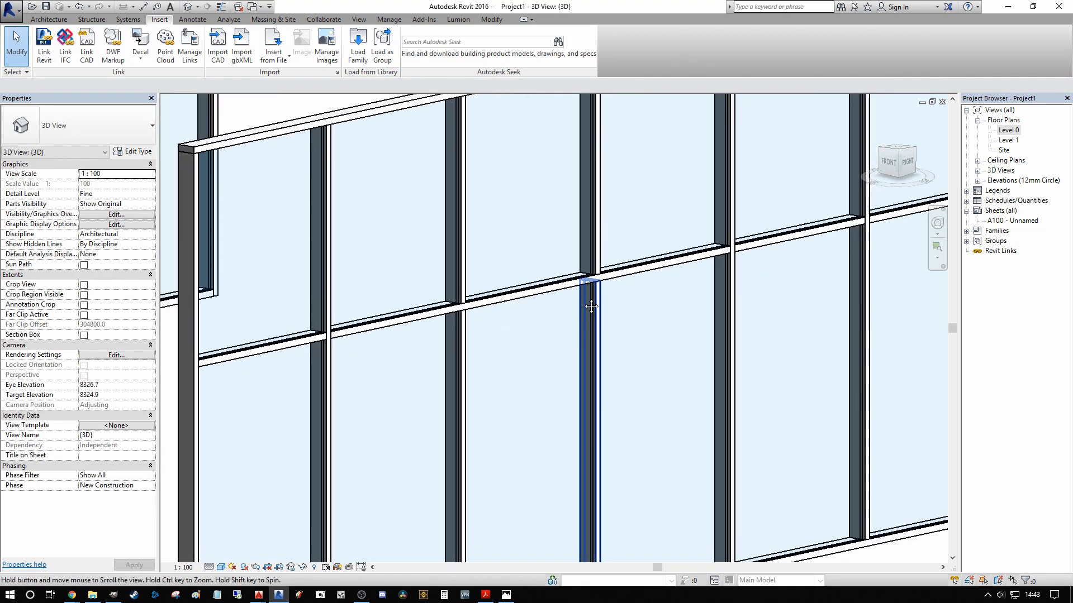
pyautogui.scroll(-2, 457, 304)
pyautogui.scroll(-1, 496, 251)
pyautogui.scroll(2, 502, 270)
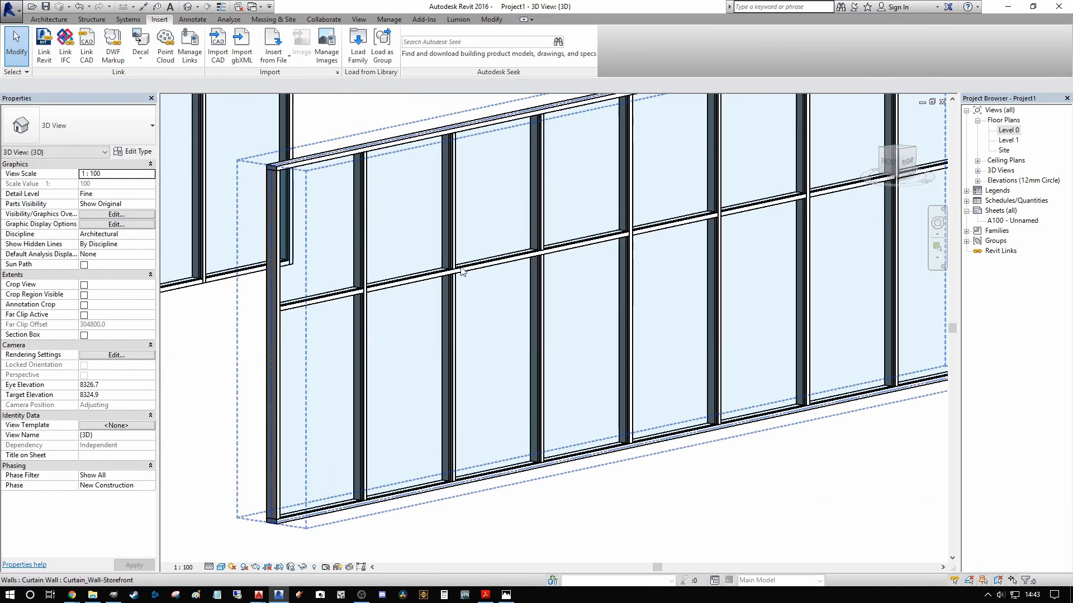
pyautogui.scroll(1, 461, 272)
pyautogui.scroll(1, 451, 280)
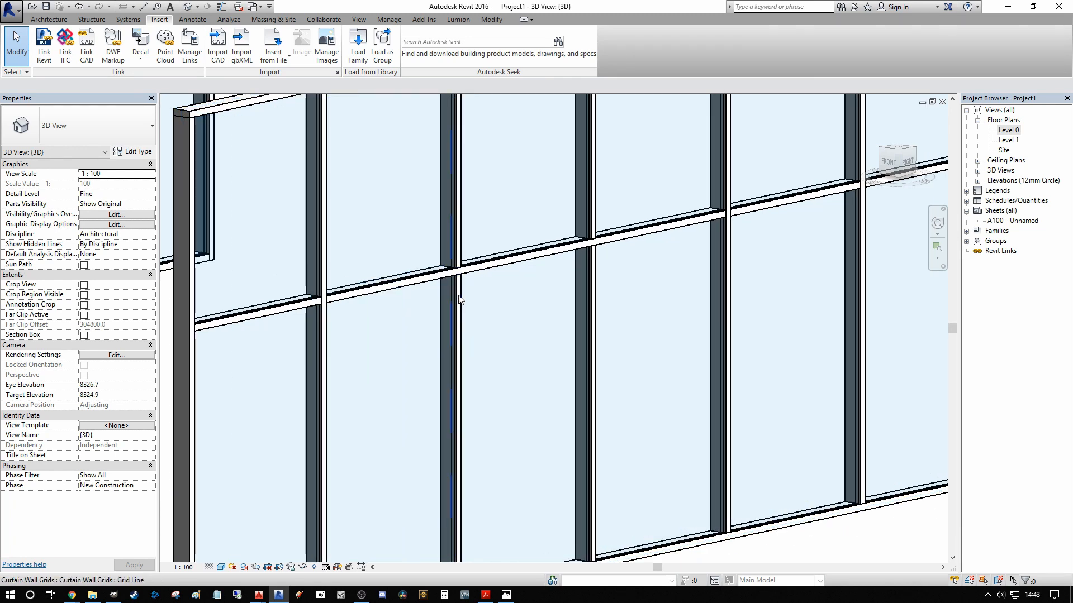
pyautogui.scroll(-2, 459, 300)
pyautogui.click(456, 301)
pyautogui.scroll(-1, 456, 302)
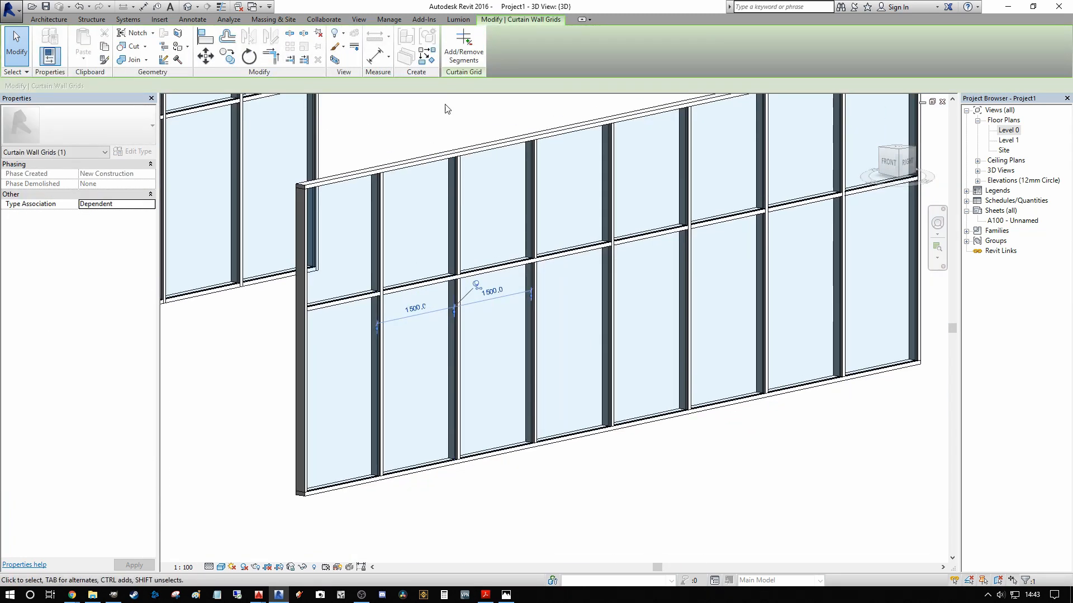
pyautogui.click(457, 52)
pyautogui.click(454, 374)
pyautogui.scroll(-2, 423, 388)
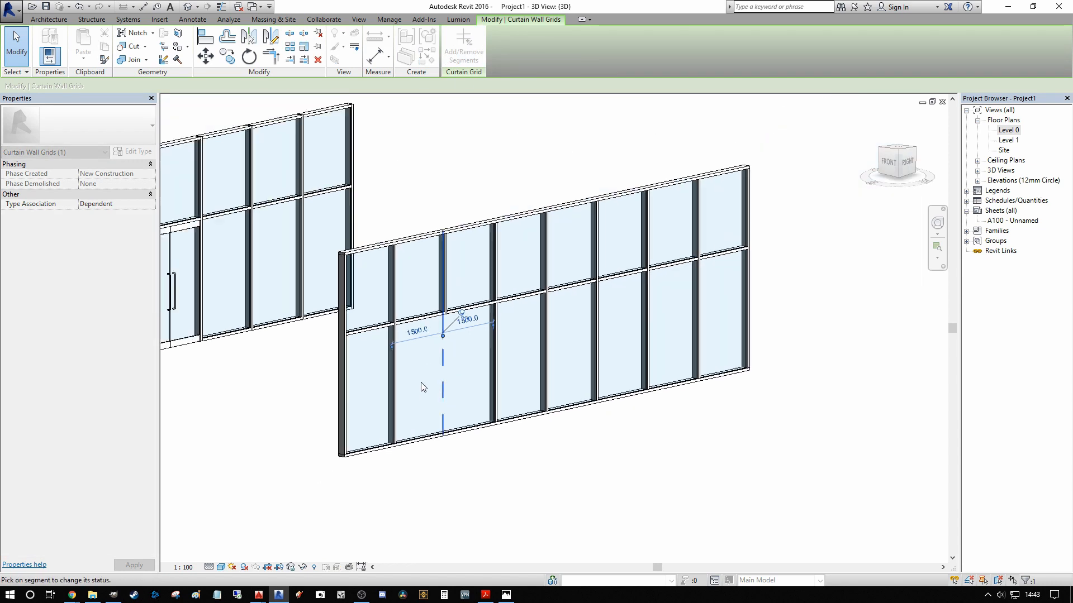
pyautogui.press('Escape')
pyautogui.press('Escape')
# Step: Change the merged lower glazed panel of the storefront wall to Doors_Dbl_Glass_2 : Glass_Dbl_Door
pyautogui.scroll(3, 479, 436)
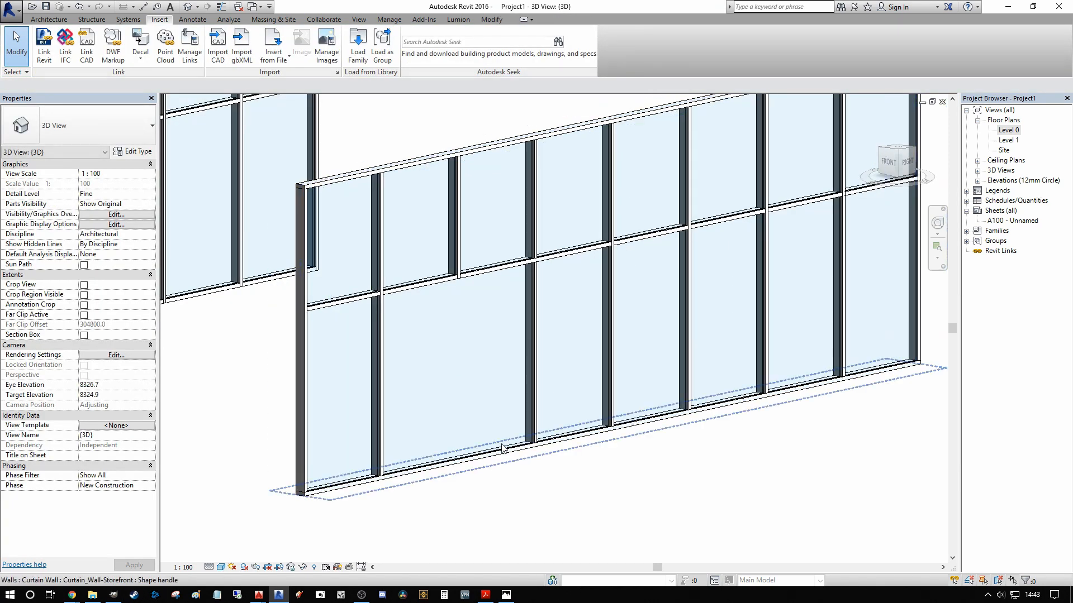
pyautogui.click(533, 418)
pyautogui.scroll(-2, 529, 397)
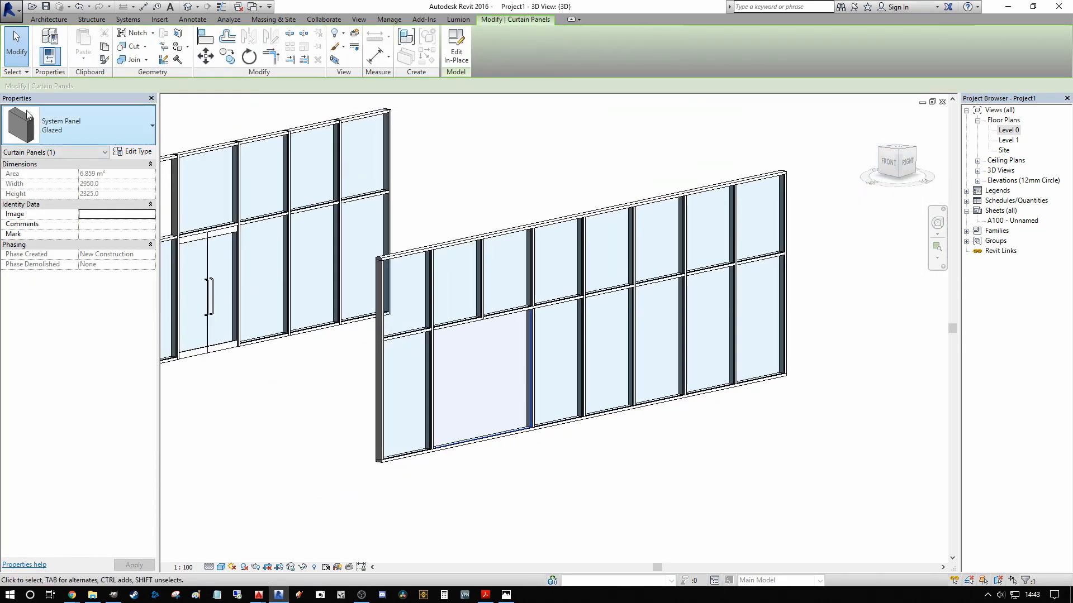
pyautogui.click(126, 137)
pyautogui.click(62, 224)
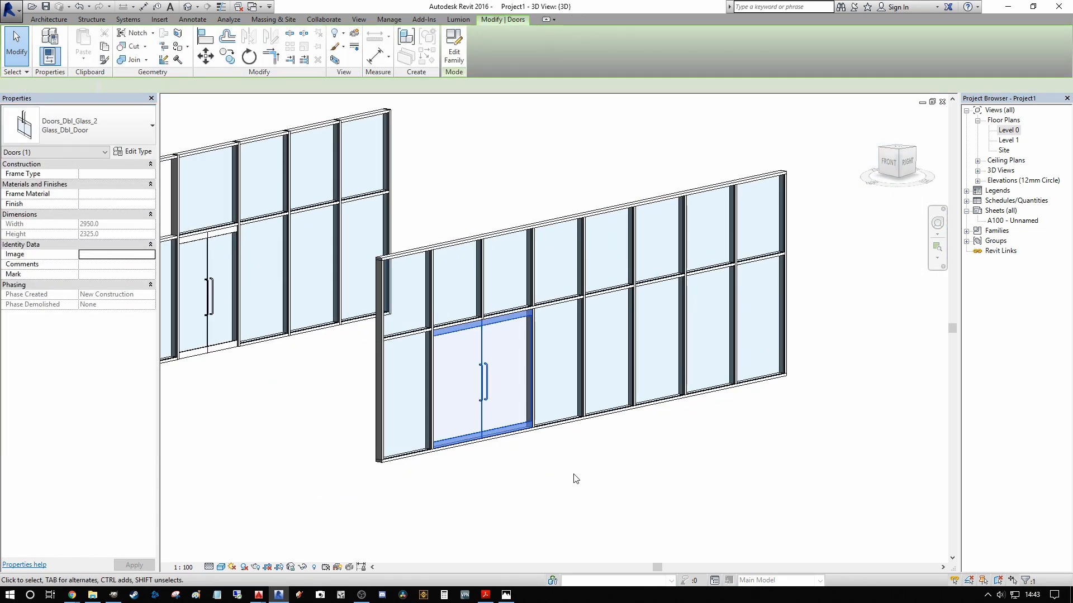
pyautogui.click(575, 479)
# Step: Delete the two bottom mullion segments that run beneath the storefront wall's glass double door
pyautogui.click(499, 438)
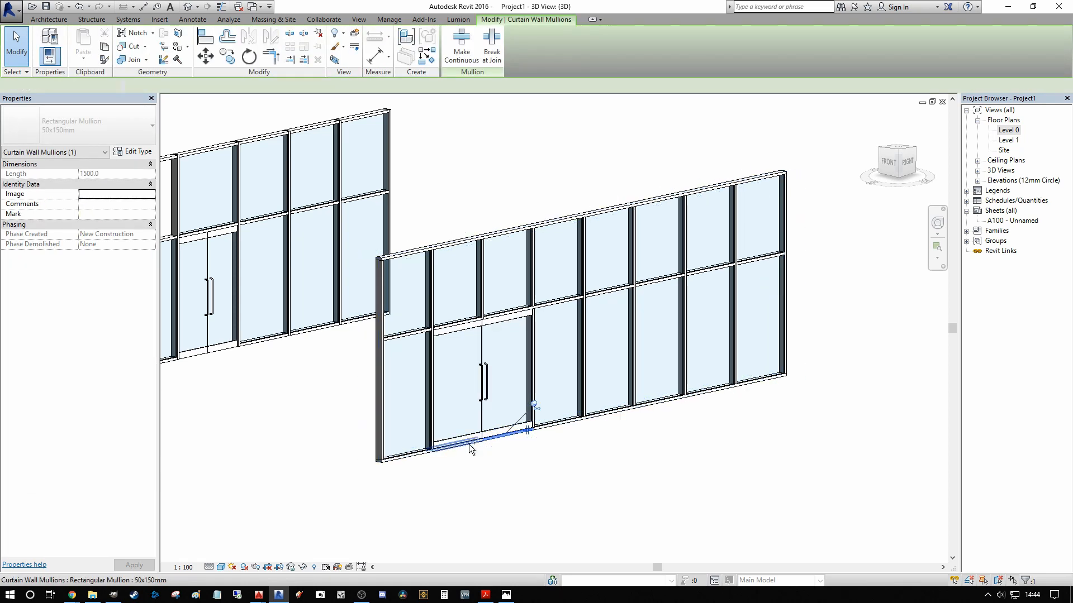
pyautogui.keyDown('ctrl'); pyautogui.click(468, 444); pyautogui.keyUp('ctrl')
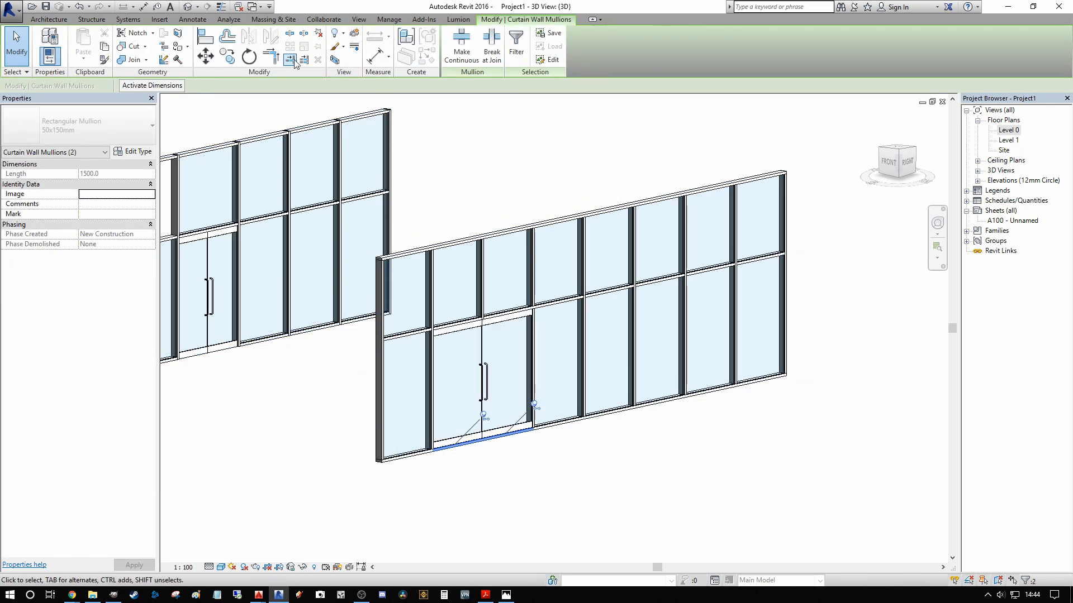
pyautogui.click(322, 36)
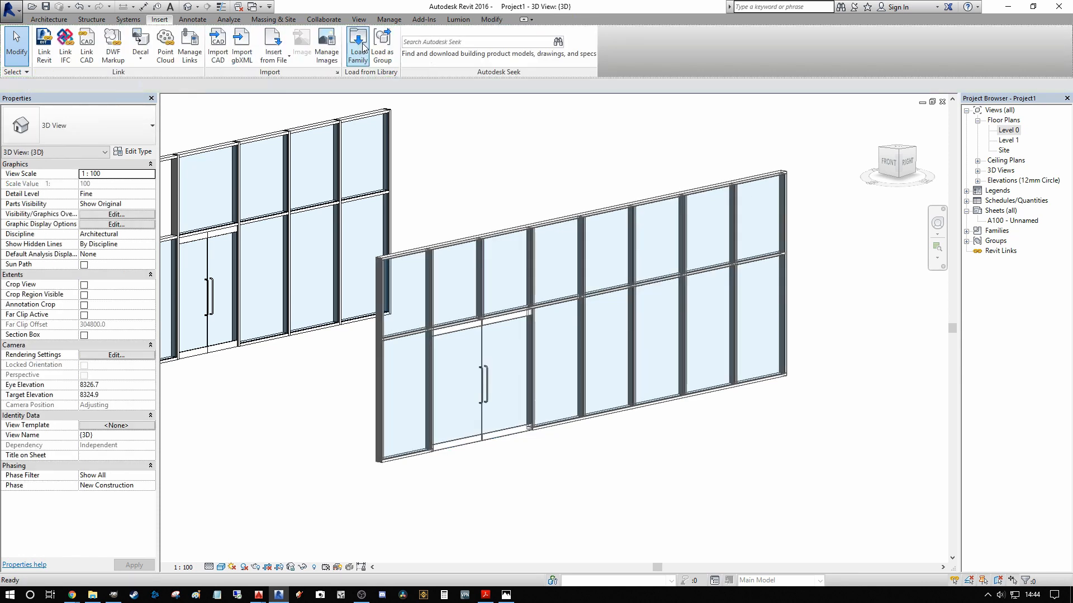
# Step: Toggle the join of the left horizontal mullion above the double door so it runs beneath the central vertical mullion
pyautogui.scroll(5, 468, 313)
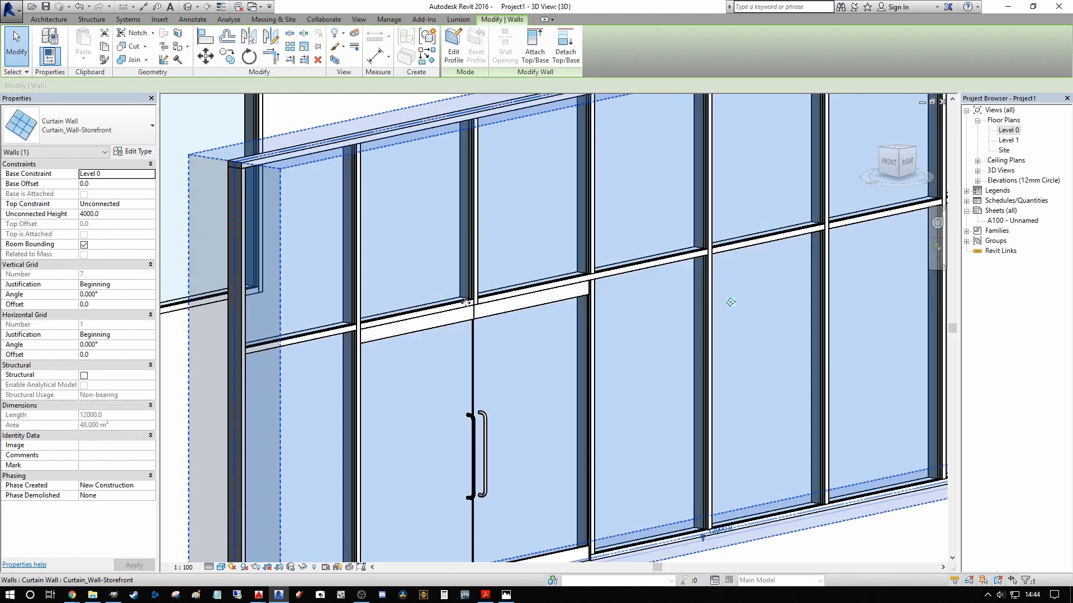
pyautogui.scroll(2, 478, 300)
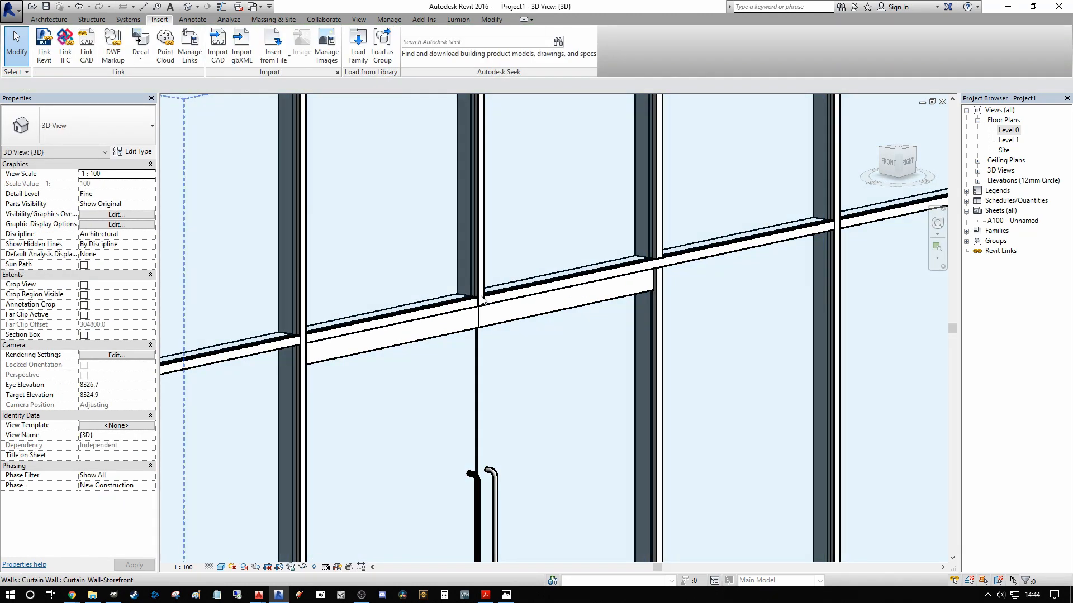
pyautogui.scroll(-1, 481, 297)
pyautogui.scroll(2, 508, 303)
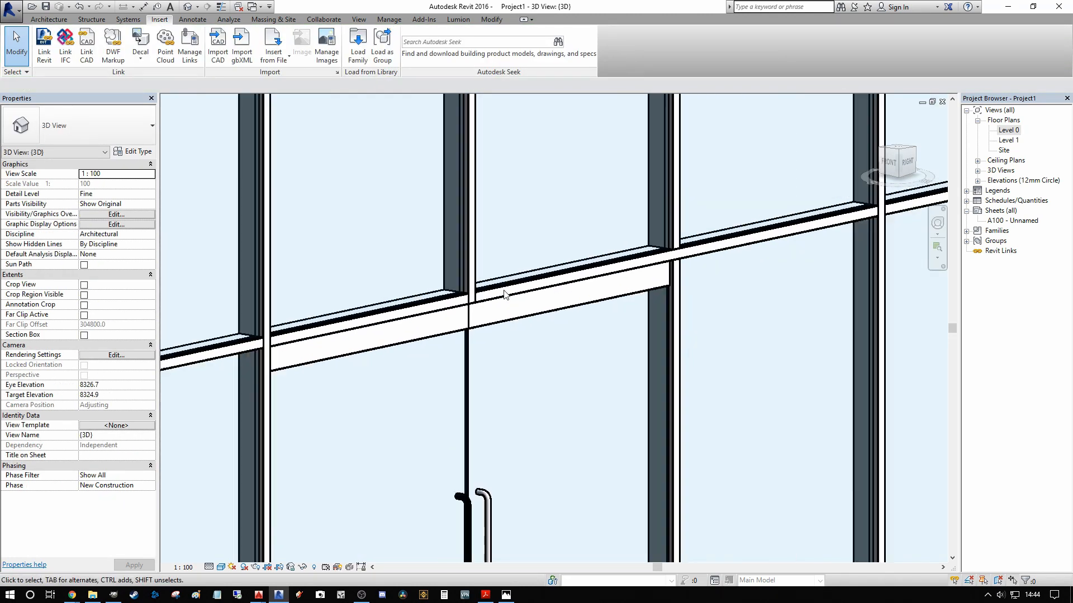
pyautogui.scroll(-1, 507, 300)
pyautogui.scroll(-1, 512, 282)
pyautogui.moveTo(516, 291); pyautogui.dragTo(517, 292, button='middle')
pyautogui.click(447, 299)
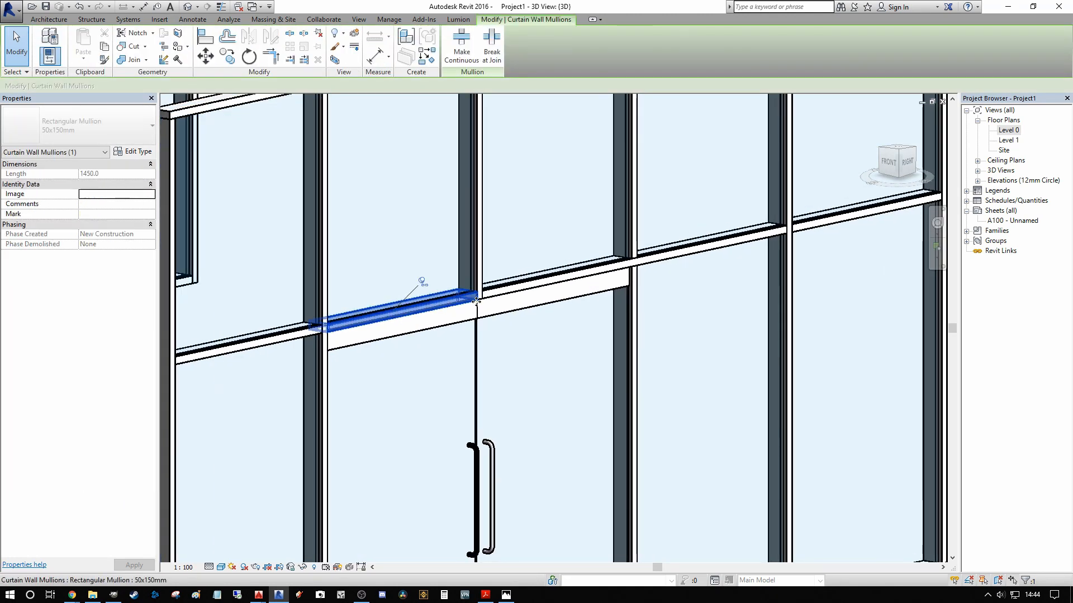
pyautogui.scroll(3, 447, 295)
pyautogui.click(445, 294)
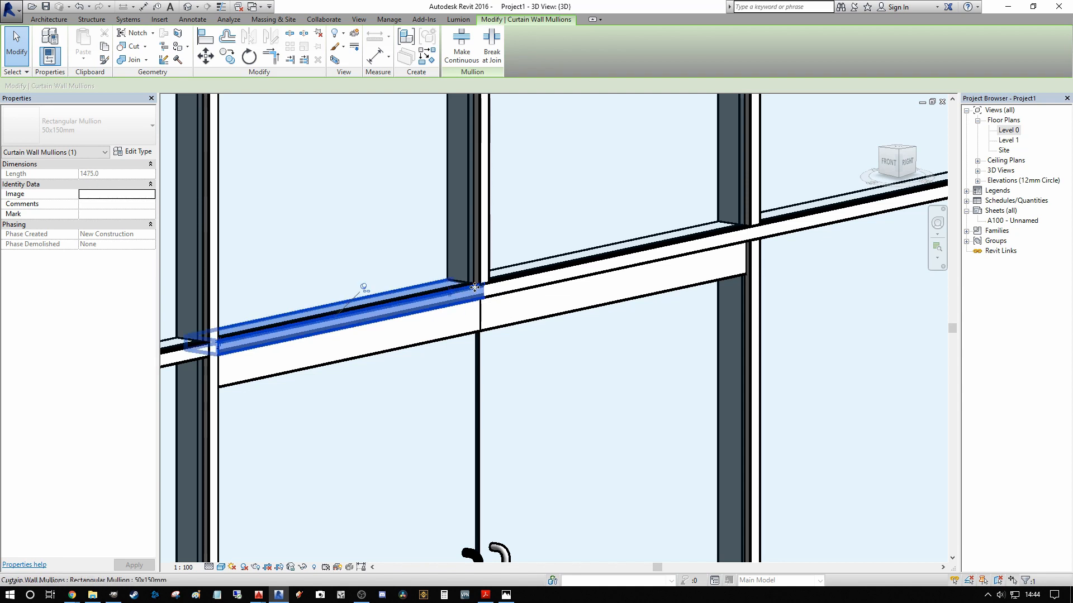
pyautogui.click(564, 212)
# Step: Examine the mullion joins above the double door and along the rest of the storefront wall
pyautogui.scroll(-3, 564, 212)
pyautogui.scroll(3, 464, 274)
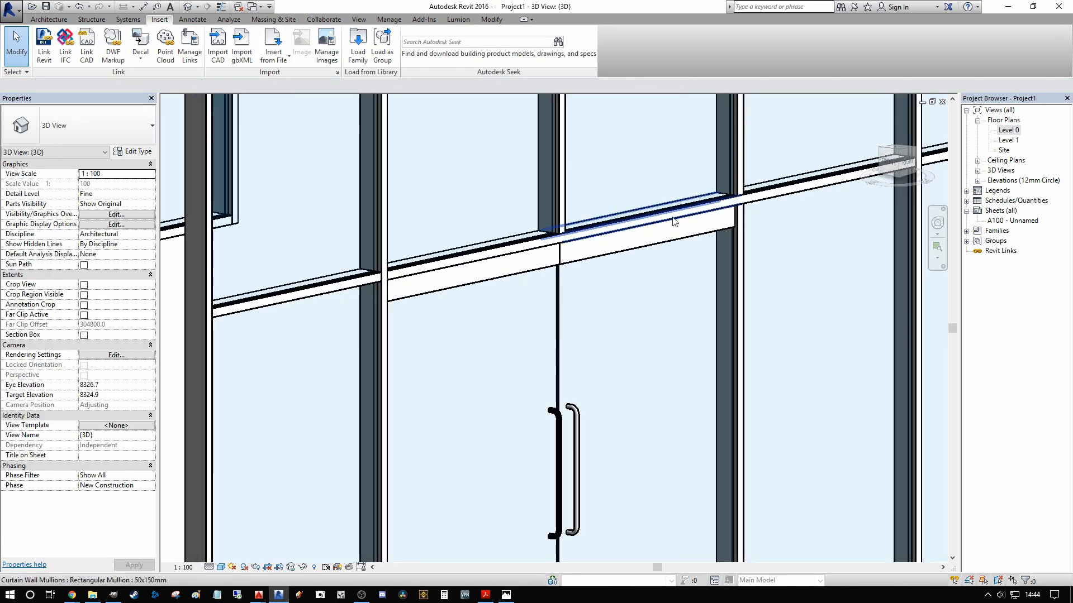
pyautogui.moveTo(662, 227); pyautogui.dragTo(503, 282, button='middle')
pyautogui.scroll(-2, 429, 293)
pyautogui.scroll(1, 419, 249)
pyautogui.moveTo(421, 249); pyautogui.dragTo(437, 376, button='middle')
pyautogui.scroll(-4, 503, 287)
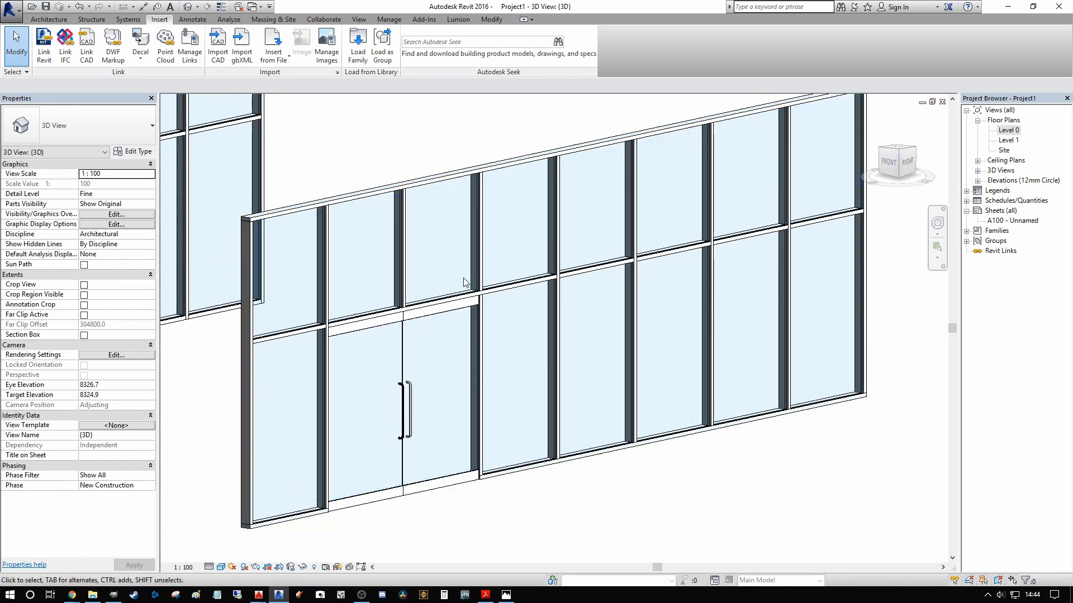
pyautogui.scroll(2, 540, 302)
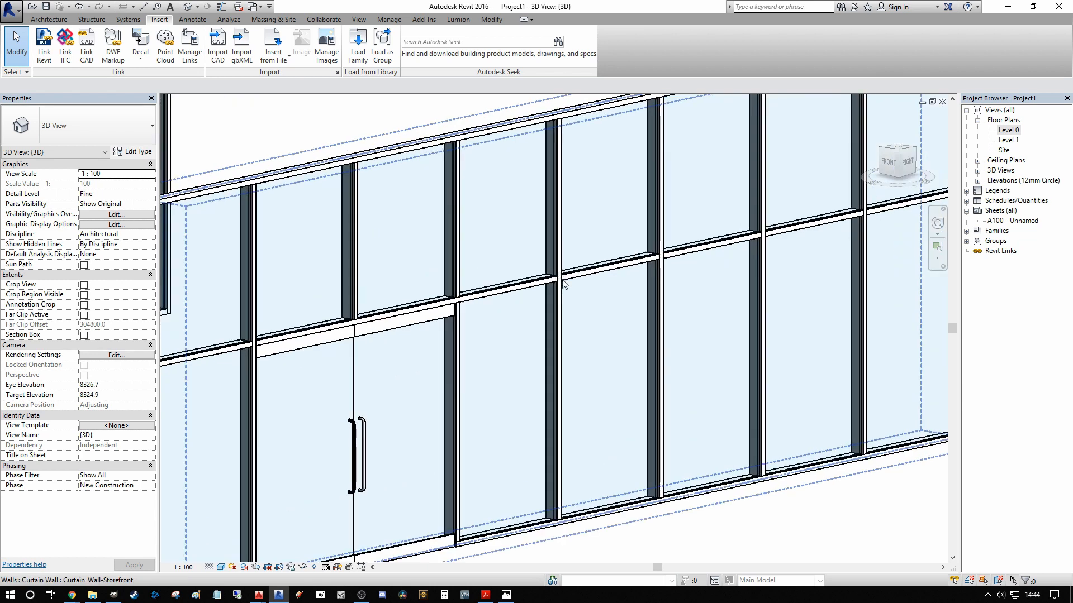
pyautogui.scroll(1, 575, 276)
pyautogui.moveTo(576, 275); pyautogui.dragTo(482, 265, button='middle')
pyautogui.scroll(-1, 482, 264)
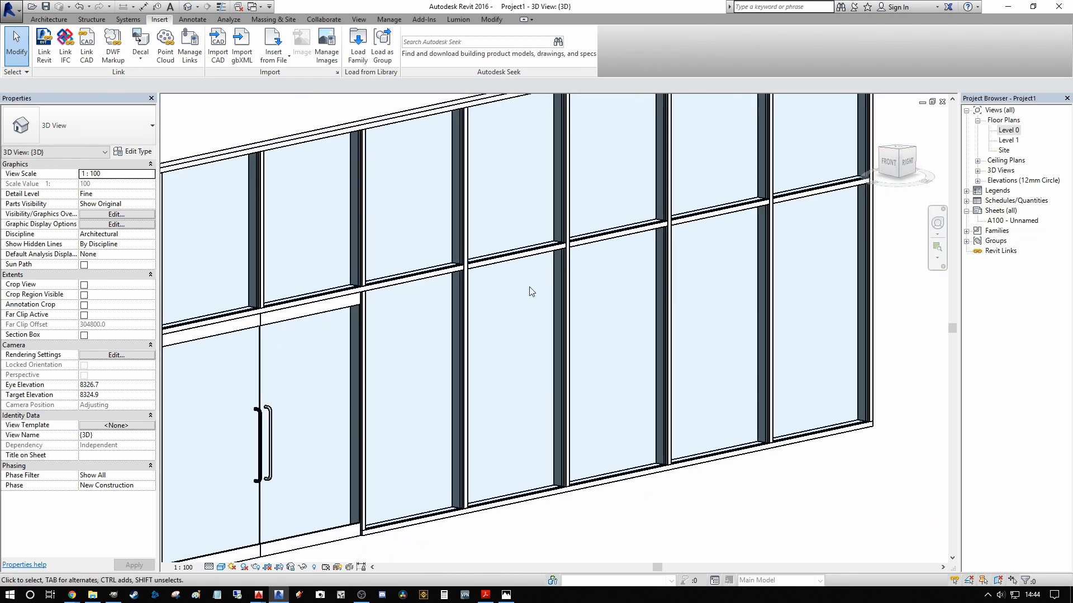
pyautogui.scroll(-1, 454, 308)
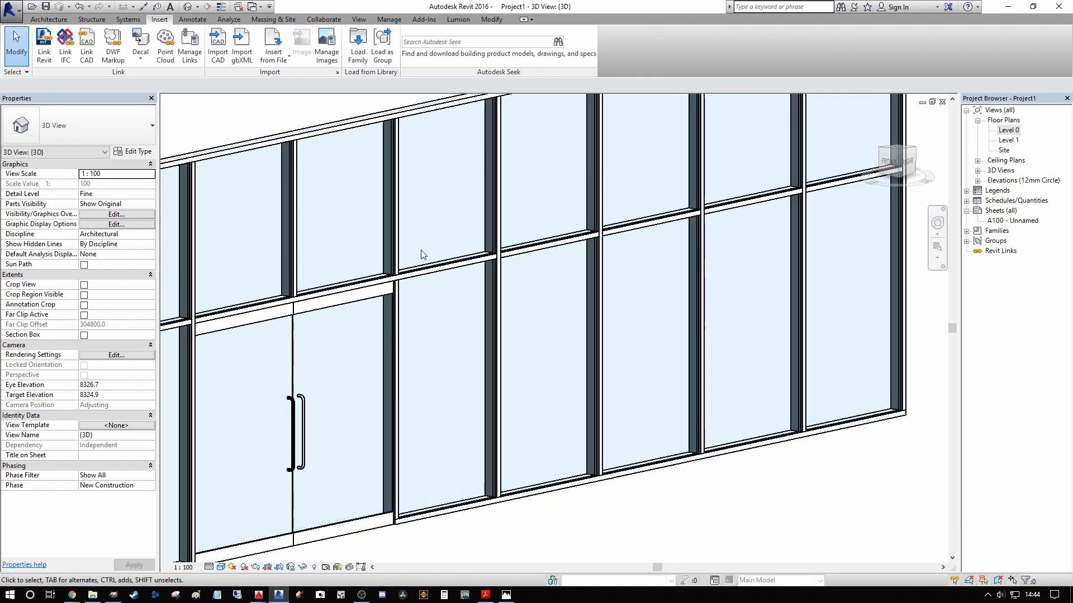
# Step: Set the Curtain_Wall-Storefront type's Join Condition to Not Defined and apply it
pyautogui.click(381, 163)
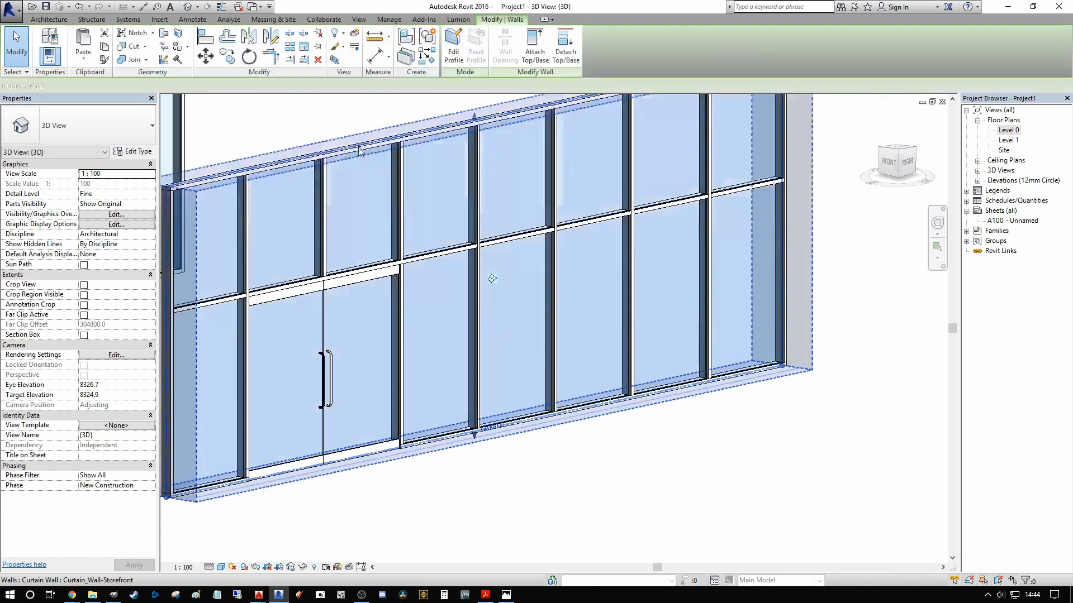
pyautogui.click(134, 151)
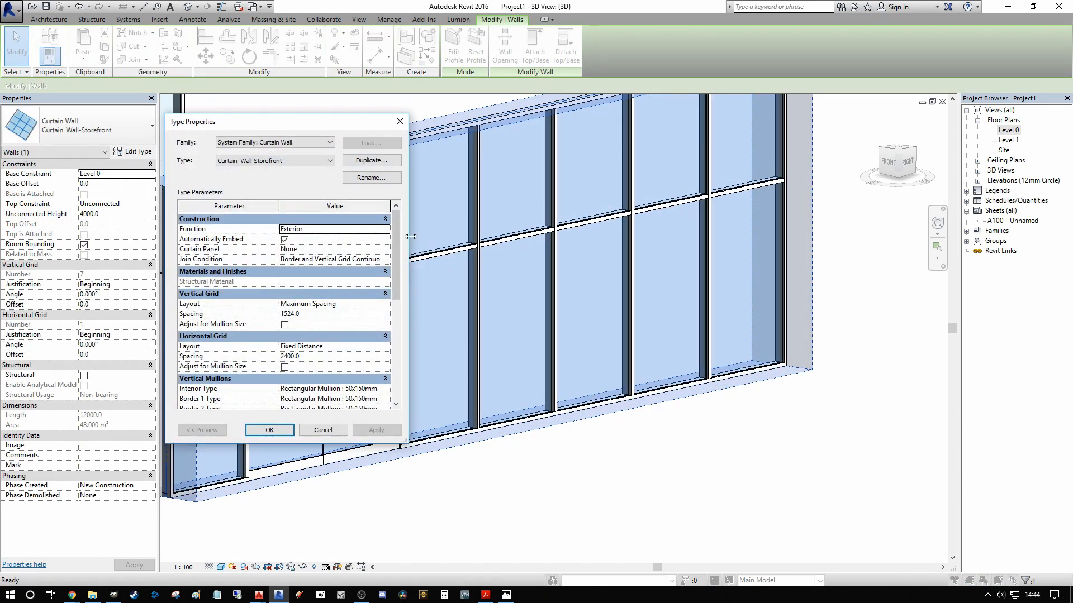
pyautogui.click(387, 260)
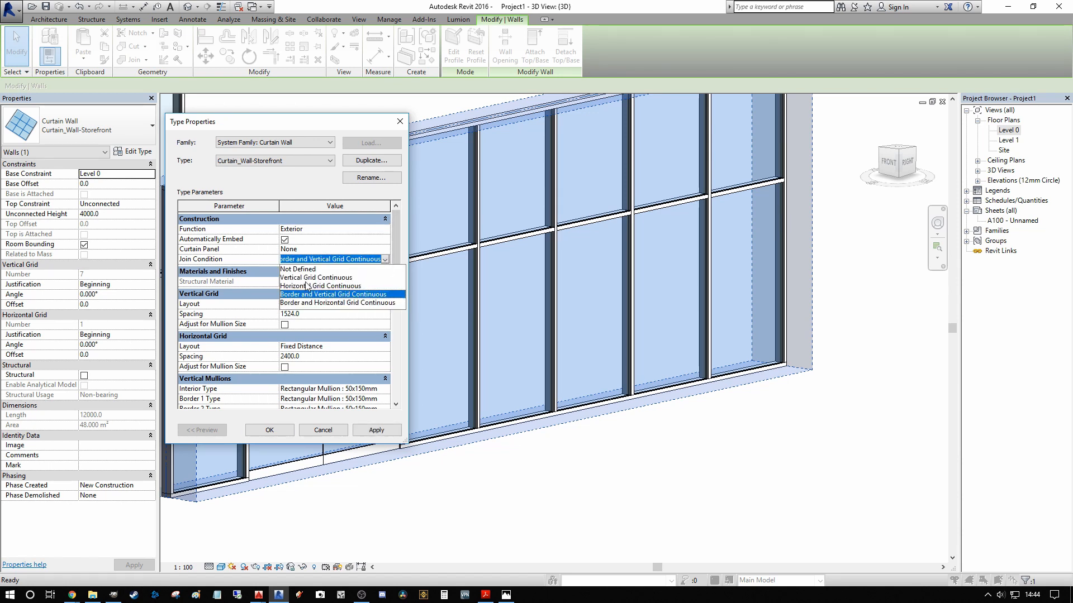
pyautogui.click(316, 269)
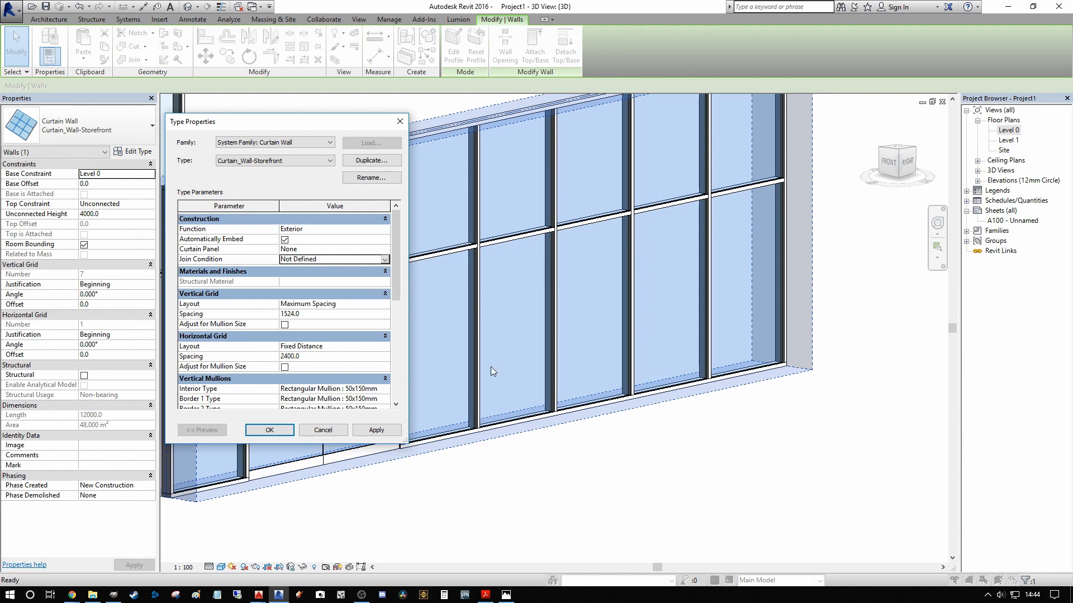
pyautogui.click(375, 430)
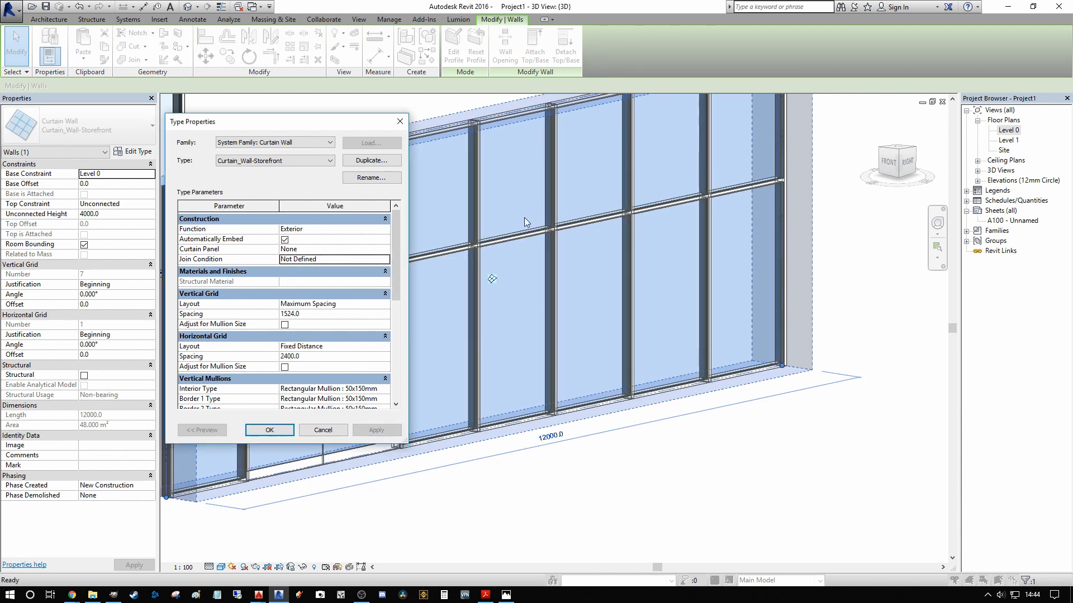
# Step: Set the Curtain_Wall-Storefront type's Join Condition to Horizontal Grid Continuous, apply it and inspect the mullion joins
pyautogui.click(384, 260)
pyautogui.click(316, 286)
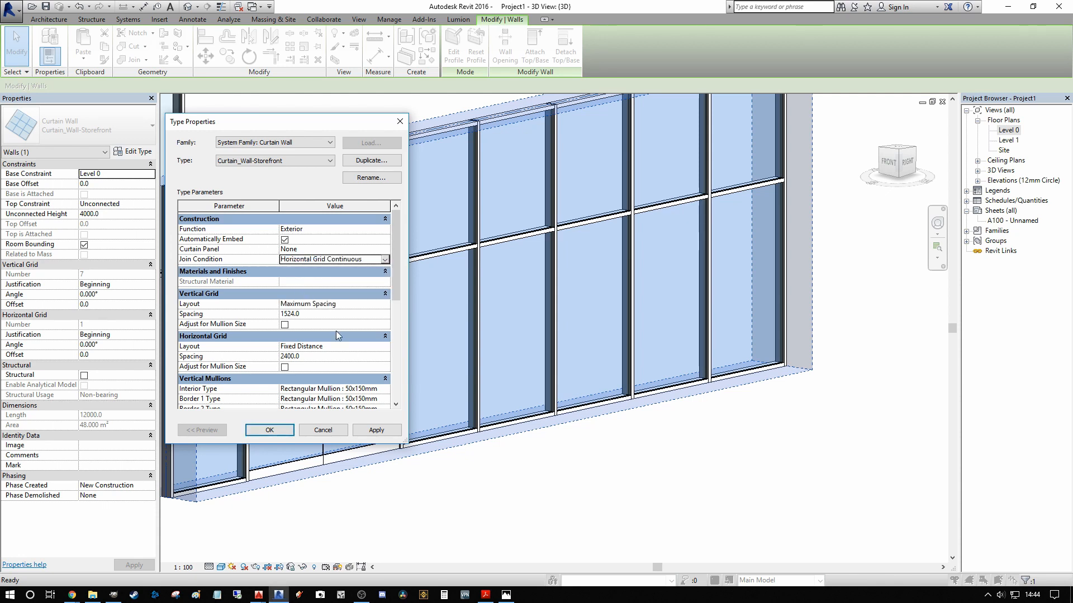
pyautogui.click(381, 436)
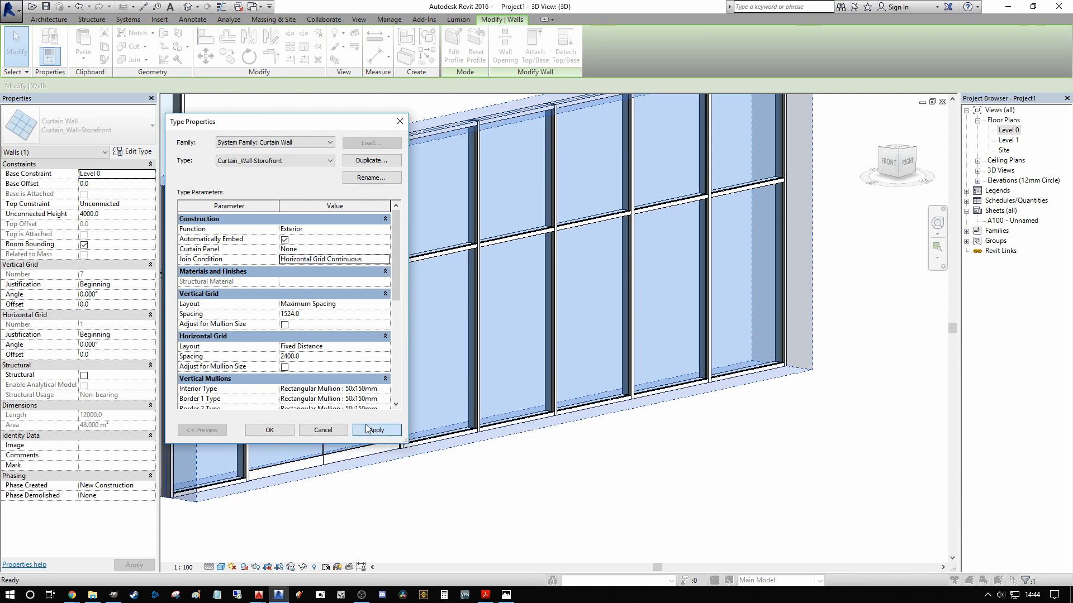
pyautogui.click(268, 430)
pyautogui.scroll(5, 499, 243)
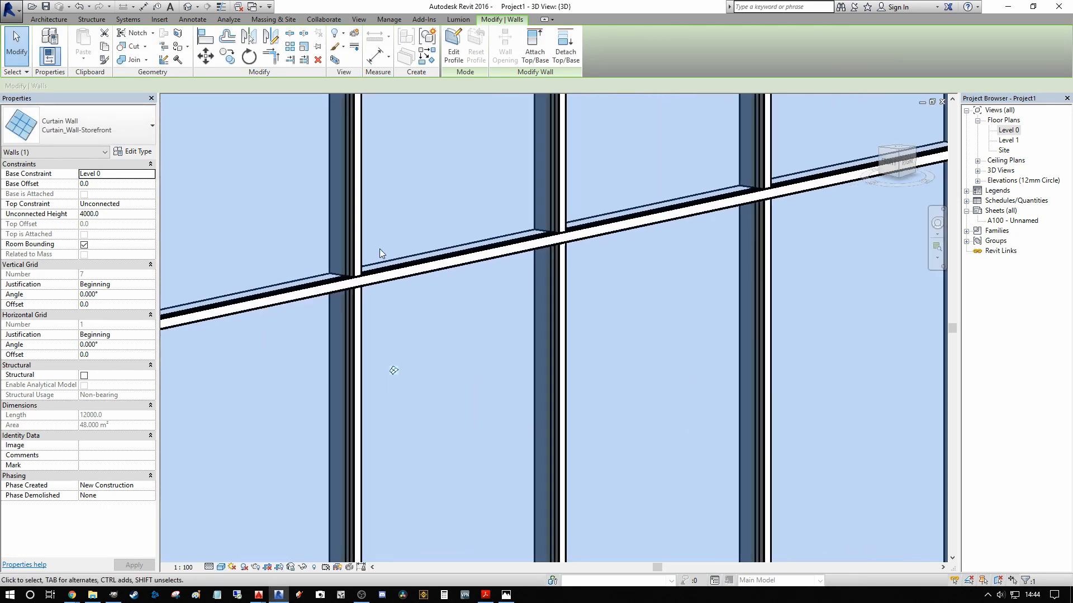
pyautogui.scroll(3, 421, 308)
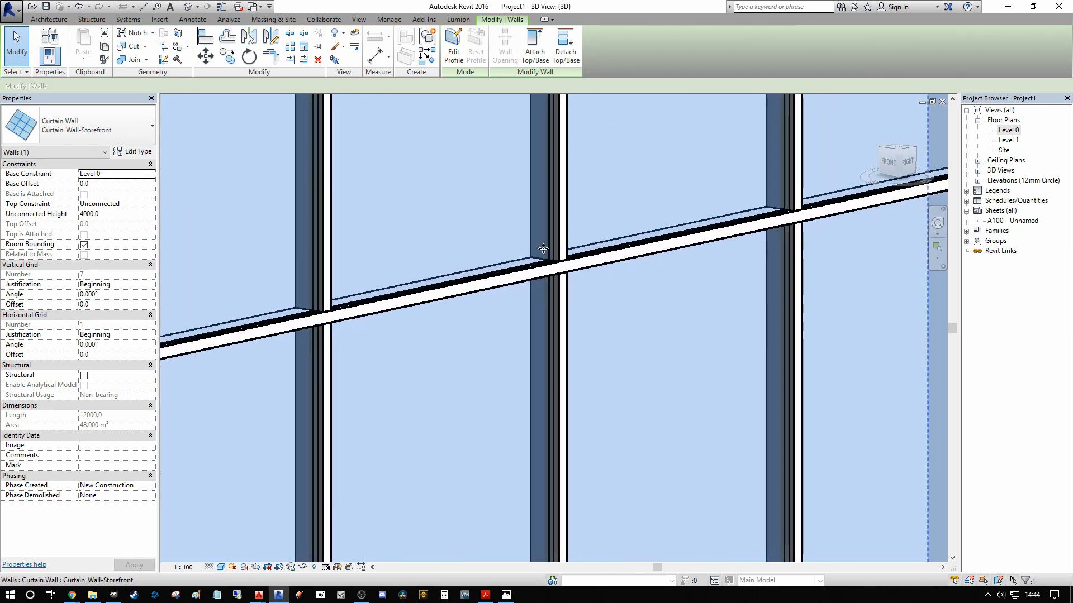
pyautogui.scroll(-2, 679, 242)
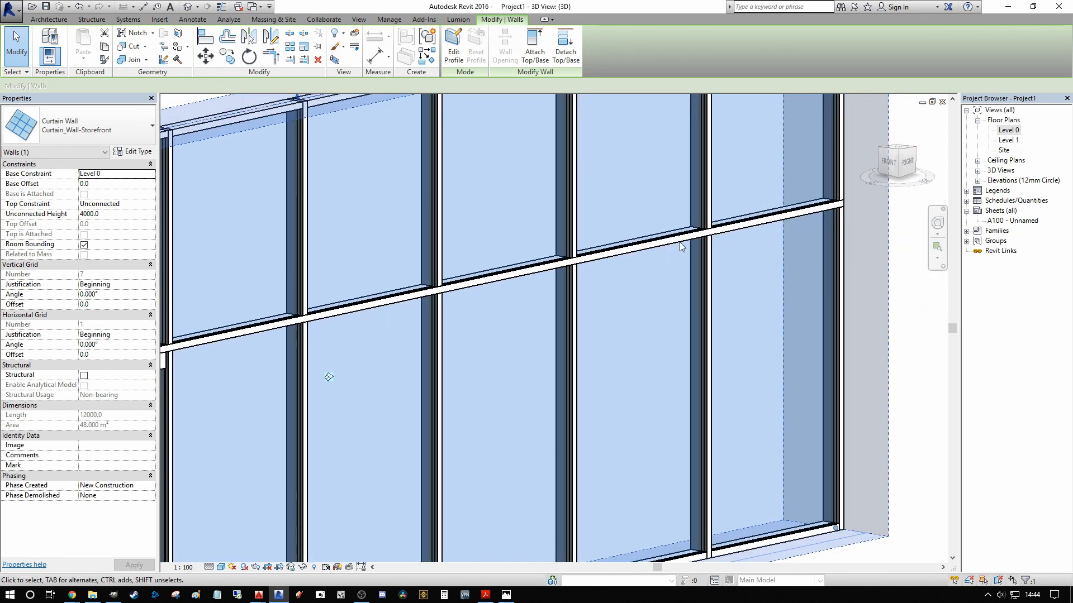
pyautogui.moveTo(436, 274); pyautogui.dragTo(439, 275)
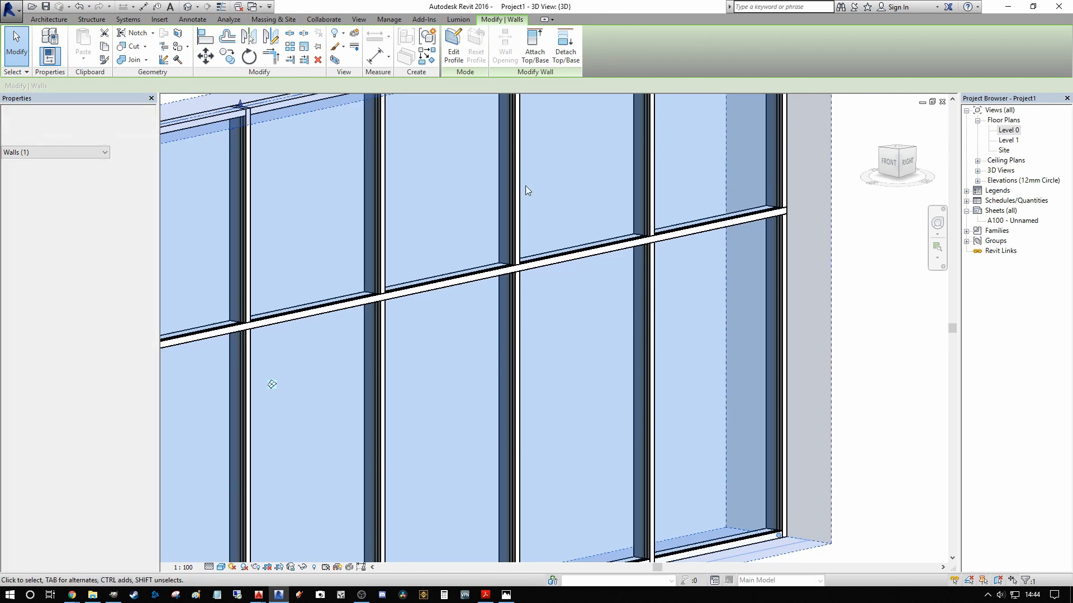
# Step: Set the storefront wall type's Join Condition to Vertical Grid Continuous and apply it
pyautogui.click(133, 152)
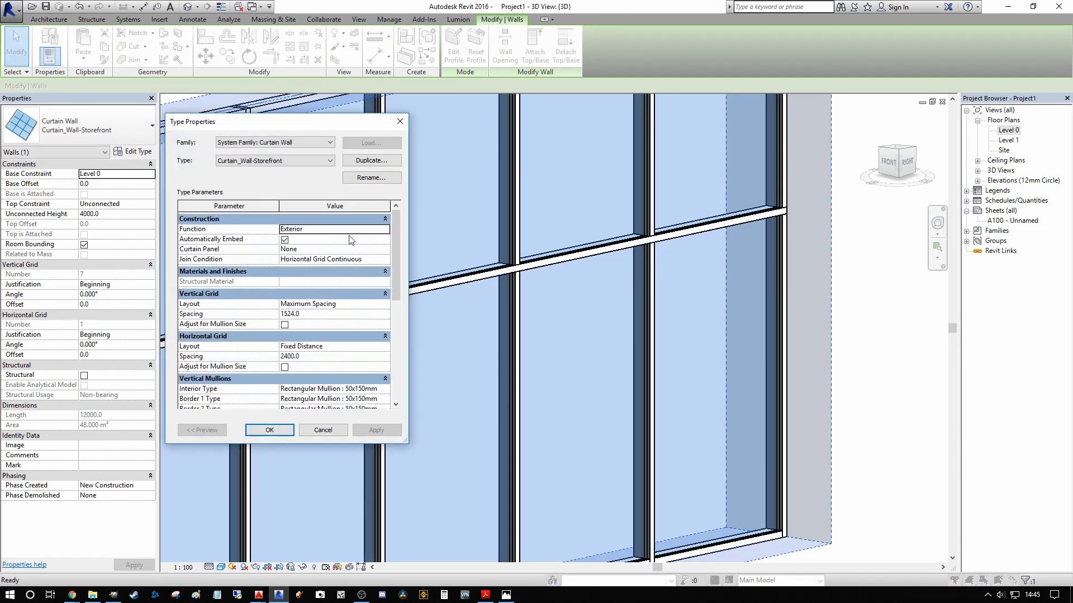
pyautogui.click(386, 259)
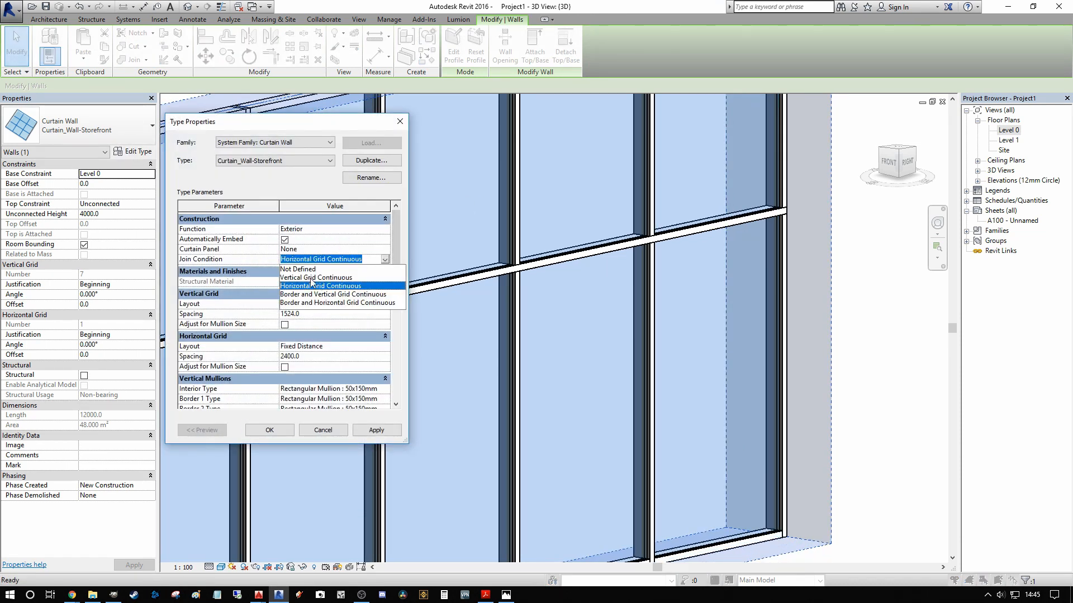
pyautogui.click(319, 295)
pyautogui.click(390, 432)
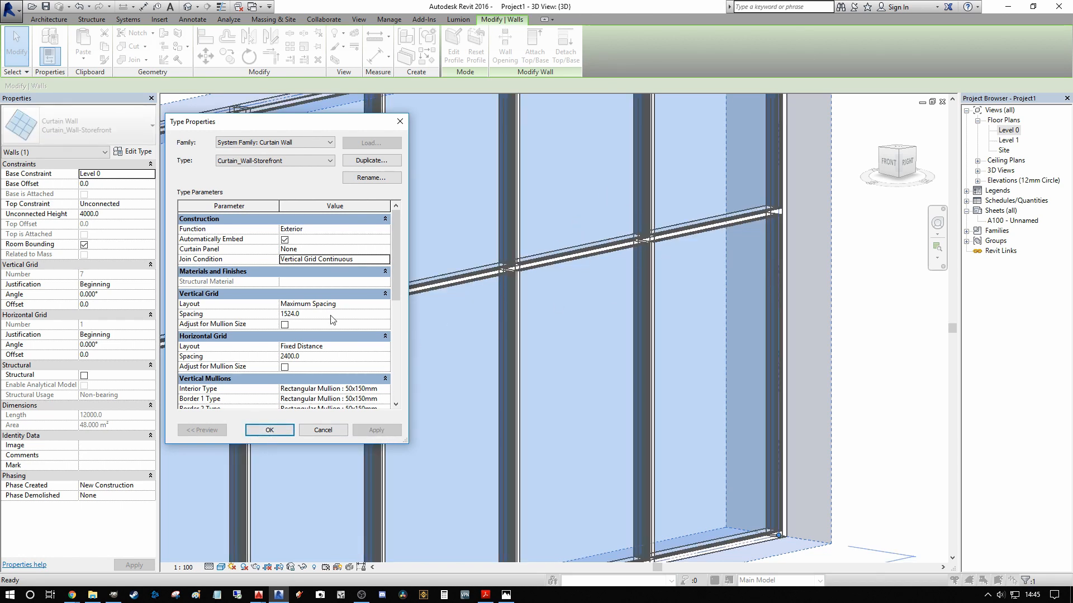
# Step: Set the storefront wall type's Join Condition to Border and Vertical Grid Continuous, apply it and check the joins around the double door
pyautogui.click(388, 260)
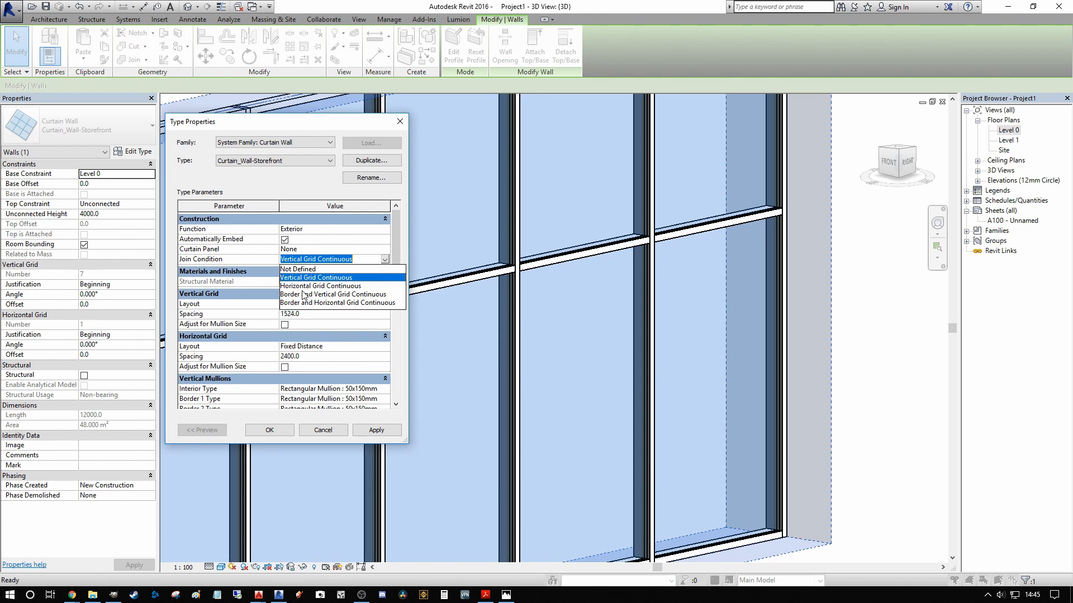
pyautogui.click(301, 295)
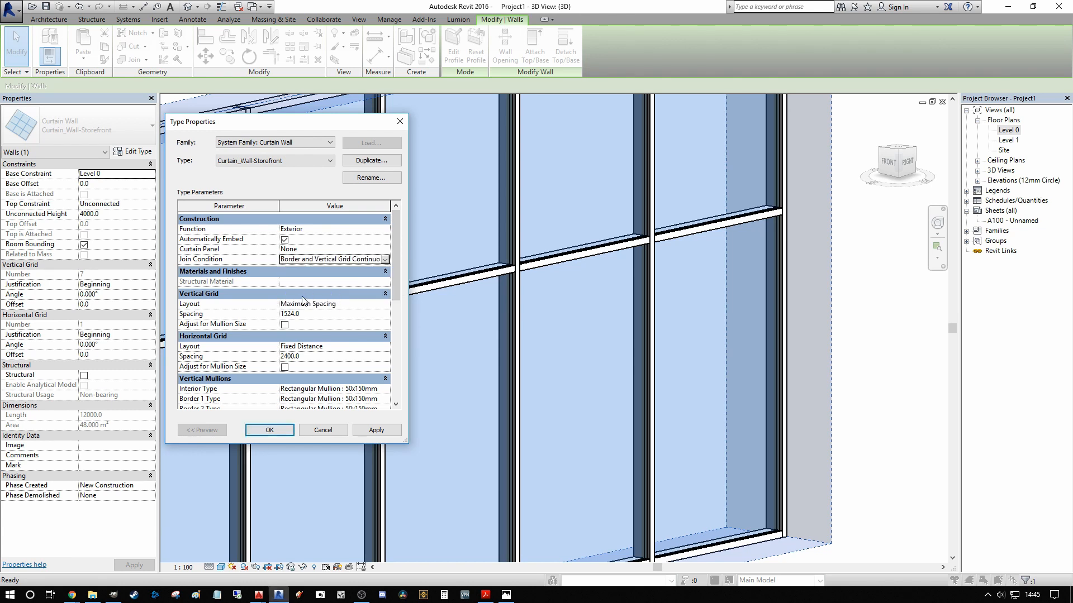
pyautogui.click(376, 431)
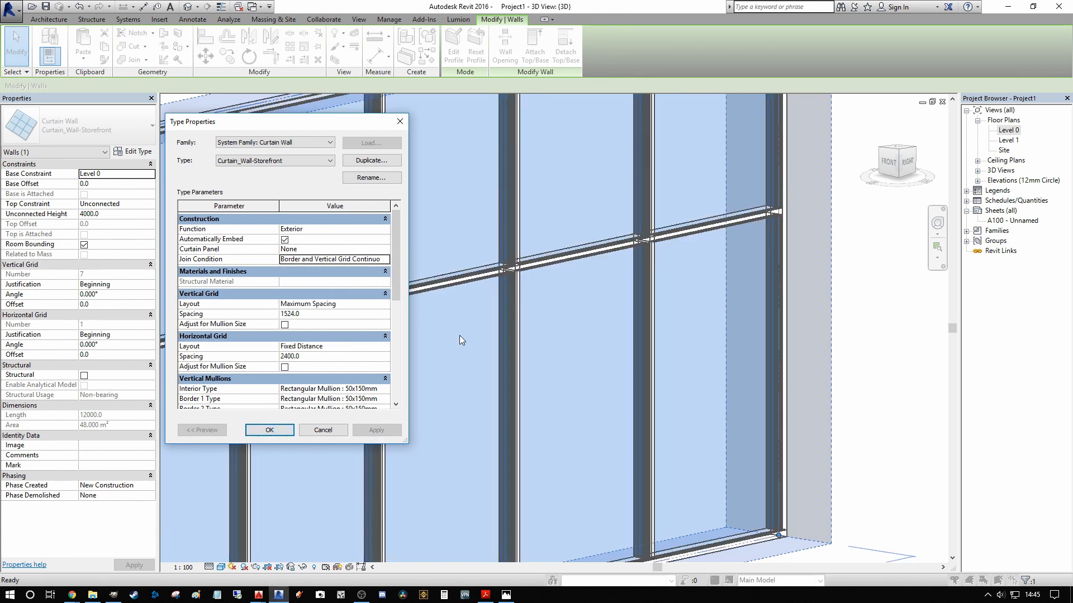
pyautogui.click(270, 430)
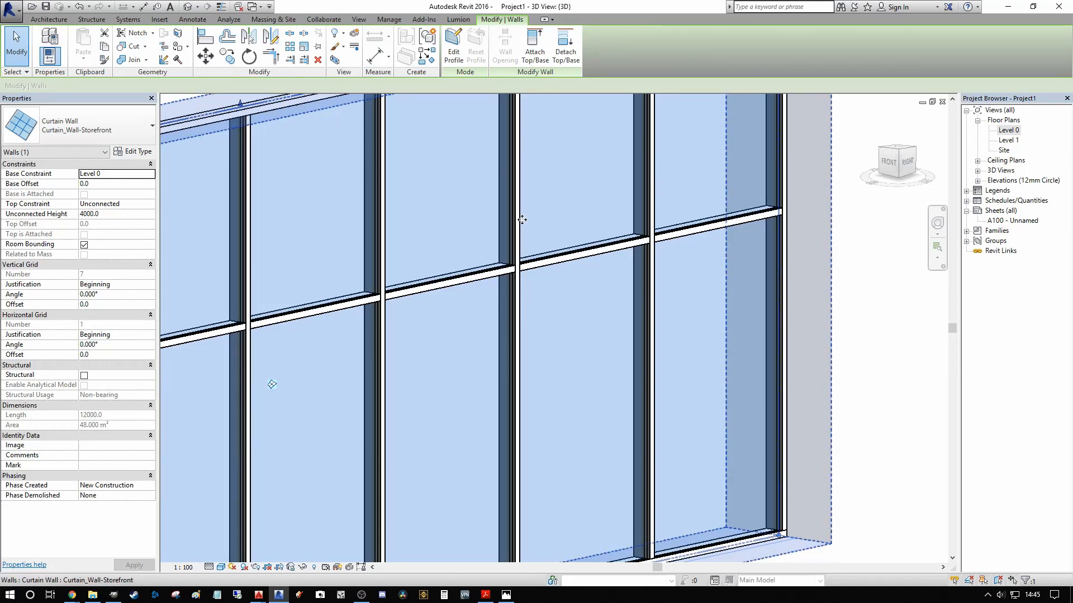
pyautogui.scroll(-4, 550, 302)
pyautogui.scroll(5, 411, 288)
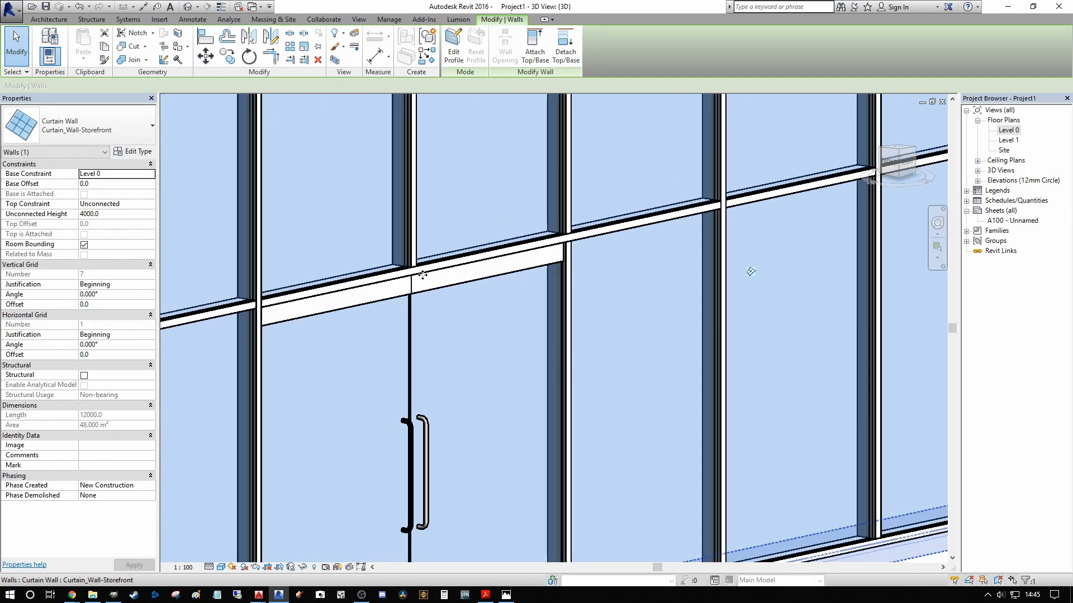
pyautogui.scroll(-3, 385, 273)
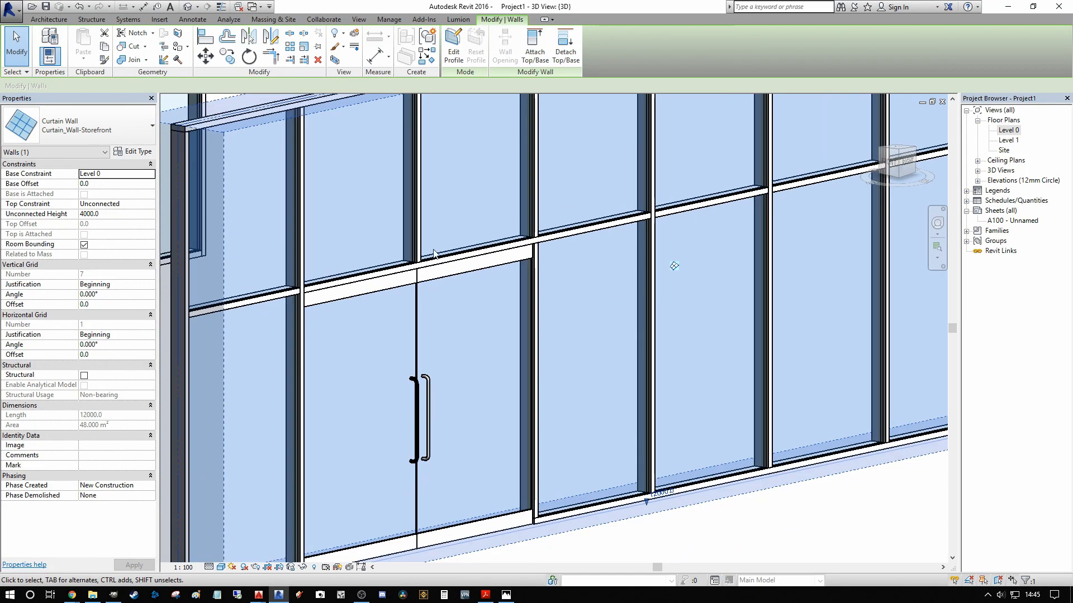
pyautogui.scroll(4, 400, 294)
pyautogui.scroll(-5, 403, 296)
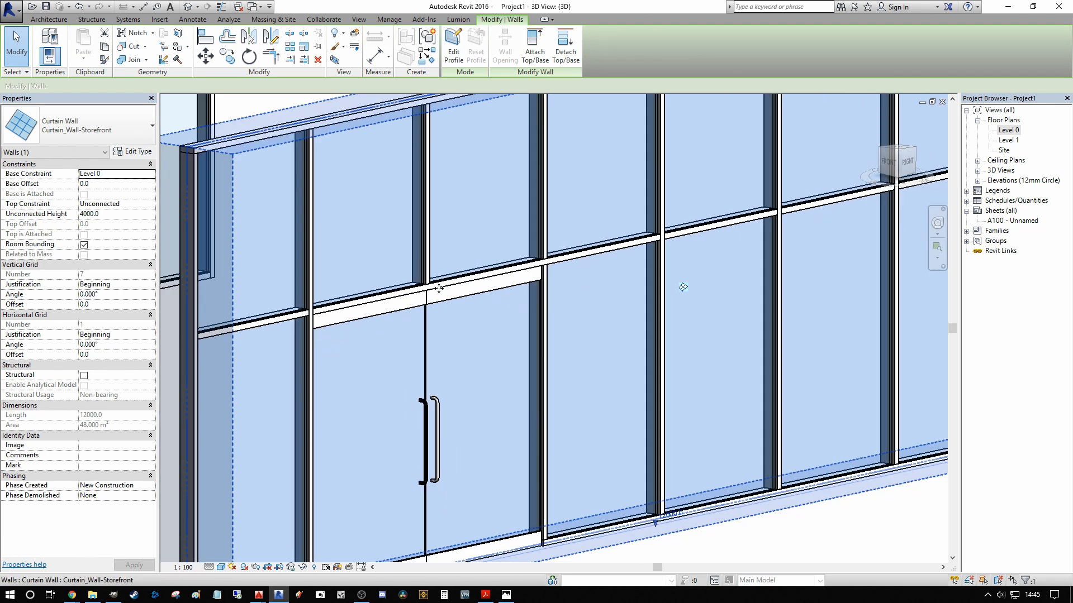
pyautogui.click(473, 125)
# Step: Change the upper glazed panel at the far end of the Curtain_Wall-Exterior_Glazing wall to the basic wall type Wall-Ret_300Con
pyautogui.moveTo(483, 142); pyautogui.dragTo(601, 226, button='middle')
pyautogui.scroll(-1, 462, 198)
pyautogui.scroll(1, 577, 237)
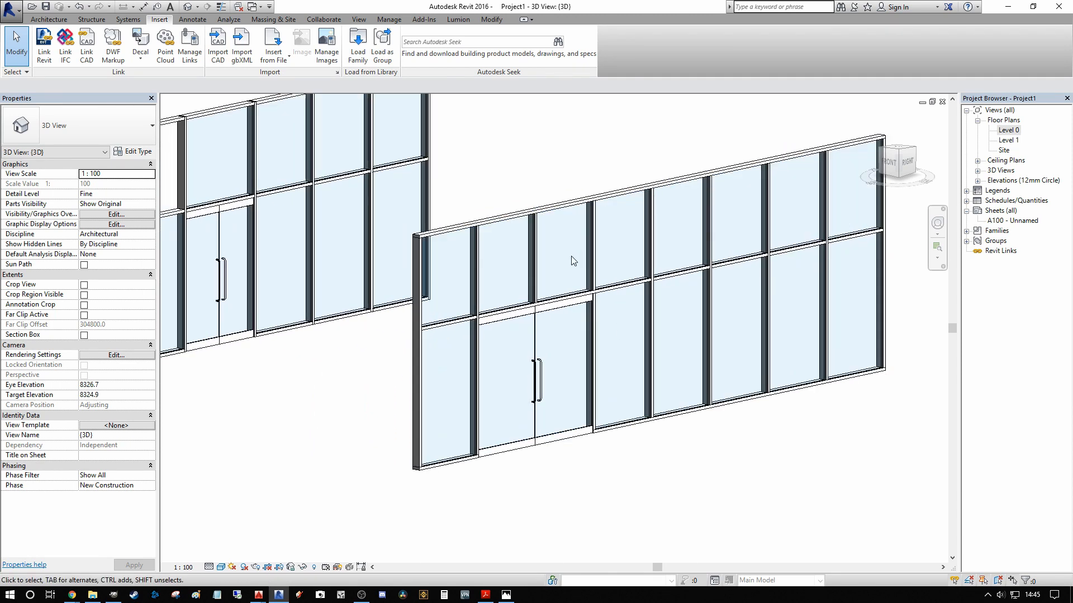
pyautogui.scroll(-4, 574, 259)
pyautogui.scroll(6, 364, 157)
pyautogui.scroll(-2, 475, 224)
pyautogui.scroll(4, 558, 229)
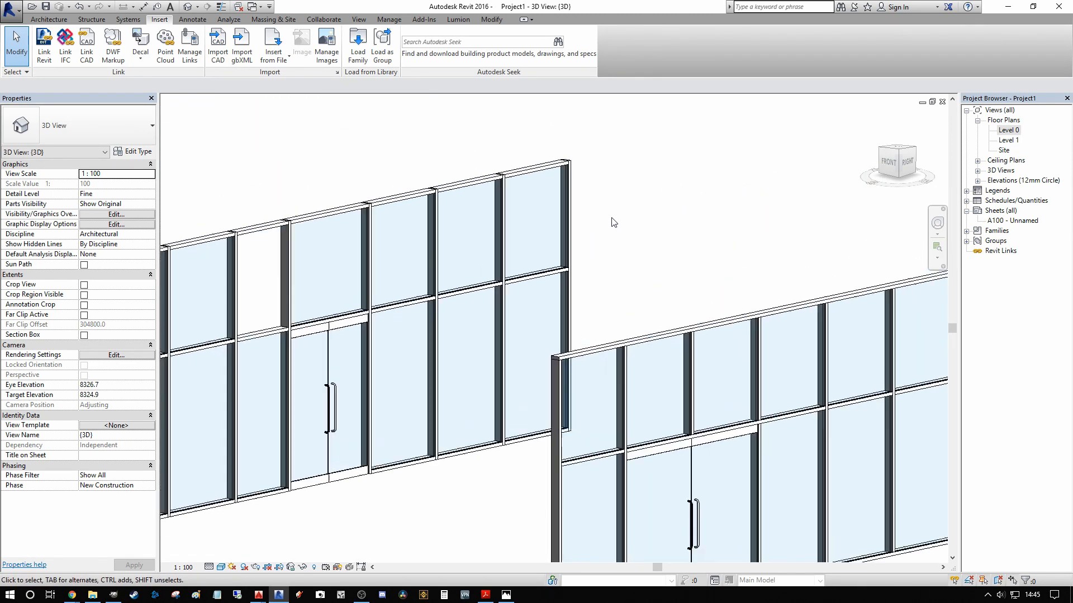
pyautogui.press('Tab')
pyautogui.click(579, 234)
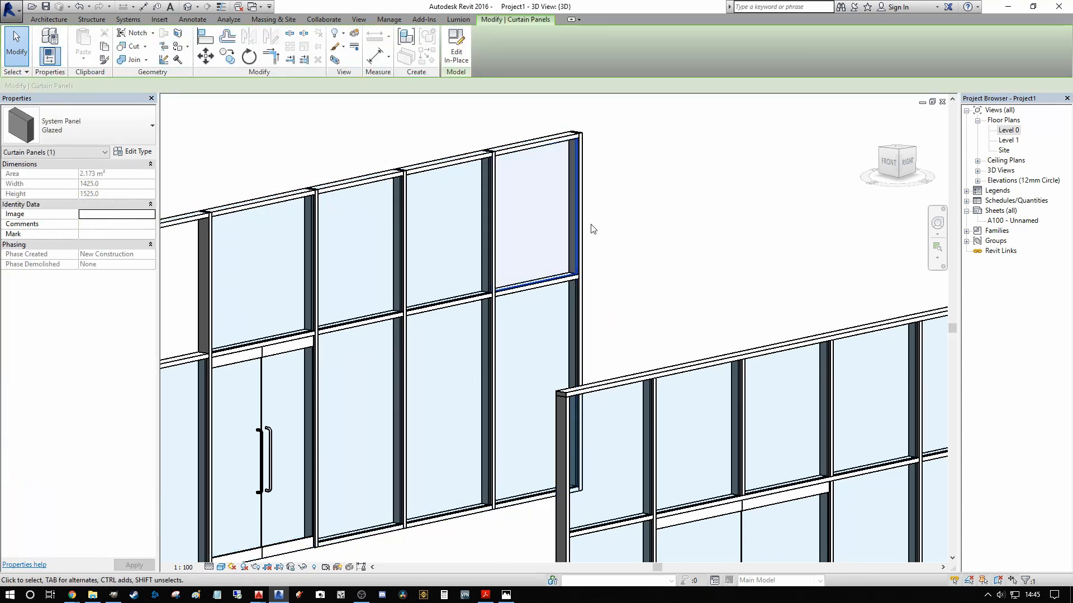
pyautogui.click(115, 131)
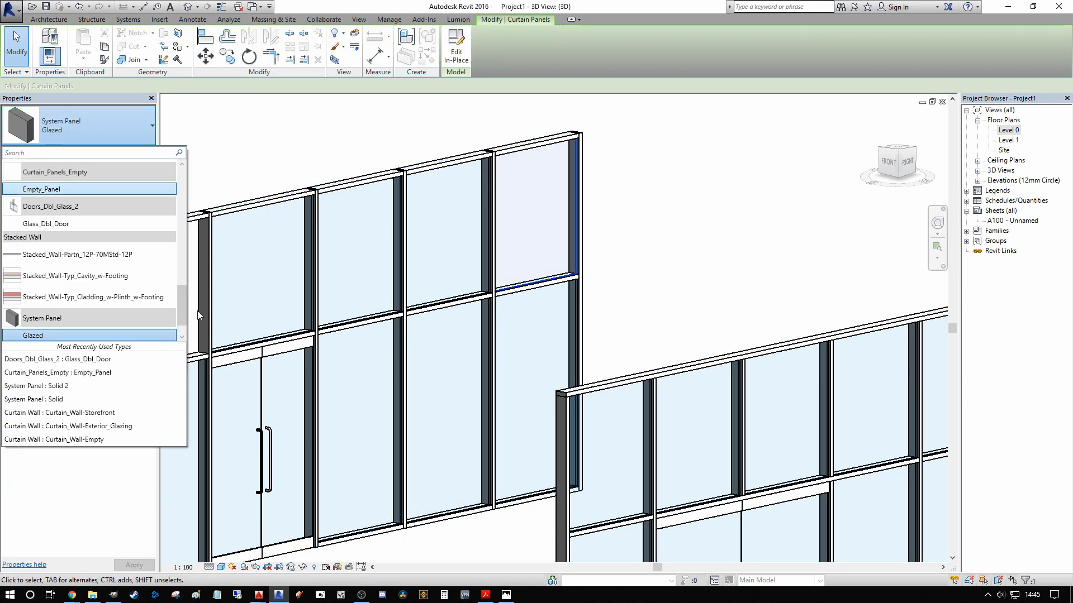
pyautogui.scroll(-1, 181, 312)
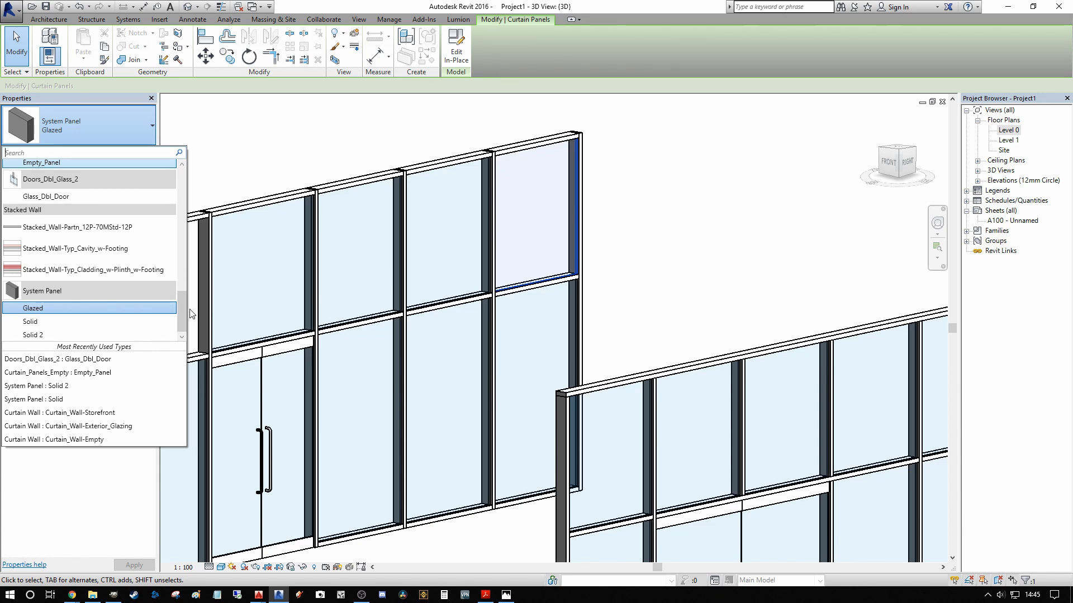
pyautogui.moveTo(183, 311); pyautogui.dragTo(183, 256)
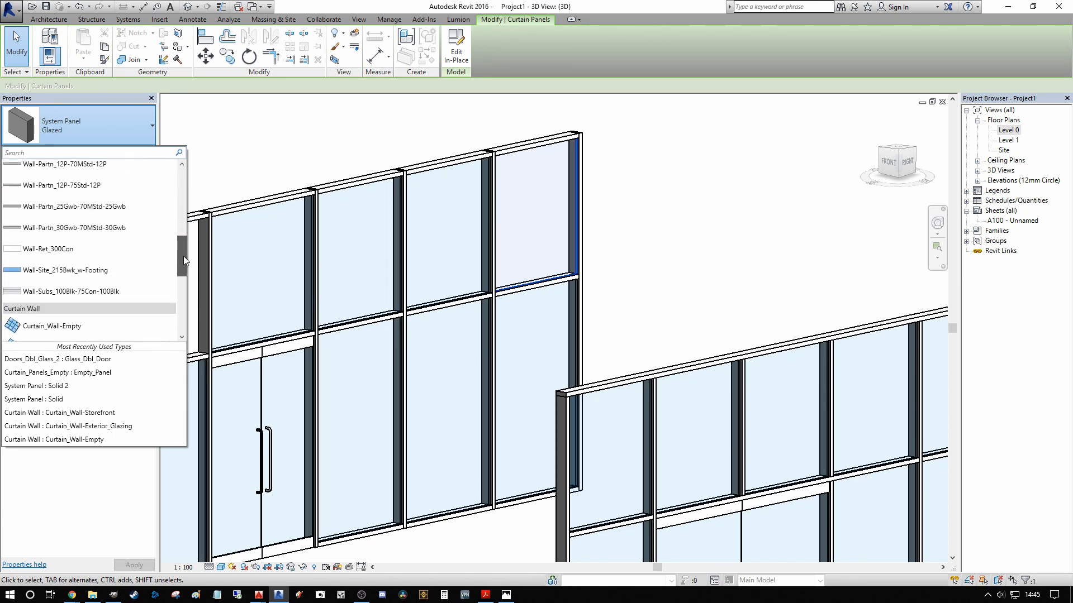
pyautogui.click(54, 251)
# Step: Examine the Wall-Ret_300Con panel and its properties from the back of the exterior glazing wall
pyautogui.click(682, 205)
pyautogui.keyDown('shift'); pyautogui.moveTo(683, 205); pyautogui.dragTo(676, 237, button='middle'); pyautogui.keyUp('shift')
pyautogui.scroll(-2, 430, 255)
pyautogui.scroll(5, 391, 322)
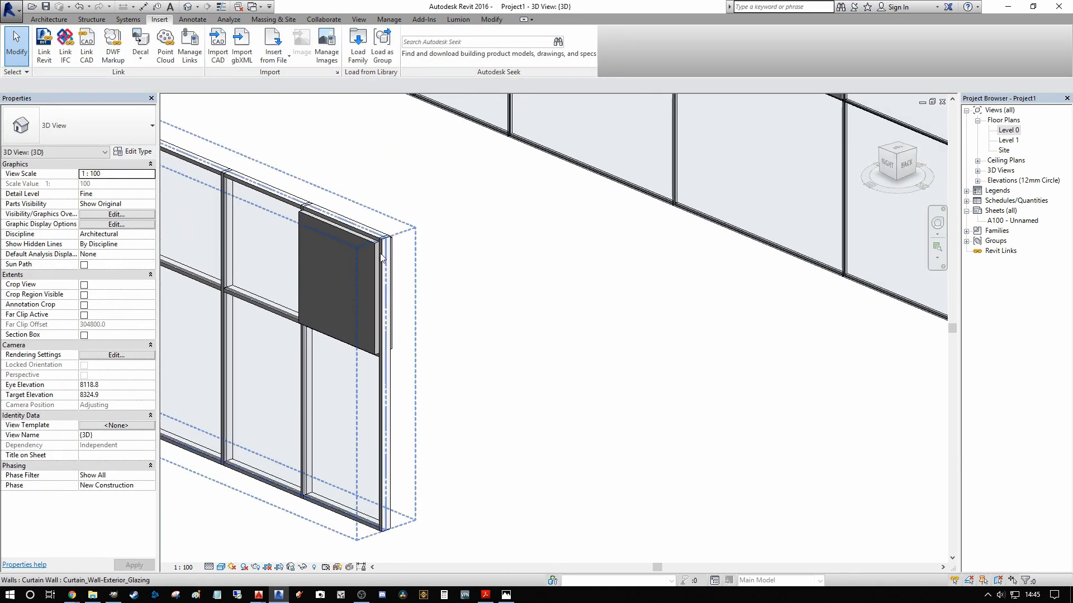
pyautogui.click(374, 250)
pyautogui.moveTo(374, 251); pyautogui.dragTo(520, 194, button='middle')
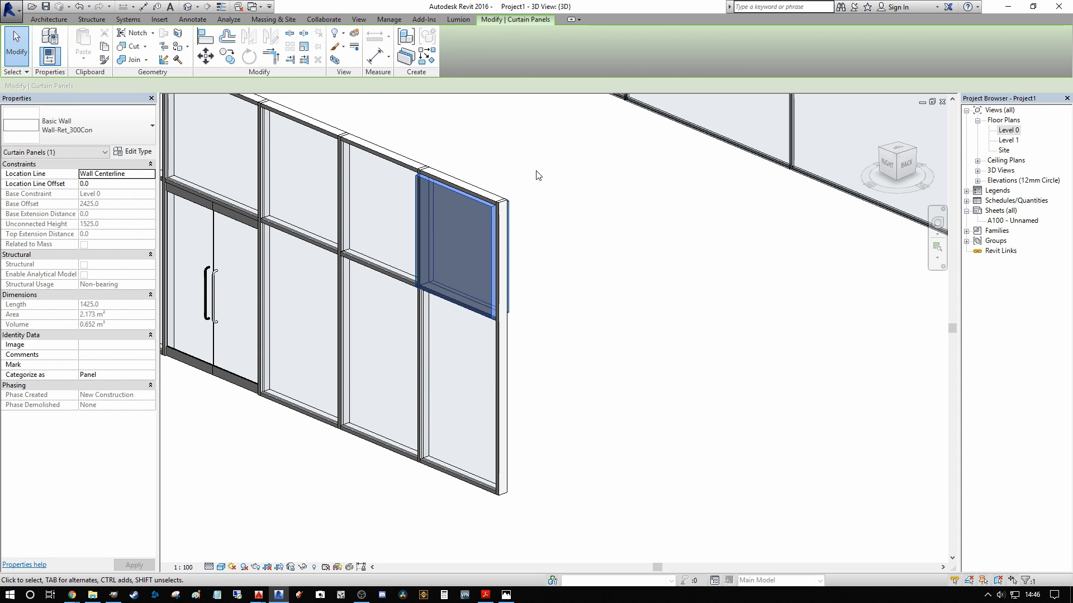
pyautogui.scroll(-3, 594, 336)
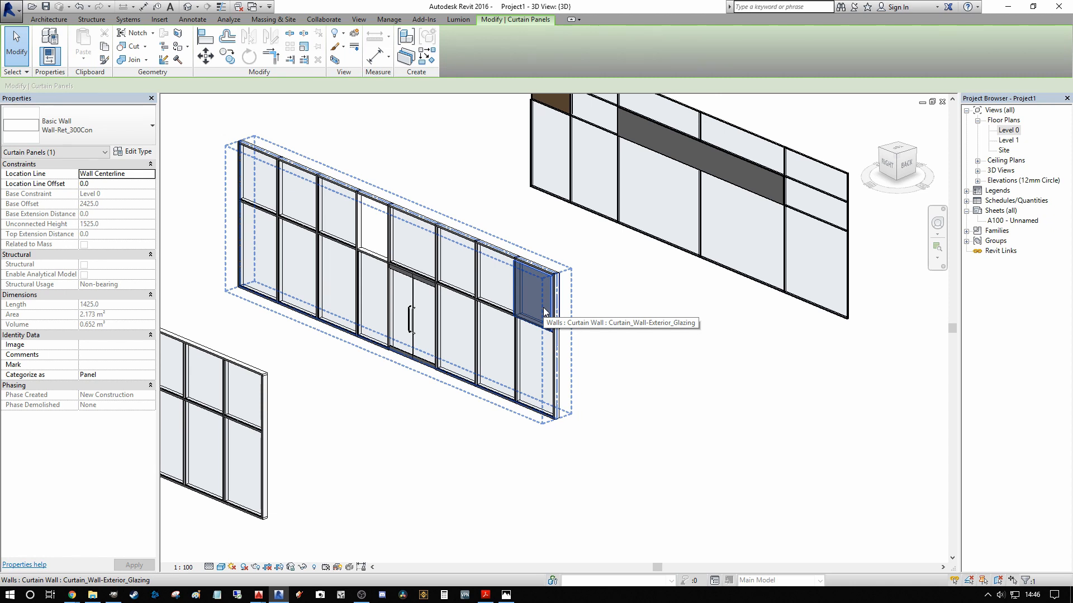
pyautogui.scroll(2, 551, 311)
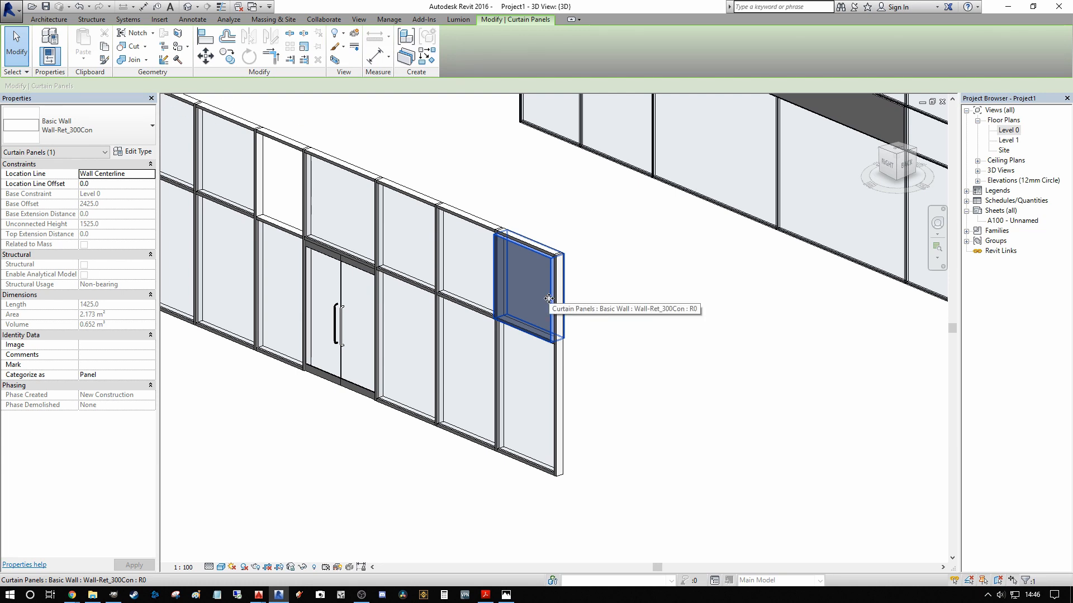
pyautogui.press('Escape')
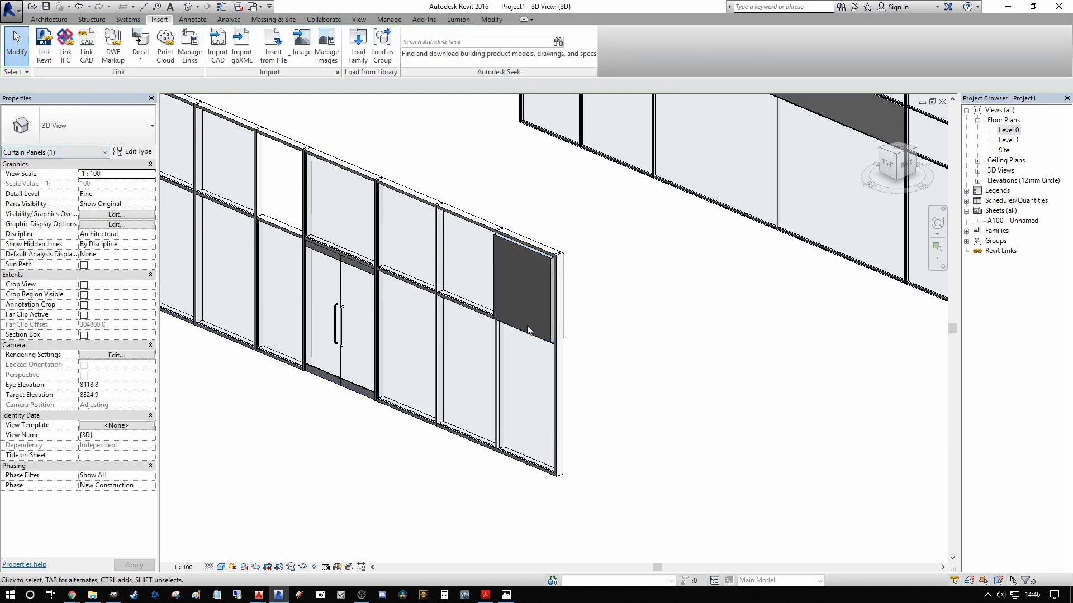
pyautogui.press('Tab')
pyautogui.press('Tab')
pyautogui.press('Tab')
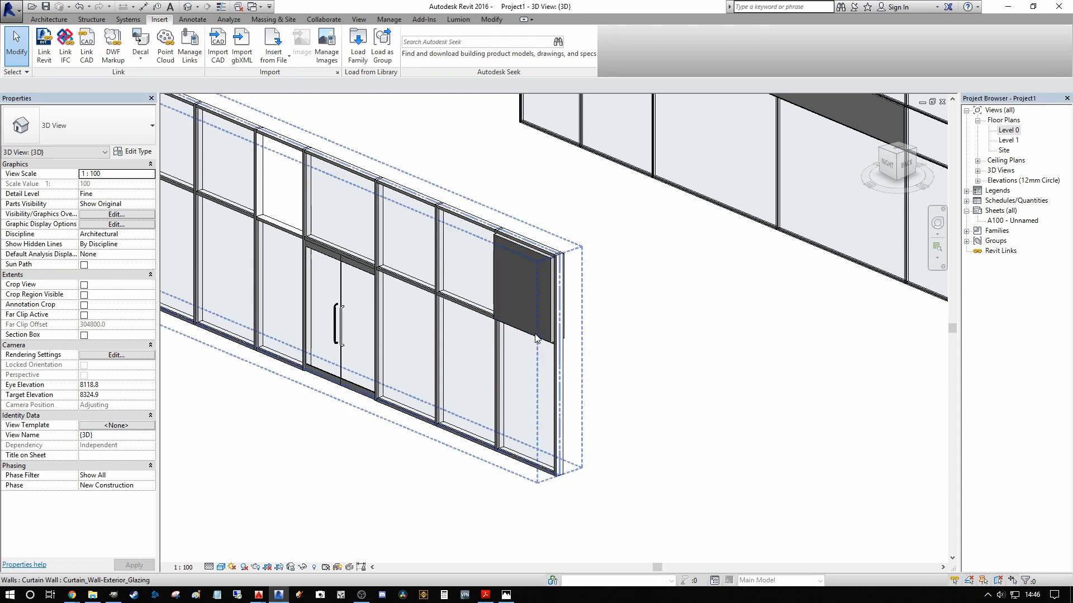
pyautogui.click(535, 337)
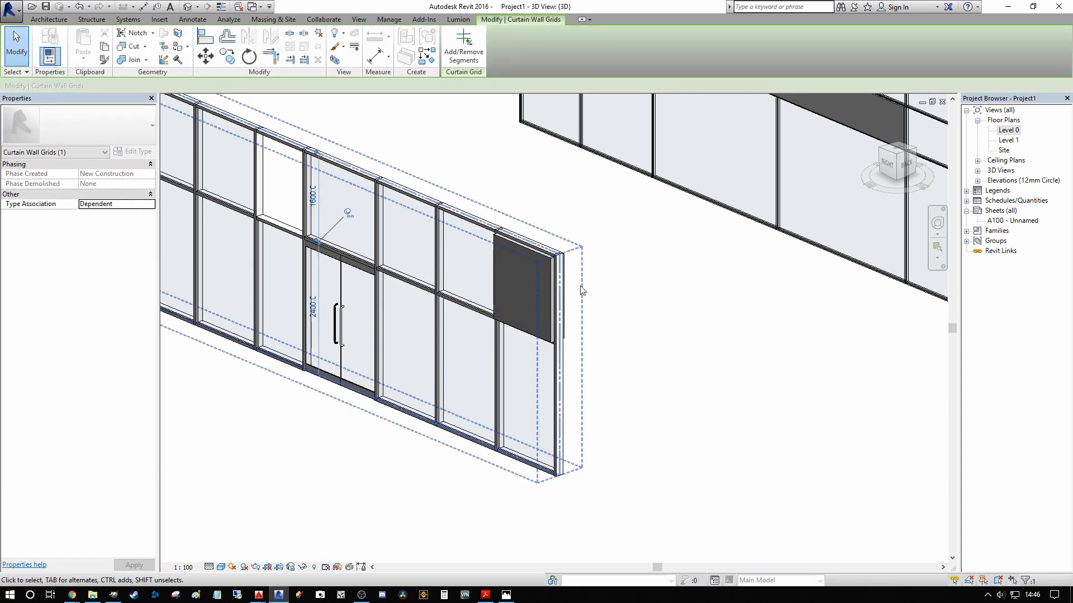
pyautogui.scroll(-2, 531, 426)
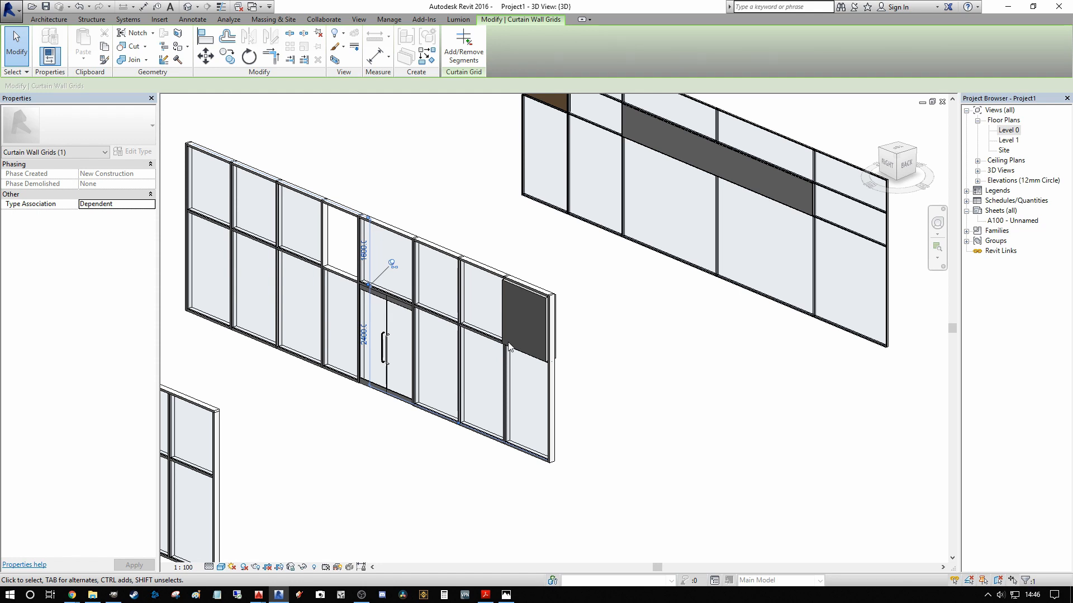
# Step: Examine all three customised curtain walls together from the front
pyautogui.keyDown('shift'); pyautogui.moveTo(523, 340); pyautogui.dragTo(547, 312, button='middle'); pyautogui.keyUp('shift')
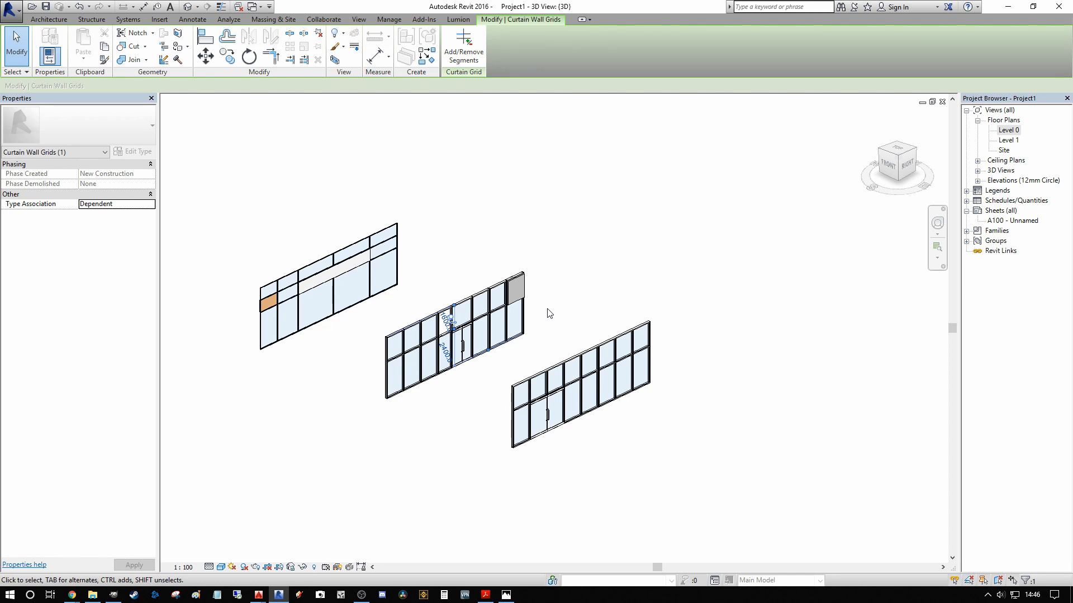
pyautogui.moveTo(643, 245); pyautogui.dragTo(603, 268, button='middle')
pyautogui.scroll(-3, 628, 266)
pyautogui.click(531, 331)
pyautogui.scroll(-3, 535, 333)
pyautogui.scroll(4, 482, 271)
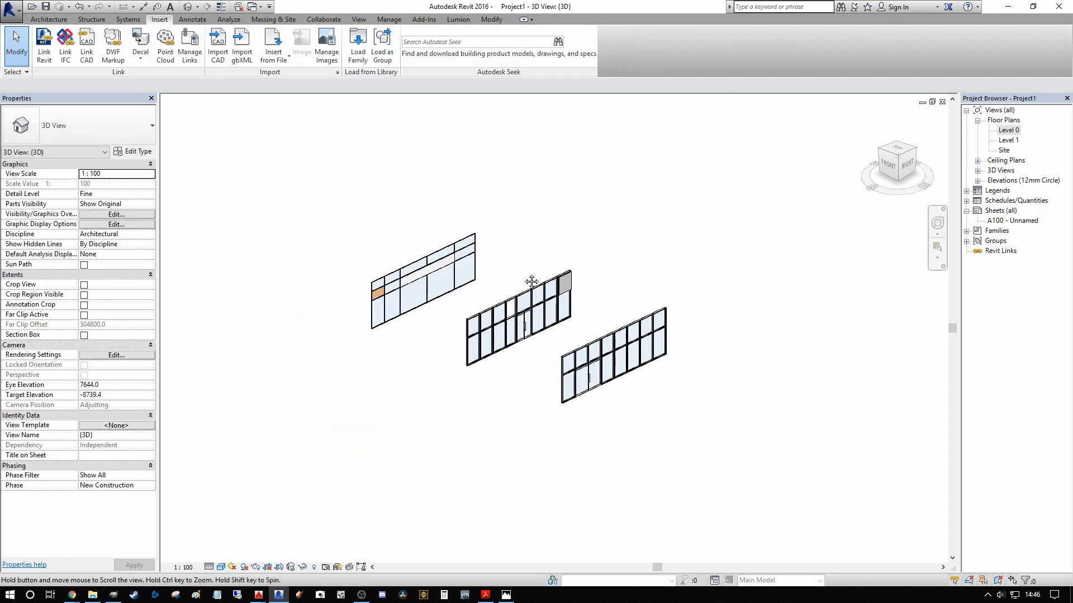
pyautogui.moveTo(483, 264); pyautogui.dragTo(487, 298, button='middle')
pyautogui.scroll(2, 470, 317)
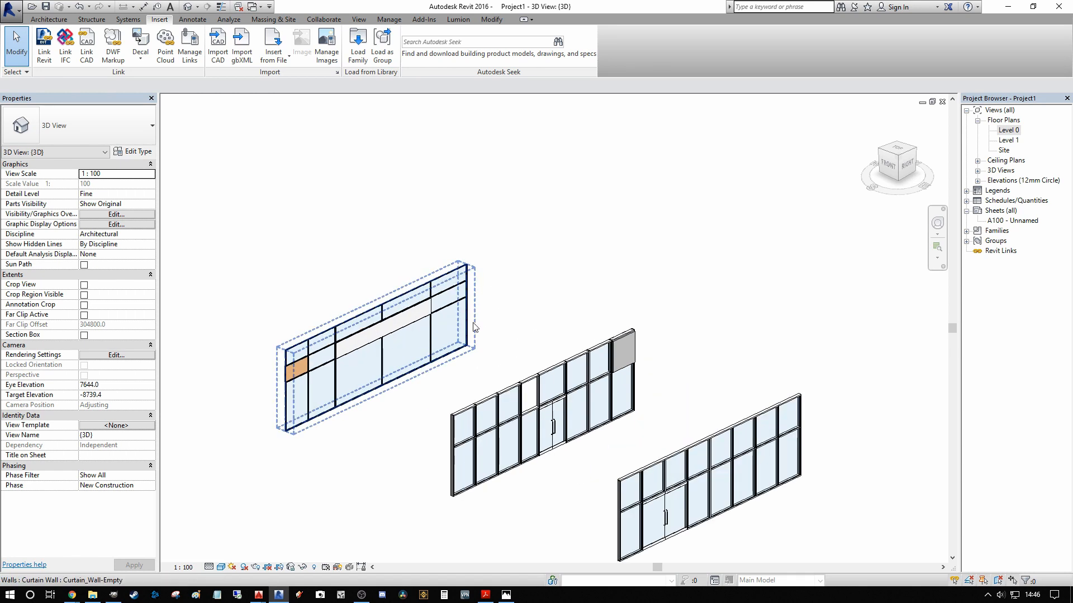
pyautogui.moveTo(511, 339); pyautogui.dragTo(495, 336, button='middle')
pyautogui.scroll(-1, 507, 339)
pyautogui.moveTo(587, 330); pyautogui.dragTo(548, 351, button='middle')
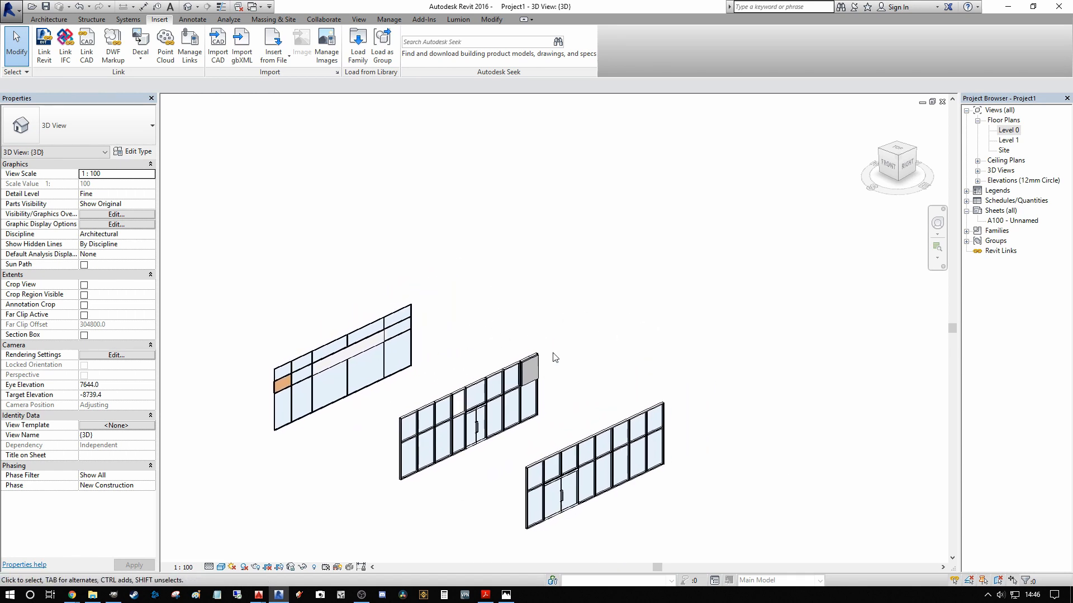
# Step: Open the type properties of the Curtain_Wall-Storefront wall
pyautogui.moveTo(528, 410); pyautogui.dragTo(537, 293, button='middle')
pyautogui.click(614, 321)
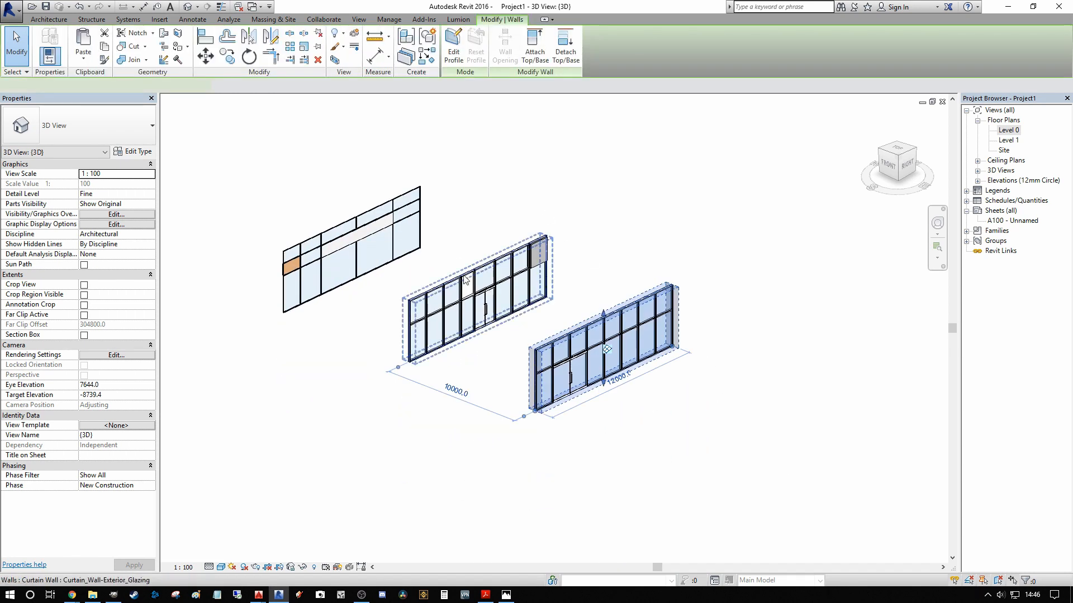
pyautogui.click(135, 152)
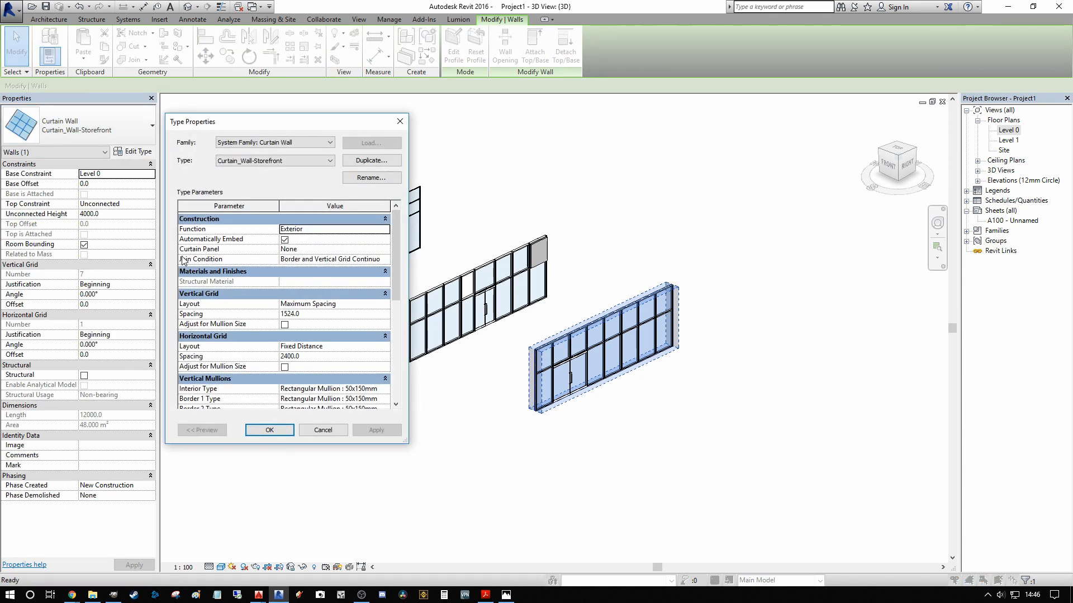
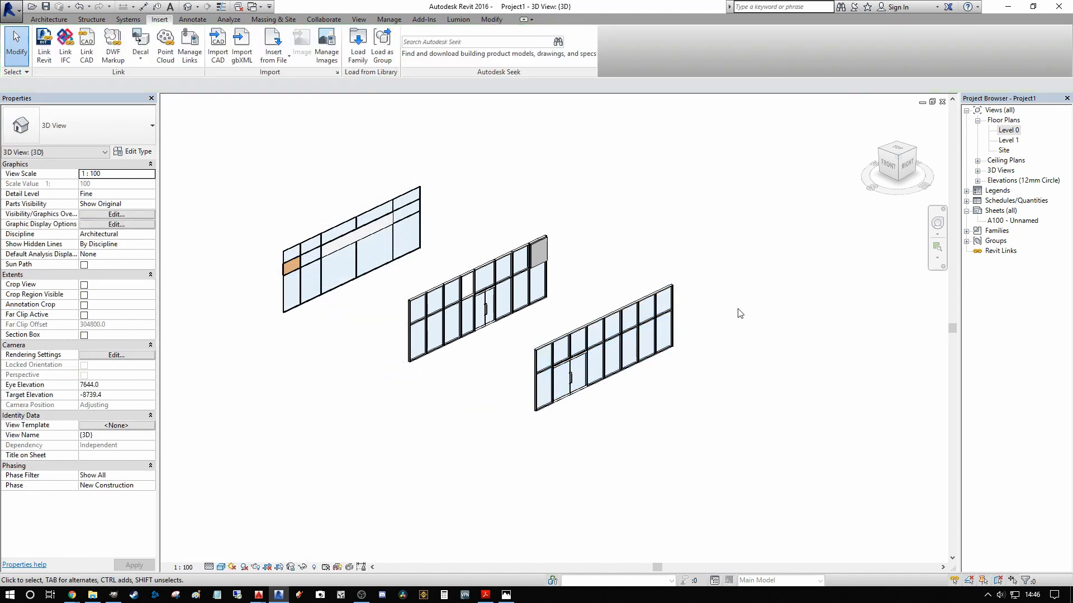
# Step: In the Level 0 plan, draw a 22000 mm vertical Wall-Ext_22Rdr-100Blk-50Air-30Ins-100LBlk-12P wall beside the storefront wall, with an unconnected height of 5000
pyautogui.doubleClick(1009, 129)
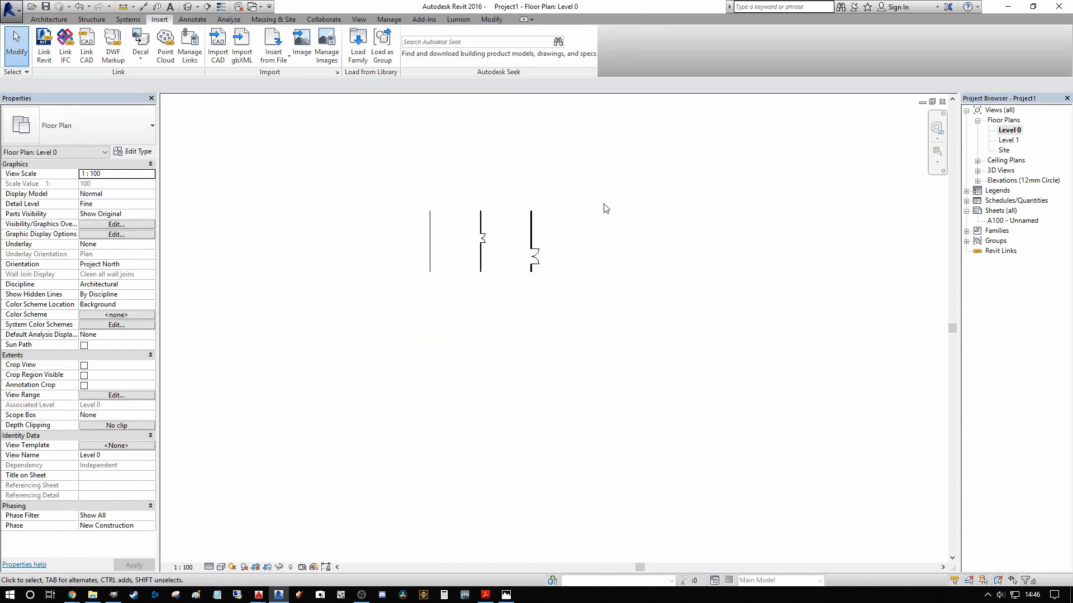
pyautogui.press('w')
pyautogui.press('a')
pyautogui.click(62, 126)
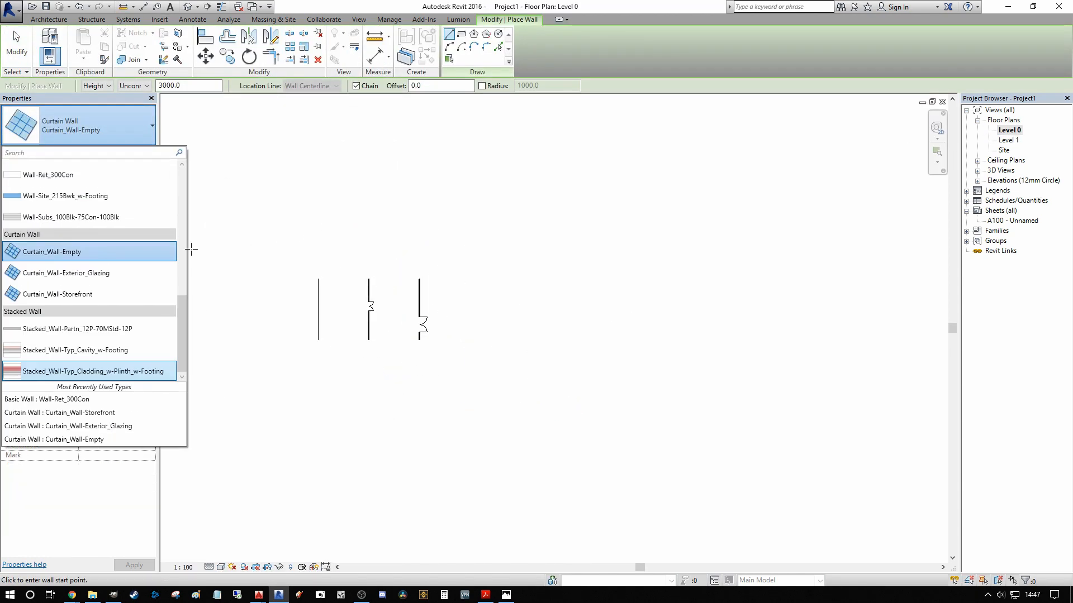
pyautogui.moveTo(180, 319); pyautogui.dragTo(182, 170)
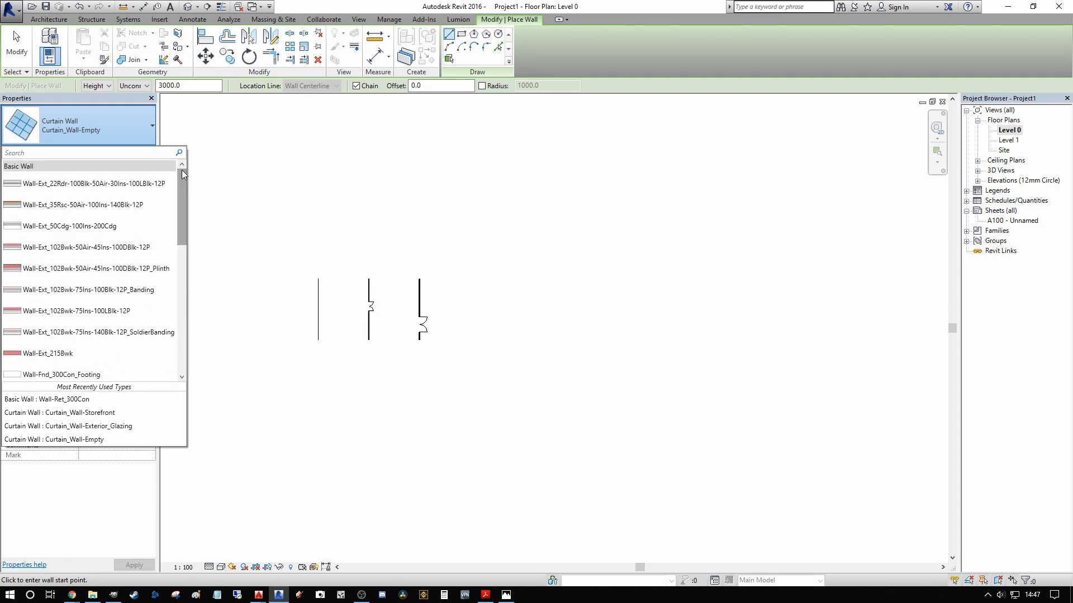
pyautogui.click(73, 188)
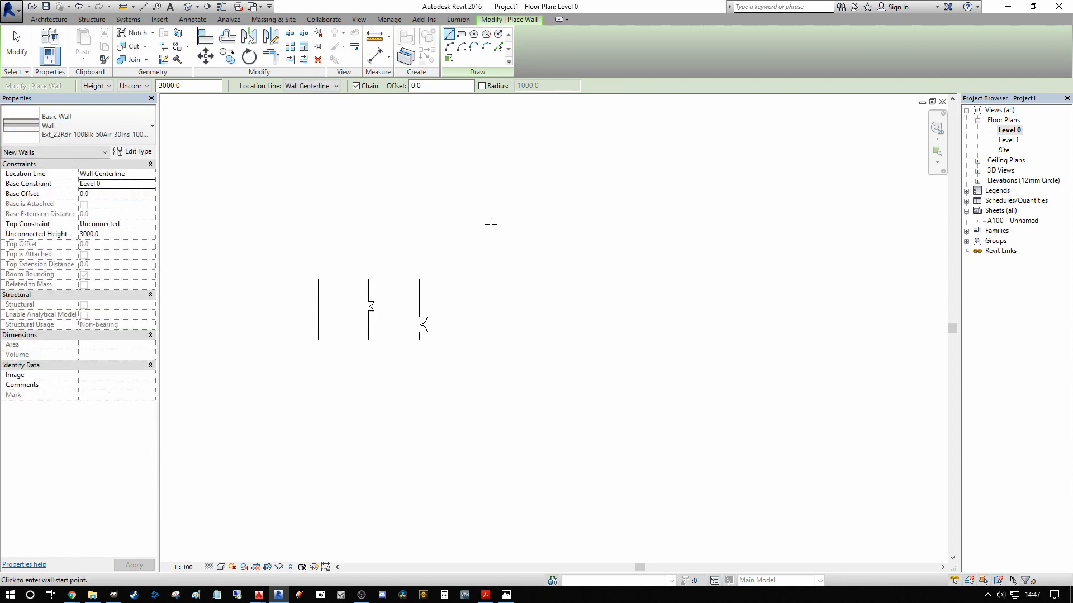
pyautogui.click(135, 234)
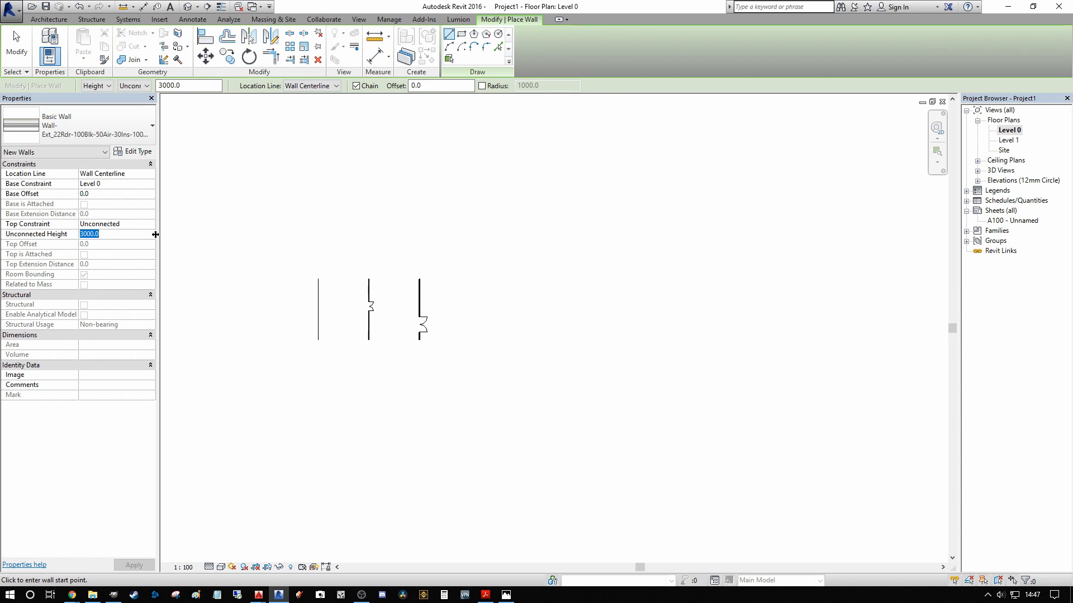
pyautogui.write('50')
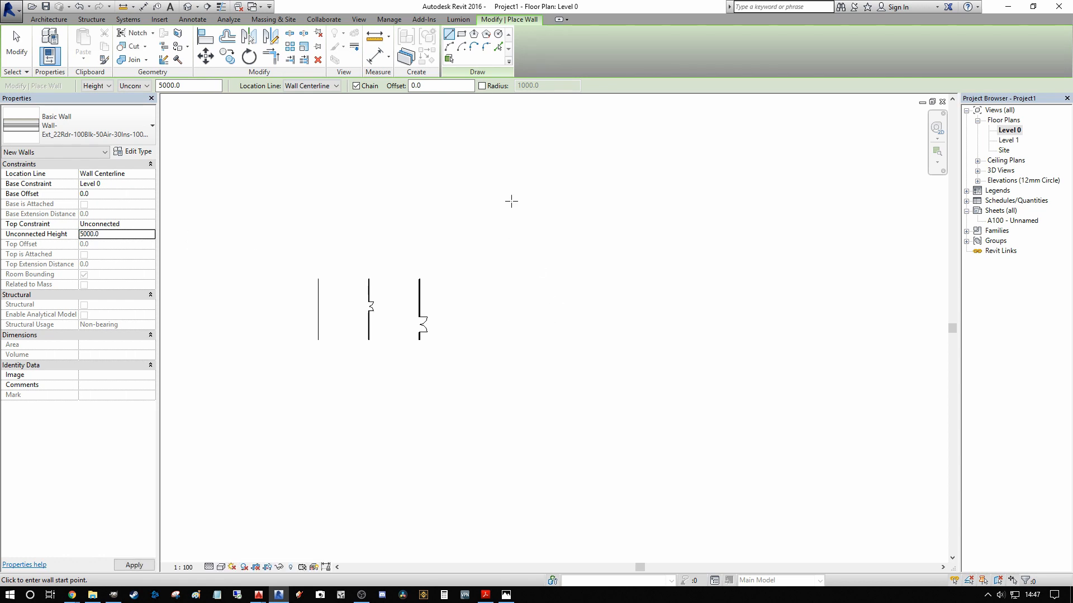
pyautogui.click(493, 196)
pyautogui.click(492, 313)
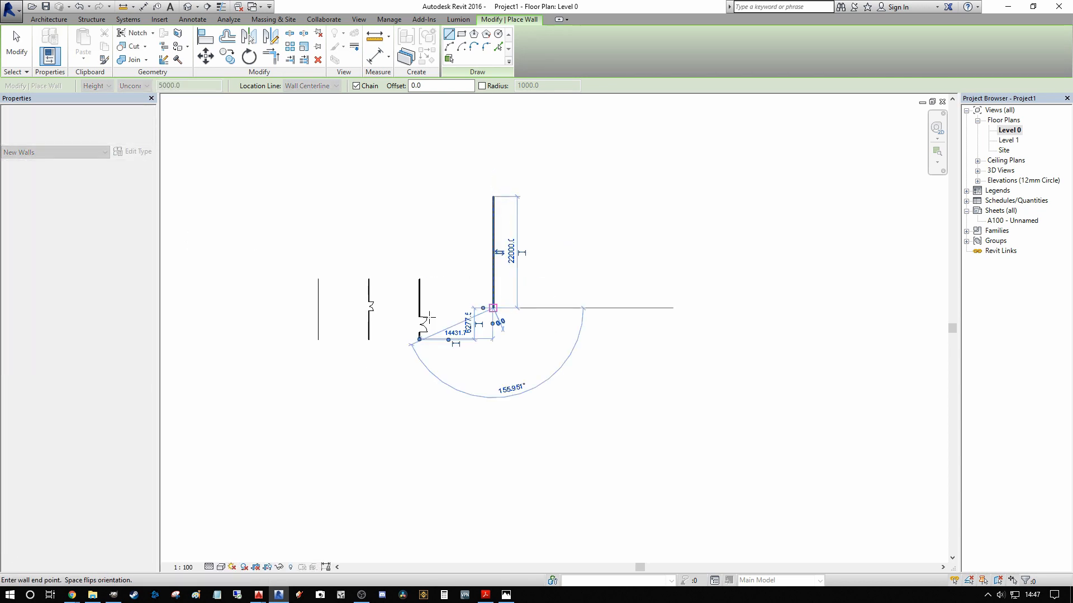
pyautogui.press('Escape')
pyautogui.press('Escape')
# Step: Check the Automatically Embed setting in the type properties of the existing Curtain_Wall-Storefront wall
pyautogui.scroll(4, 468, 259)
pyautogui.scroll(2, 515, 242)
pyautogui.scroll(-3, 516, 241)
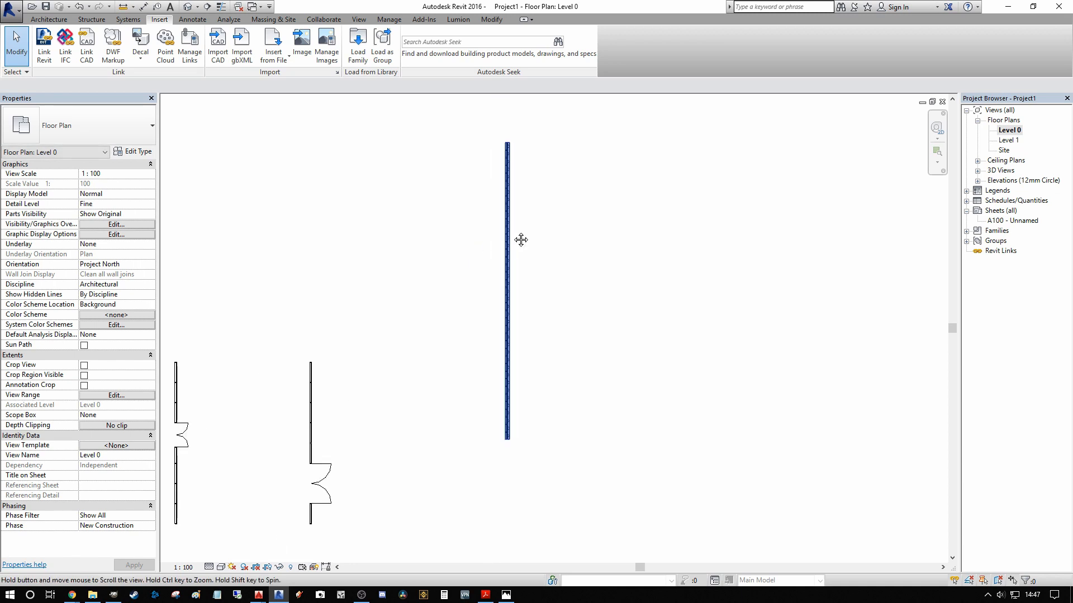
pyautogui.moveTo(509, 241); pyautogui.dragTo(480, 227, button='middle')
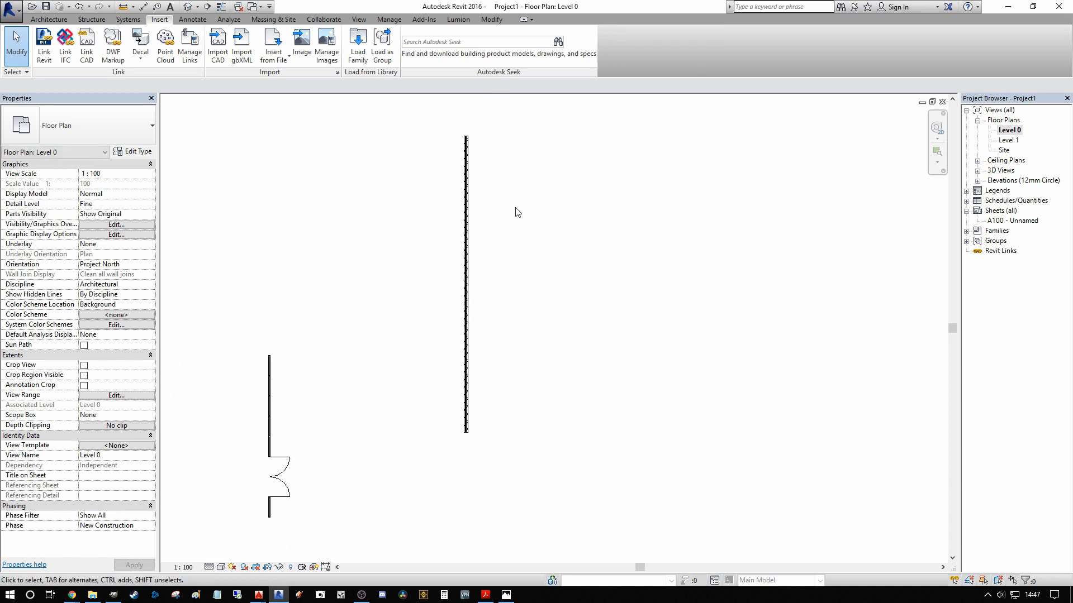
pyautogui.moveTo(362, 394); pyautogui.dragTo(479, 326, button='middle')
pyautogui.scroll(1, 386, 342)
pyautogui.click(389, 354)
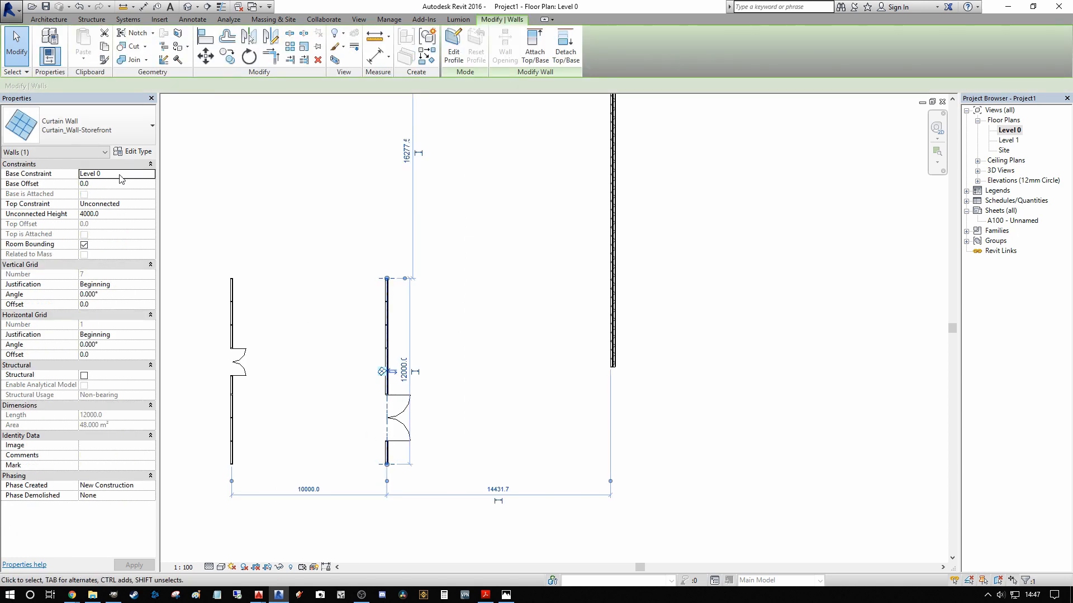
pyautogui.click(130, 152)
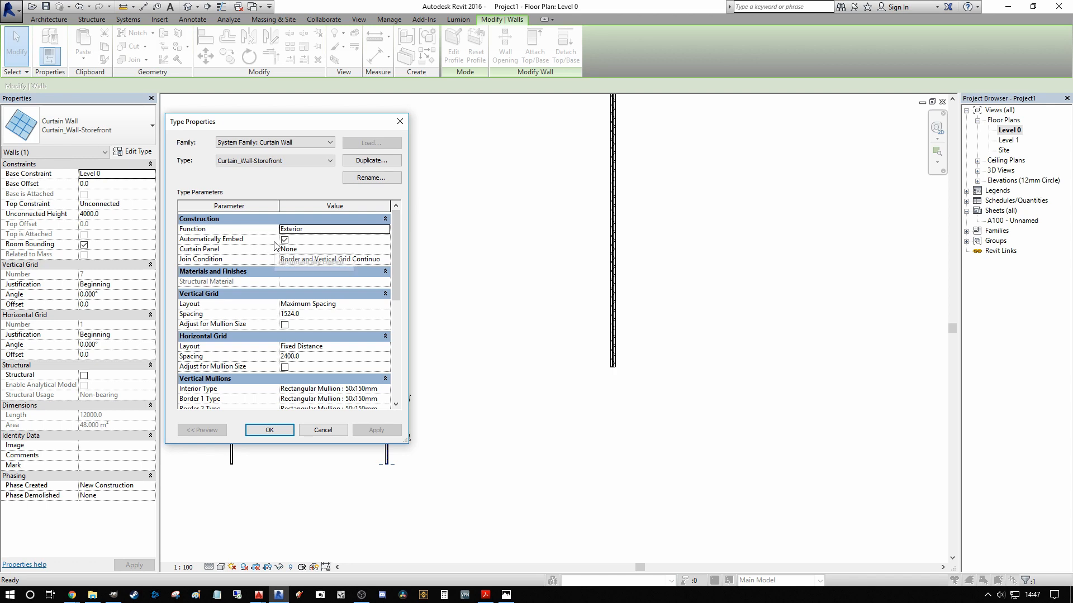
pyautogui.click(406, 123)
pyautogui.scroll(-2, 565, 209)
pyautogui.press('Escape')
# Step: Draw a Curtain_Wall-Storefront wall about 10500 mm long along the centreline of the new exterior wall, with an unconnected height of 3000
pyautogui.moveTo(673, 225); pyautogui.dragTo(503, 280, button='middle')
pyautogui.press('w')
pyautogui.press('a')
pyautogui.scroll(2, 410, 235)
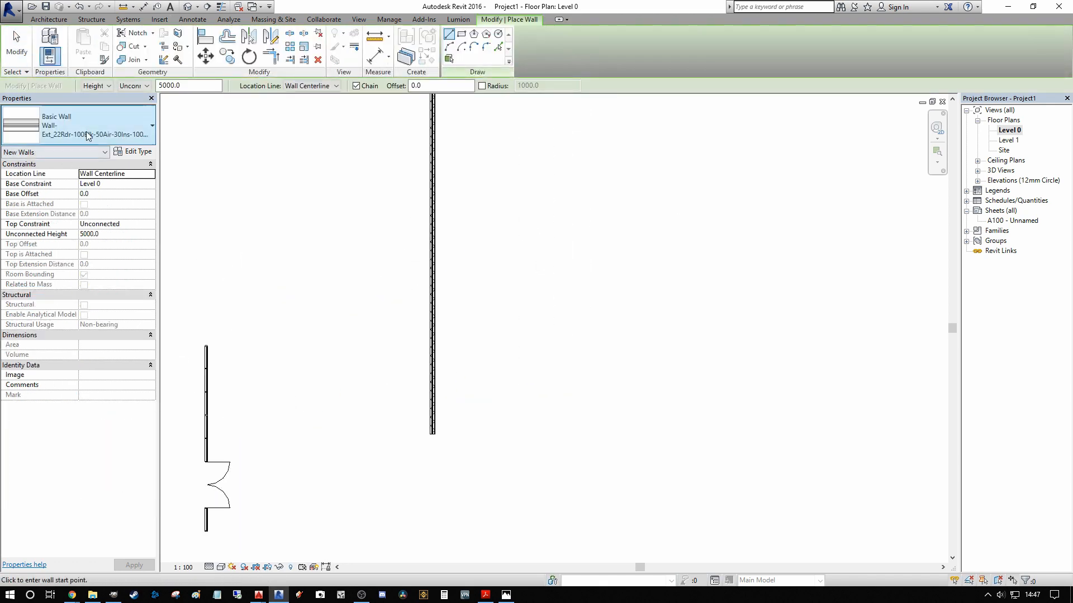
pyautogui.click(112, 125)
pyautogui.moveTo(184, 225); pyautogui.dragTo(184, 307)
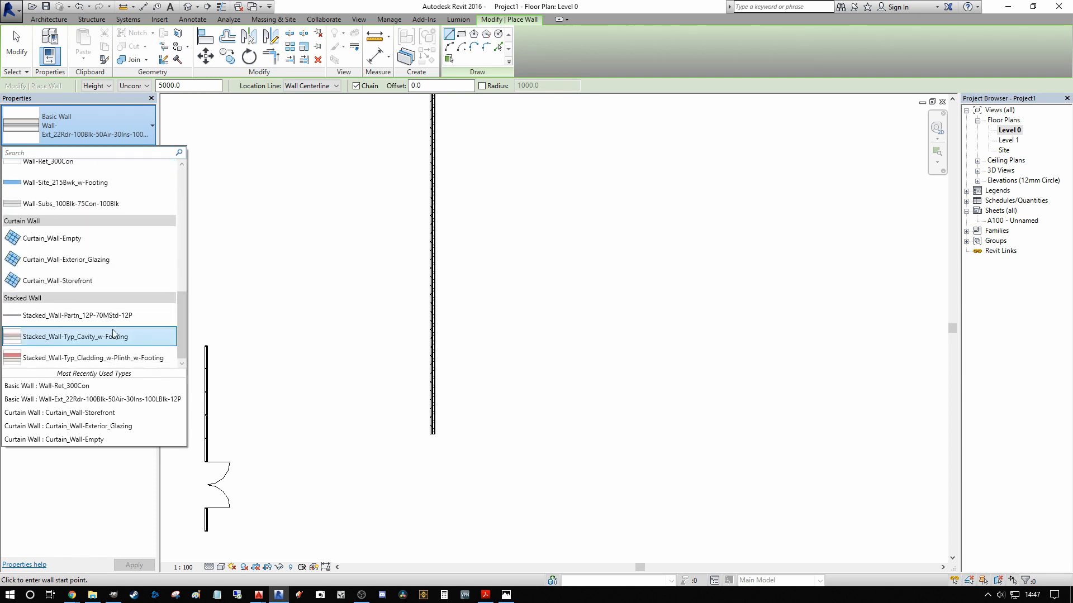
pyautogui.click(84, 280)
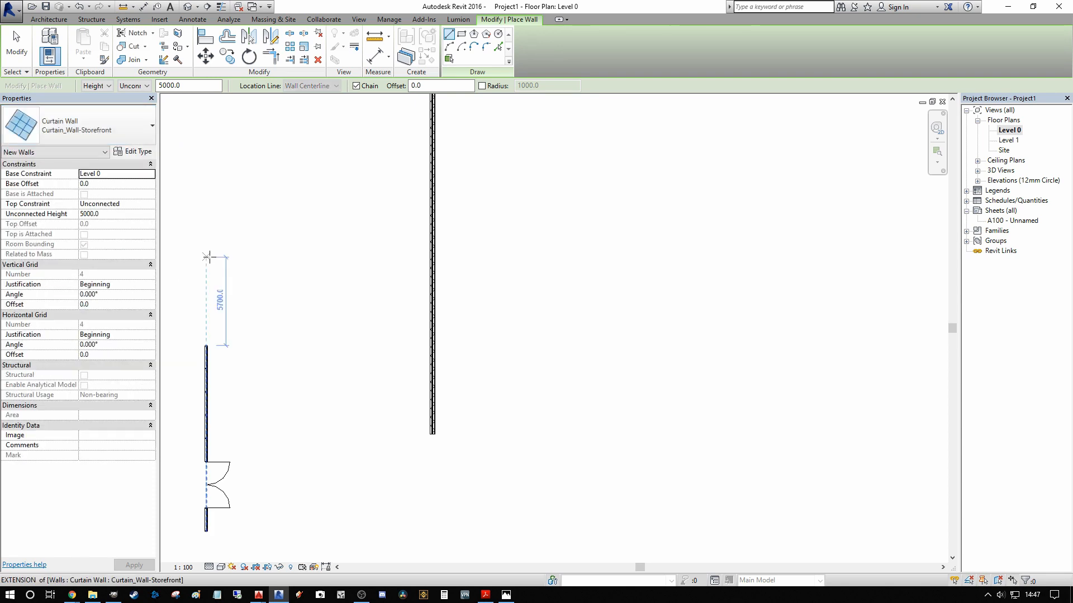
pyautogui.click(123, 204)
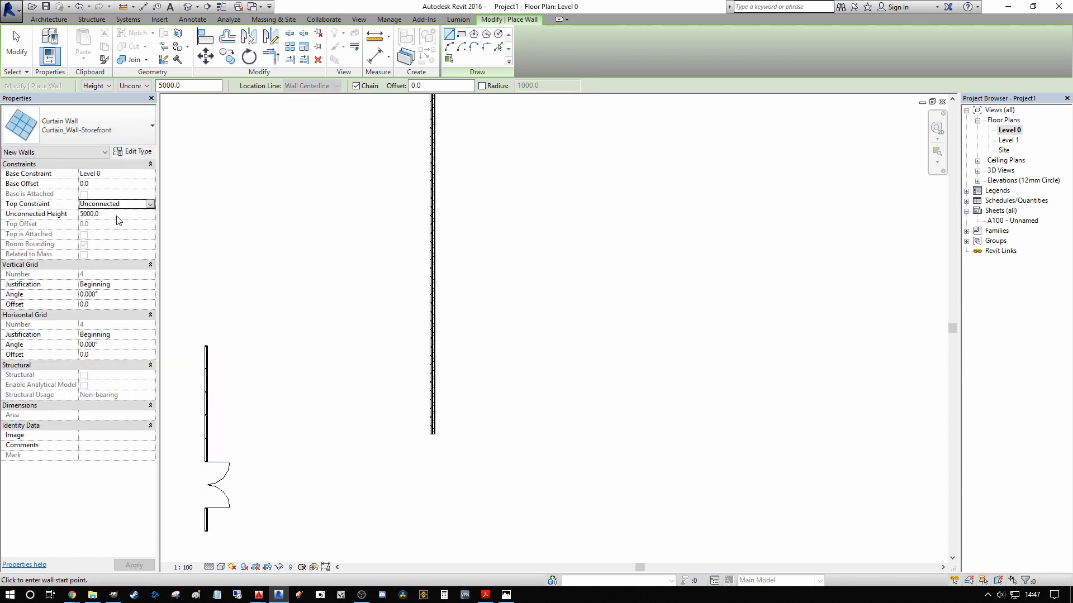
pyautogui.click(119, 214)
pyautogui.write('3000')
pyautogui.scroll(2, 385, 138)
pyautogui.click(439, 149)
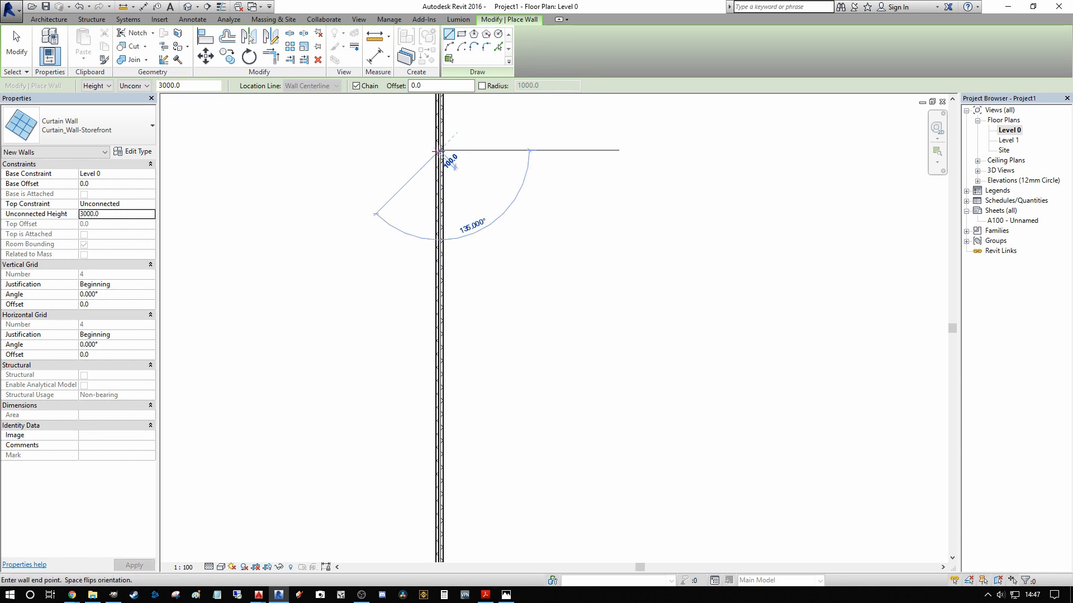
pyautogui.click(439, 397)
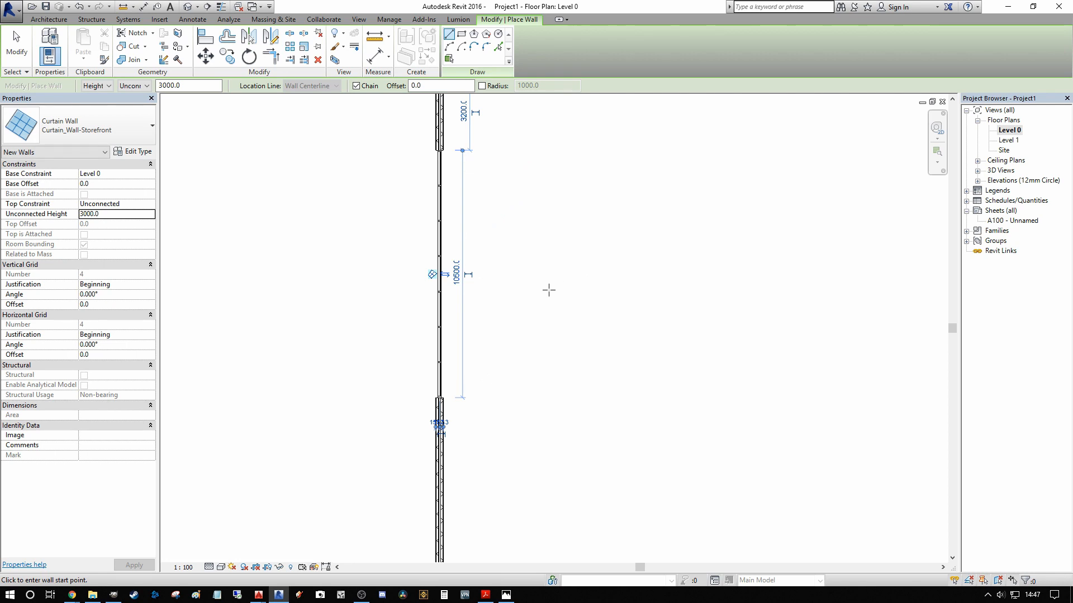
pyautogui.scroll(-4, 565, 316)
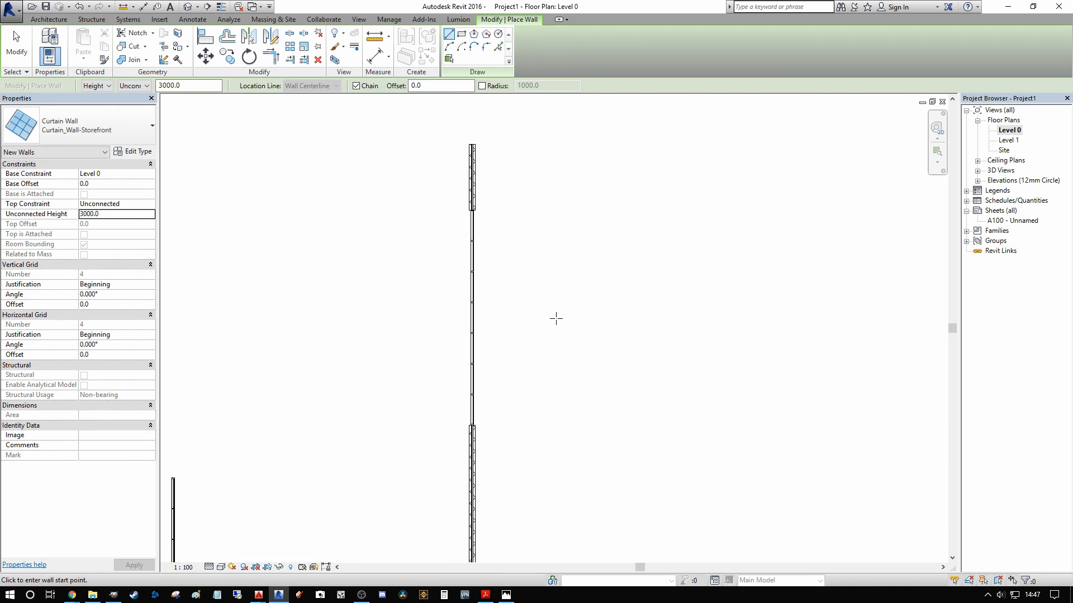
pyautogui.press('Escape')
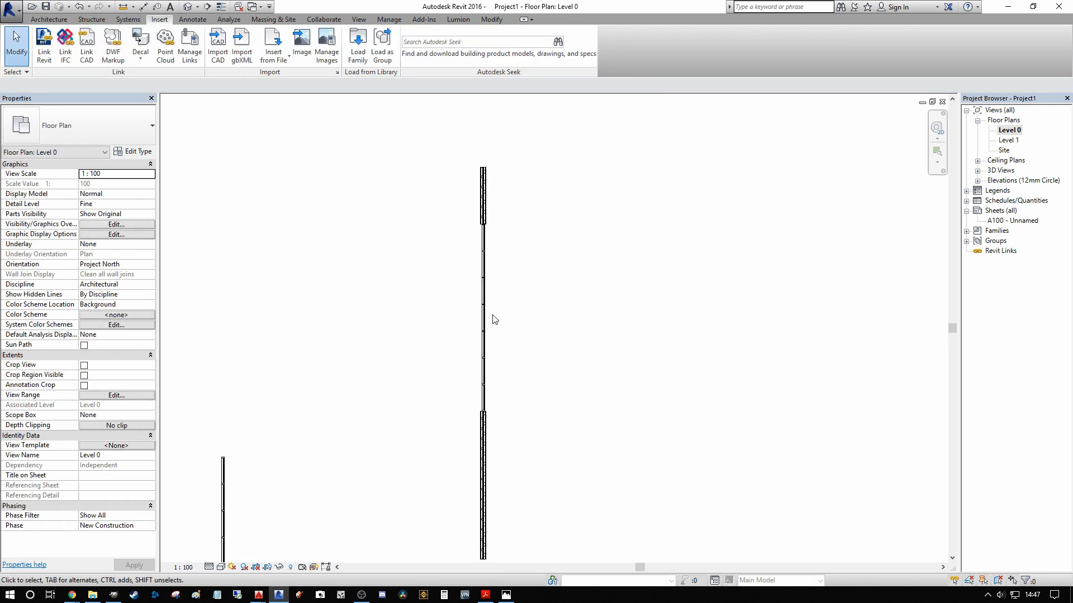
# Step: Examine the storefront embedded in the exterior wall in the 3D view
pyautogui.moveTo(494, 319); pyautogui.dragTo(537, 308, button='middle')
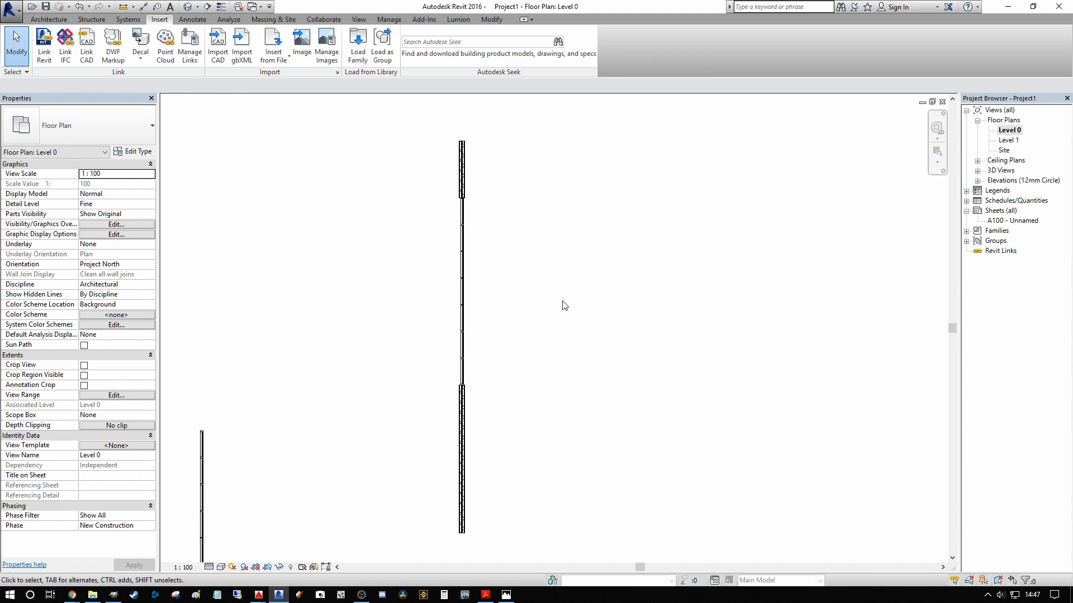
pyautogui.click(187, 7)
pyautogui.scroll(-2, 495, 190)
pyautogui.moveTo(674, 308); pyautogui.dragTo(466, 351, button='middle')
pyautogui.scroll(2, 578, 341)
pyautogui.keyDown('shift'); pyautogui.moveTo(578, 340); pyautogui.dragTo(565, 291, button='middle'); pyautogui.keyUp('shift')
pyautogui.scroll(2, 400, 294)
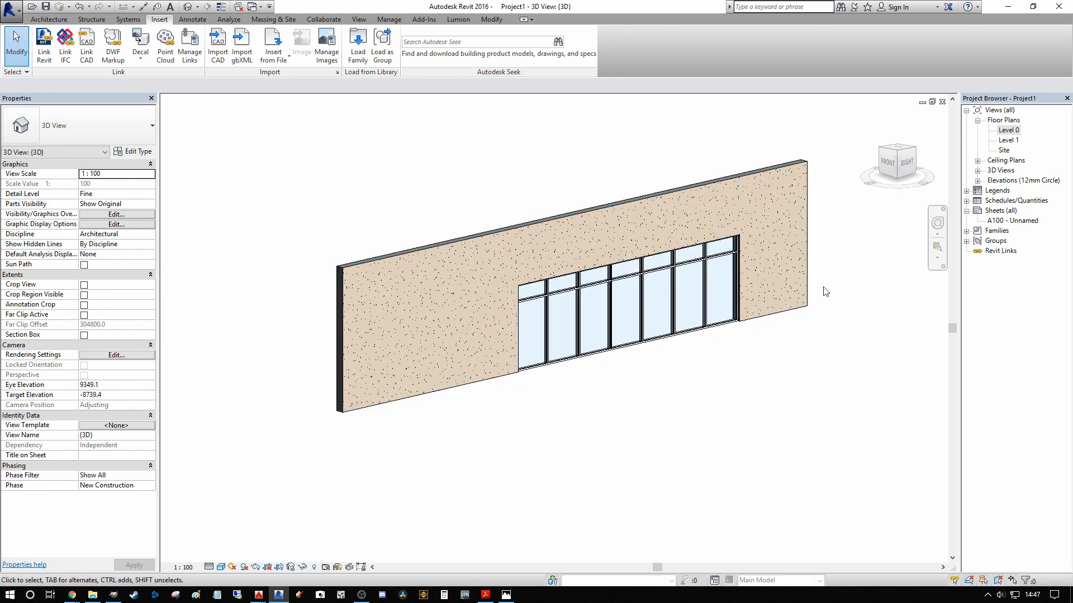
# Step: Edit the exterior wall's profile from the right side, sketching an opening about 4200 mm wide and 1950 mm high up from its base line
pyautogui.click(798, 311)
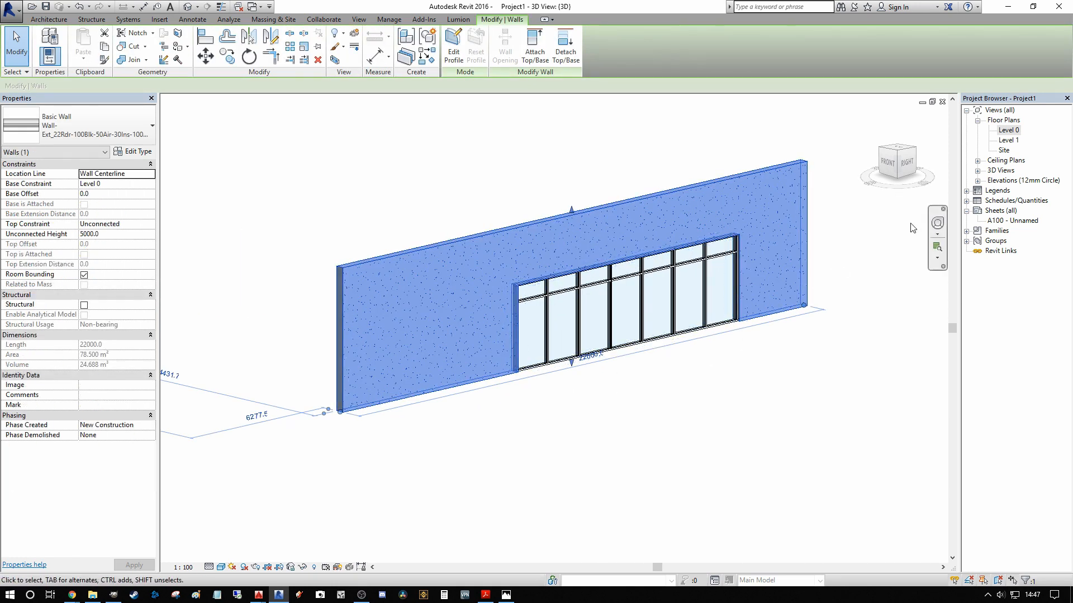
pyautogui.click(906, 164)
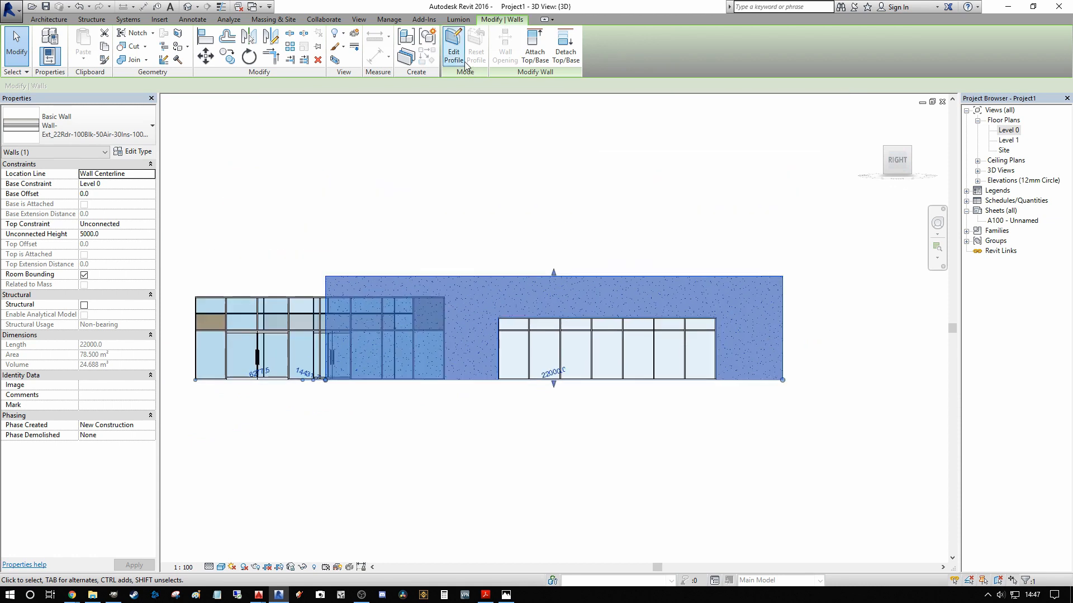
pyautogui.click(453, 44)
pyautogui.click(475, 35)
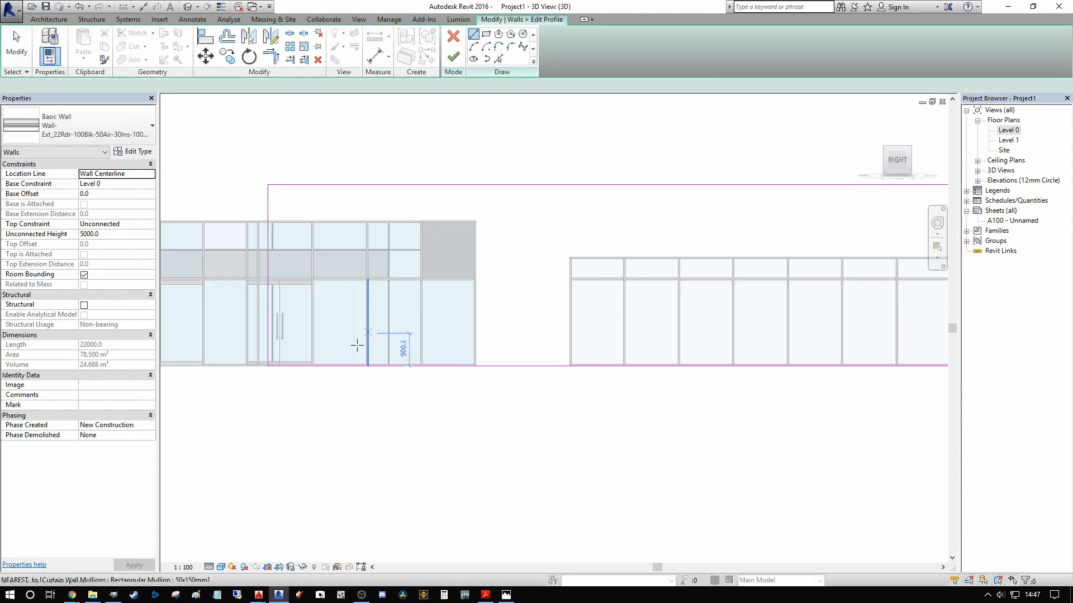
pyautogui.click(339, 366)
pyautogui.click(340, 295)
pyautogui.click(492, 294)
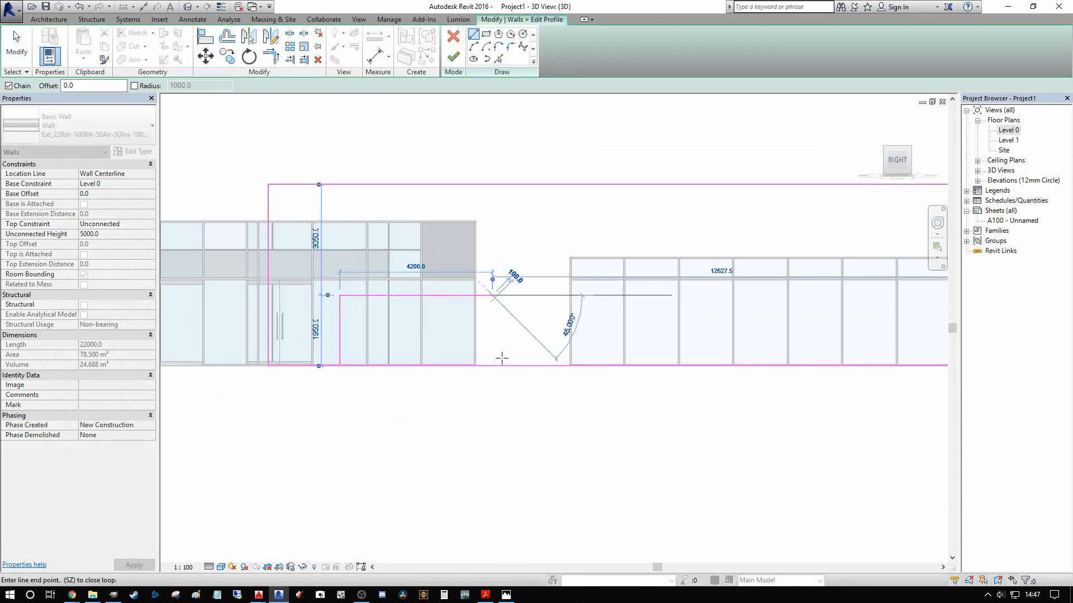
pyautogui.click(492, 366)
pyautogui.press('Escape')
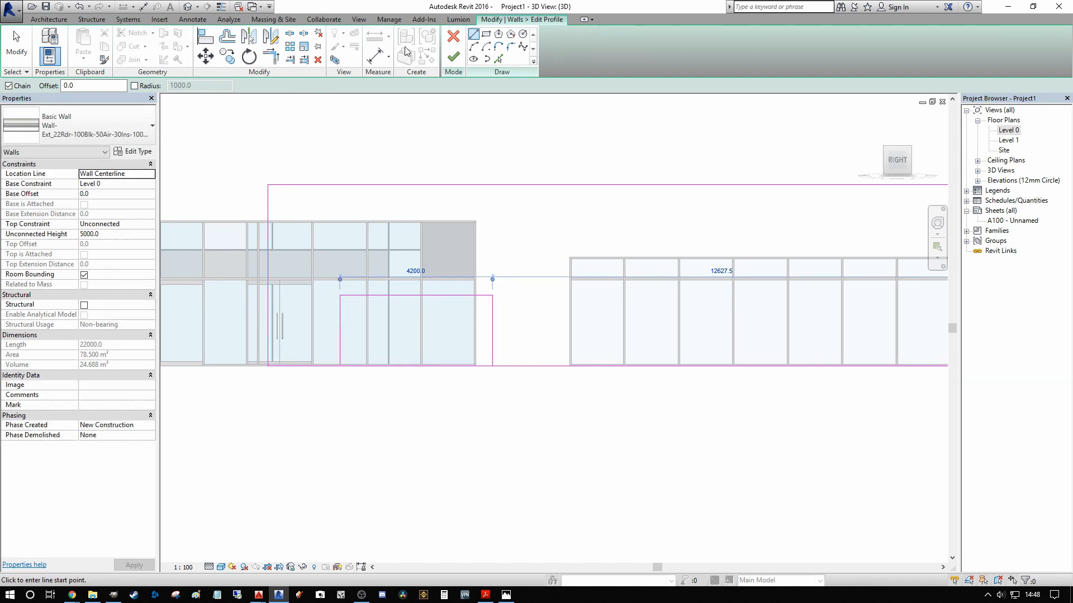
# Step: Split the profile's base line inside the opening, trim it to both opening sides, and finish the profile edit
pyautogui.click(289, 33)
pyautogui.click(396, 366)
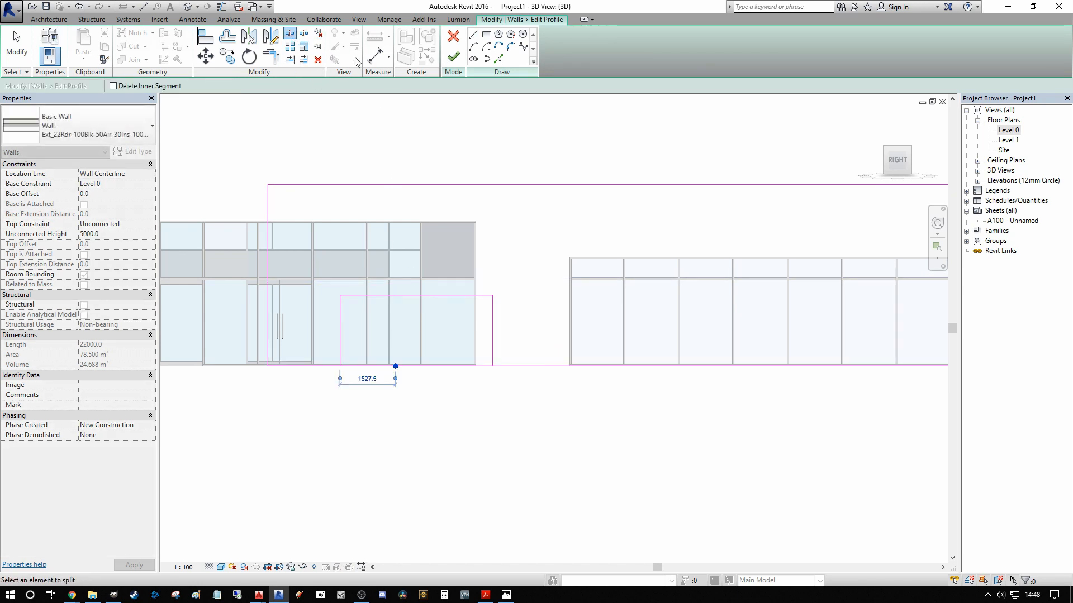
pyautogui.click(277, 60)
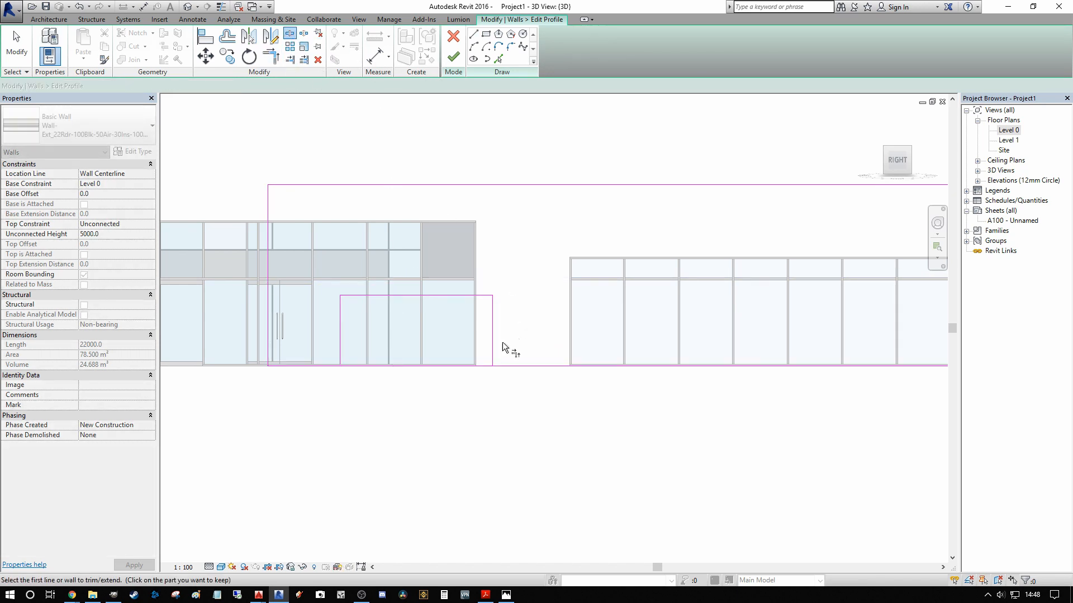
pyautogui.click(323, 367)
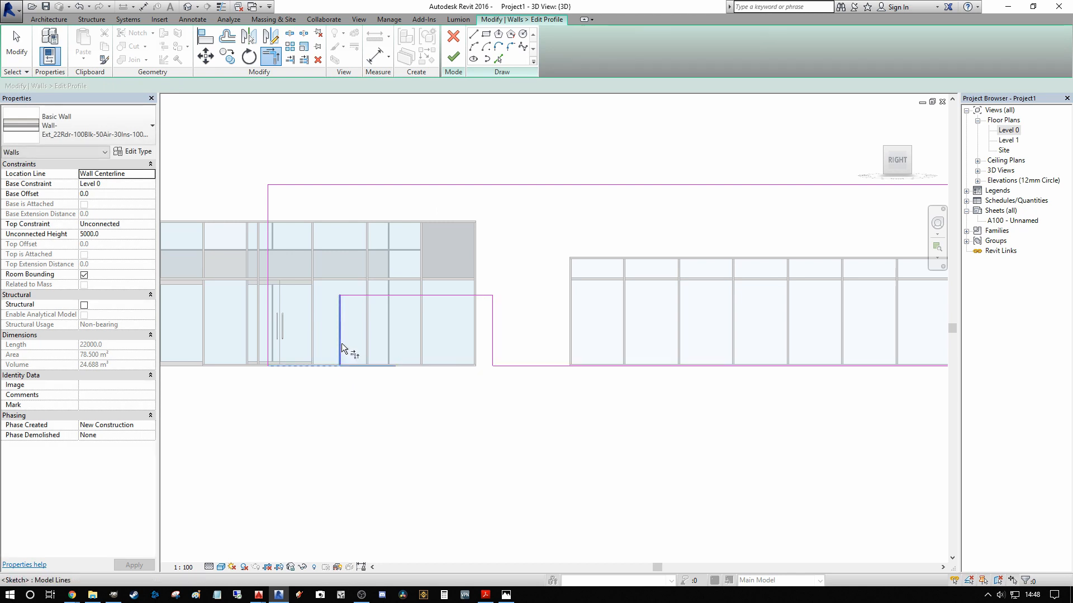
pyautogui.click(341, 343)
pyautogui.click(454, 57)
# Step: Examine the profile-cut opening beside the embedded storefront in the 3D view
pyautogui.scroll(-2, 522, 142)
pyautogui.keyDown('shift'); pyautogui.moveTo(551, 174); pyautogui.dragTo(567, 352, button='middle'); pyautogui.keyUp('shift')
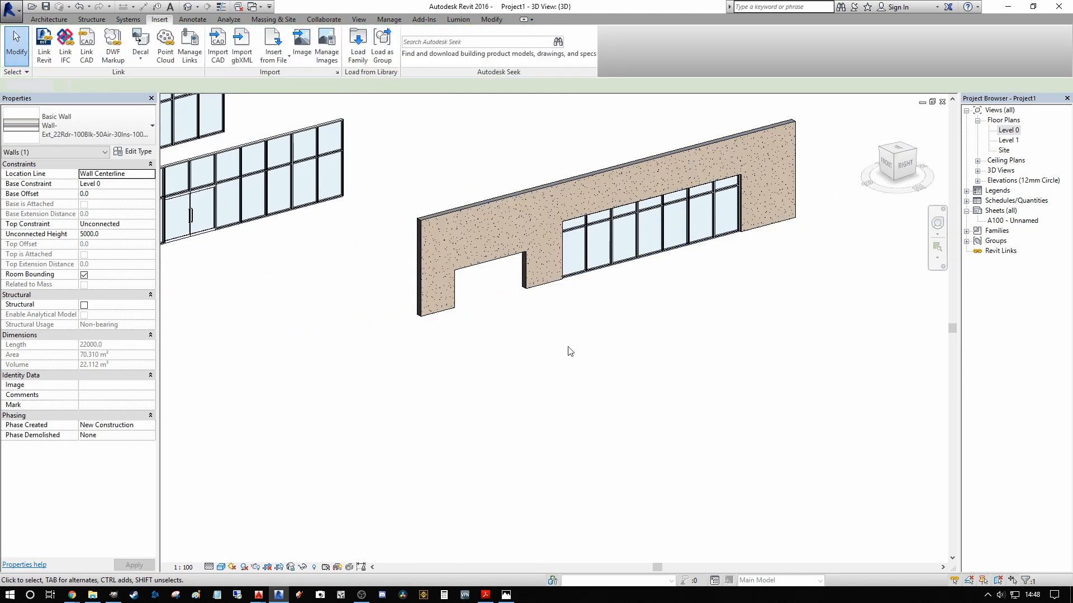
pyautogui.scroll(2, 542, 298)
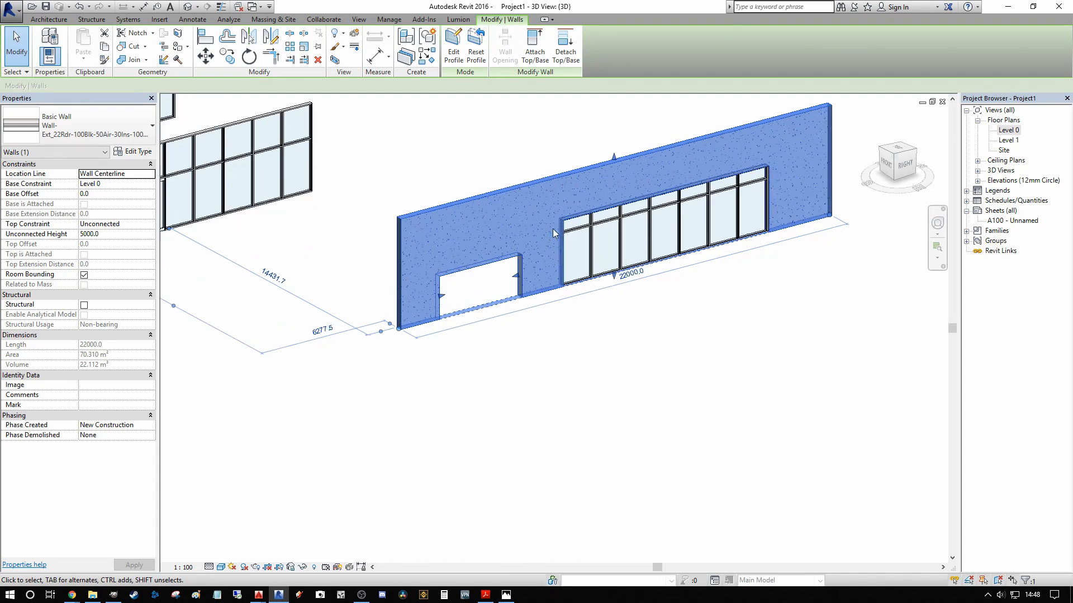
pyautogui.scroll(-2, 475, 335)
pyautogui.click(510, 334)
pyautogui.scroll(2, 650, 240)
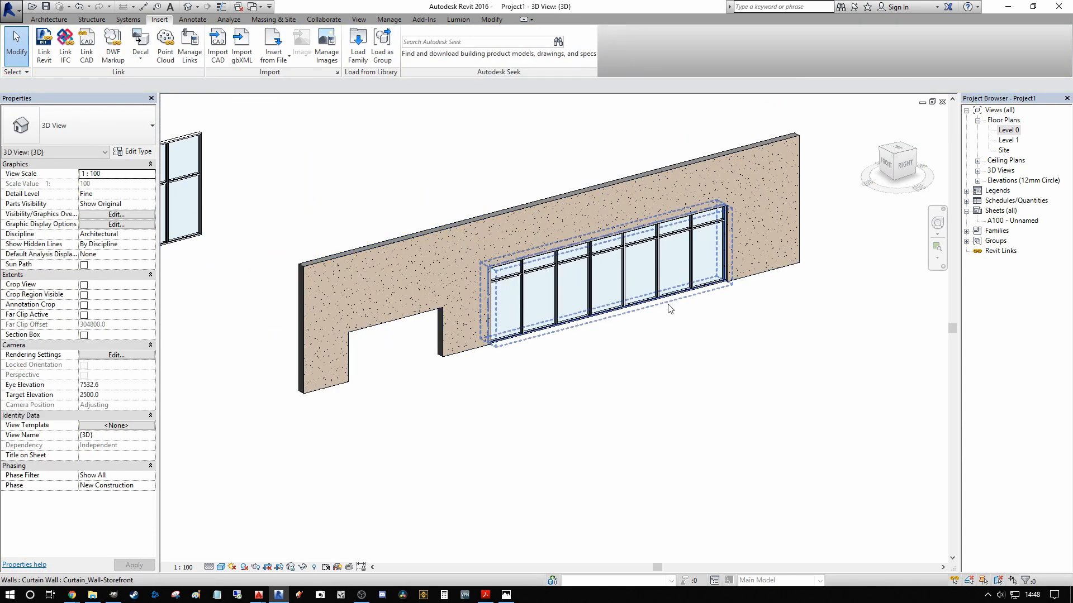
# Step: Review the Automatically Embed option in the embedded storefront's type properties and close them without changes
pyautogui.click(670, 309)
pyautogui.click(139, 153)
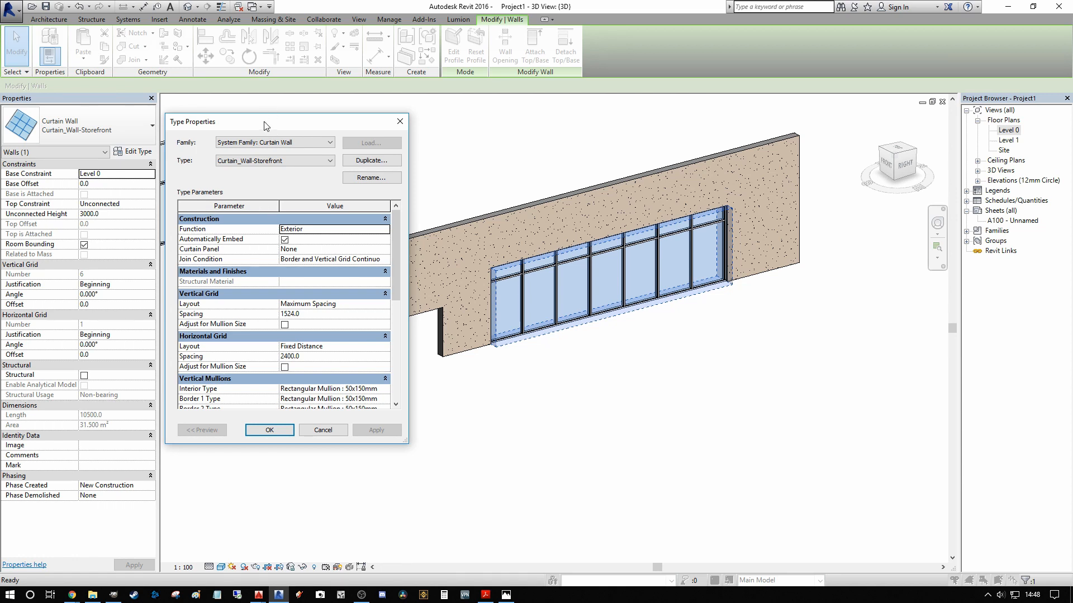
pyautogui.moveTo(266, 125); pyautogui.dragTo(266, 122)
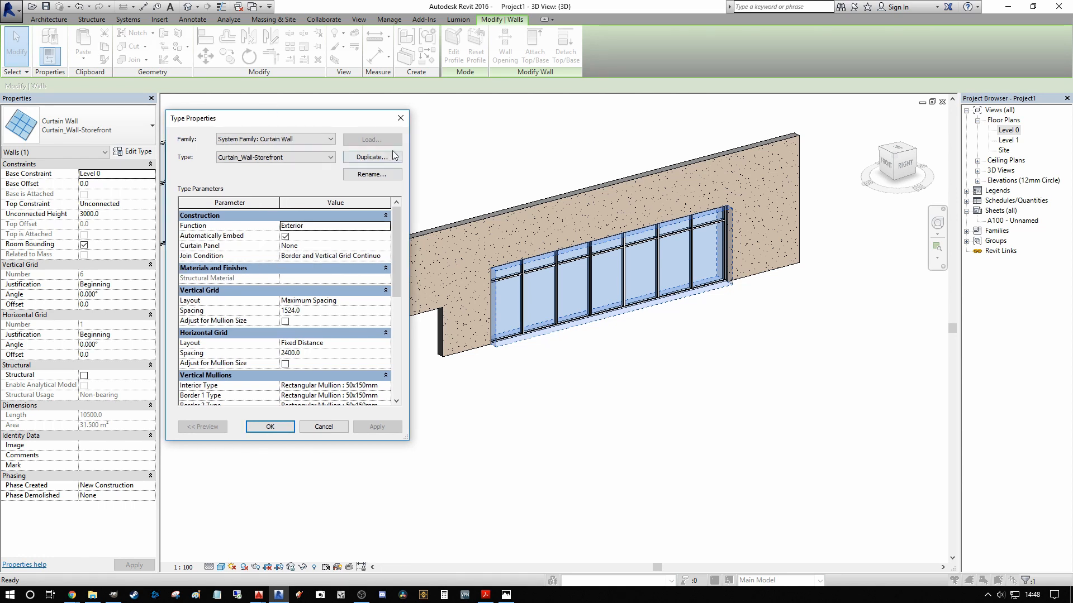
pyautogui.click(400, 117)
pyautogui.click(495, 437)
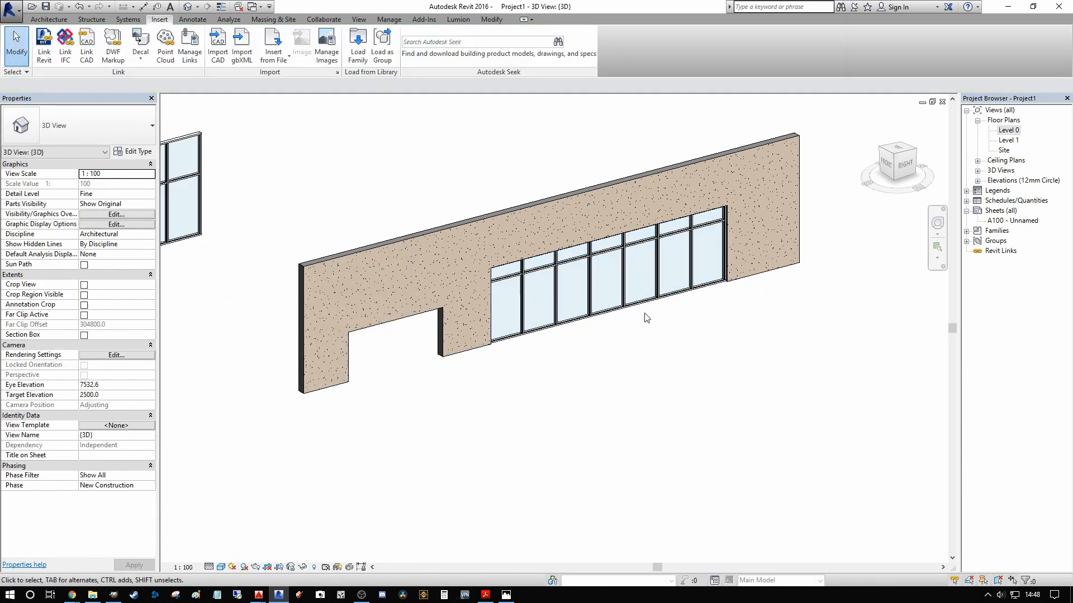
# Step: Select the embedded storefront and adjust its end along the wall to a length of 10600 mm
pyautogui.click(649, 303)
pyautogui.click(662, 313)
pyautogui.click(692, 297)
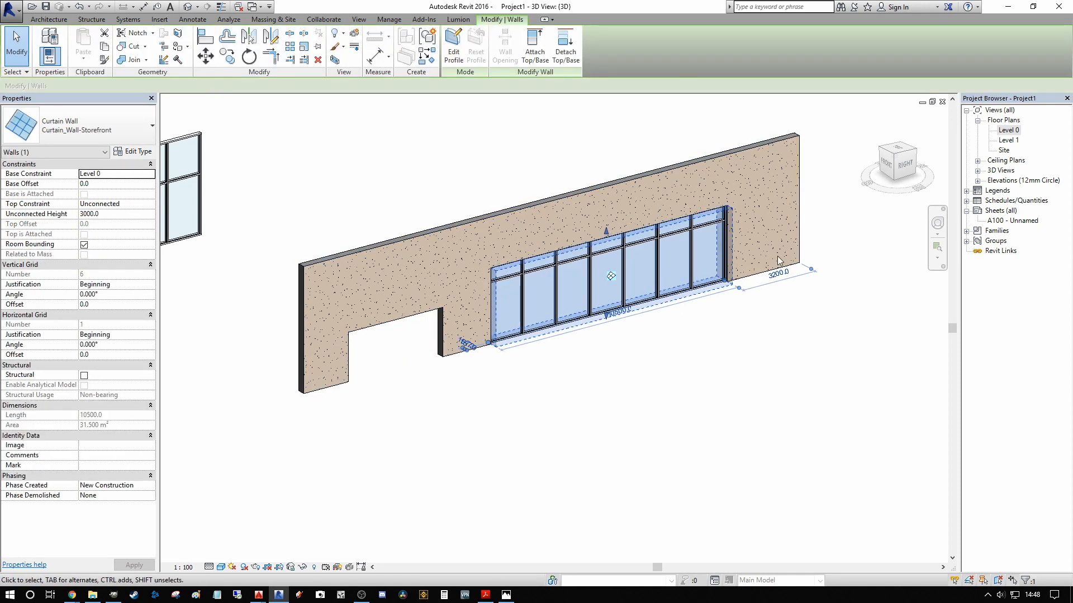
pyautogui.scroll(2, 722, 290)
pyautogui.moveTo(731, 277); pyautogui.dragTo(665, 295)
pyautogui.hotkey('ctrl', 'z')
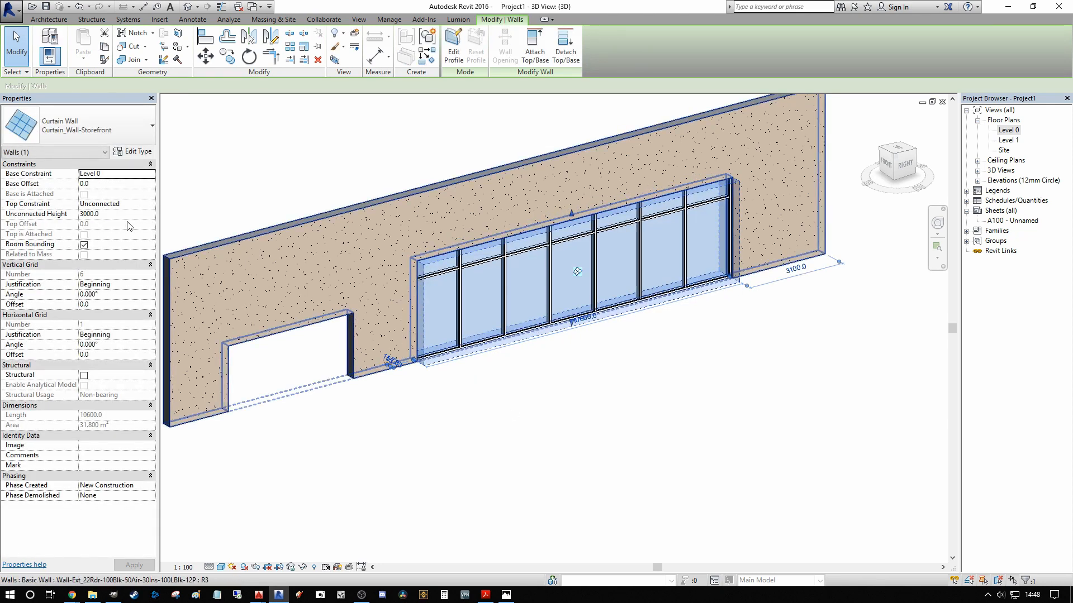
# Step: Set the embedded storefront's unconnected height to 4000 mm
pyautogui.click(129, 214)
pyautogui.write('4')
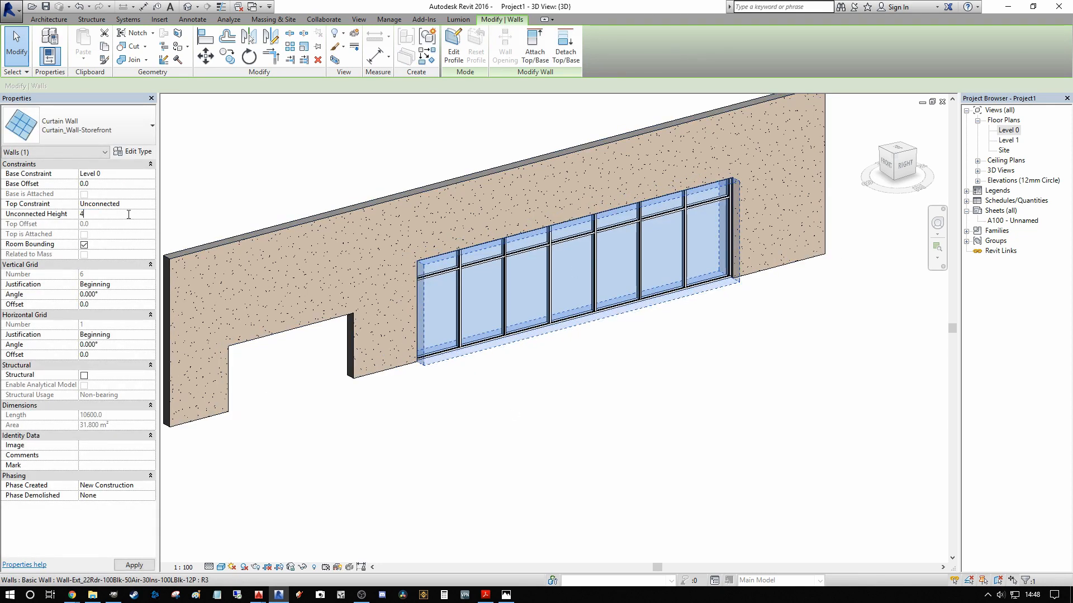
pyautogui.write('000')
pyautogui.press('Return')
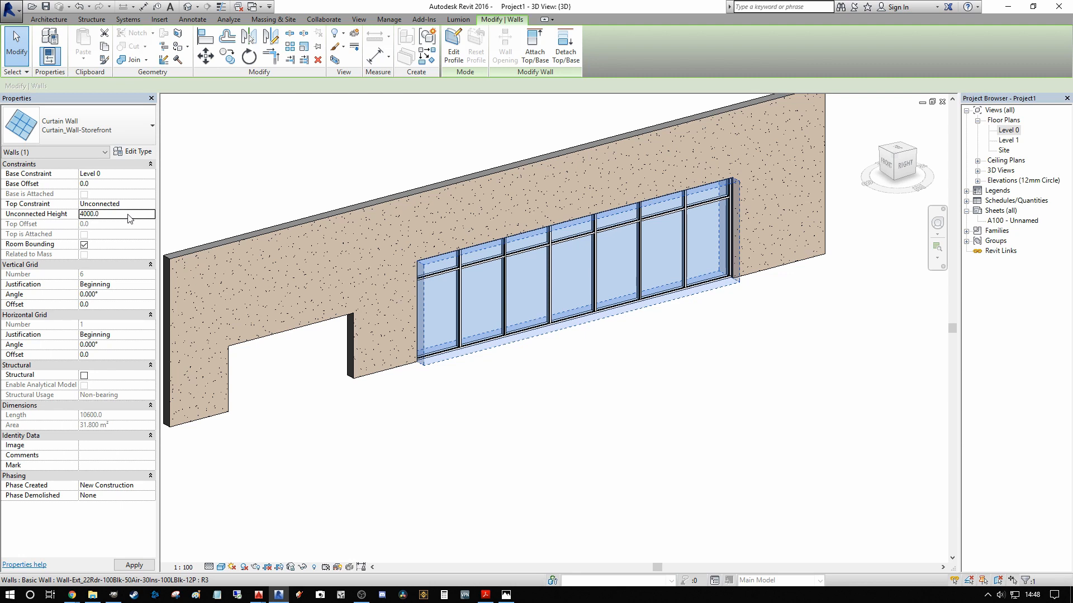
pyautogui.click(435, 146)
pyautogui.scroll(-3, 419, 151)
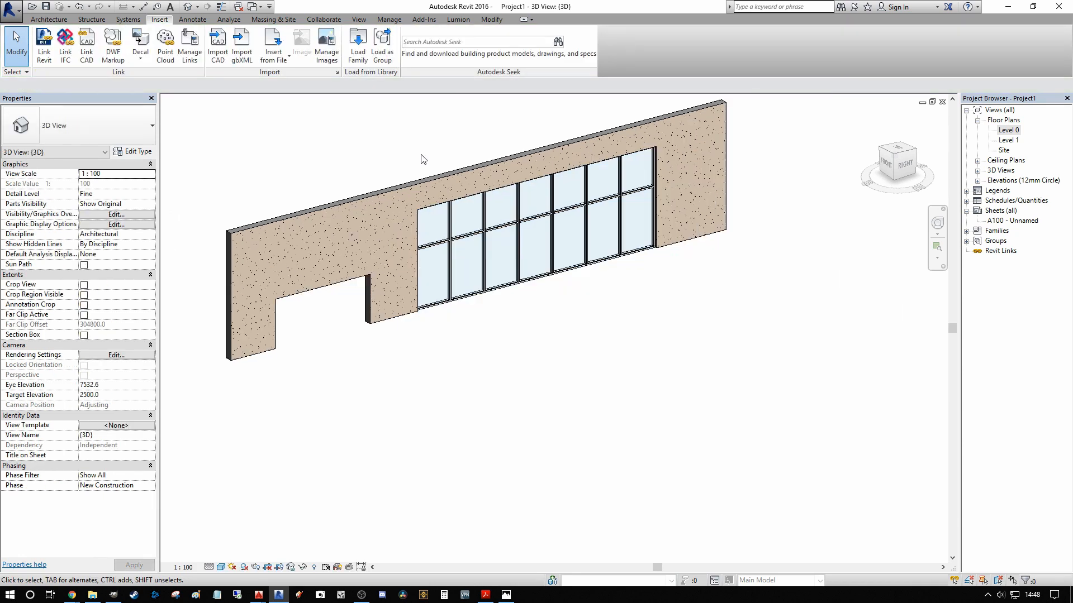
# Step: Examine the embedded storefront beside the profile-cut opening, and the other curtain walls in the 3D view
pyautogui.moveTo(430, 151); pyautogui.dragTo(506, 284, button='middle')
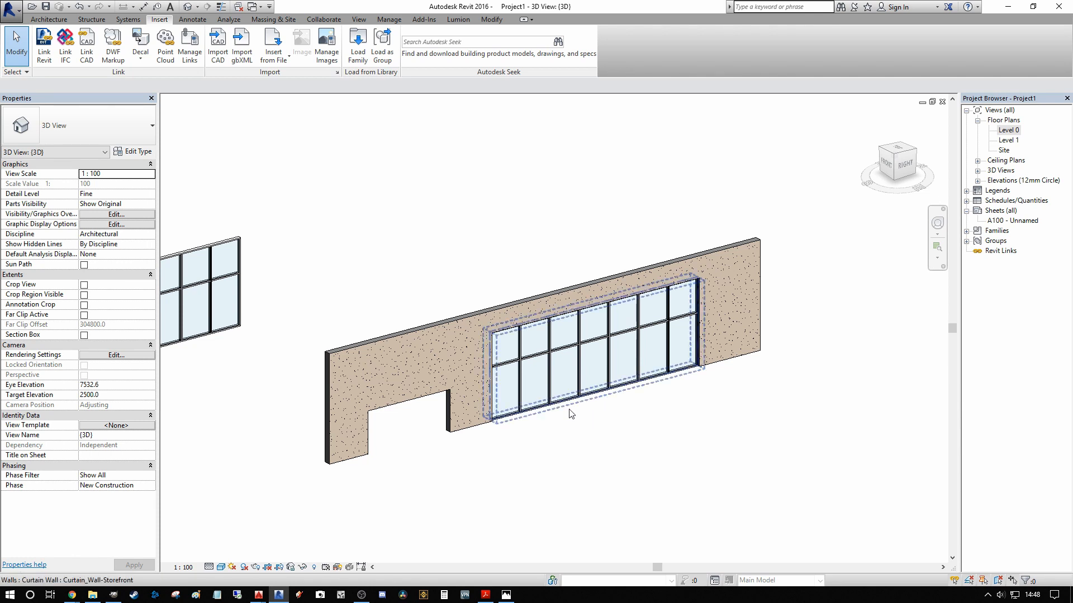
pyautogui.moveTo(570, 434); pyautogui.dragTo(619, 396, button='middle')
pyautogui.scroll(2, 657, 372)
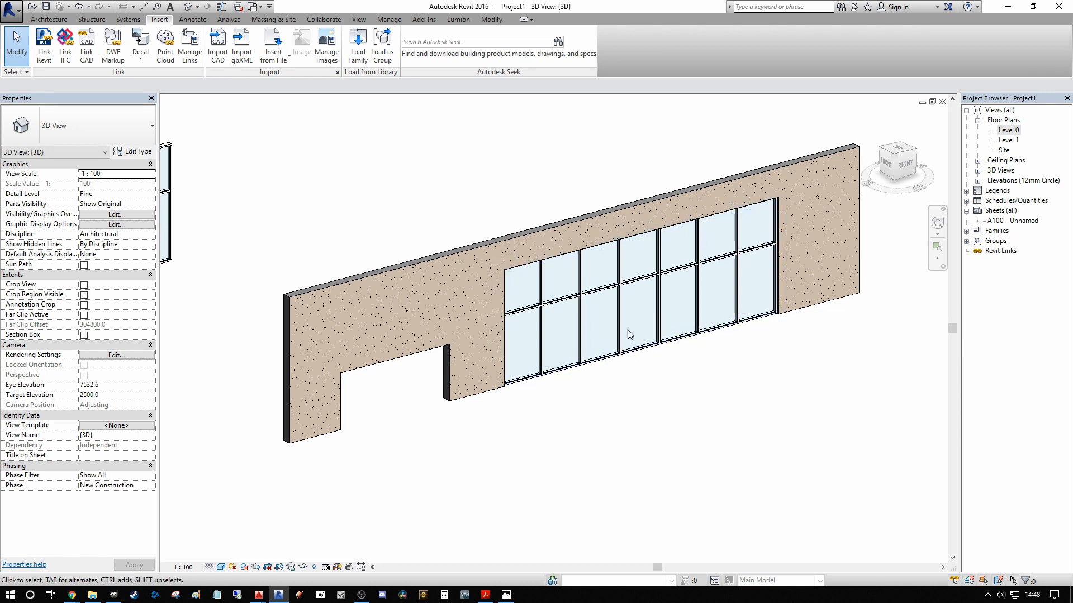
pyautogui.moveTo(558, 438); pyautogui.dragTo(762, 384, button='middle')
pyautogui.scroll(-7, 569, 441)
pyautogui.scroll(6, 447, 283)
pyautogui.moveTo(384, 288); pyautogui.dragTo(484, 271, button='middle')
pyautogui.scroll(1, 484, 270)
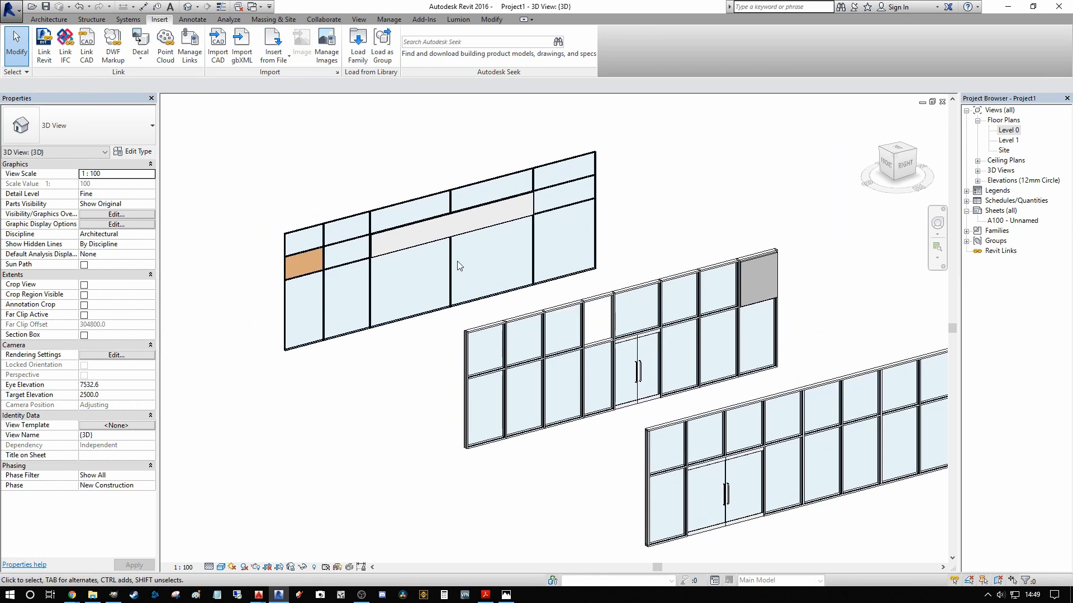
pyautogui.click(457, 261)
pyautogui.scroll(-2, 457, 260)
pyautogui.scroll(1, 447, 265)
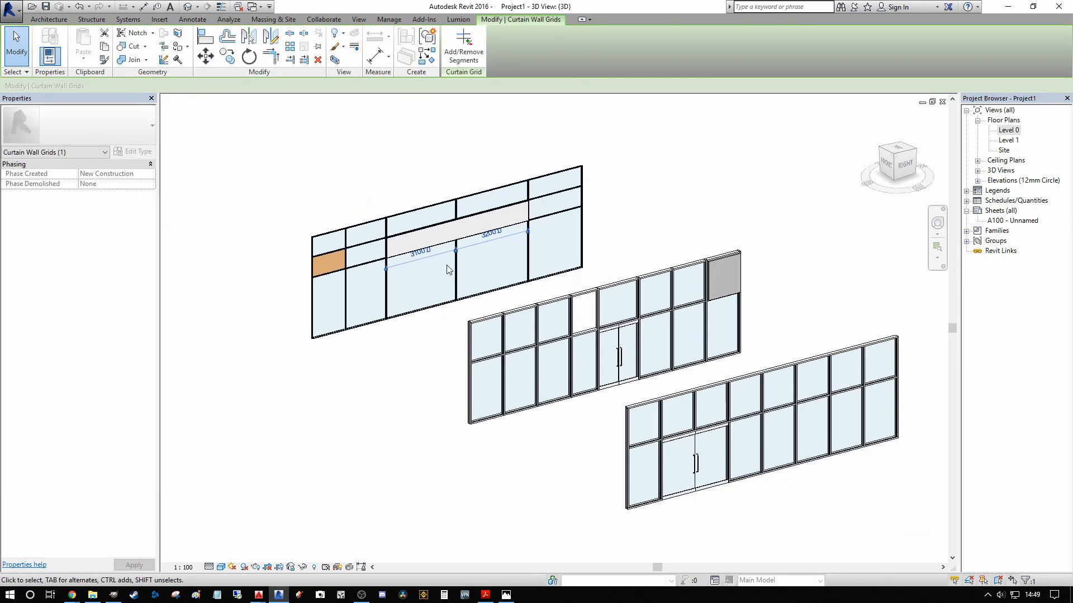
pyautogui.scroll(2, 446, 266)
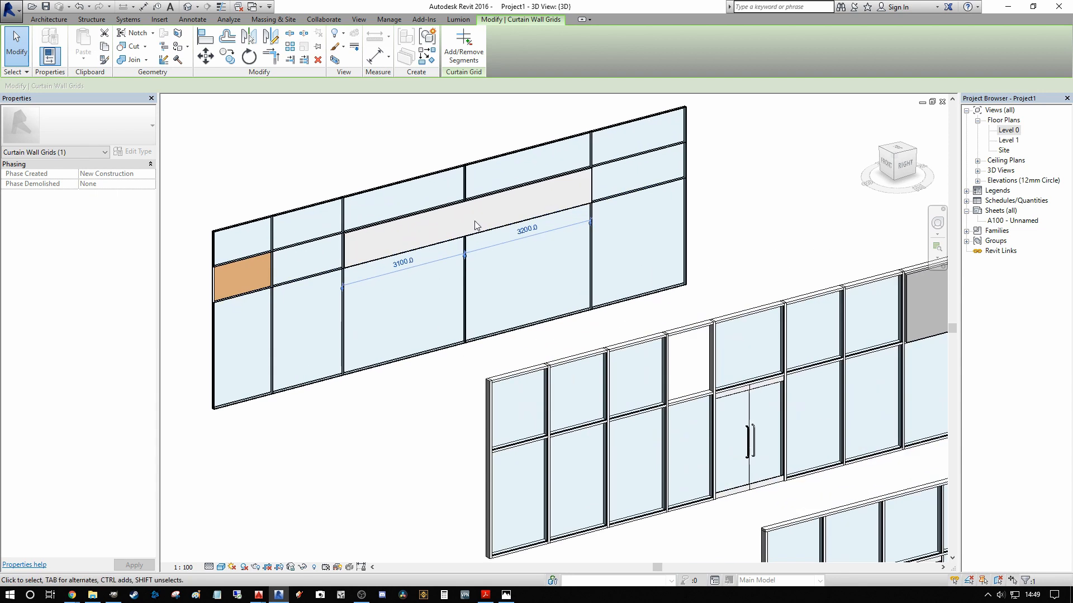
pyautogui.click(467, 271)
pyautogui.scroll(2, 465, 269)
pyautogui.click(466, 270)
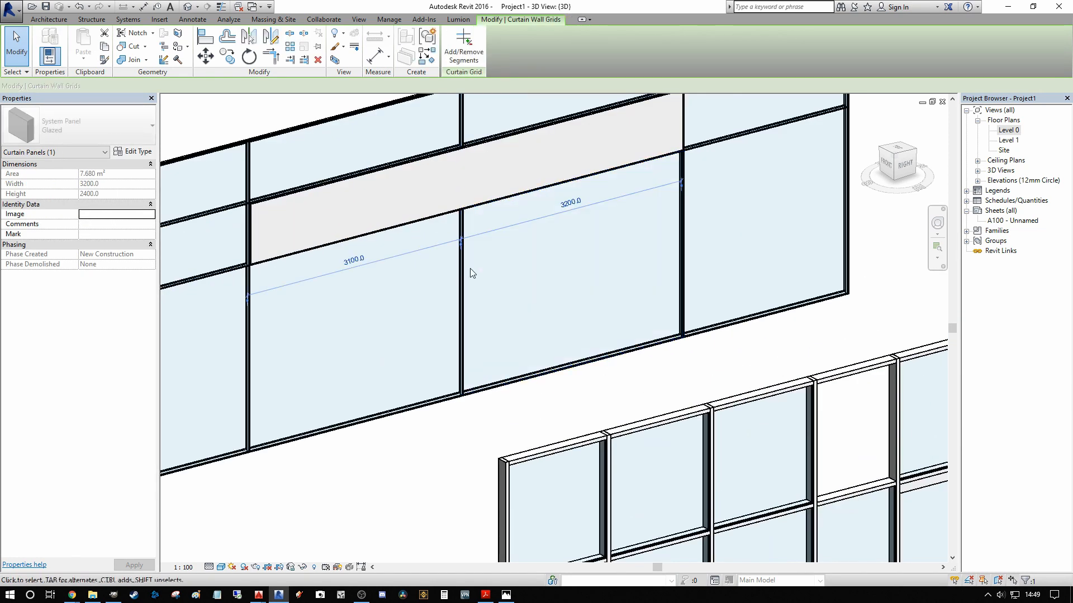
pyautogui.scroll(-2, 515, 287)
pyautogui.press('Escape')
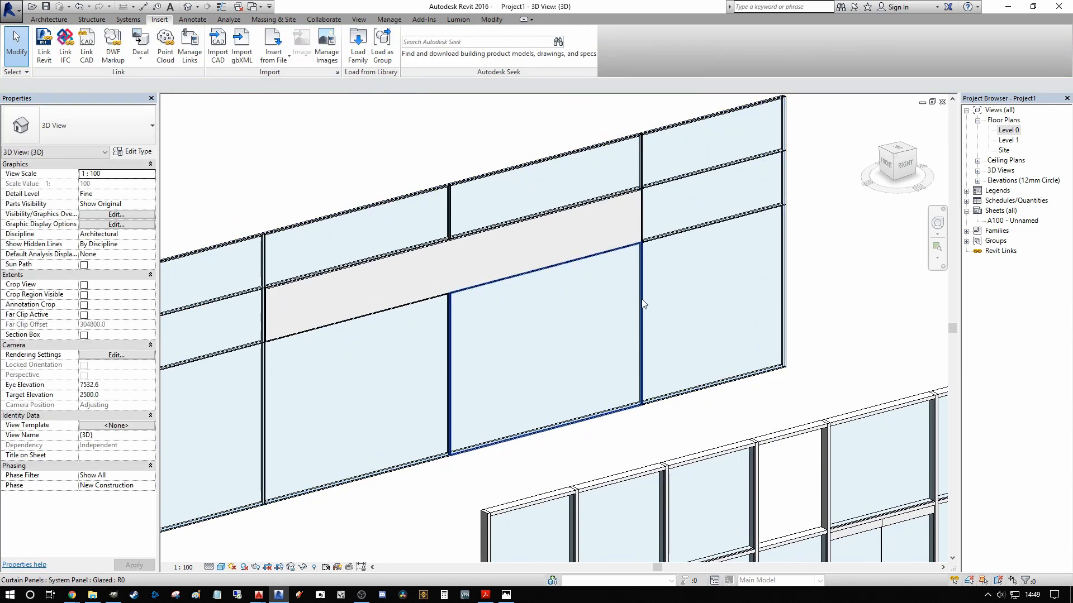
pyautogui.click(641, 304)
pyautogui.scroll(2, 645, 279)
pyautogui.press('Escape')
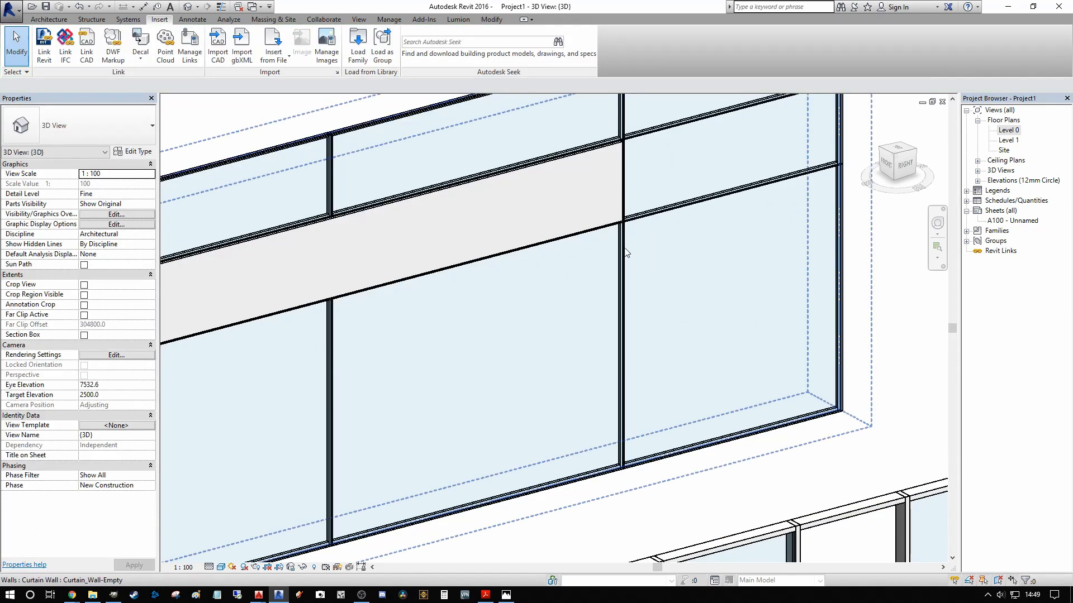
# Step: Delete the lower and upper 30mm_Square mullions on the vertical grid line at the long solid panel's right end
pyautogui.click(625, 324)
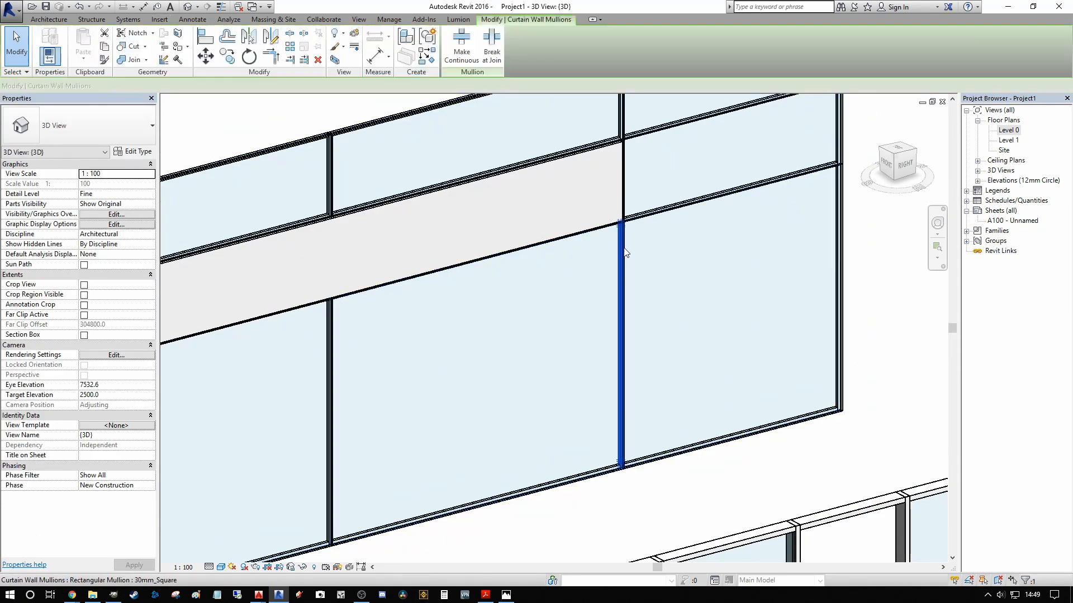
pyautogui.press('Delete')
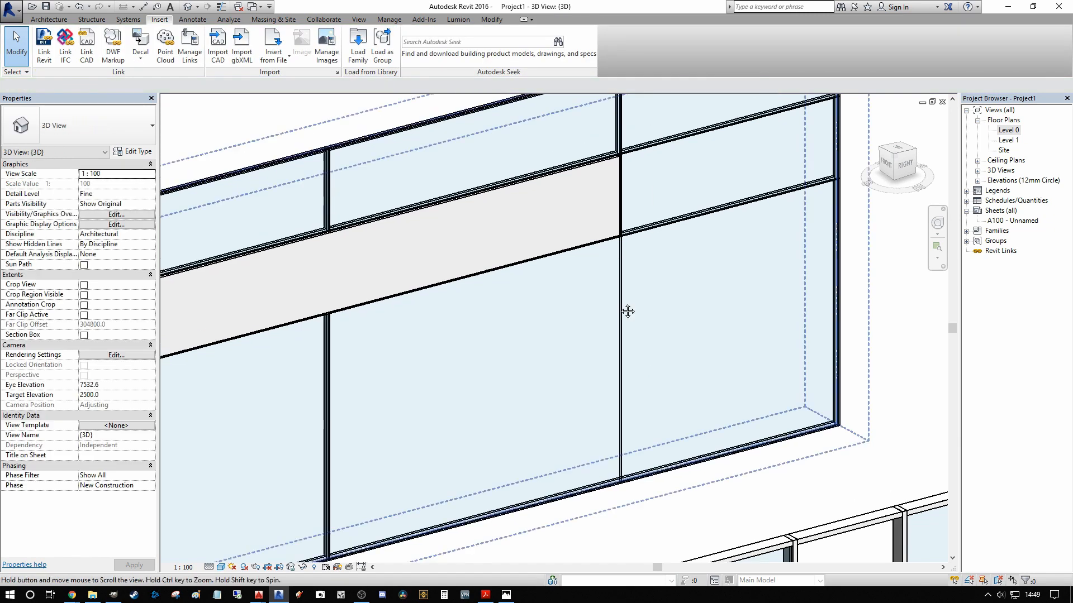
pyautogui.click(618, 147)
pyautogui.scroll(-5, 620, 223)
pyautogui.press('Escape')
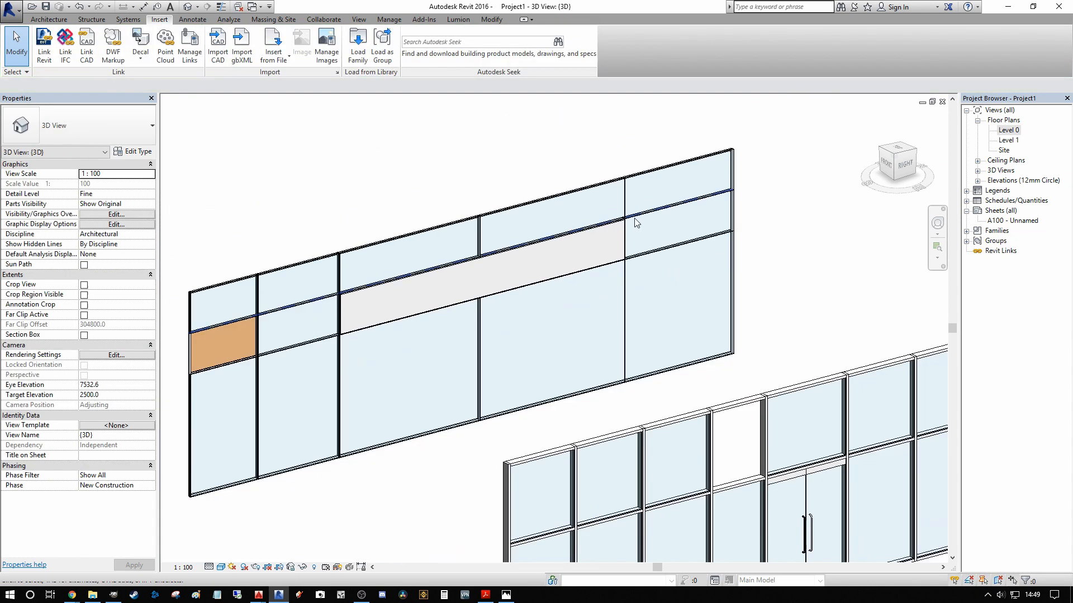
# Step: Place 30mm_Square mullions along the entire vertical grid line at the long solid panel's right end, using the Grid Line placement
pyautogui.click(49, 18)
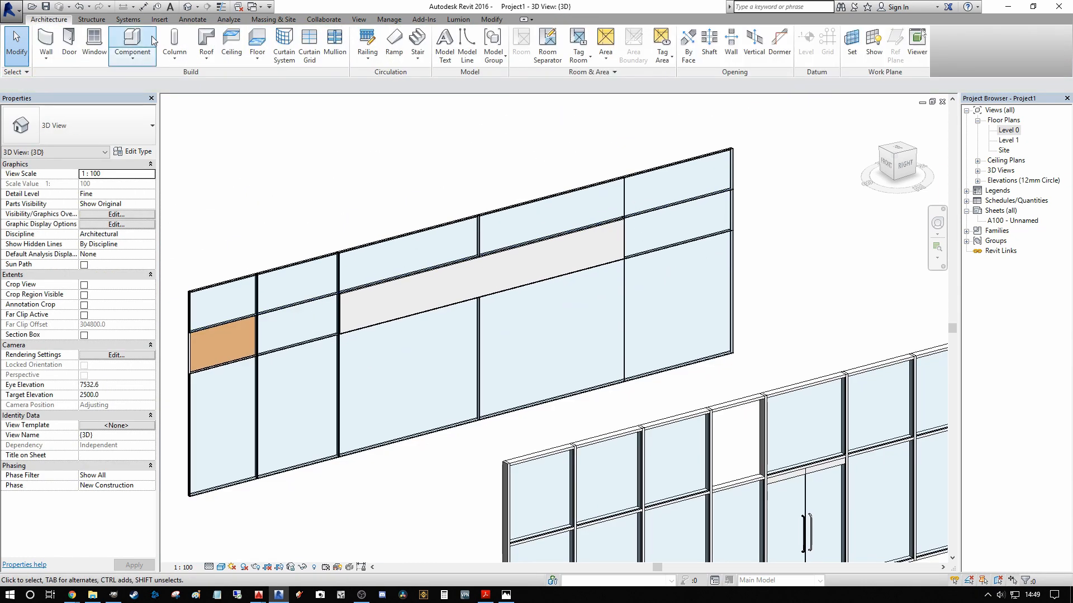
pyautogui.click(334, 42)
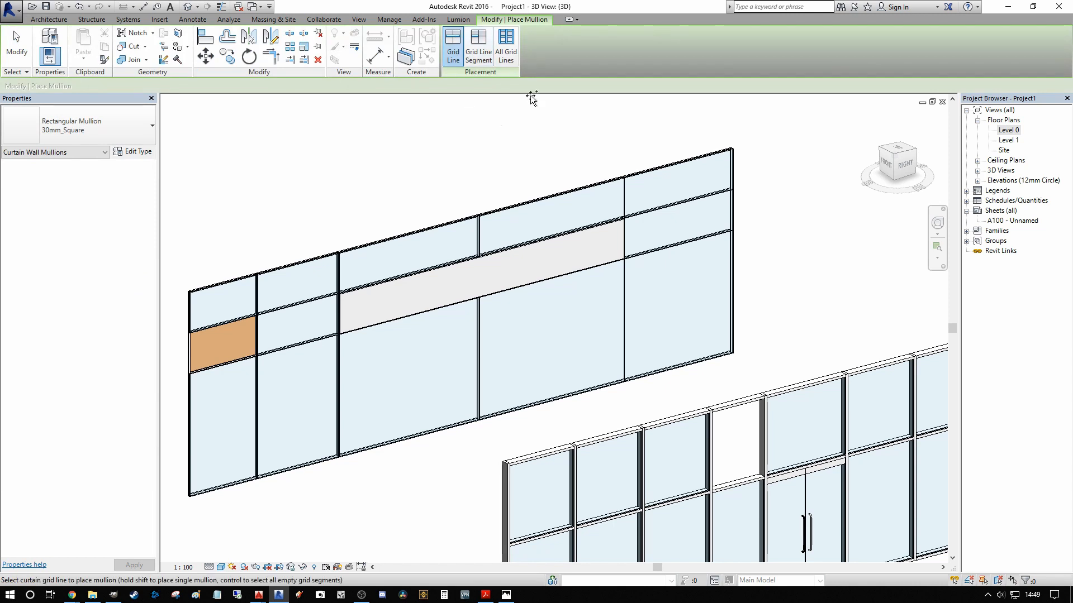
pyautogui.scroll(3, 645, 208)
pyautogui.click(479, 49)
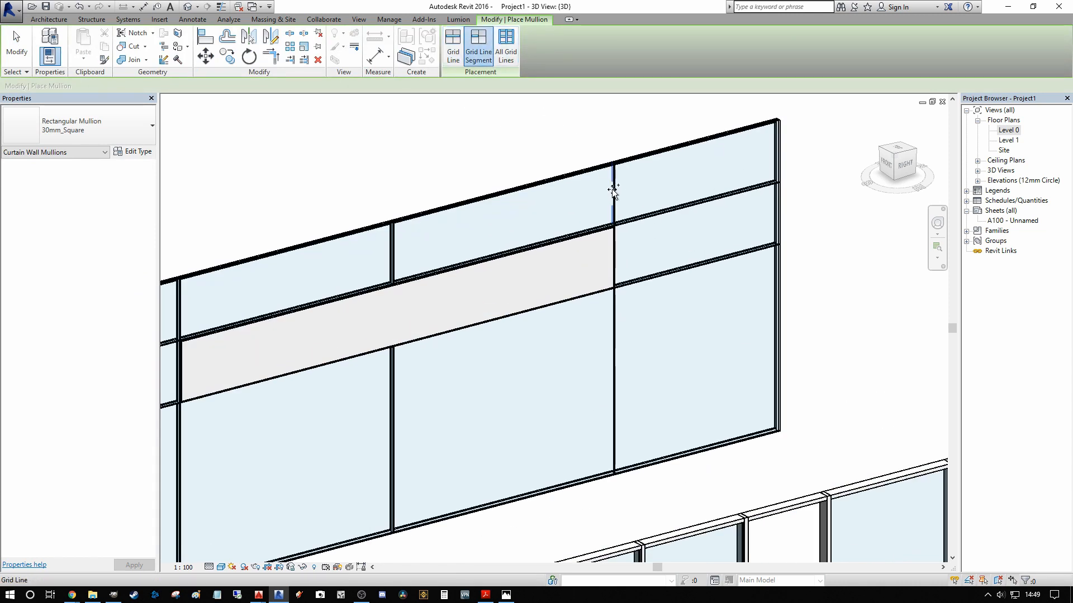
pyautogui.click(453, 48)
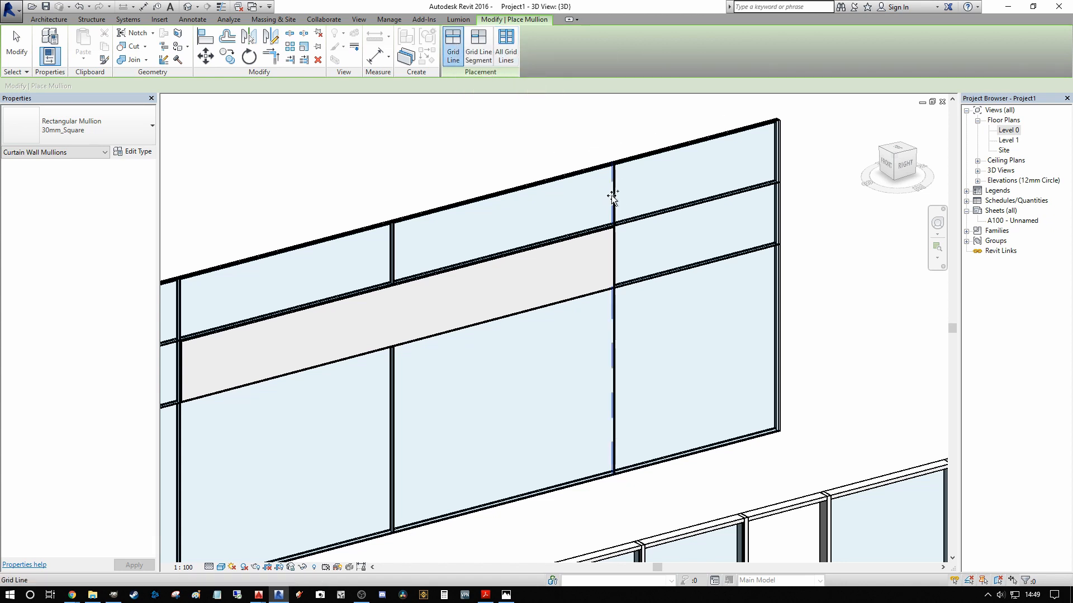
pyautogui.scroll(-3, 613, 190)
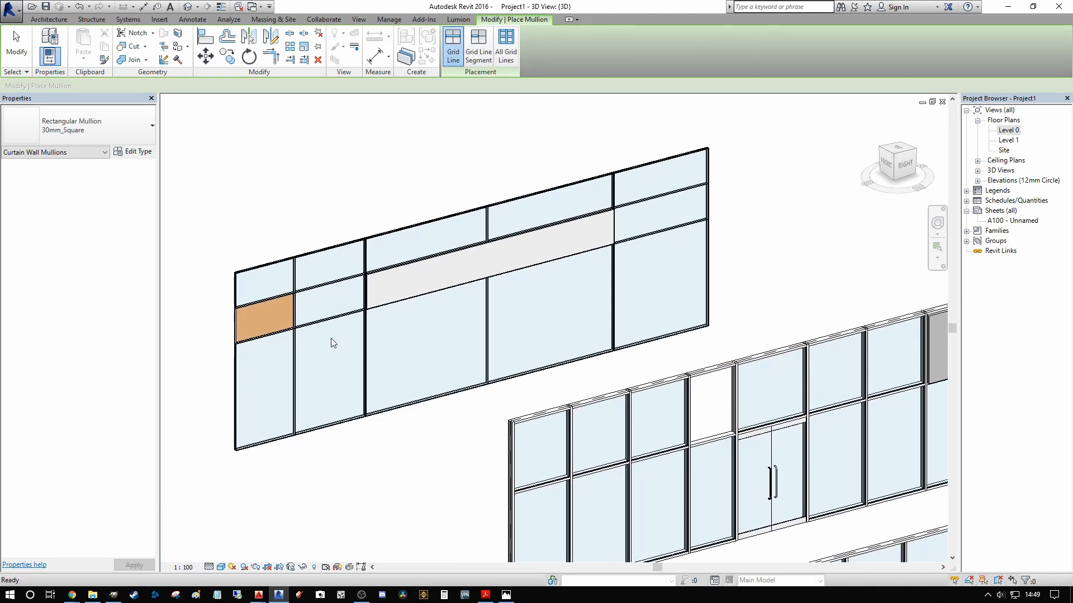
pyautogui.press('Escape')
# Step: Select the upper horizontal mullion segment in the bay between the orange panel and the long solid panel
pyautogui.scroll(3, 354, 307)
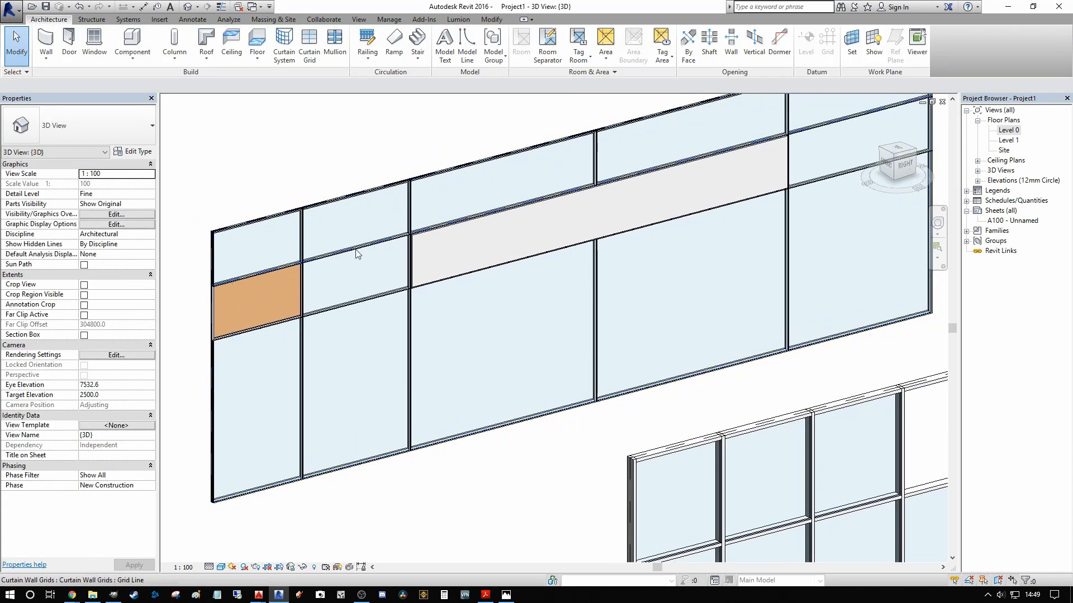
pyautogui.press('Tab')
pyautogui.press('Tab')
pyautogui.press('Tab')
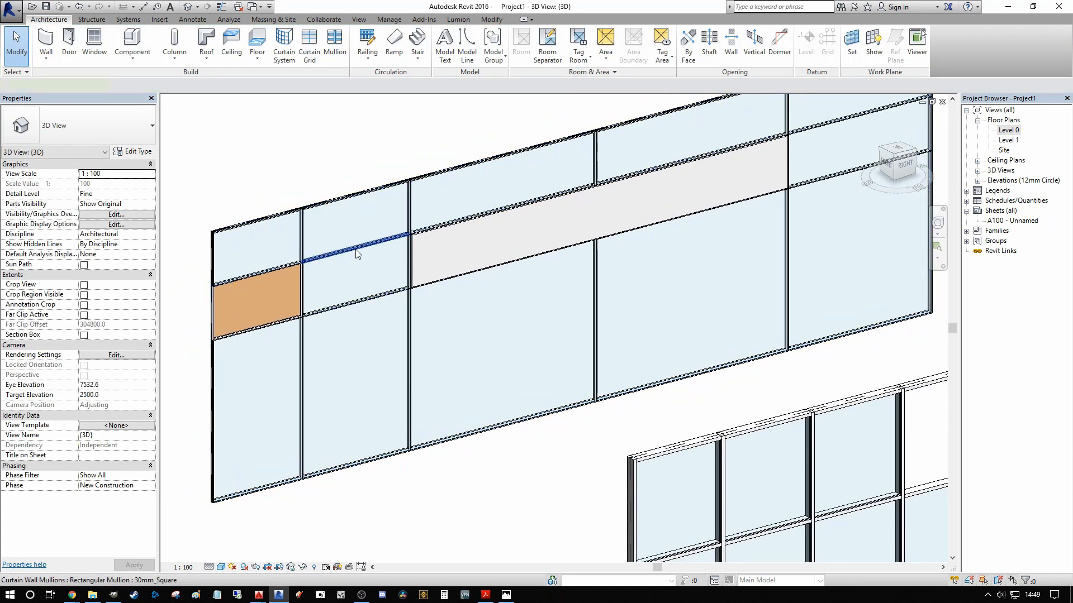
pyautogui.click(358, 254)
pyautogui.scroll(-2, 366, 252)
pyautogui.scroll(5, 370, 252)
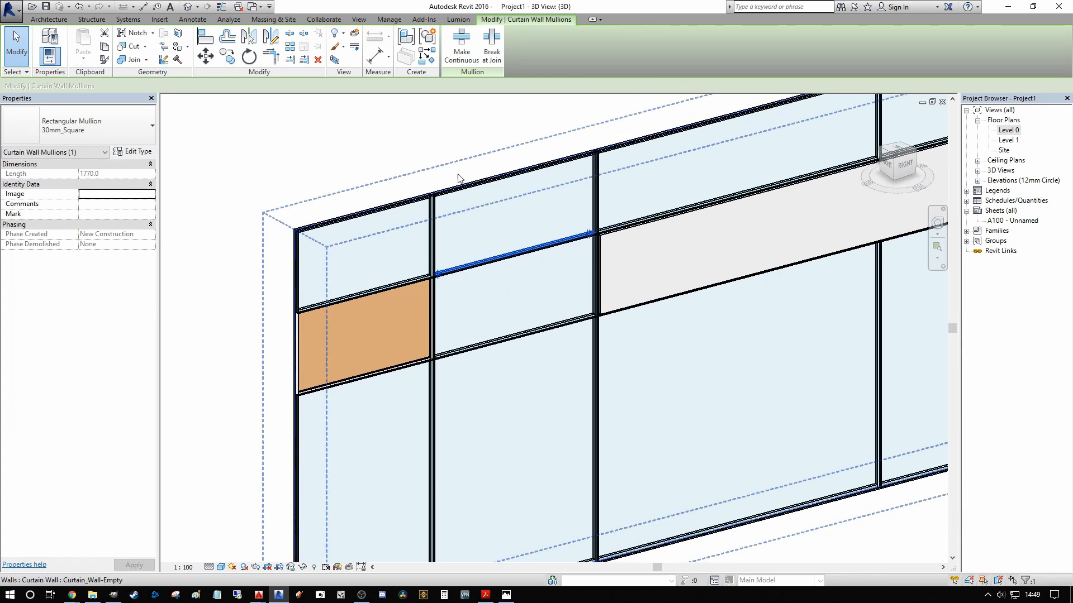
pyautogui.moveTo(431, 138); pyautogui.dragTo(423, 202, button='middle')
pyautogui.scroll(-1, 477, 343)
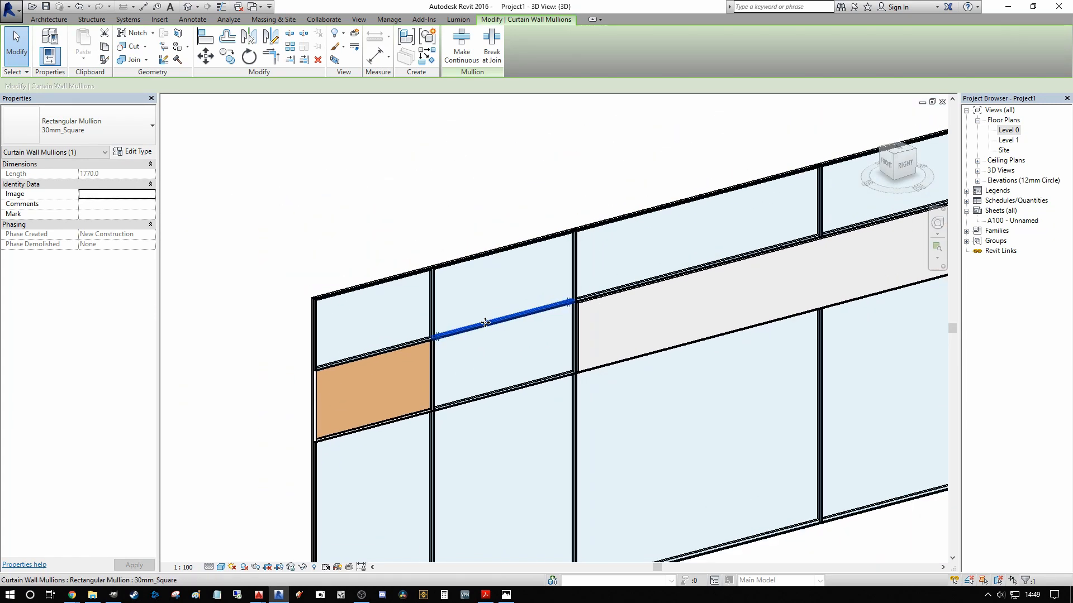
pyautogui.moveTo(484, 318); pyautogui.dragTo(403, 320, button='middle')
pyautogui.scroll(2, 403, 321)
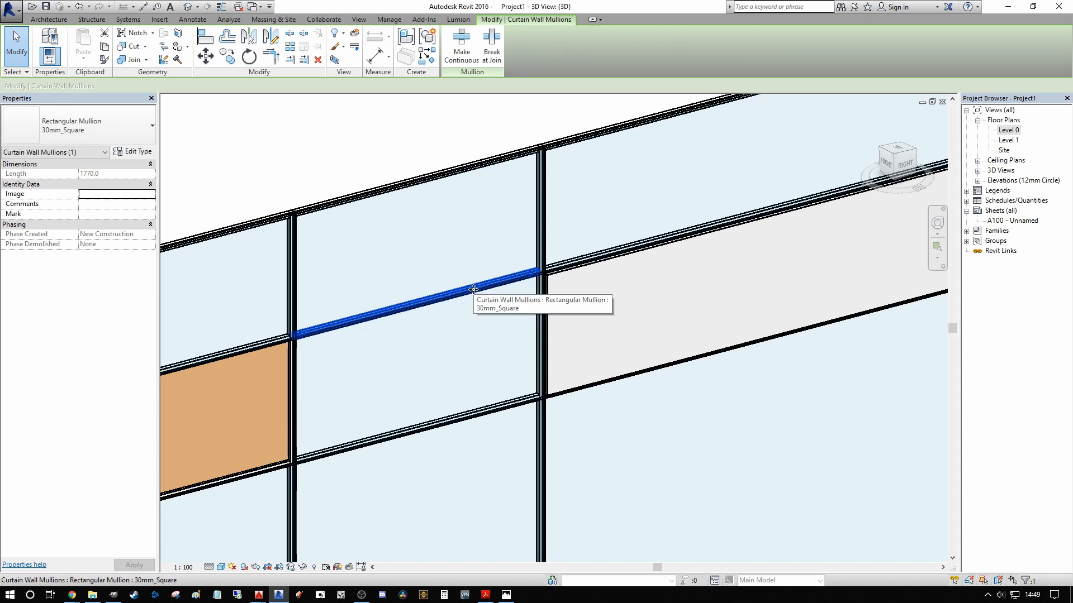
# Step: Extend the selection to all inner mullions of the curtain wall, and clear the selection
pyautogui.rightClick(474, 291)
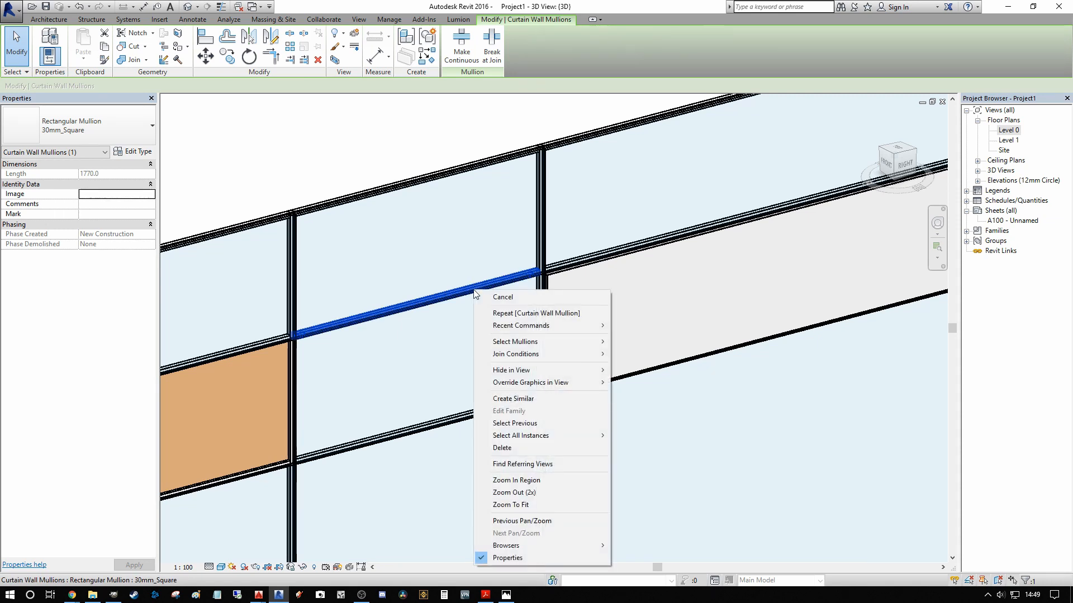
pyautogui.moveTo(551, 343)
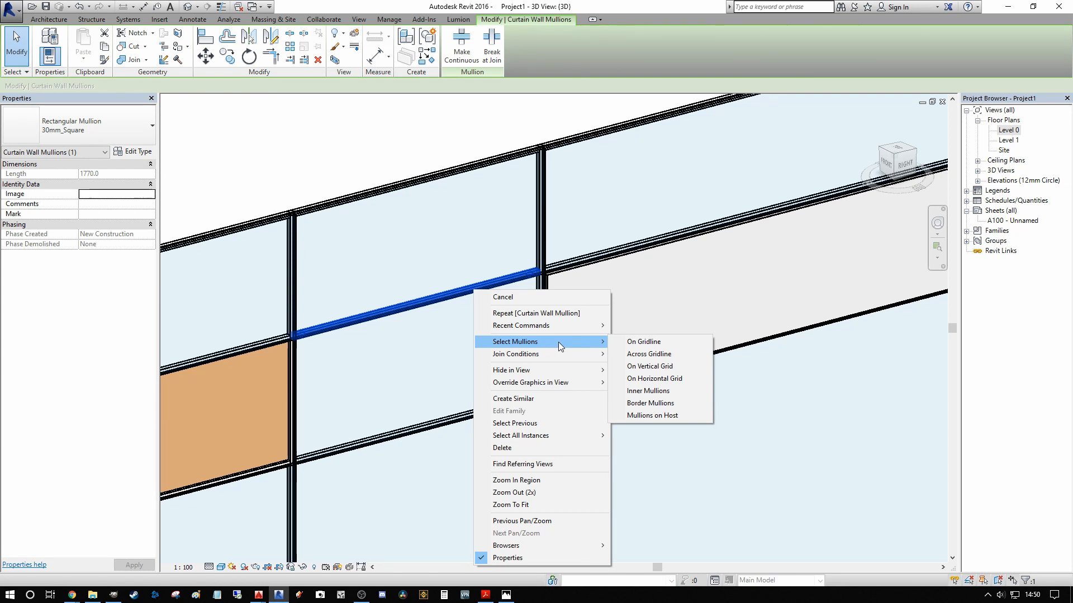
pyautogui.click(648, 391)
pyautogui.scroll(-5, 643, 351)
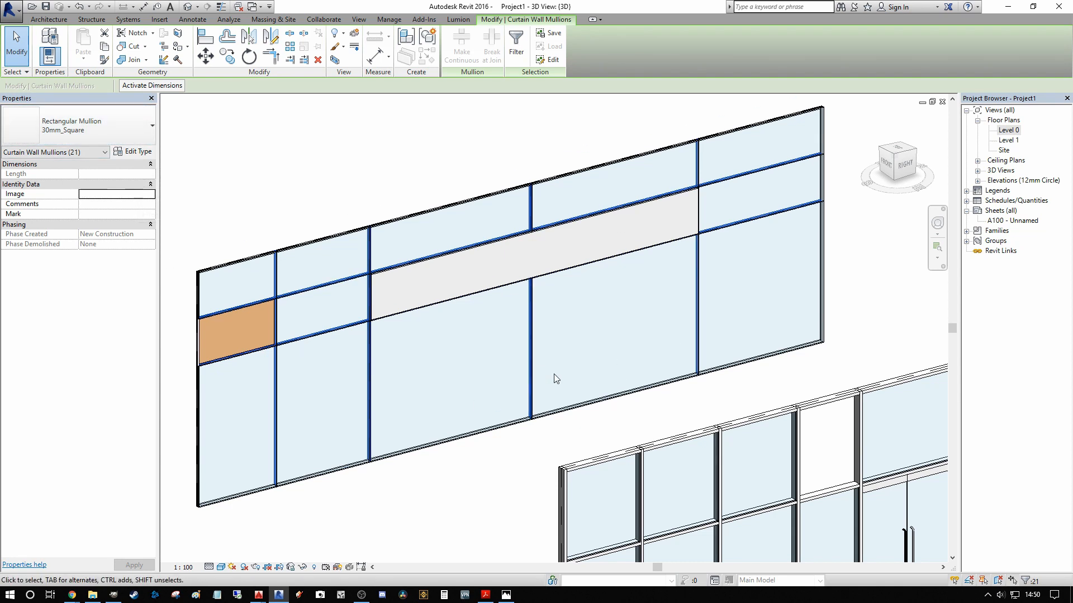
pyautogui.moveTo(545, 311); pyautogui.dragTo(508, 331, button='middle')
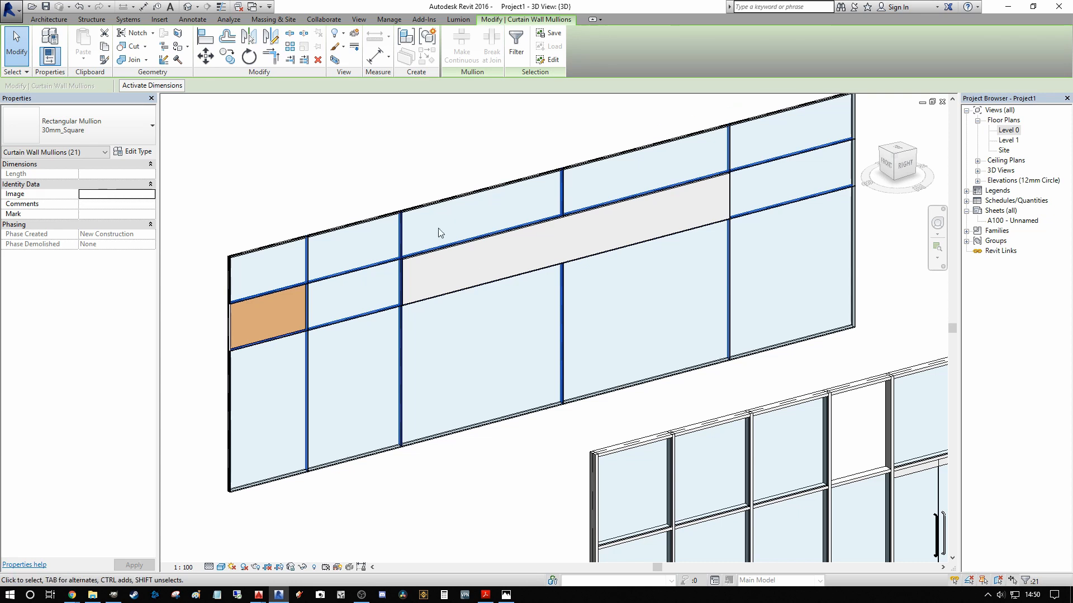
pyautogui.press('Escape')
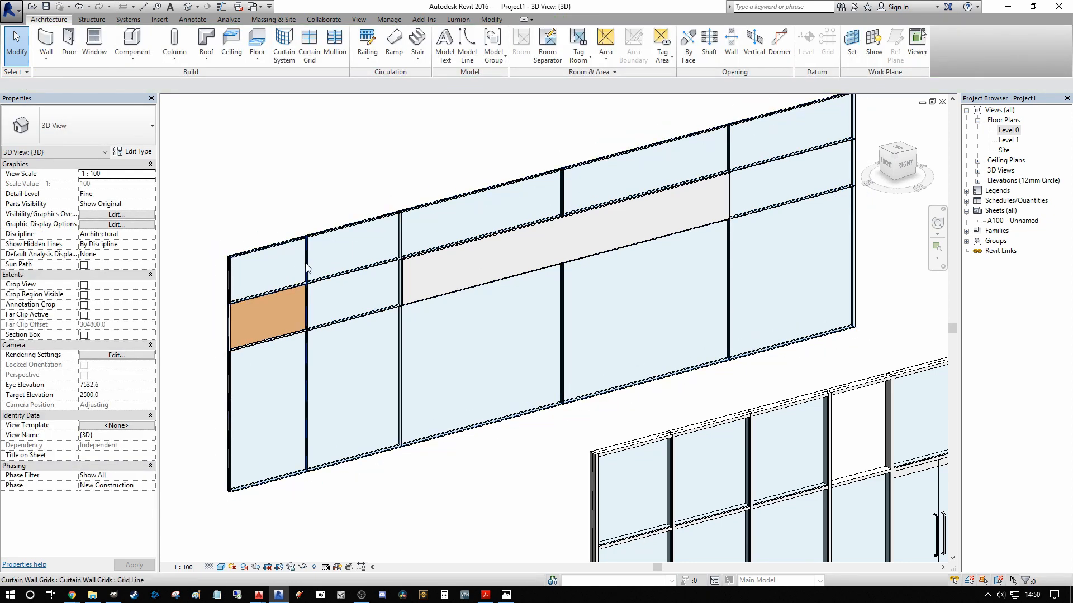
# Step: Change the first three vertical mullions in the curtain wall's upper row to the circular 50mm_Radius type
pyautogui.click(307, 269)
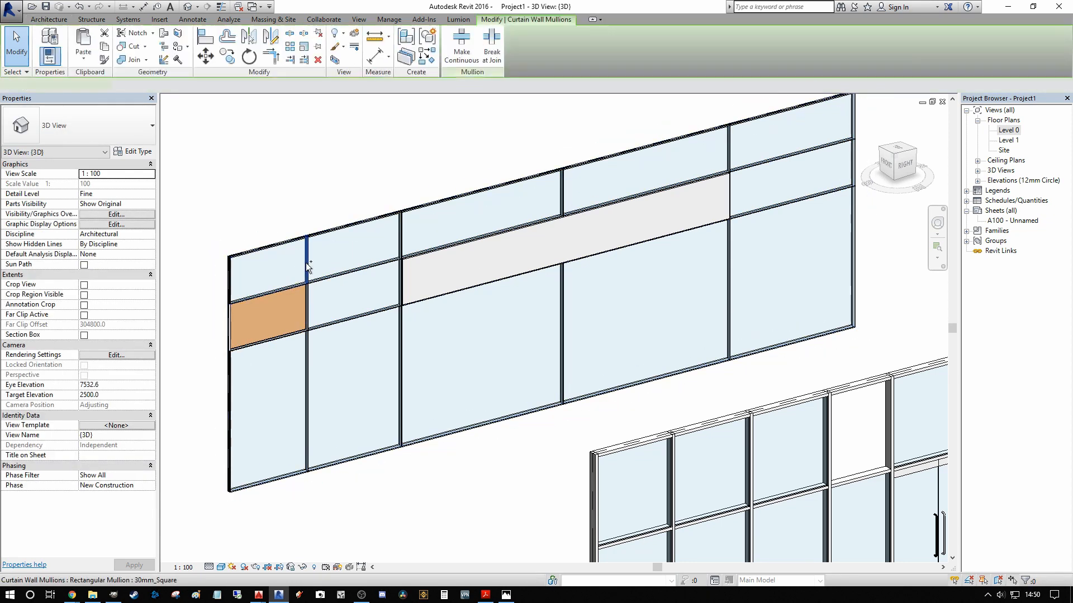
pyautogui.keyDown('ctrl'); pyautogui.click(400, 237); pyautogui.keyUp('ctrl')
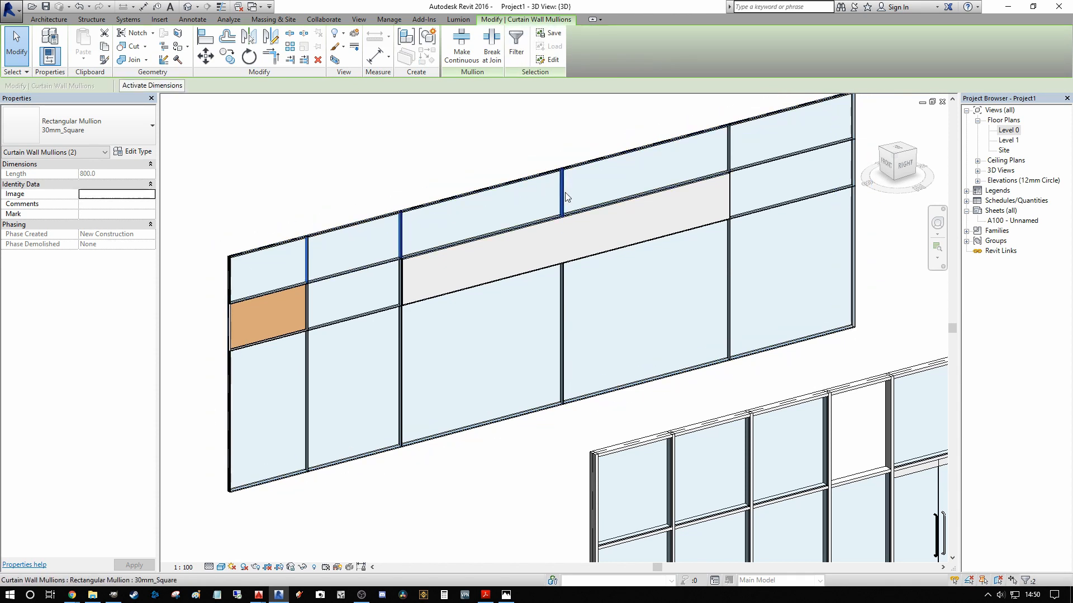
pyautogui.keyDown('ctrl'); pyautogui.click(563, 197); pyautogui.keyUp('ctrl')
pyautogui.click(112, 125)
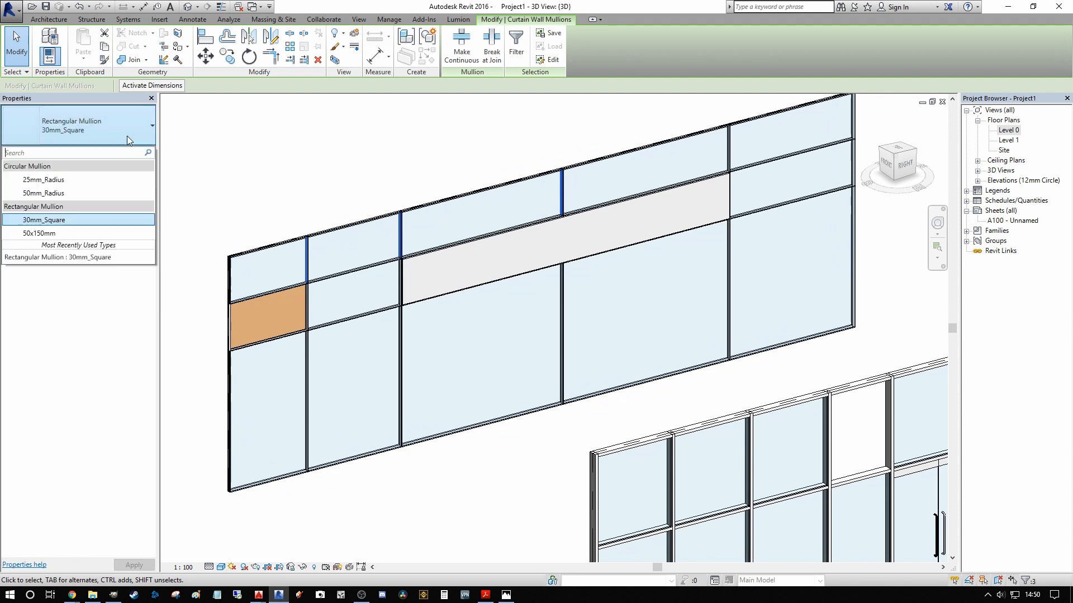
pyautogui.click(71, 201)
pyautogui.press('Escape')
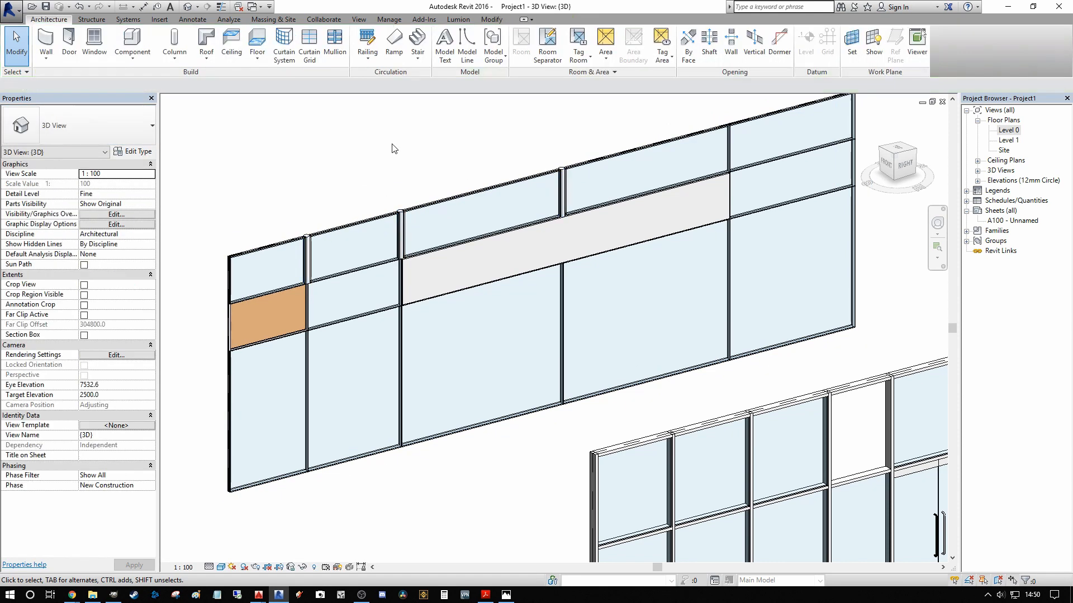
# Step: Select the upper horizontal mullion in the curtain wall's right-end bay and extend the selection to all border mullions
pyautogui.moveTo(456, 173); pyautogui.dragTo(475, 207, button='middle')
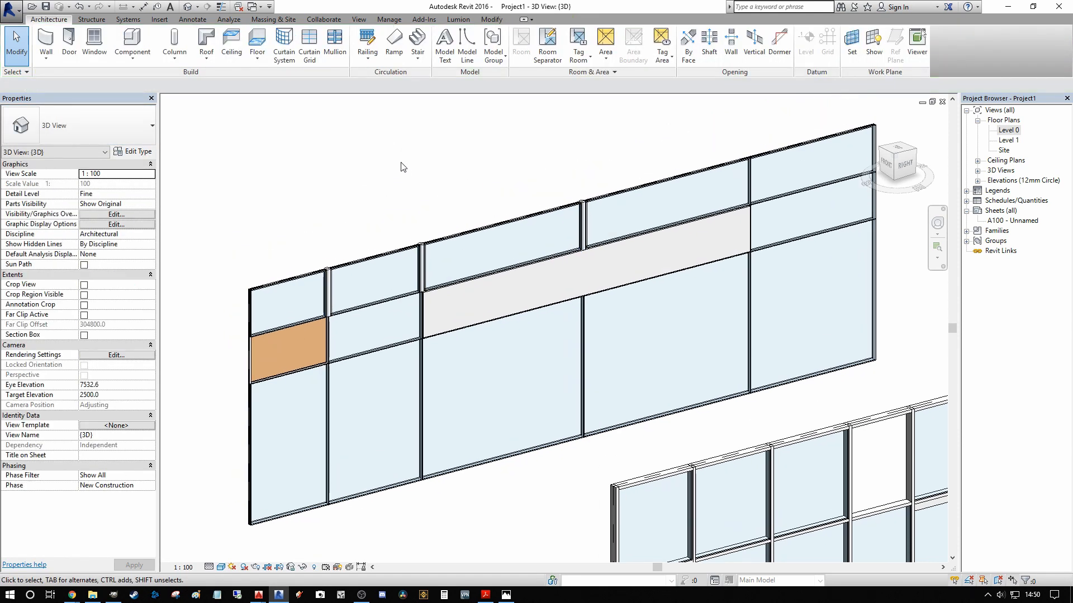
pyautogui.moveTo(541, 188); pyautogui.dragTo(392, 204, button='middle')
pyautogui.scroll(1, 587, 203)
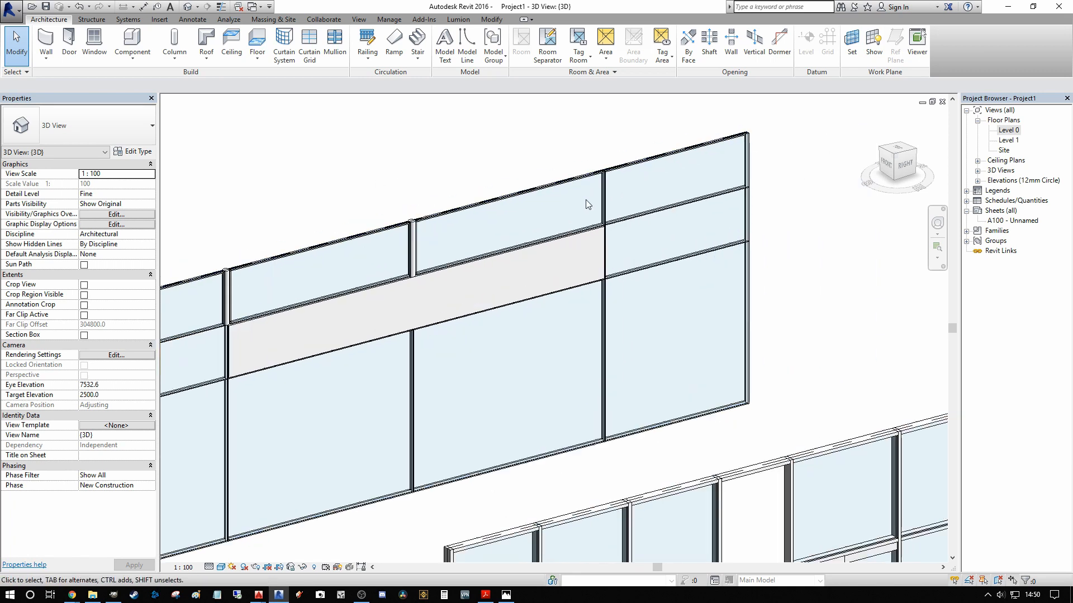
pyautogui.scroll(-2, 613, 208)
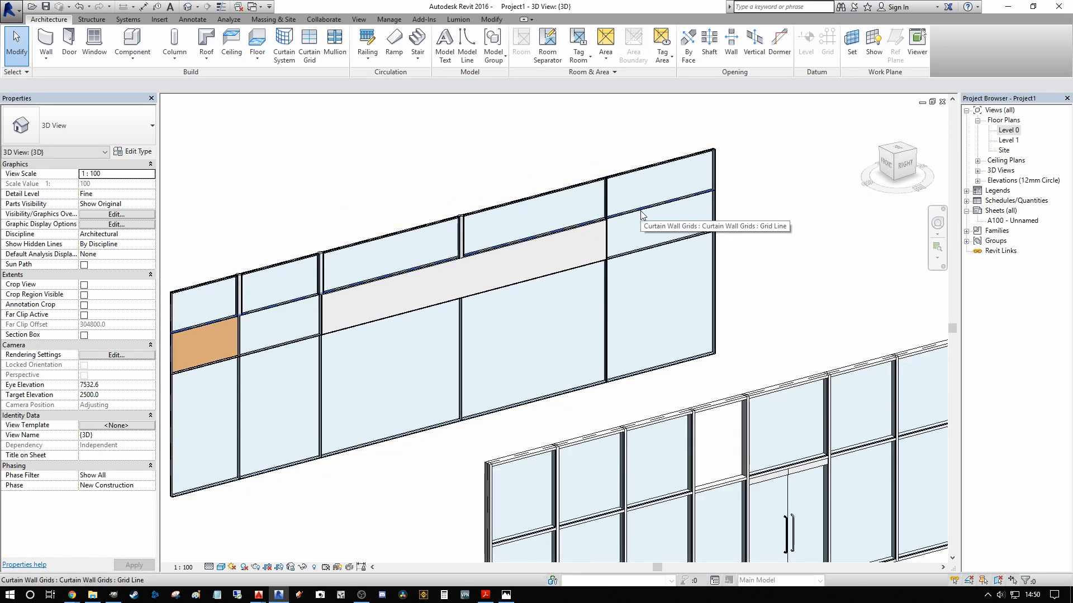
pyautogui.press('Tab')
pyautogui.press('Tab')
pyautogui.press('Tab')
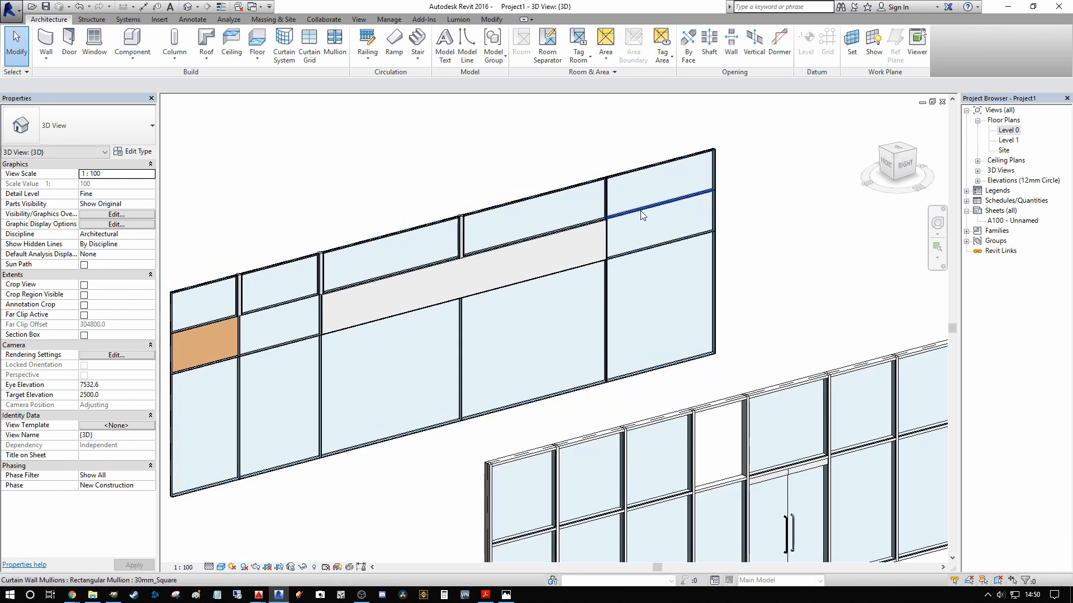
pyautogui.click(643, 216)
pyautogui.rightClick(643, 215)
pyautogui.moveTo(726, 262)
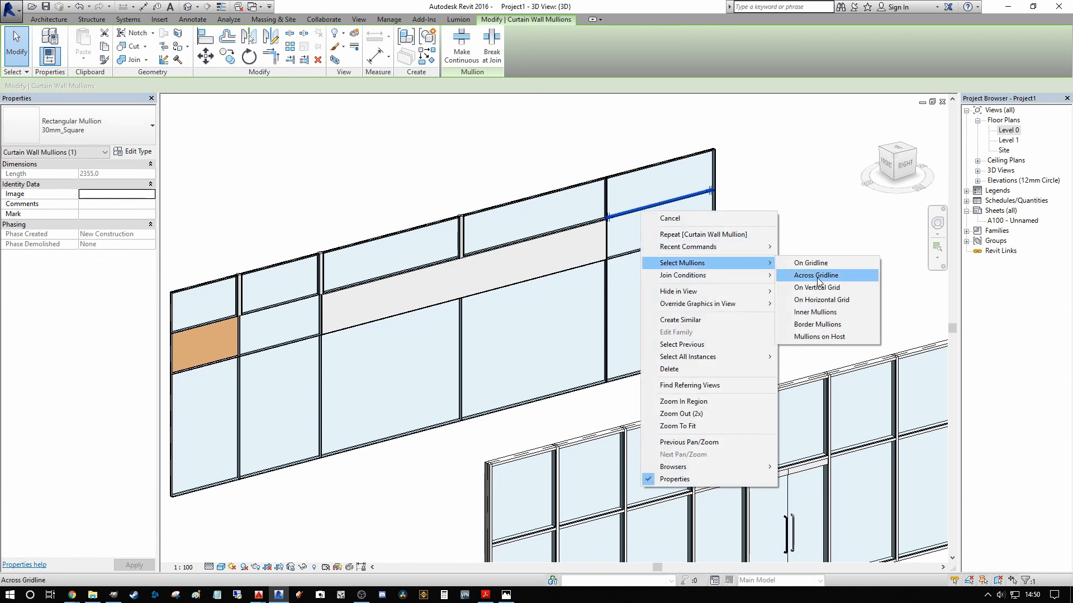
pyautogui.click(818, 336)
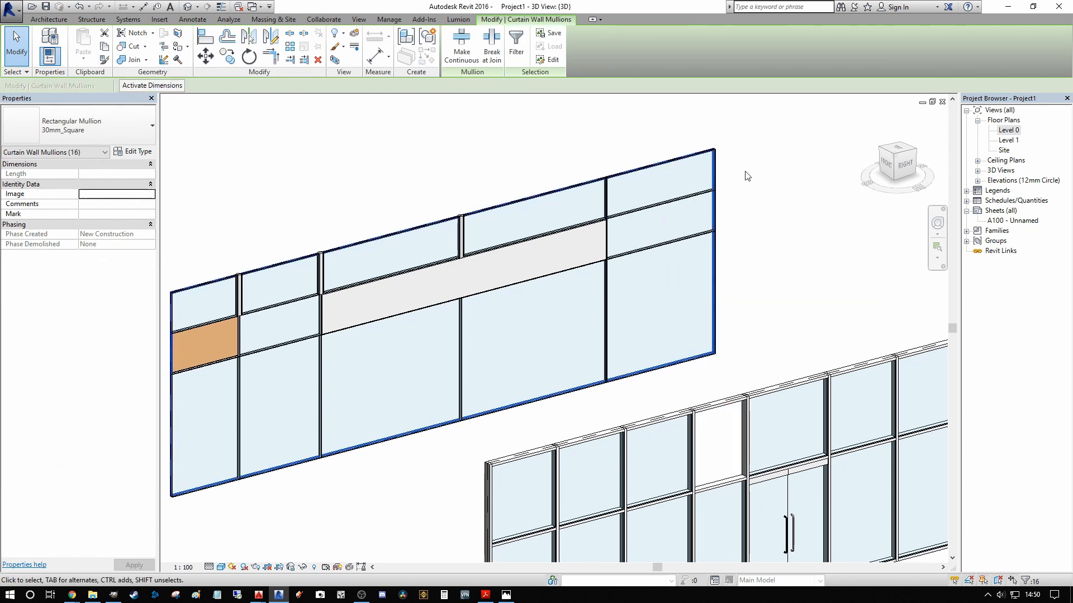
pyautogui.scroll(2, 510, 173)
pyautogui.scroll(2, 450, 464)
pyautogui.moveTo(374, 494); pyautogui.dragTo(307, 497, button='middle')
pyautogui.scroll(-2, 371, 429)
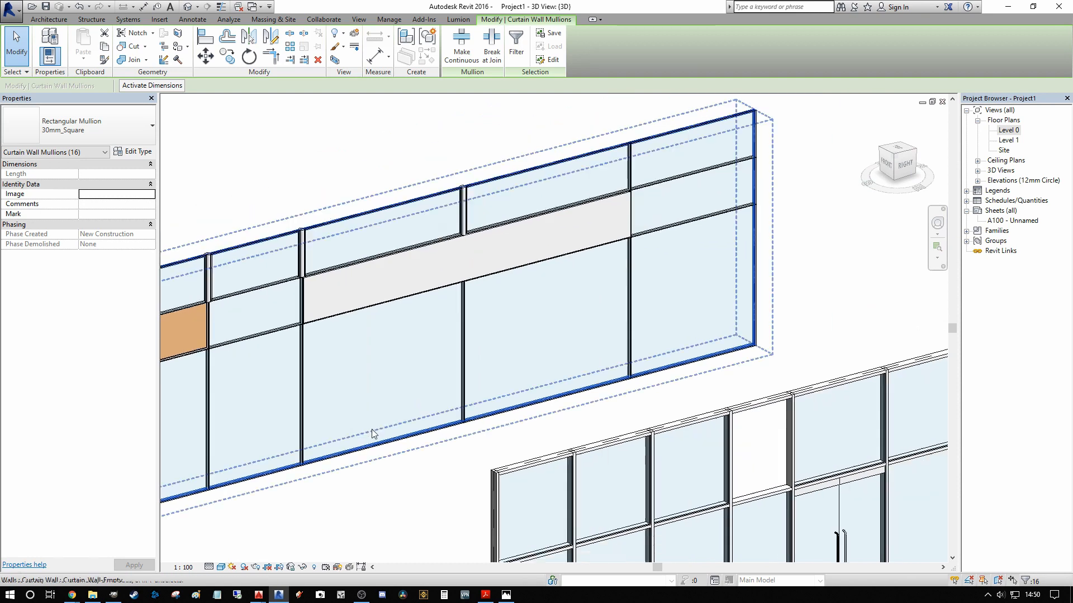
pyautogui.moveTo(365, 440); pyautogui.dragTo(382, 394, button='middle')
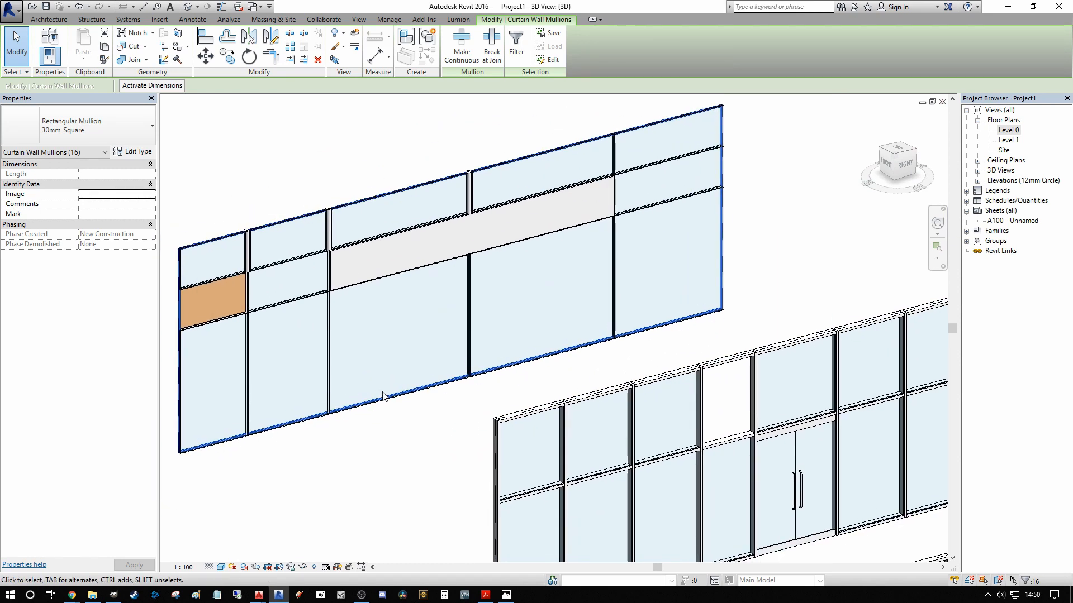
# Step: Clear the mullion selection and open the Level 0 floor plan
pyautogui.scroll(-2, 454, 431)
pyautogui.moveTo(452, 427); pyautogui.dragTo(446, 320, button='middle')
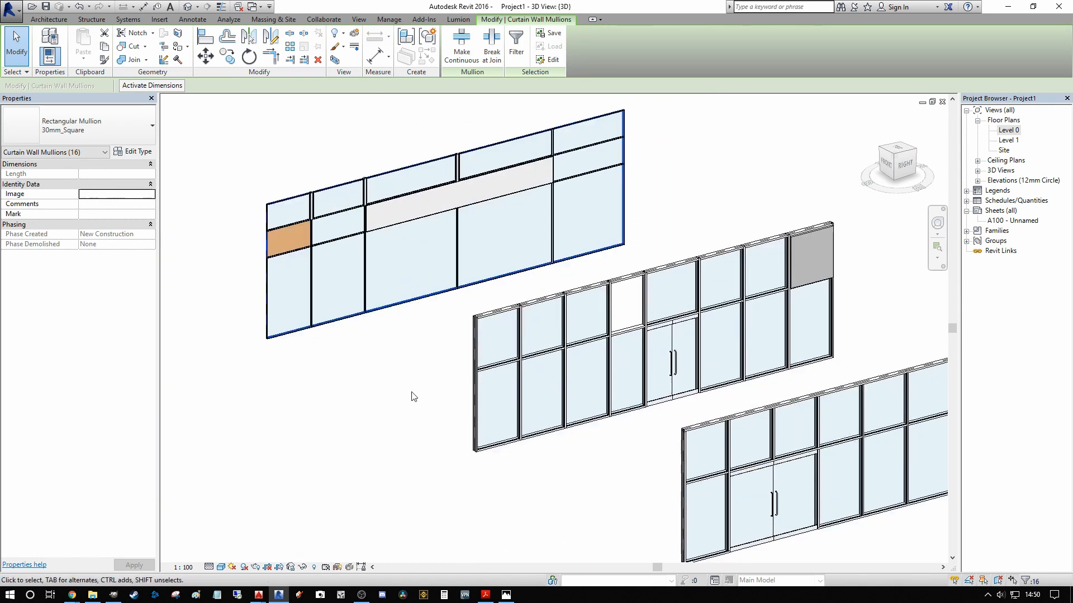
pyautogui.scroll(-4, 409, 392)
pyautogui.moveTo(422, 389); pyautogui.dragTo(357, 354, button='middle')
pyautogui.scroll(1, 571, 382)
pyautogui.moveTo(571, 383); pyautogui.dragTo(435, 381, button='middle')
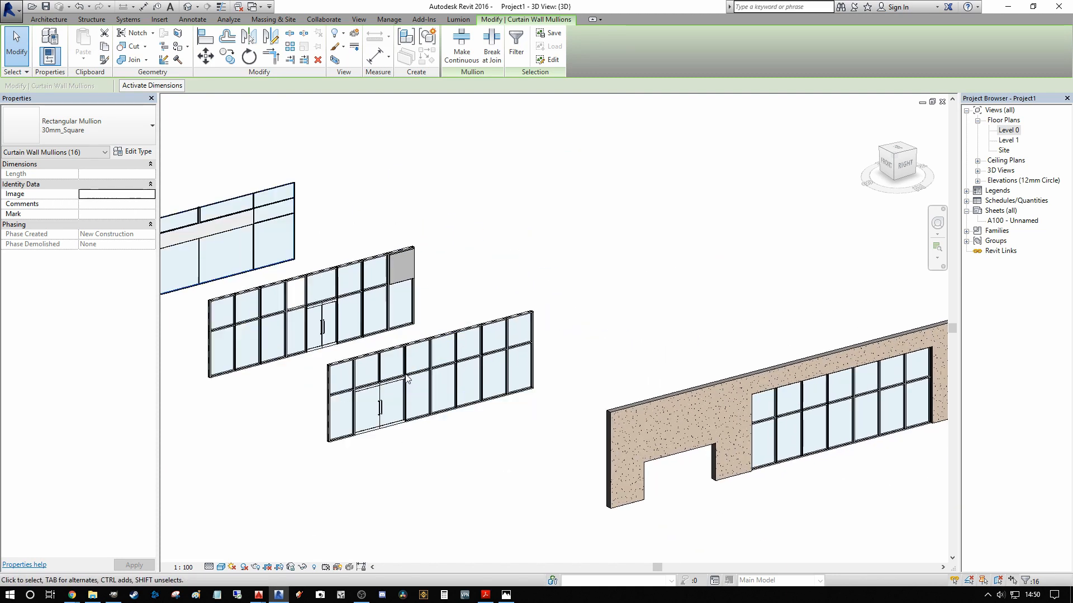
pyautogui.scroll(-1, 486, 317)
pyautogui.moveTo(486, 318); pyautogui.dragTo(575, 372, button='middle')
pyautogui.press('Escape')
pyautogui.scroll(-2, 532, 340)
pyautogui.moveTo(397, 386); pyautogui.dragTo(555, 386, button='middle')
pyautogui.moveTo(583, 345); pyautogui.dragTo(593, 290, button='middle')
pyautogui.moveTo(699, 299); pyautogui.dragTo(683, 305, button='middle')
pyautogui.doubleClick(1008, 130)
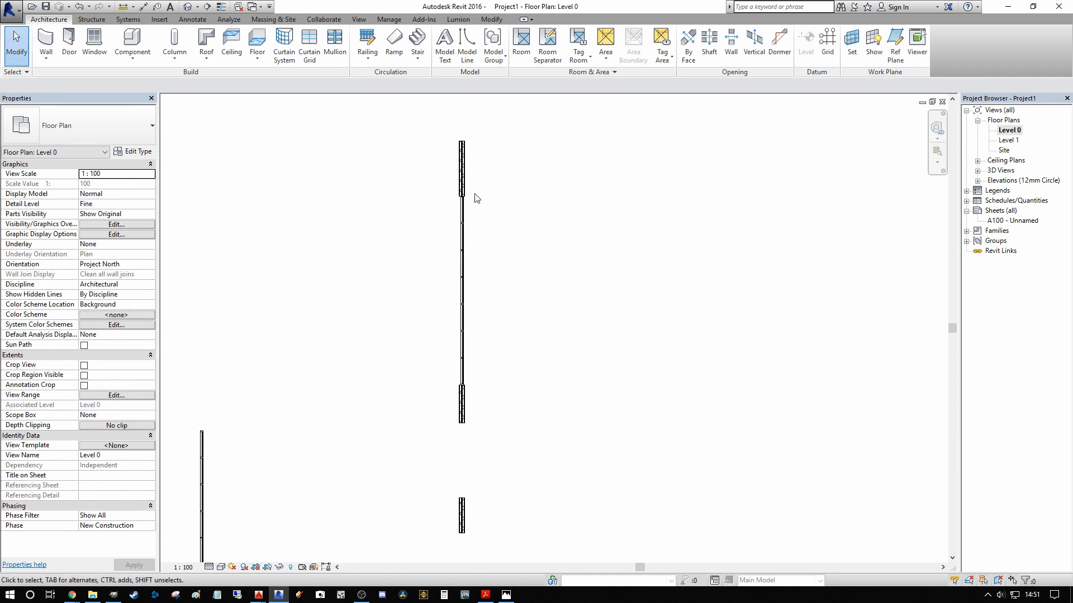
# Step: Draw a Curtain_Wall-Storefront wall with an unconnected height of 4000 horizontally leftward from the upper end of the storefront with the large double door
pyautogui.moveTo(476, 201); pyautogui.dragTo(461, 294, button='middle')
pyautogui.scroll(3, 461, 268)
pyautogui.scroll(1, 462, 246)
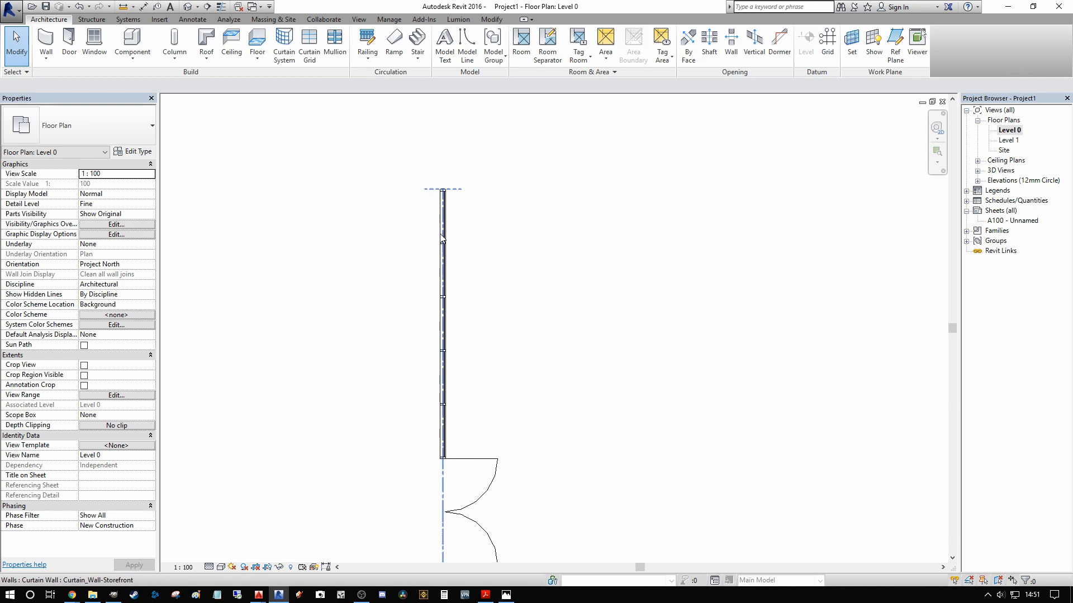
pyautogui.scroll(-1, 447, 234)
pyautogui.moveTo(443, 230); pyautogui.dragTo(481, 234, button='middle')
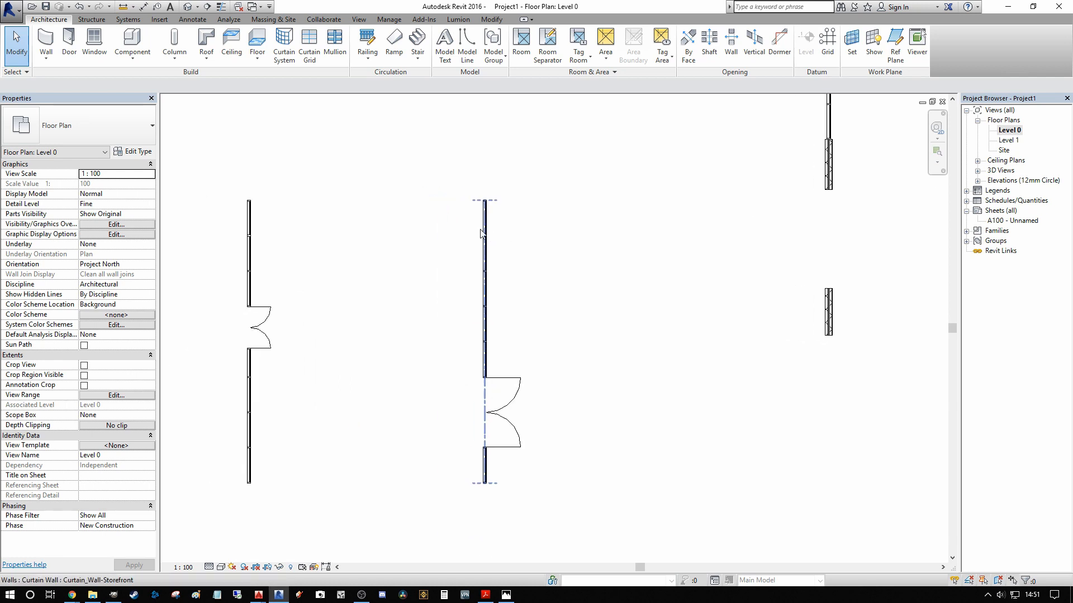
pyautogui.scroll(2, 478, 230)
pyautogui.press('w')
pyautogui.press('a')
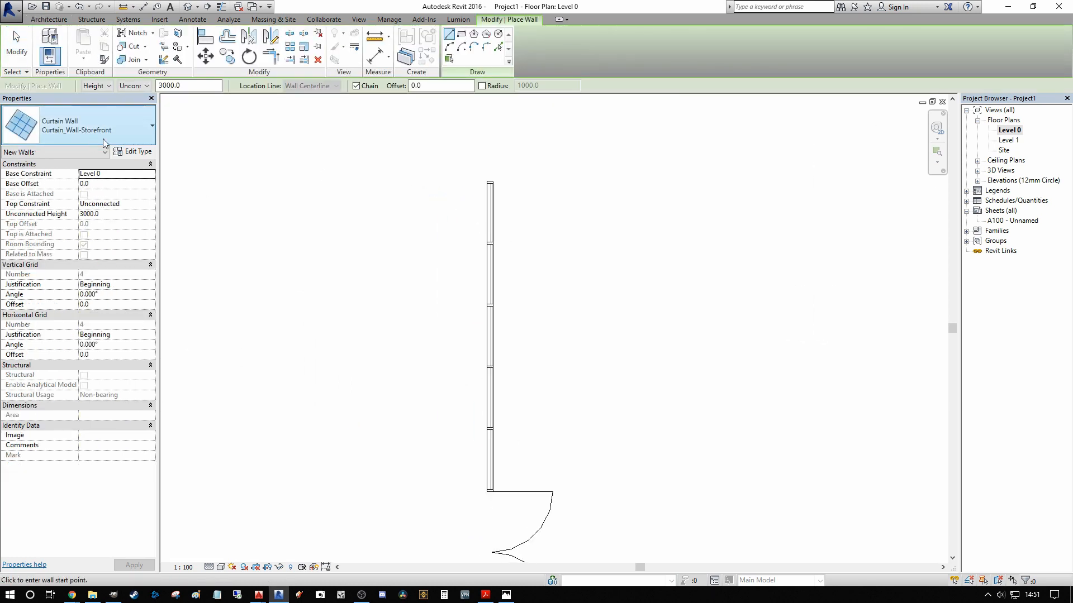
pyautogui.click(114, 127)
pyautogui.click(114, 127)
pyautogui.scroll(4, 498, 186)
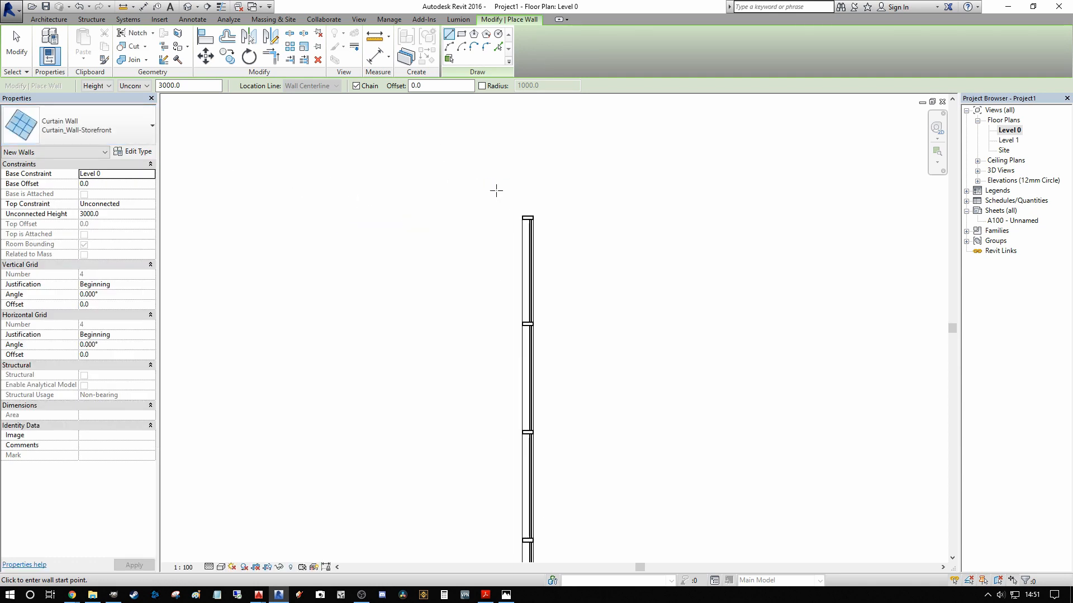
pyautogui.click(122, 214)
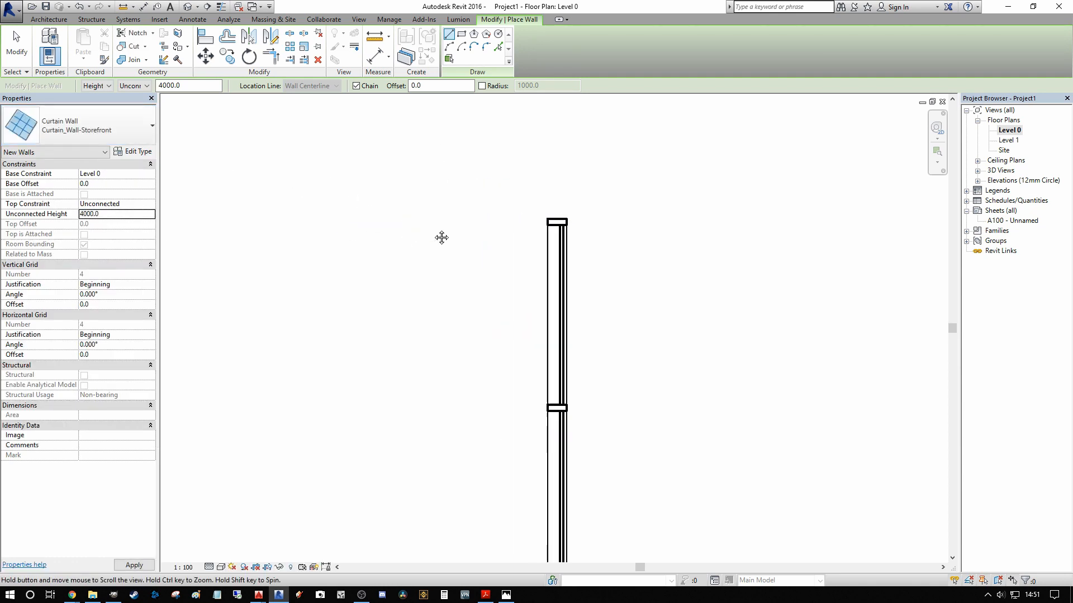
pyautogui.click(541, 222)
pyautogui.scroll(-2, 397, 231)
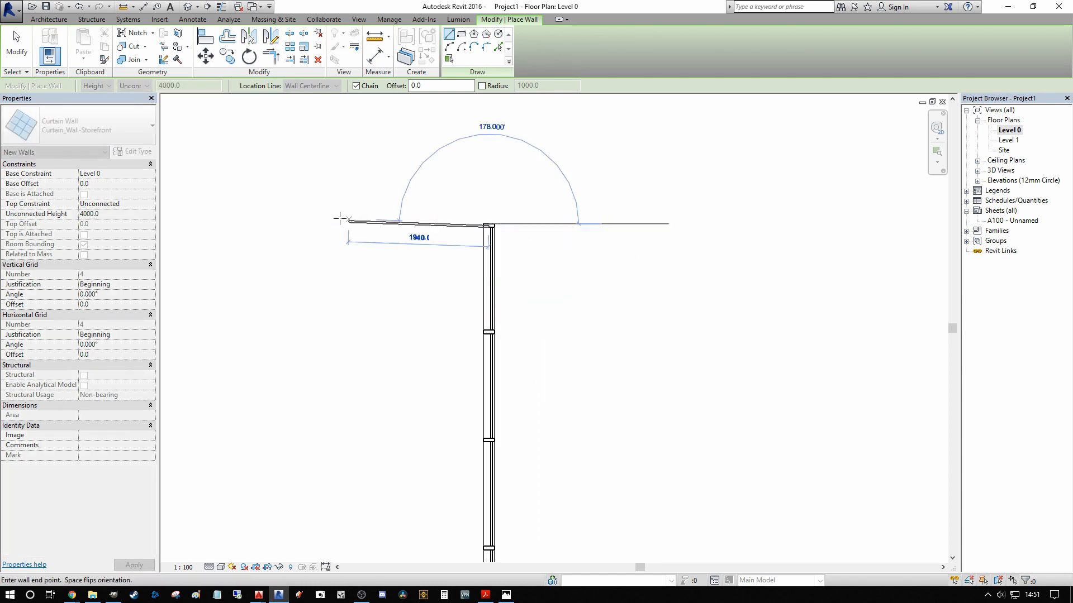
pyautogui.click(278, 226)
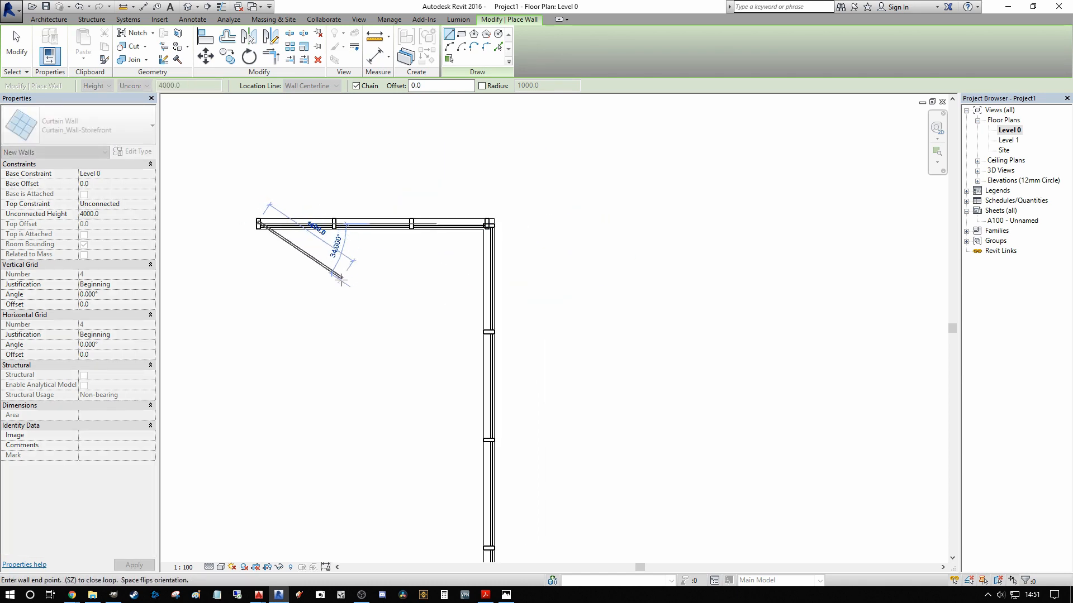
pyautogui.press('Escape')
pyautogui.press('Escape')
# Step: Flip the new horizontal storefront wall so its glazing lies on the outer side of the corner
pyautogui.scroll(3, 531, 221)
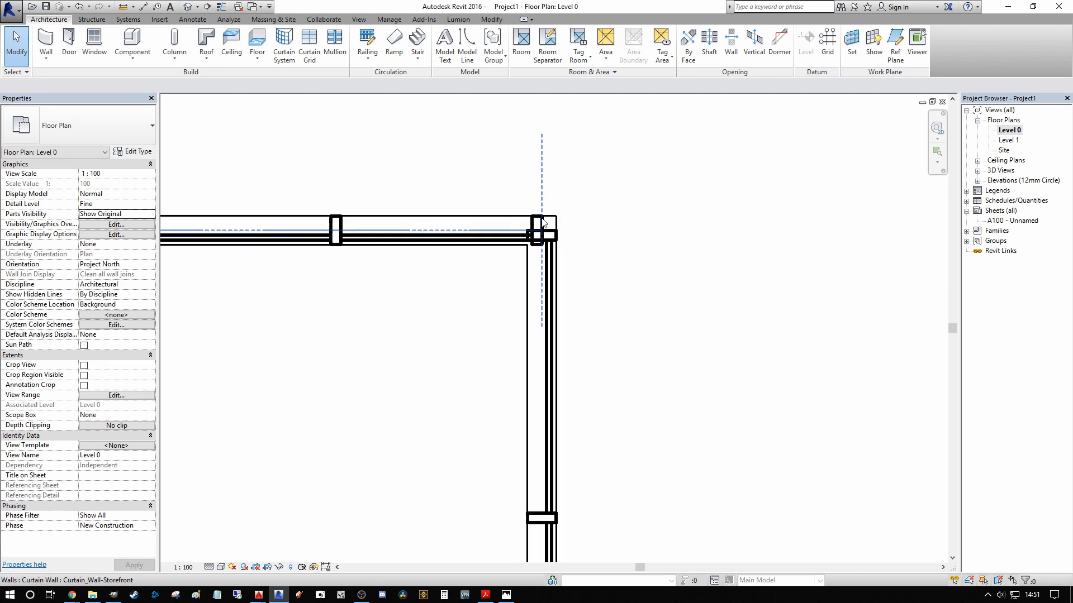
pyautogui.scroll(1, 558, 226)
pyautogui.scroll(-2, 536, 268)
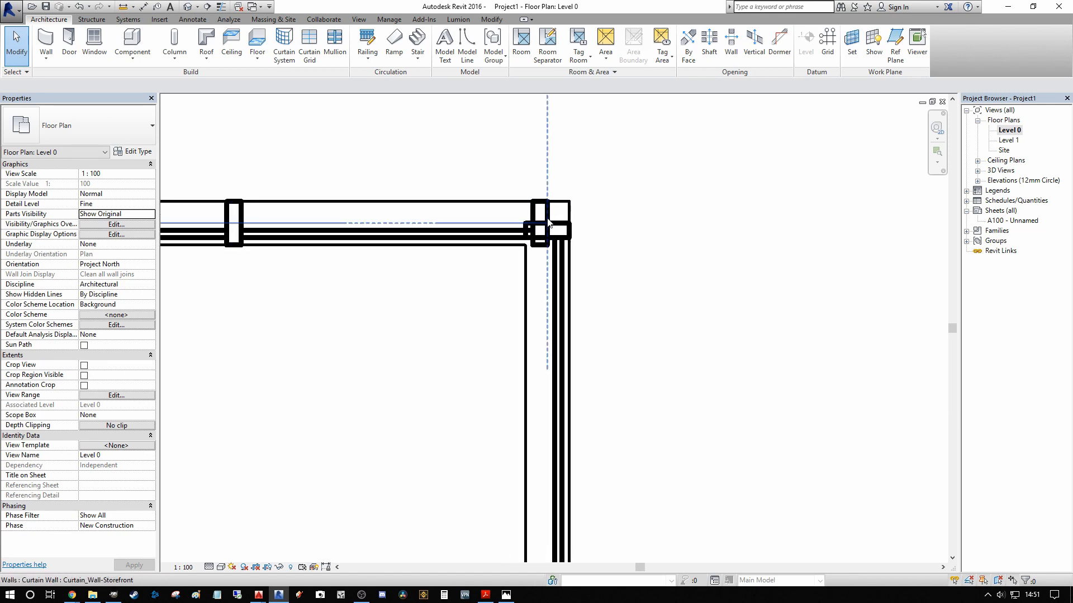
pyautogui.click(440, 219)
pyautogui.scroll(-2, 380, 233)
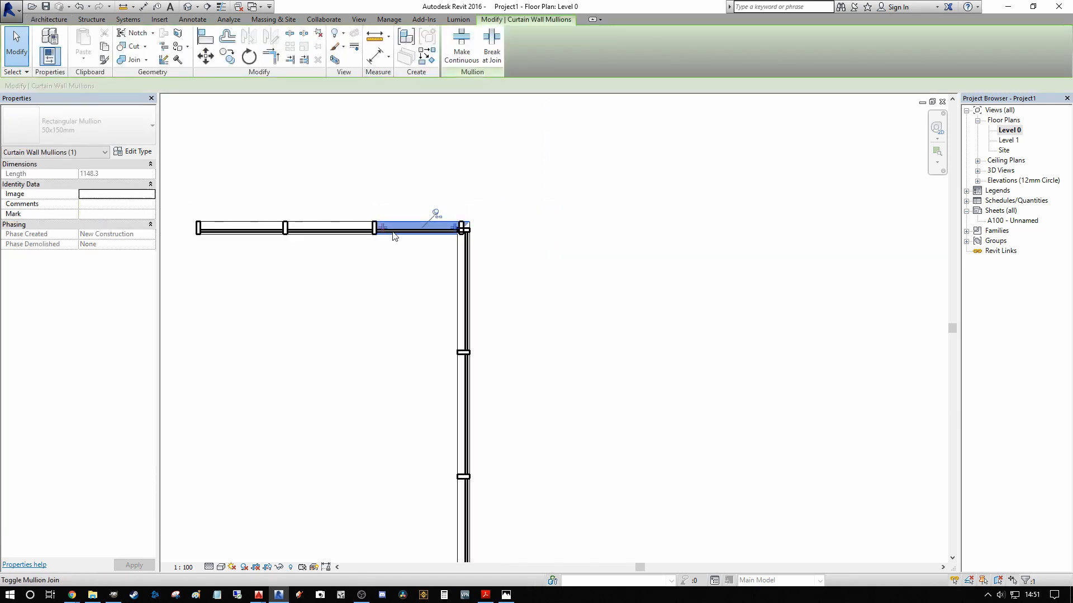
pyautogui.press('Escape')
pyautogui.click(410, 234)
pyautogui.press('Escape')
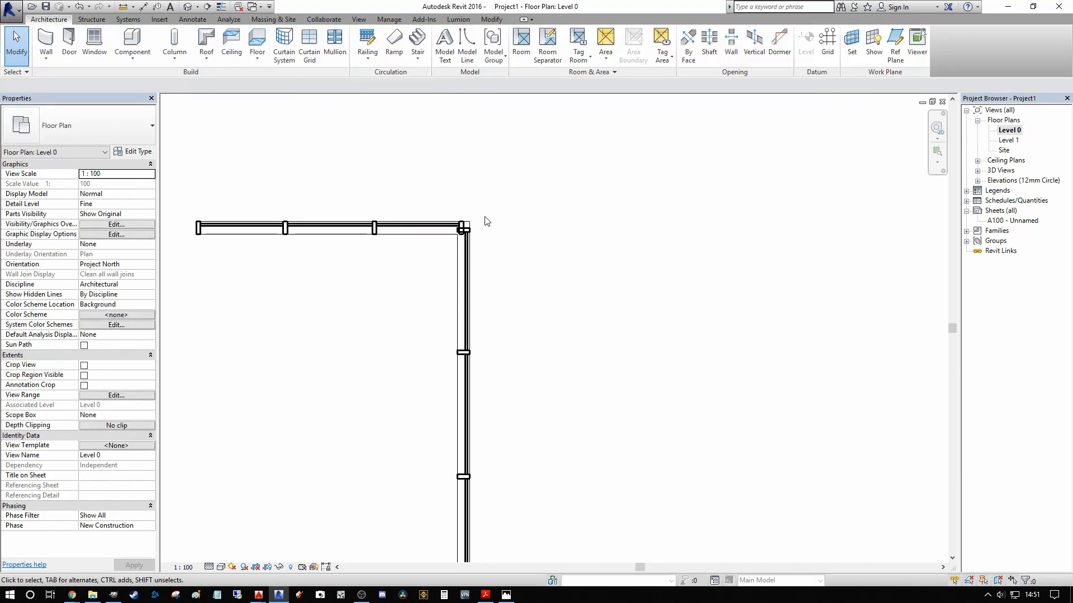
# Step: Examine the two overlapping 50x150mm mullions at the storefront corner, selecting both and clearing the selection
pyautogui.scroll(5, 485, 222)
pyautogui.scroll(1, 483, 237)
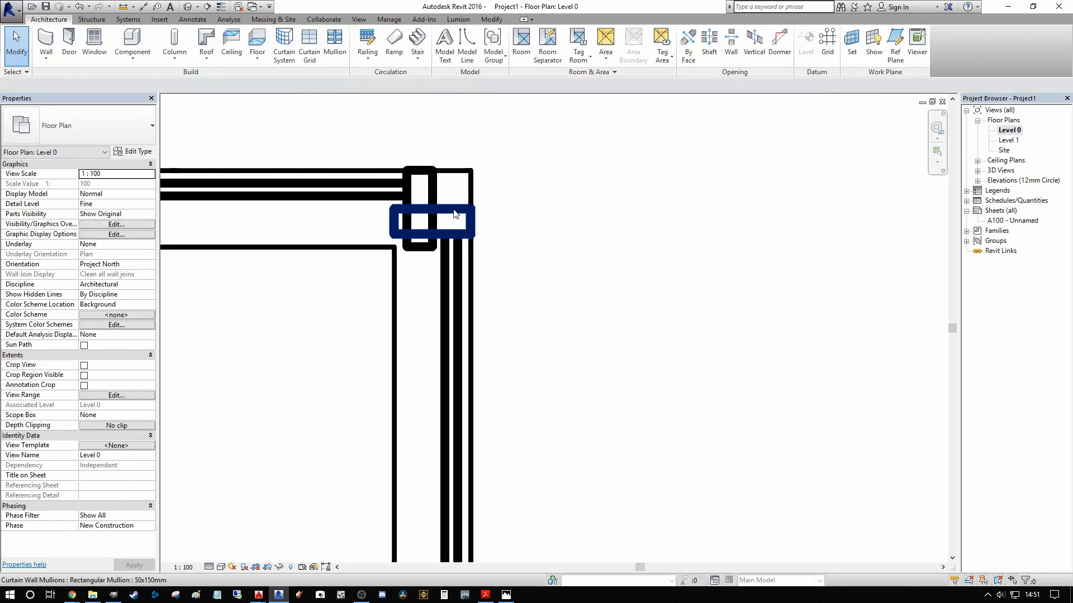
pyautogui.scroll(-3, 591, 256)
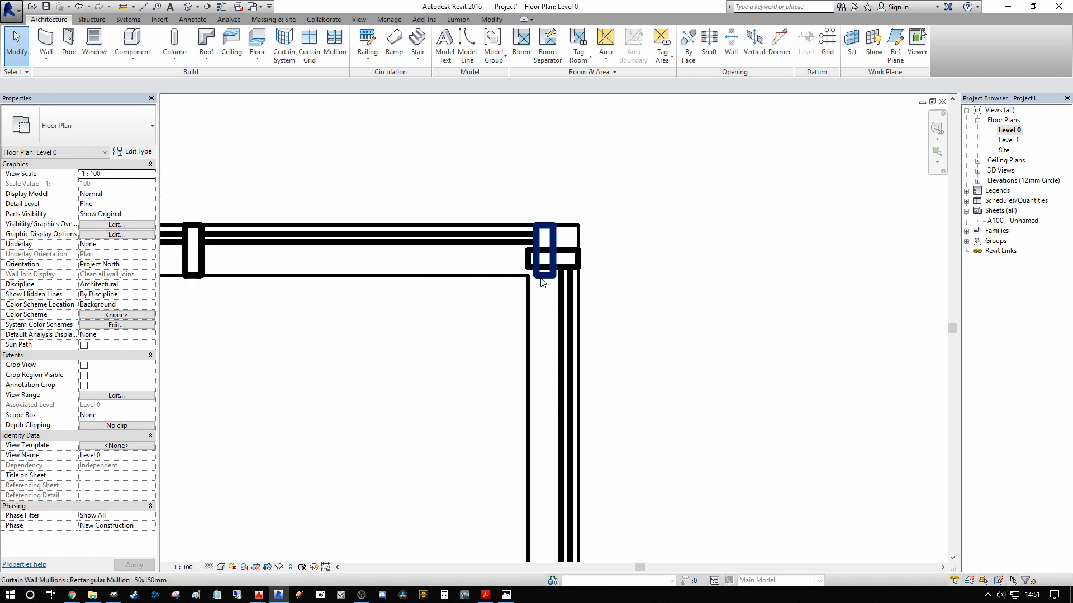
pyautogui.scroll(2, 563, 234)
pyautogui.moveTo(663, 242); pyautogui.dragTo(572, 271, button='middle')
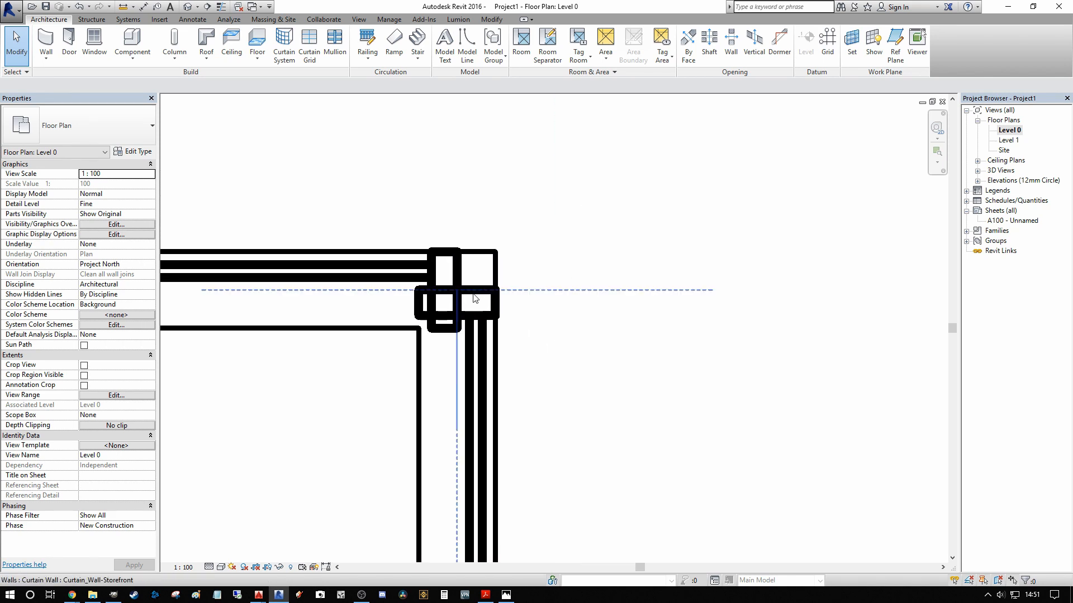
pyautogui.click(473, 293)
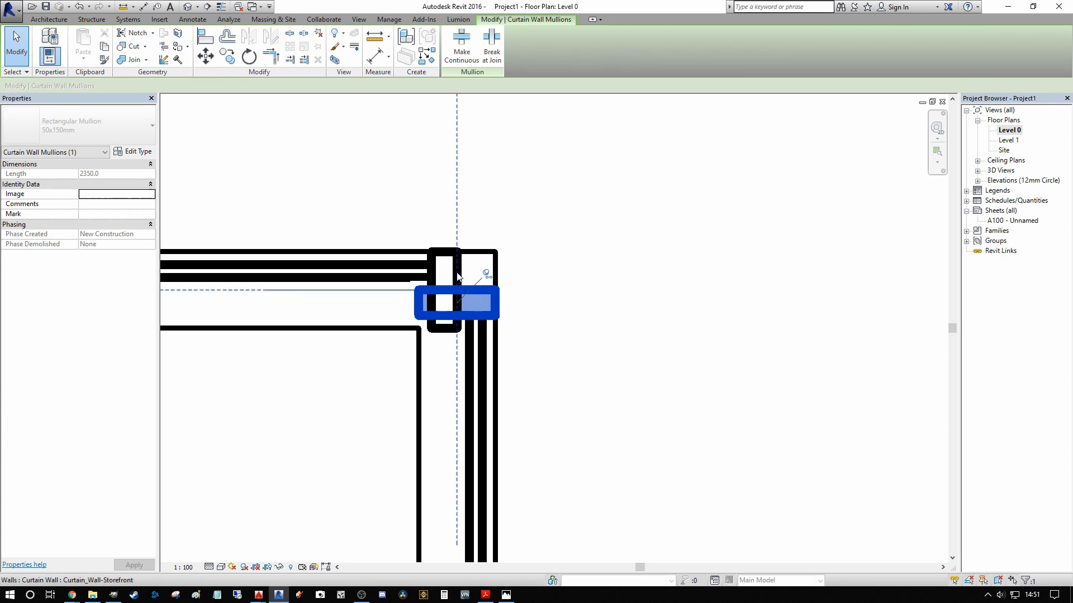
pyautogui.keyDown('ctrl'); pyautogui.click(457, 272); pyautogui.keyUp('ctrl')
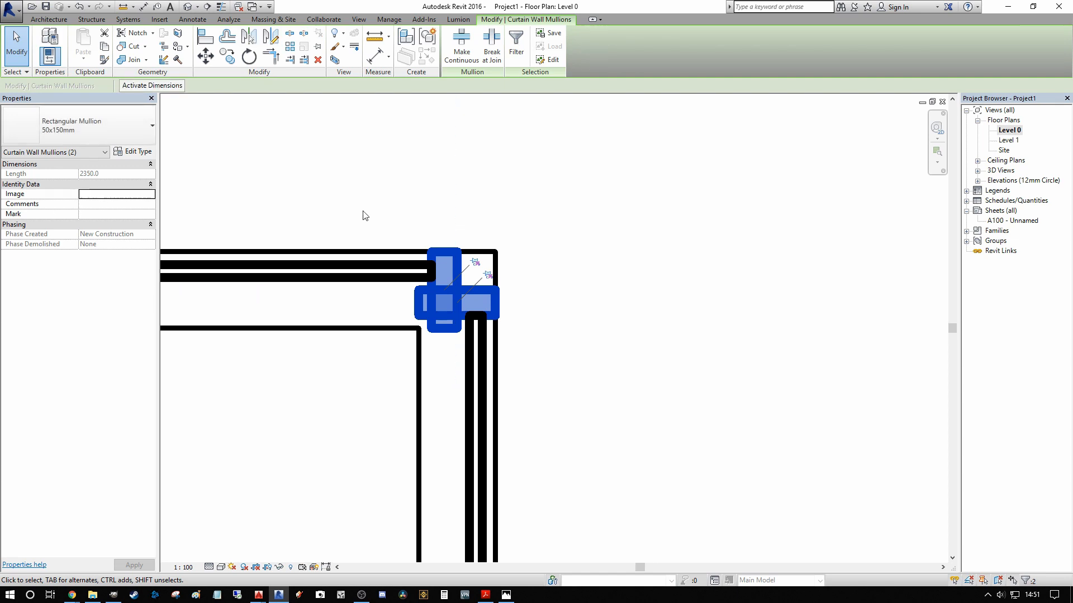
pyautogui.click(533, 186)
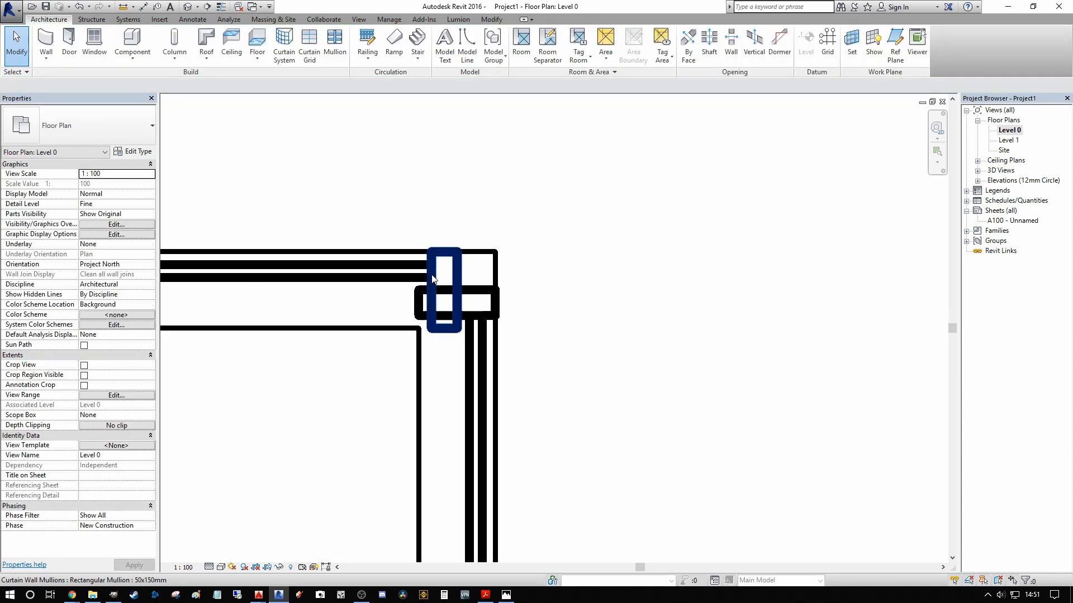
# Step: Delete the horizontal wall's end mullion at the corner and change the remaining corner mullion to the V Corner Mullion 150x150mm type
pyautogui.click(460, 281)
pyautogui.press('Delete')
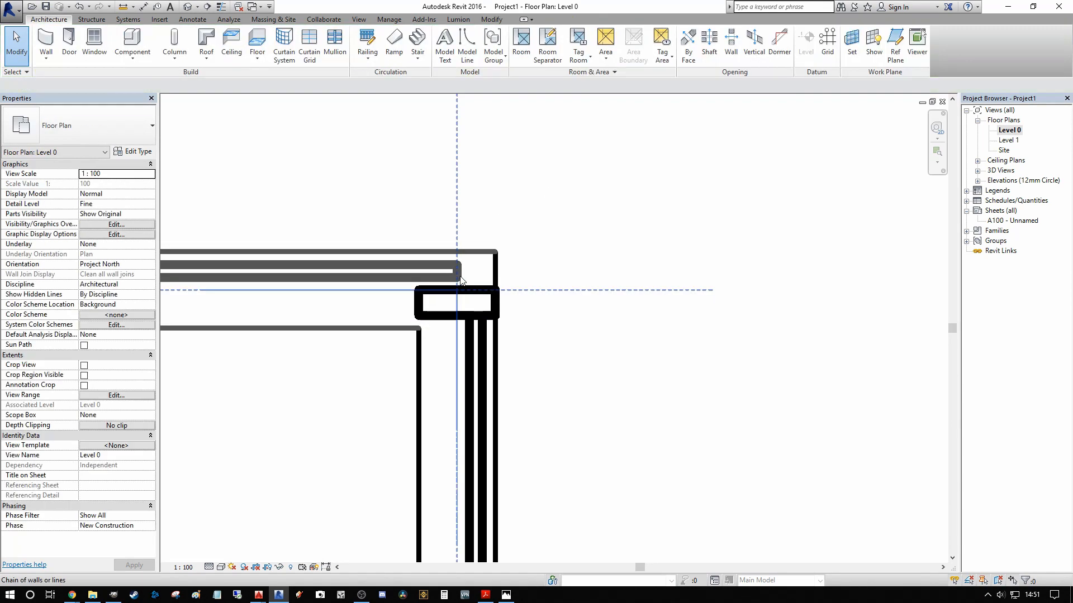
pyautogui.click(481, 295)
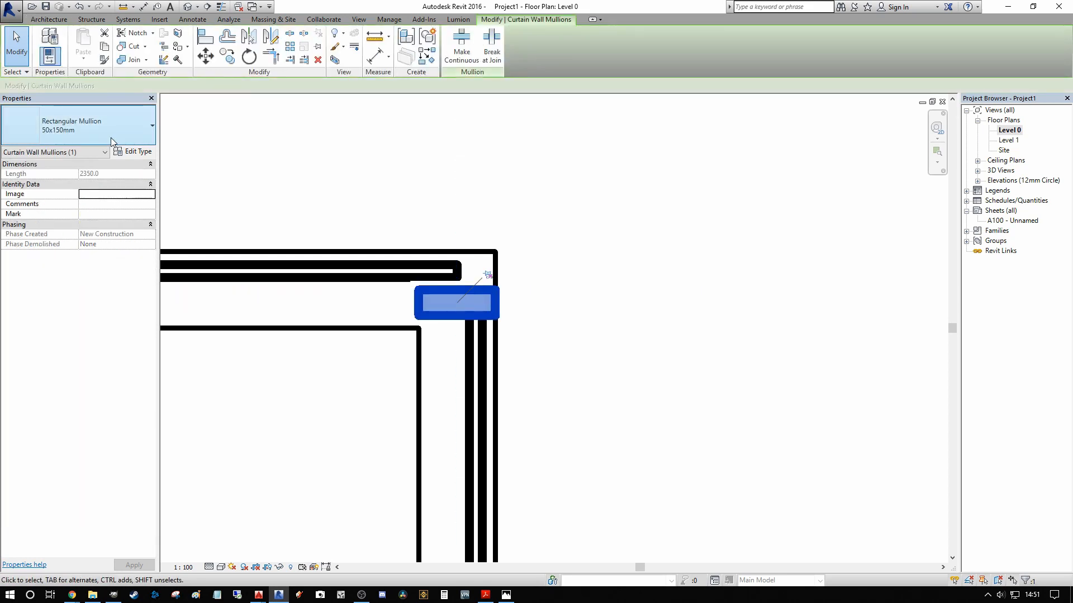
pyautogui.click(110, 139)
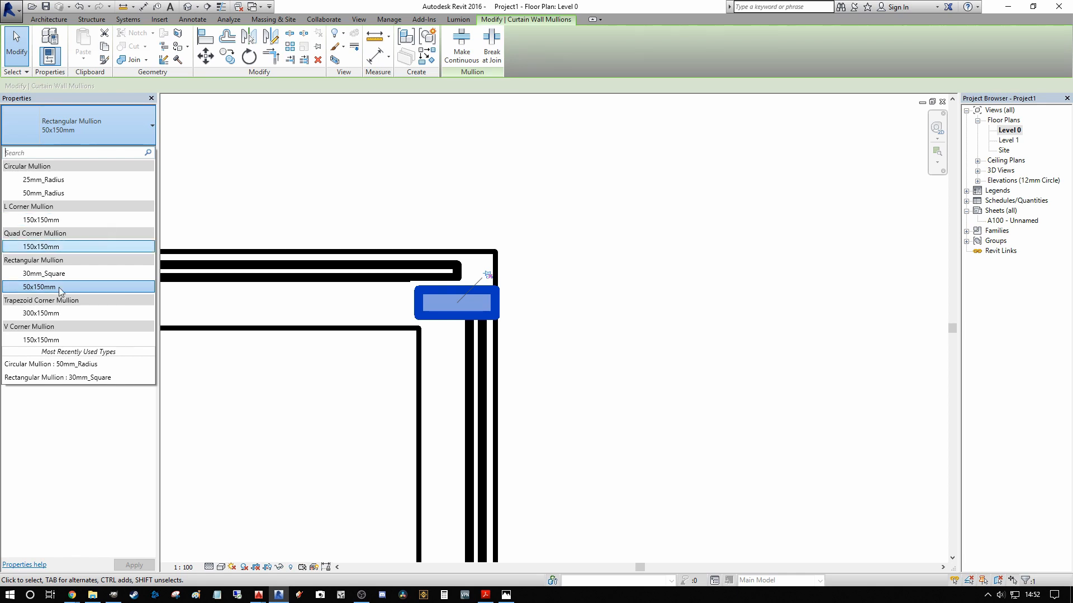
pyautogui.click(40, 340)
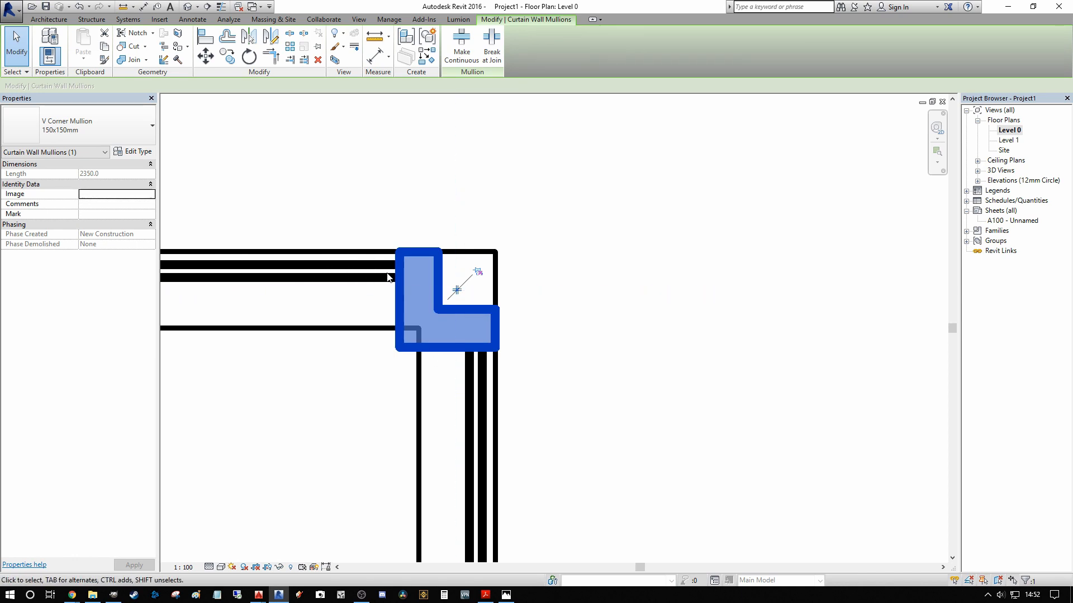
pyautogui.scroll(-2, 393, 271)
pyautogui.scroll(2, 454, 267)
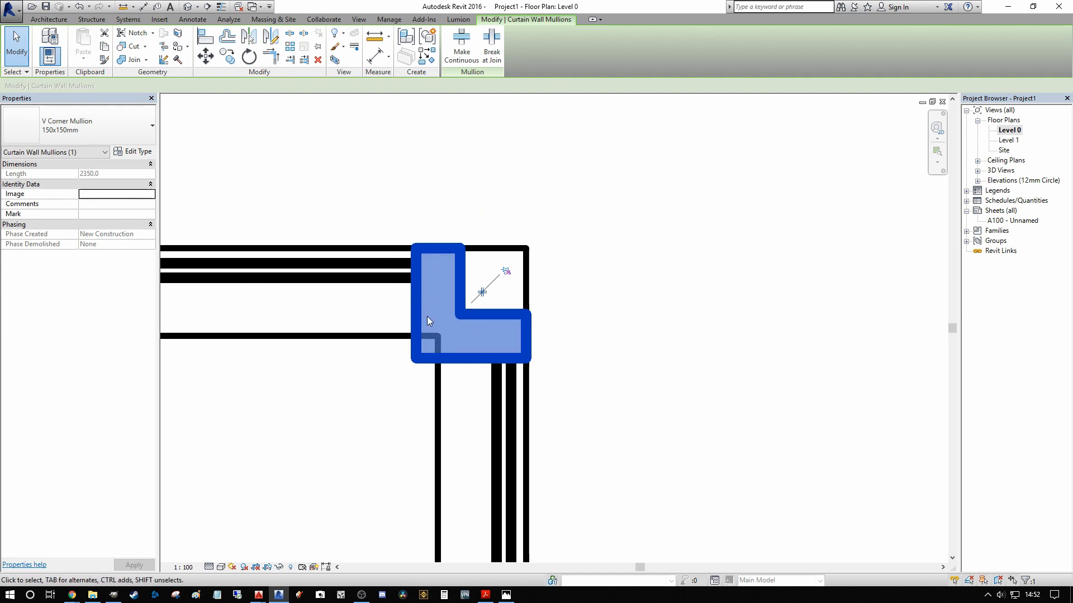
pyautogui.scroll(-1, 427, 316)
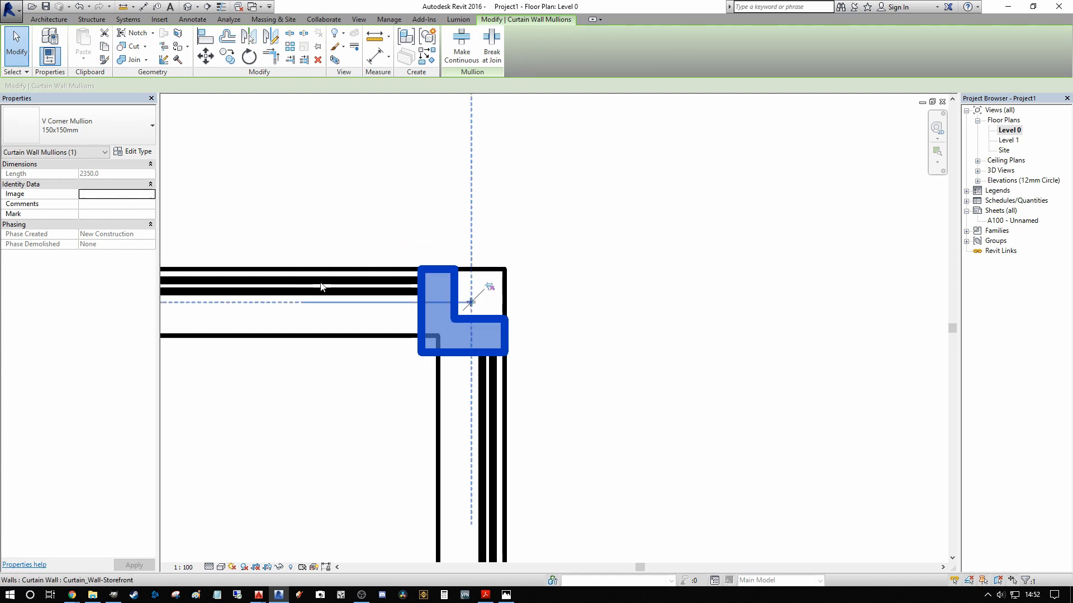
pyautogui.scroll(-2, 380, 290)
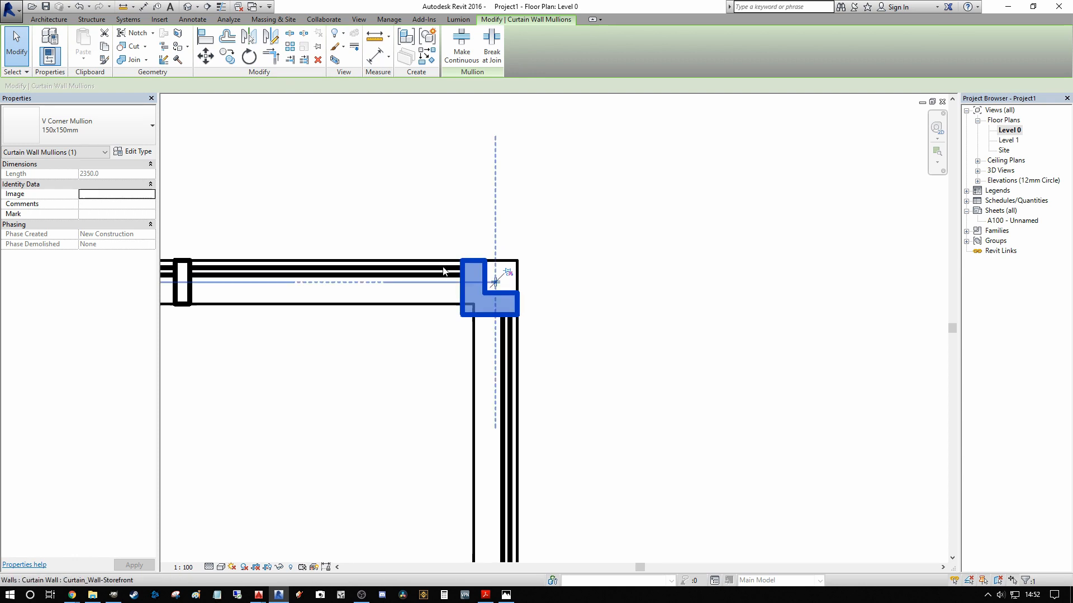
# Step: Try the Trapezoid Corner Mullion 300x150mm, Circular Mullion 25mm_Radius and Circular Mullion 50mm_Radius types on the storefront corner mullion
pyautogui.click(115, 127)
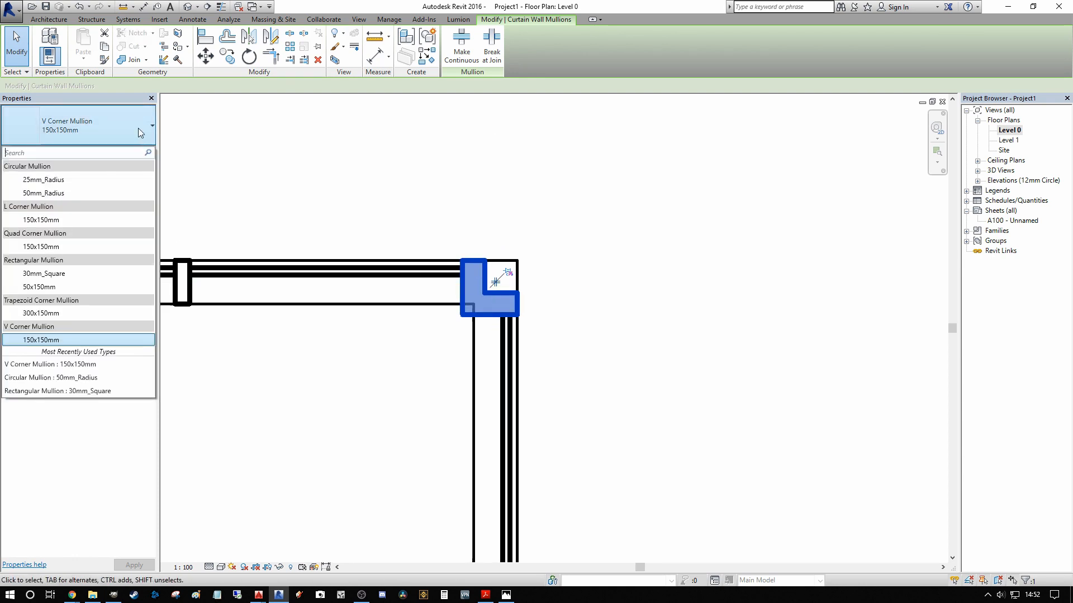
pyautogui.click(58, 313)
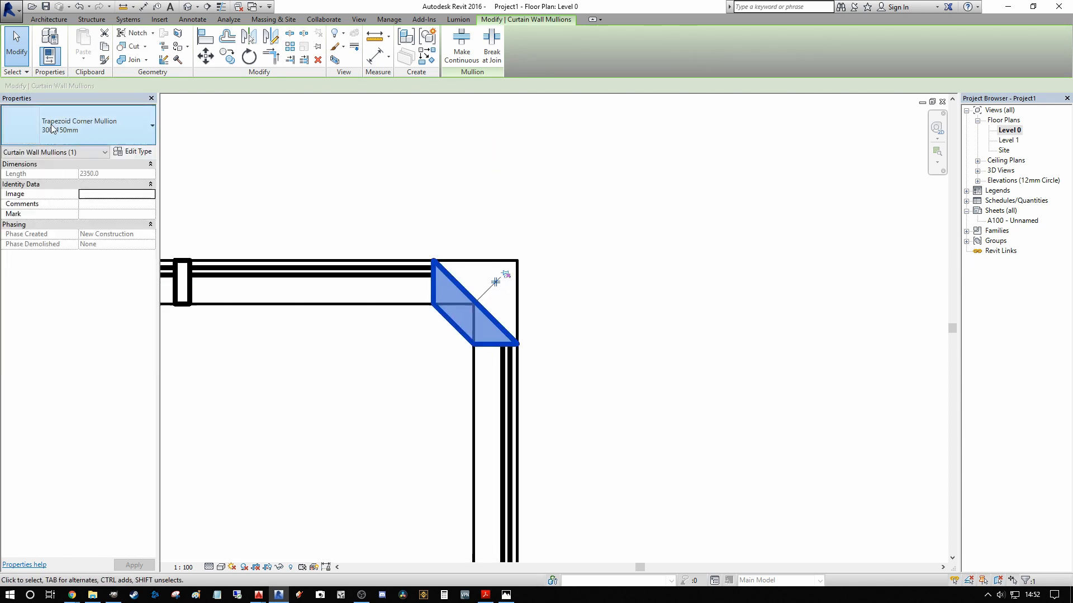
pyautogui.click(112, 128)
pyautogui.click(44, 179)
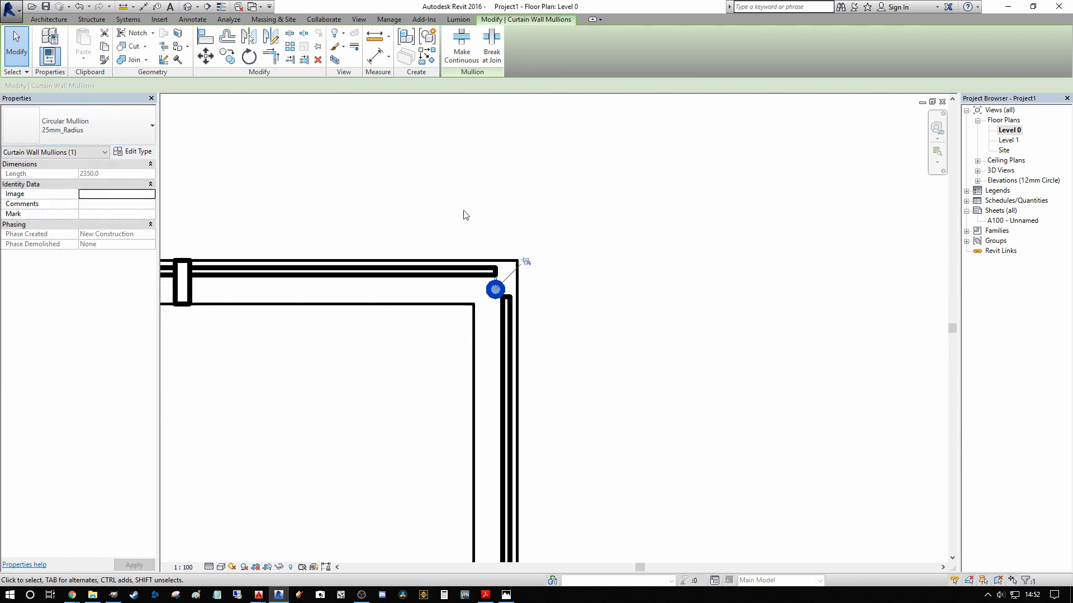
pyautogui.scroll(1, 470, 276)
pyautogui.click(112, 125)
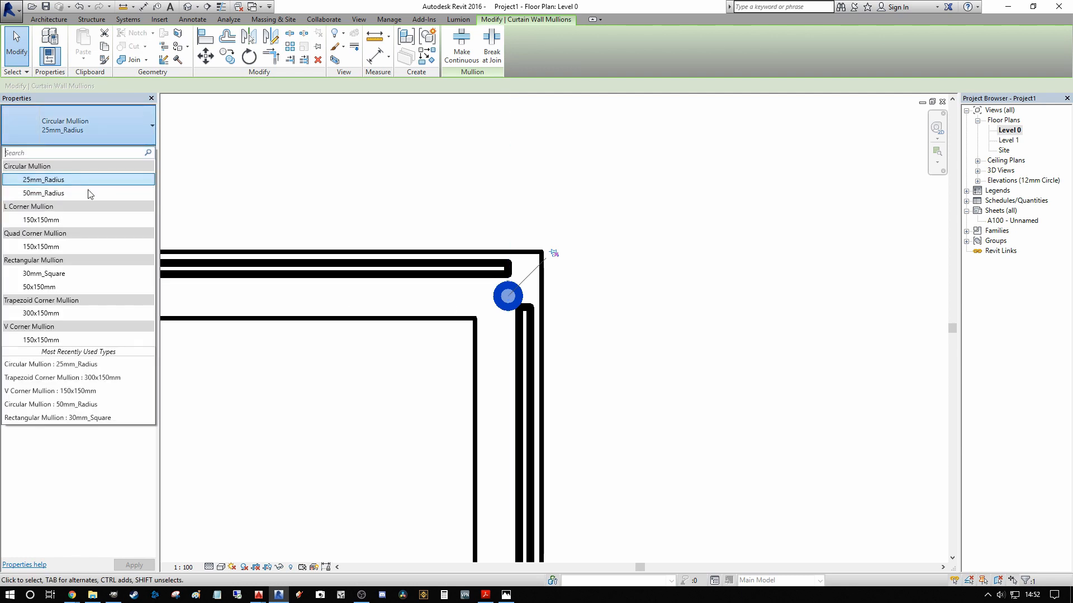
pyautogui.click(44, 193)
# Step: Change the storefront corner mullion to the L Corner Mullion 150x150mm type and clear the selection
pyautogui.click(136, 133)
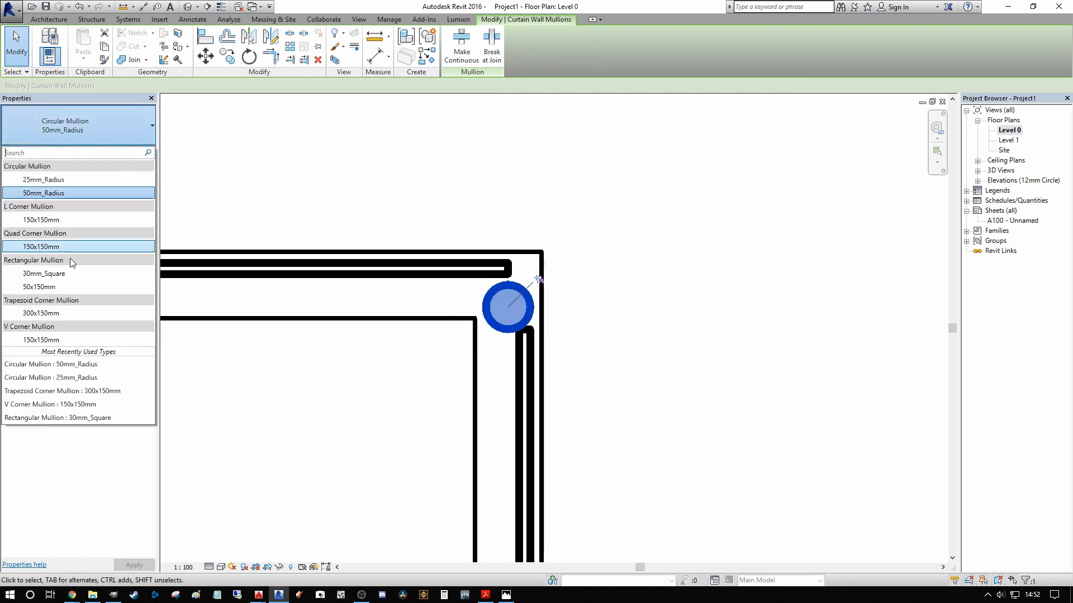
pyautogui.click(55, 247)
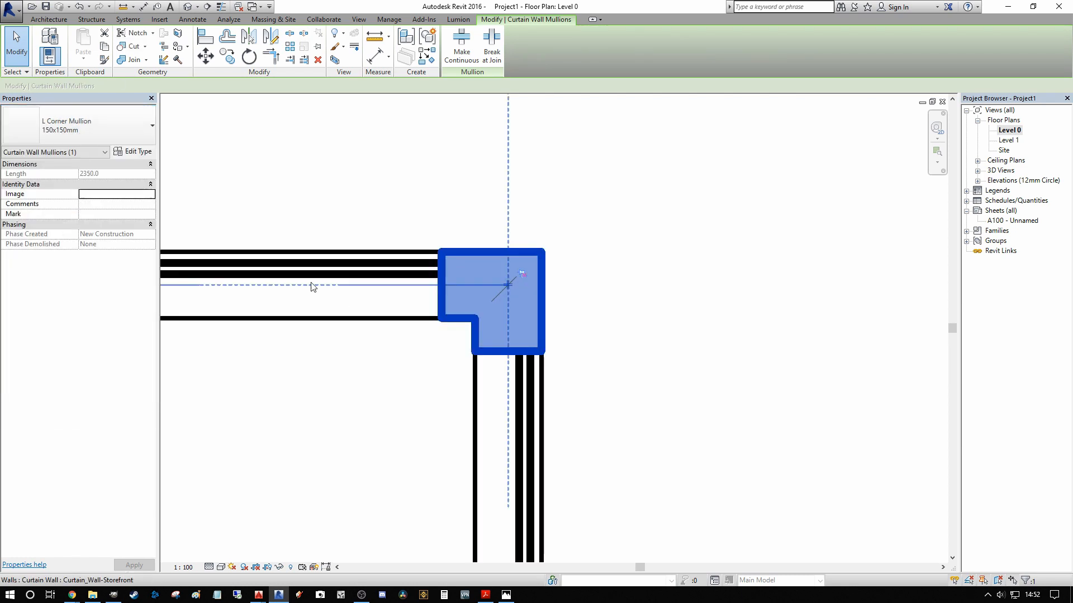
pyautogui.scroll(-5, 615, 287)
pyautogui.press('Escape')
pyautogui.scroll(-1, 647, 274)
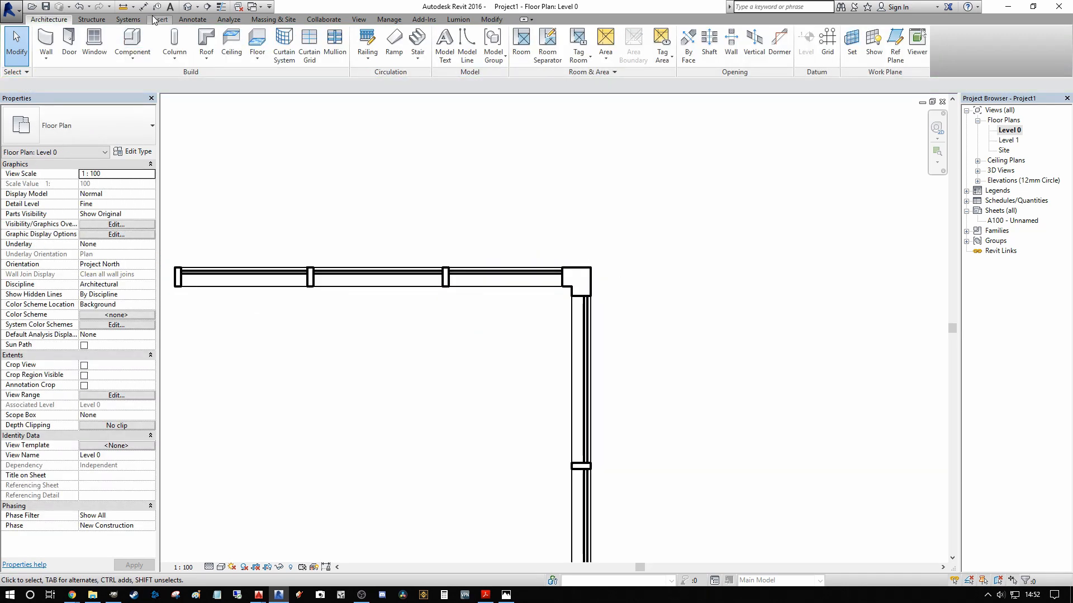
# Step: Examine the L corner mullion on the storefront corner in the 3D view, including how it relates to the mullion above
pyautogui.click(191, 8)
pyautogui.keyDown('shift'); pyautogui.moveTo(610, 273); pyautogui.dragTo(700, 311, button='middle'); pyautogui.keyUp('shift')
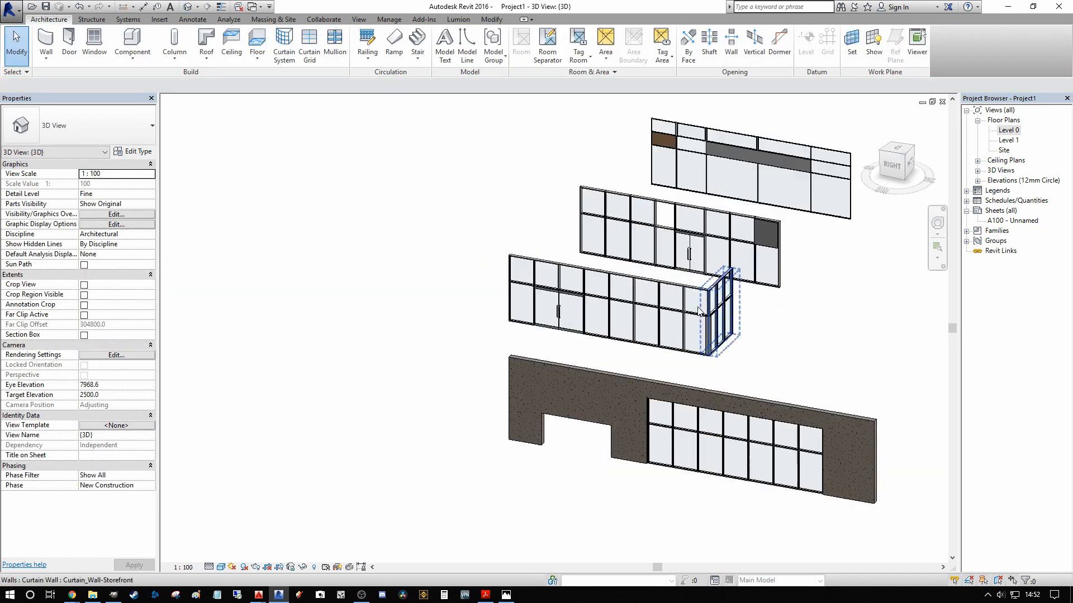
pyautogui.scroll(10, 699, 311)
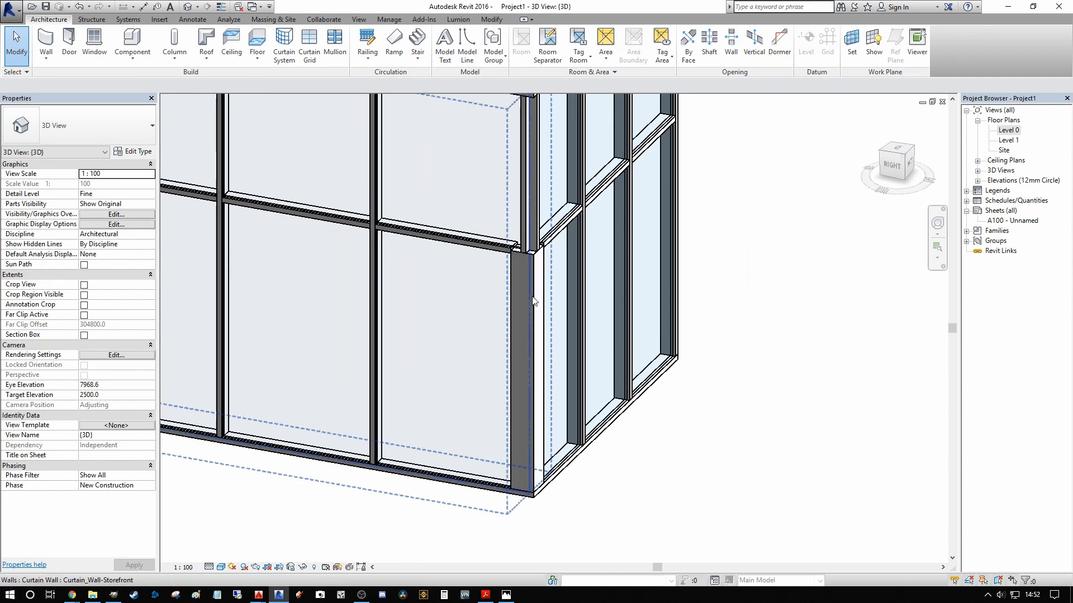
pyautogui.click(534, 301)
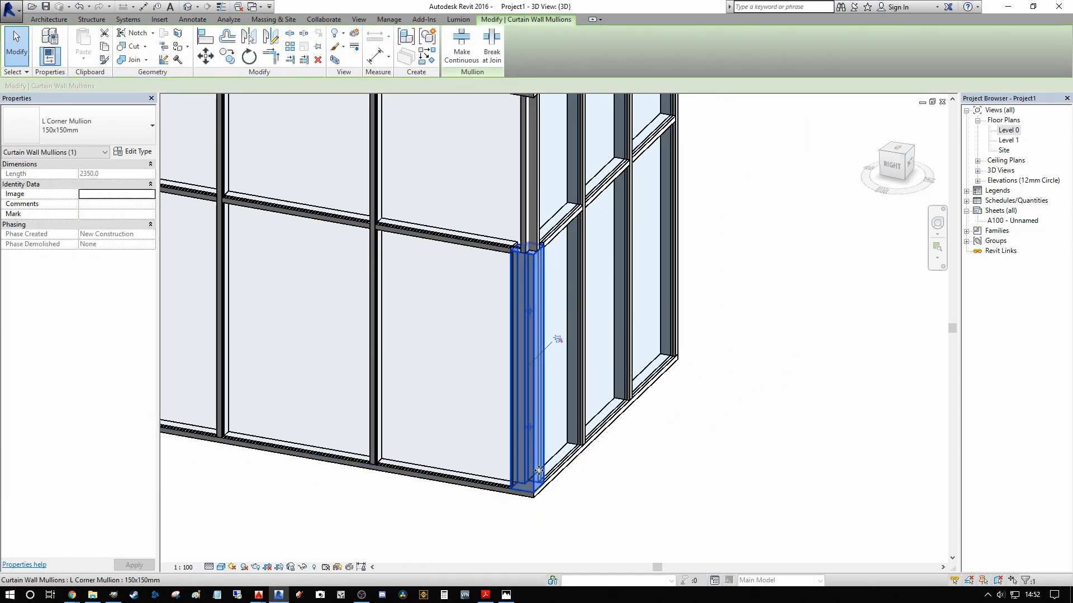
pyautogui.scroll(-3, 534, 403)
pyautogui.scroll(3, 525, 341)
pyautogui.scroll(-3, 520, 350)
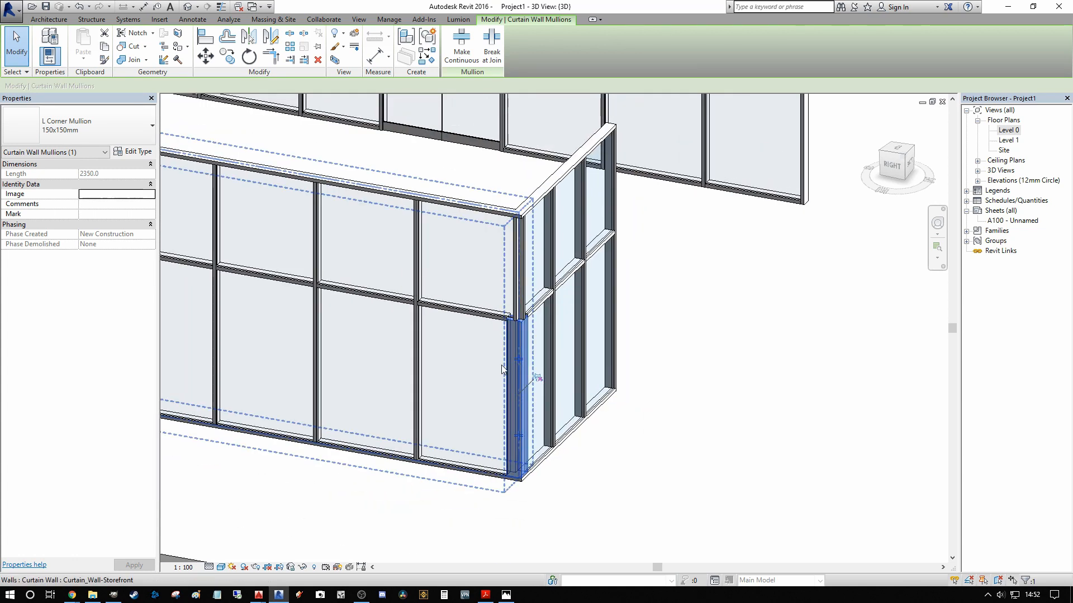
pyautogui.scroll(3, 508, 364)
pyautogui.scroll(-3, 514, 360)
pyautogui.scroll(1, 538, 354)
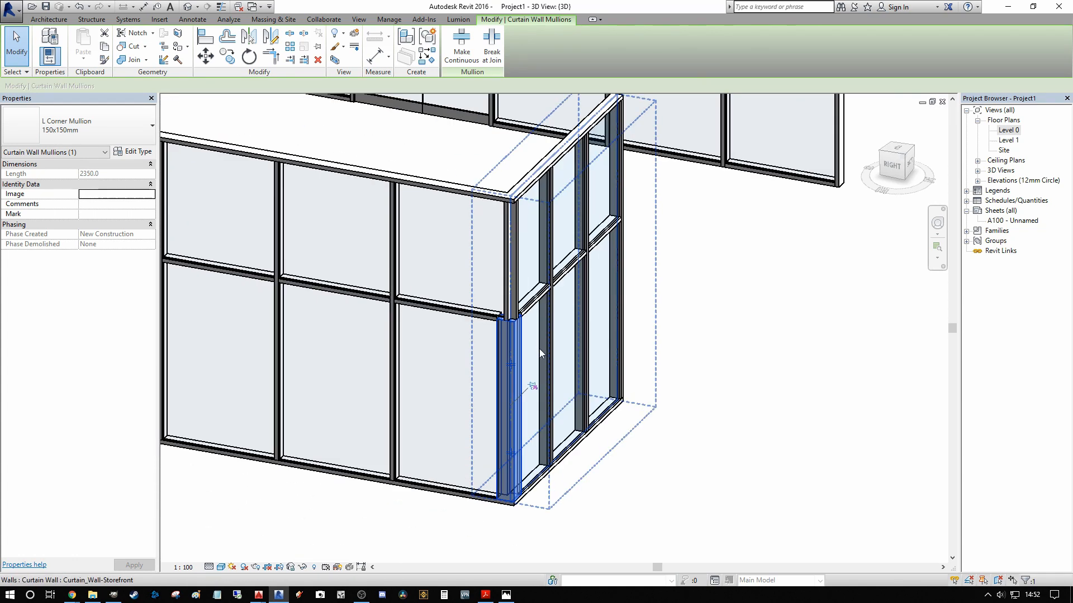
pyautogui.scroll(-1, 524, 259)
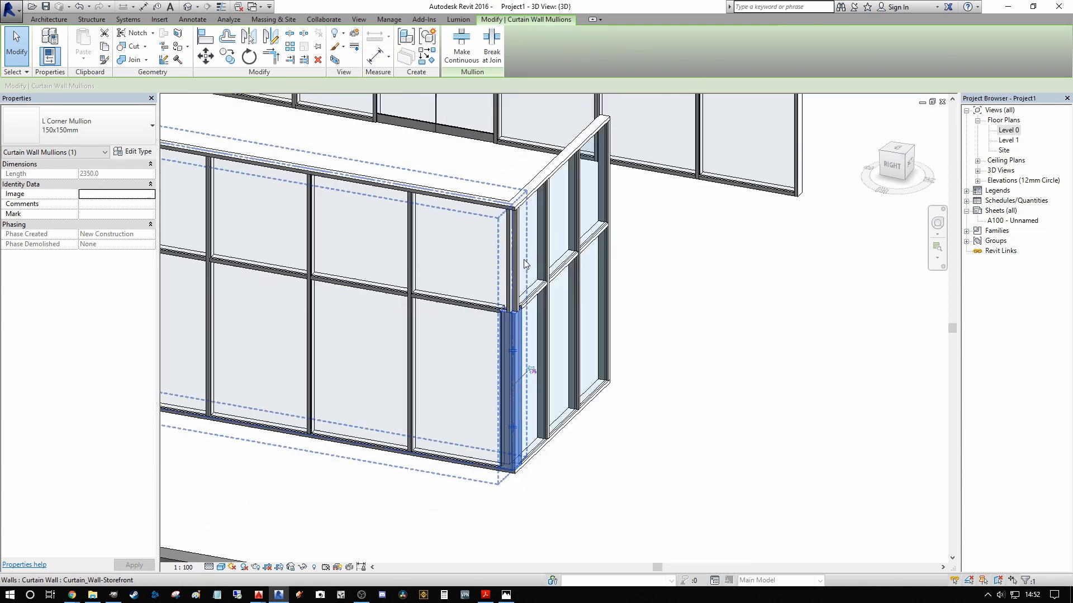
pyautogui.scroll(-2, 524, 259)
# Step: Delete the L corner mullion at the storefront corner in the Level 0 floor plan
pyautogui.doubleClick(1008, 132)
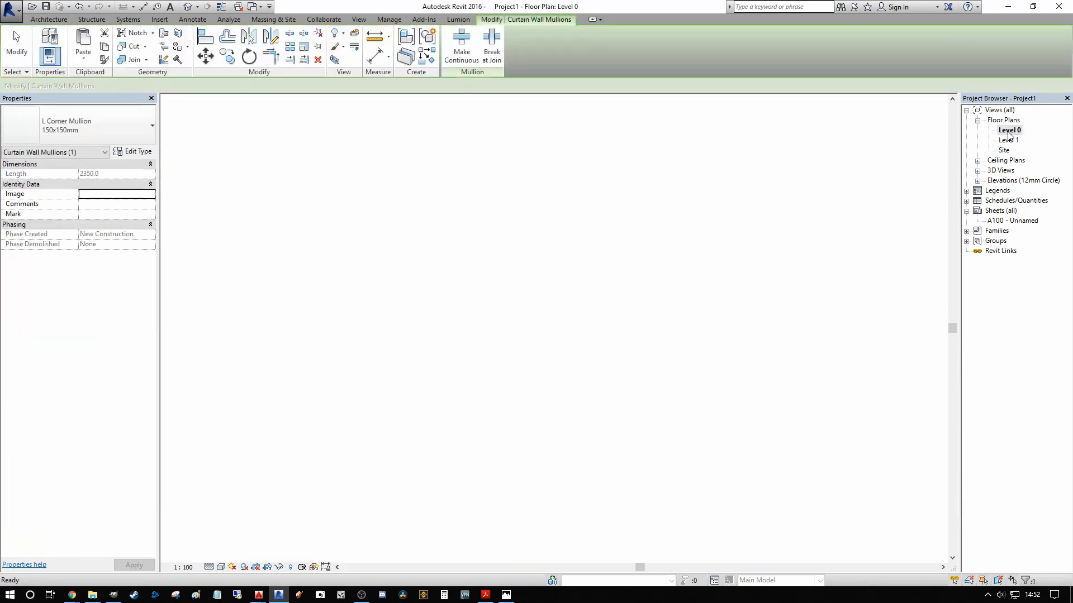
pyautogui.scroll(2, 607, 263)
pyautogui.click(603, 266)
pyautogui.scroll(2, 587, 285)
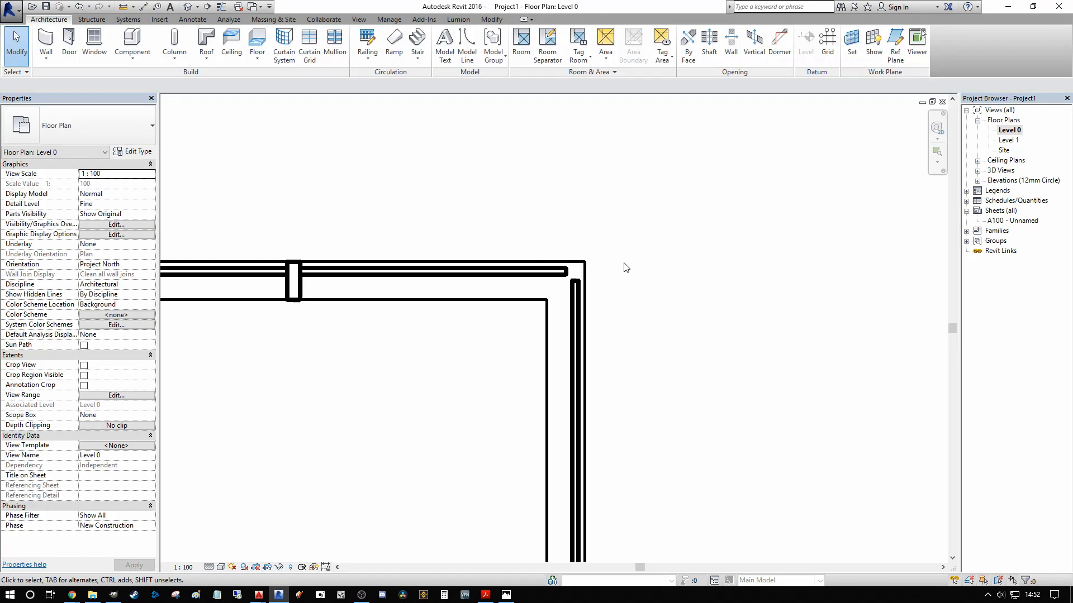
# Step: Try to extend the vertical storefront wall's upper end past the horizontal wall, checking the overlapping 50x150mm base mullions
pyautogui.click(557, 297)
pyautogui.scroll(2, 546, 294)
pyautogui.moveTo(547, 295); pyautogui.dragTo(550, 258)
pyautogui.click(665, 214)
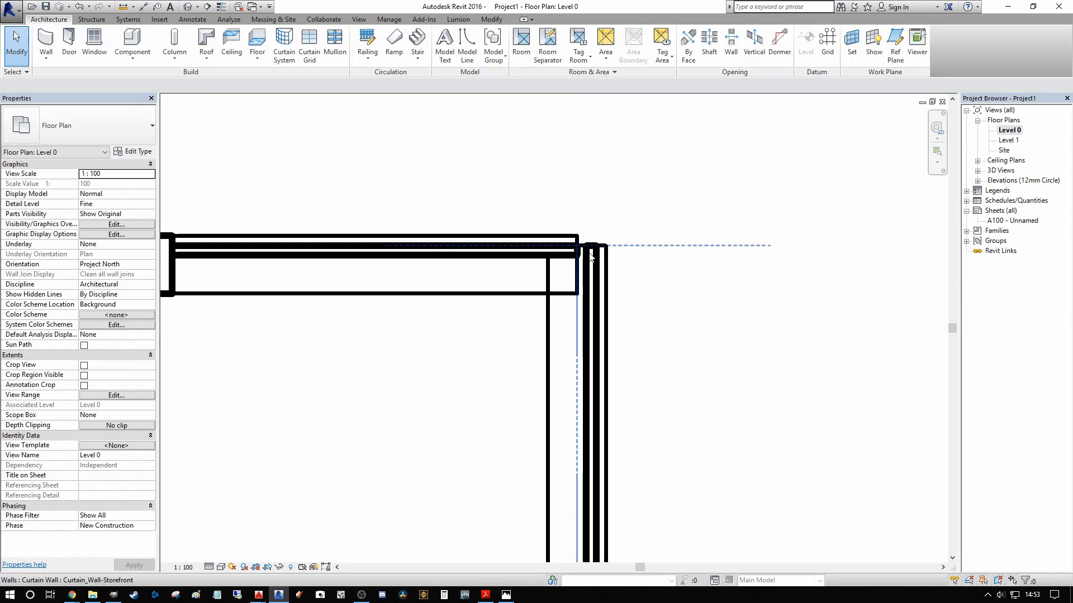
pyautogui.scroll(2, 568, 242)
pyautogui.click(534, 288)
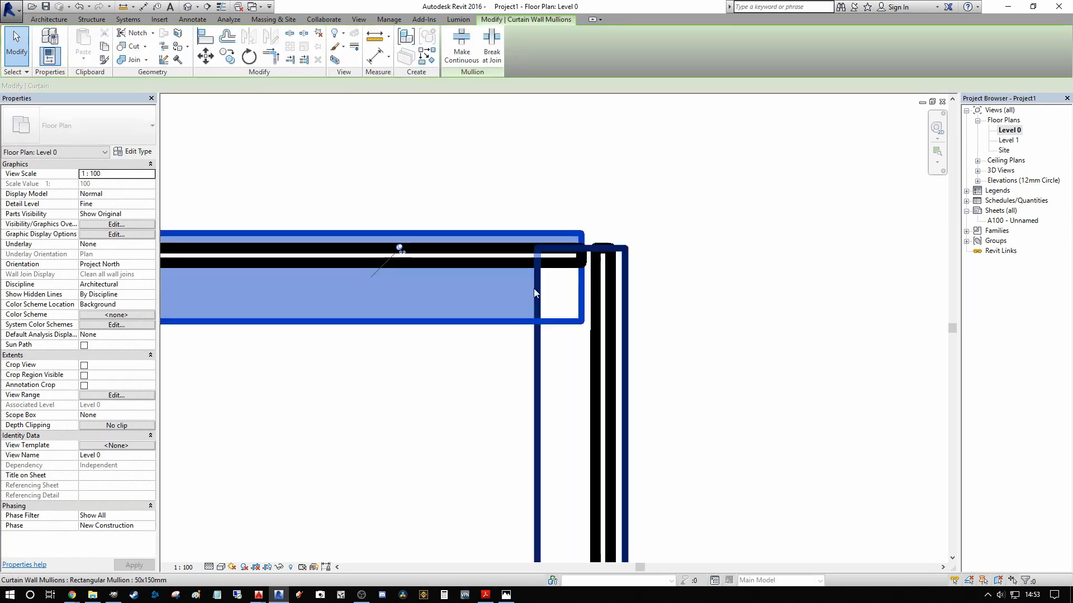
pyautogui.click(568, 302)
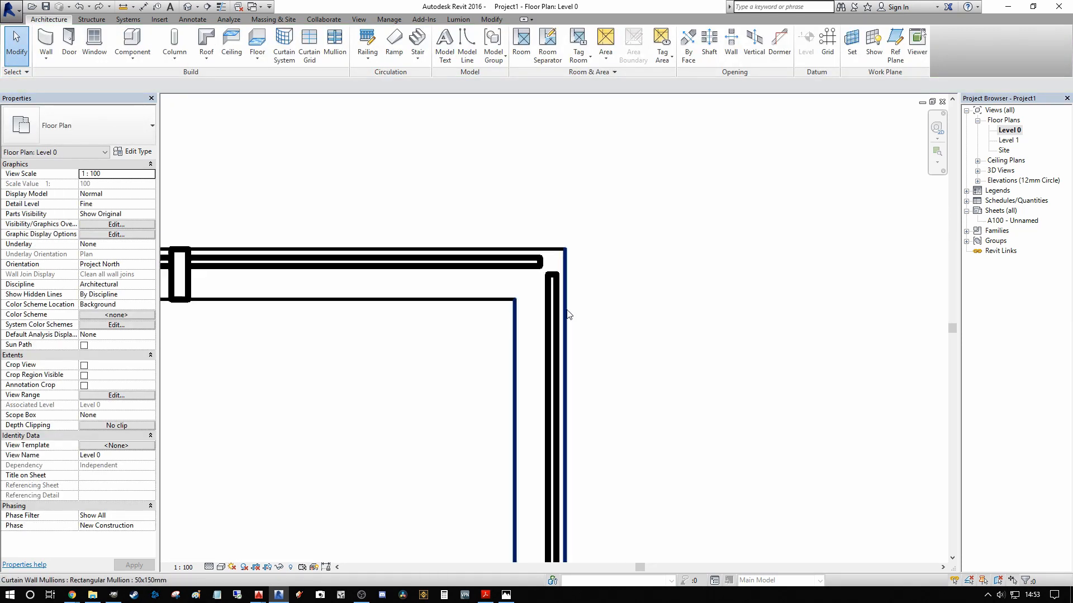
# Step: Examine up close how the two glass panels meet at the storefront corner without a corner mullion
pyautogui.scroll(2, 551, 283)
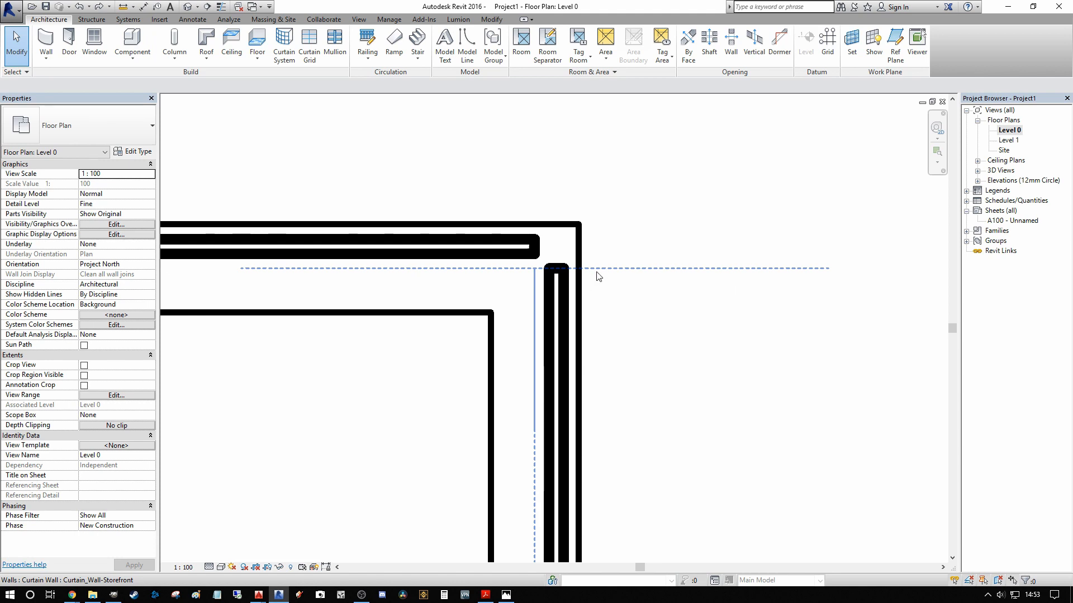
pyautogui.scroll(-1, 546, 247)
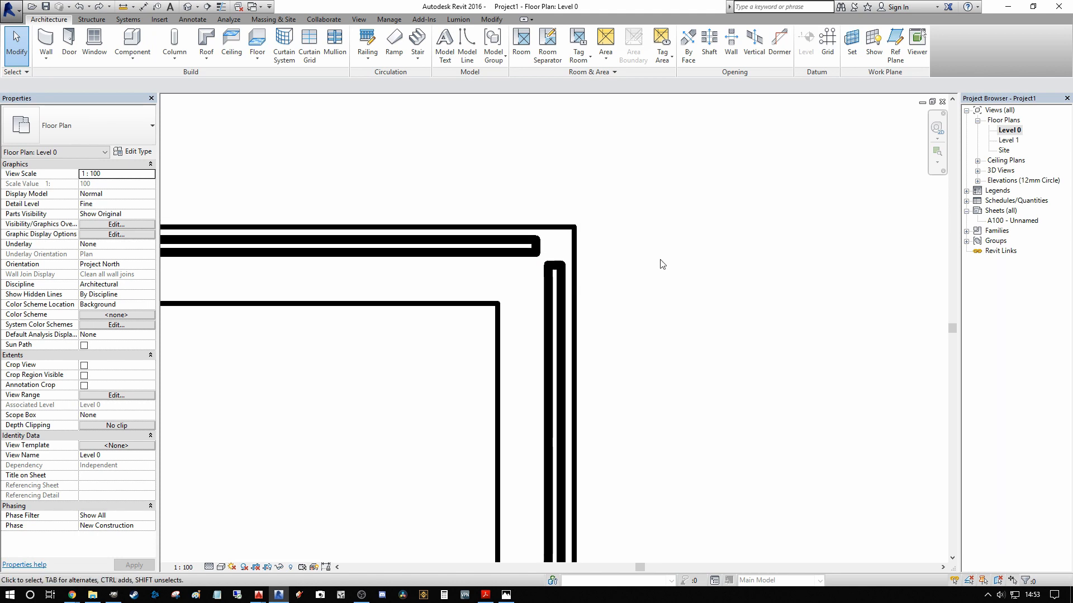
pyautogui.scroll(2, 525, 261)
pyautogui.scroll(-1, 563, 248)
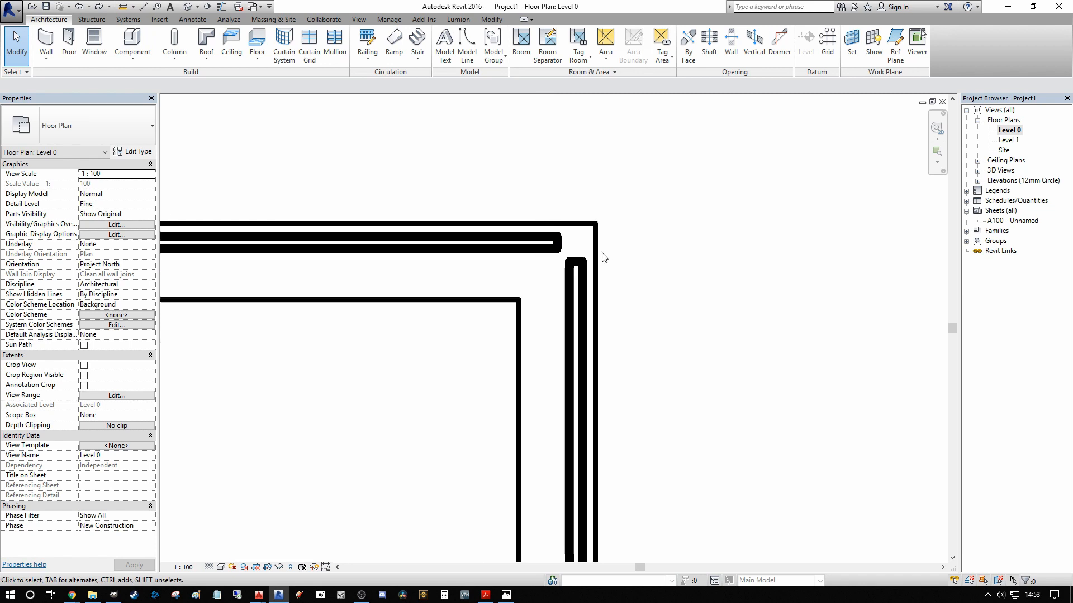
pyautogui.scroll(2, 479, 244)
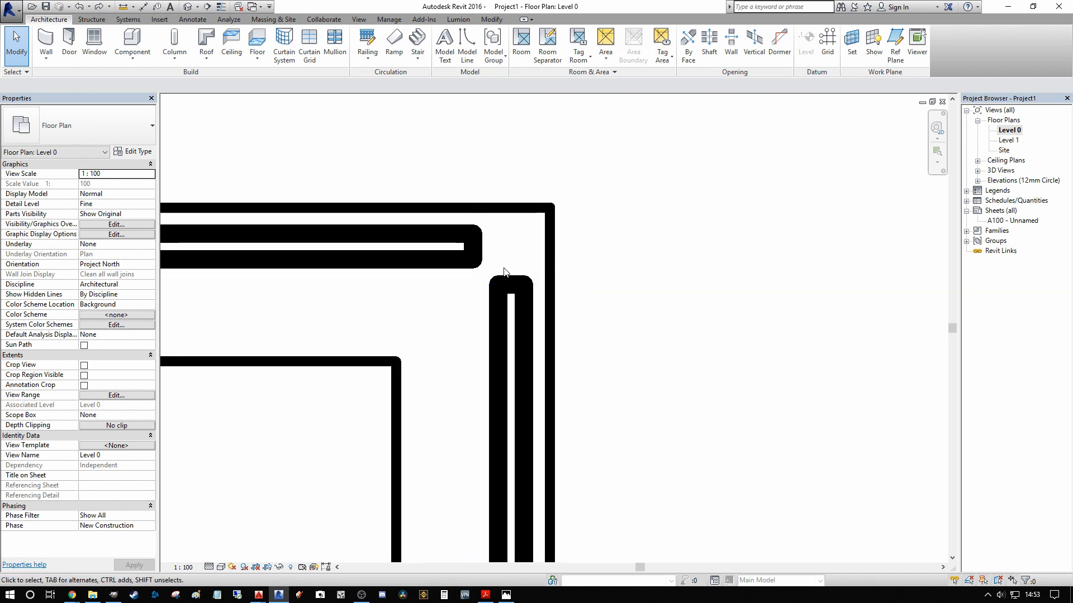
pyautogui.scroll(-1, 504, 272)
pyautogui.scroll(2, 539, 286)
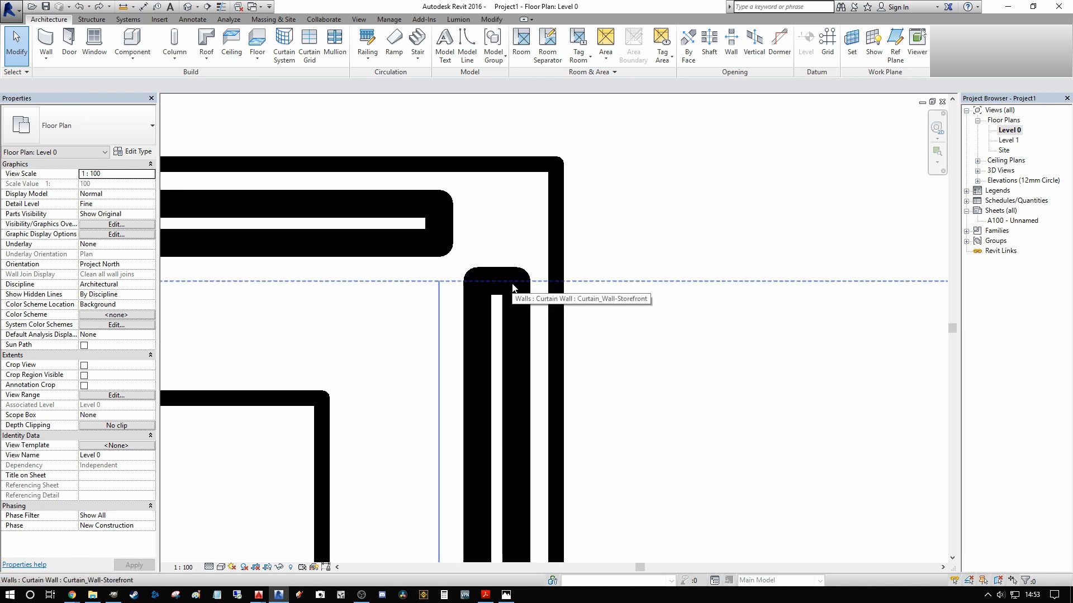
pyautogui.scroll(-1, 505, 248)
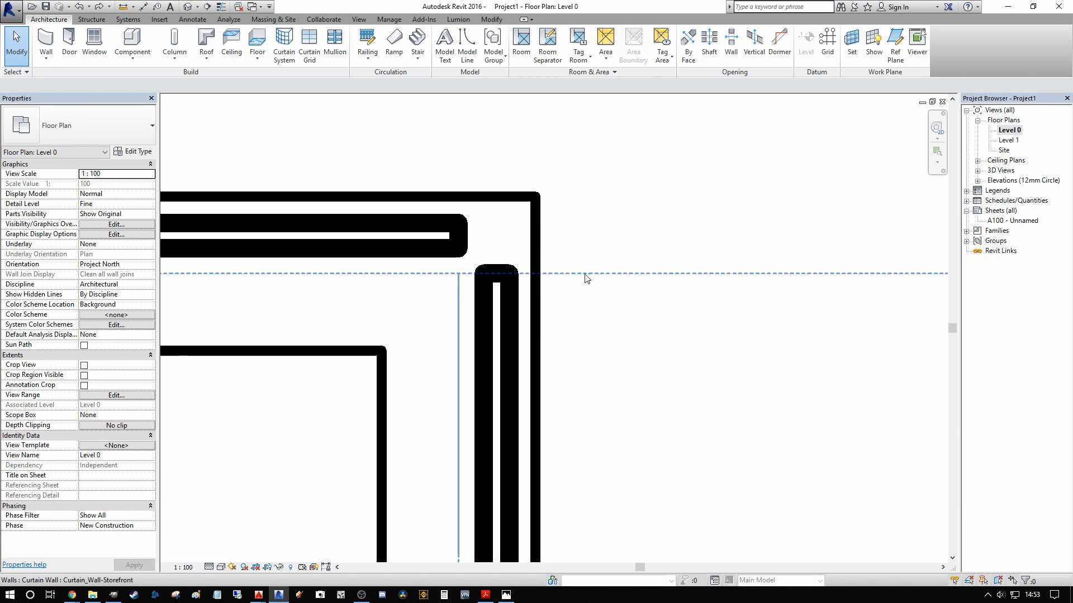
pyautogui.scroll(-4, 631, 260)
# Step: Review all the curtain walls in the Level 0 floor plan and the 3D view, and switch to the open image viewer
pyautogui.moveTo(596, 188); pyautogui.dragTo(484, 225, button='middle')
pyautogui.scroll(-2, 489, 179)
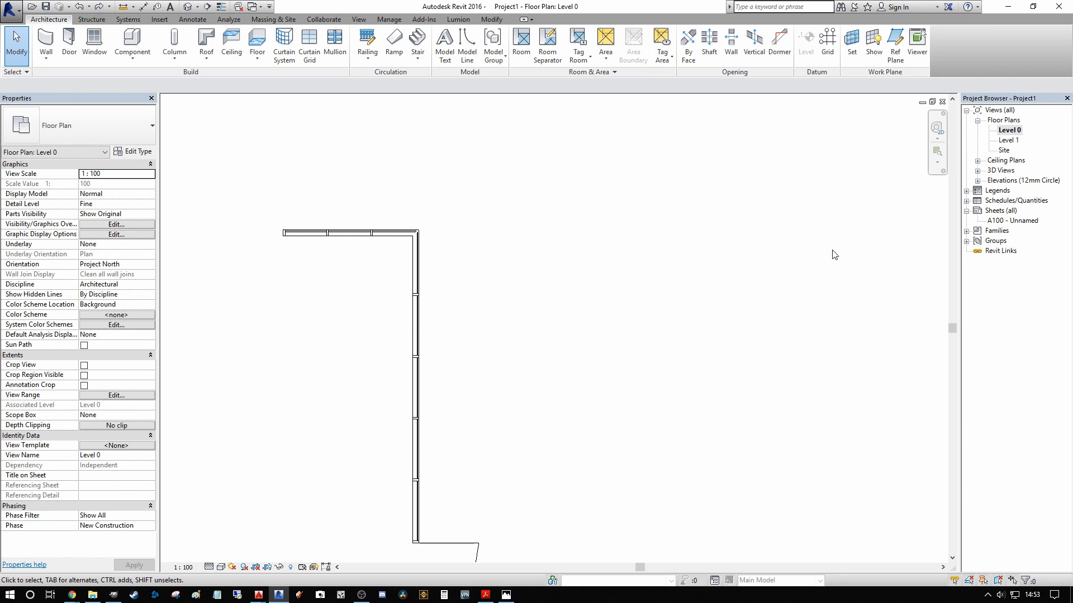
pyautogui.scroll(-2, 607, 259)
pyautogui.moveTo(628, 255); pyautogui.dragTo(607, 314, button='middle')
pyautogui.scroll(-2, 571, 326)
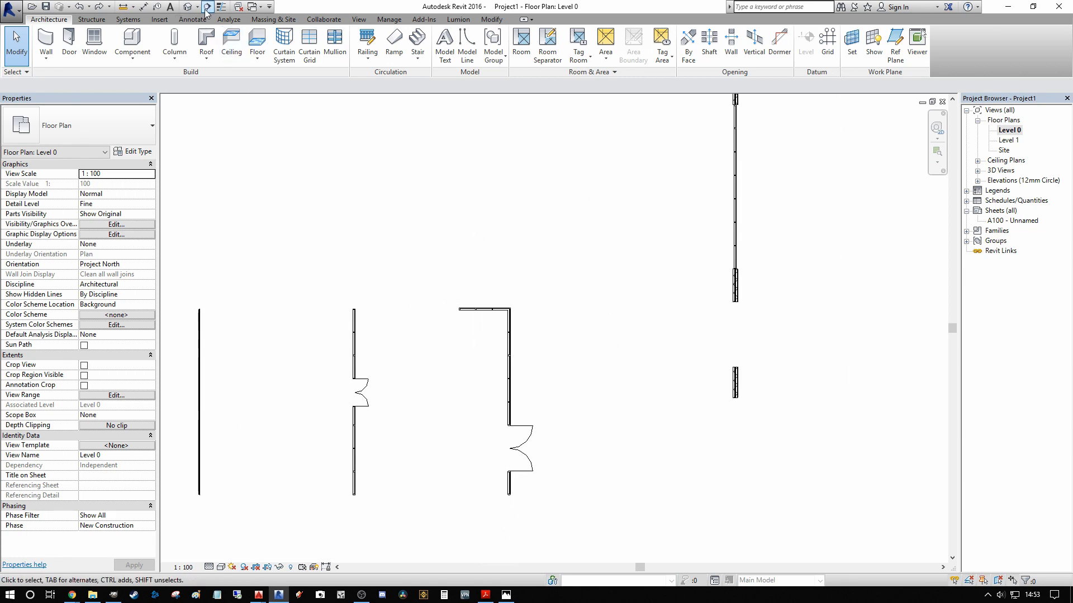
pyautogui.click(187, 6)
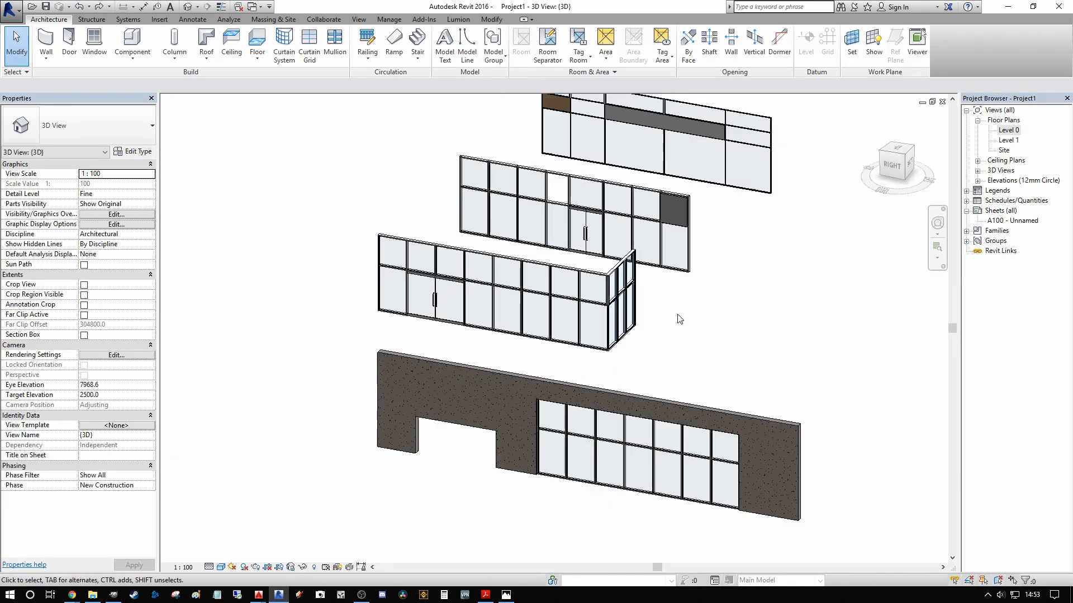
pyautogui.moveTo(679, 319); pyautogui.dragTo(389, 383, button='middle')
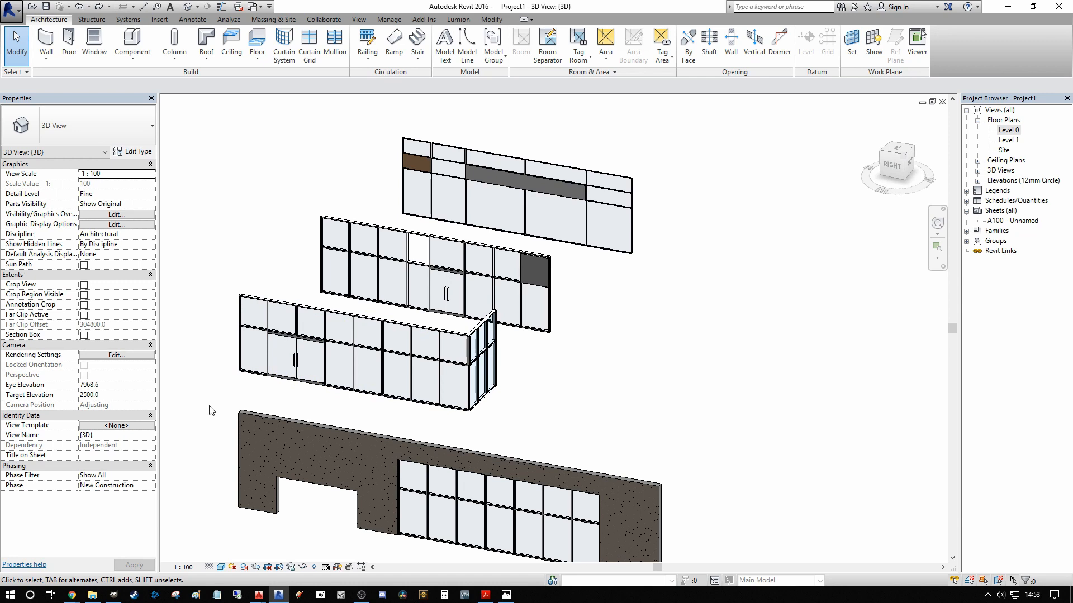
pyautogui.scroll(2, 211, 410)
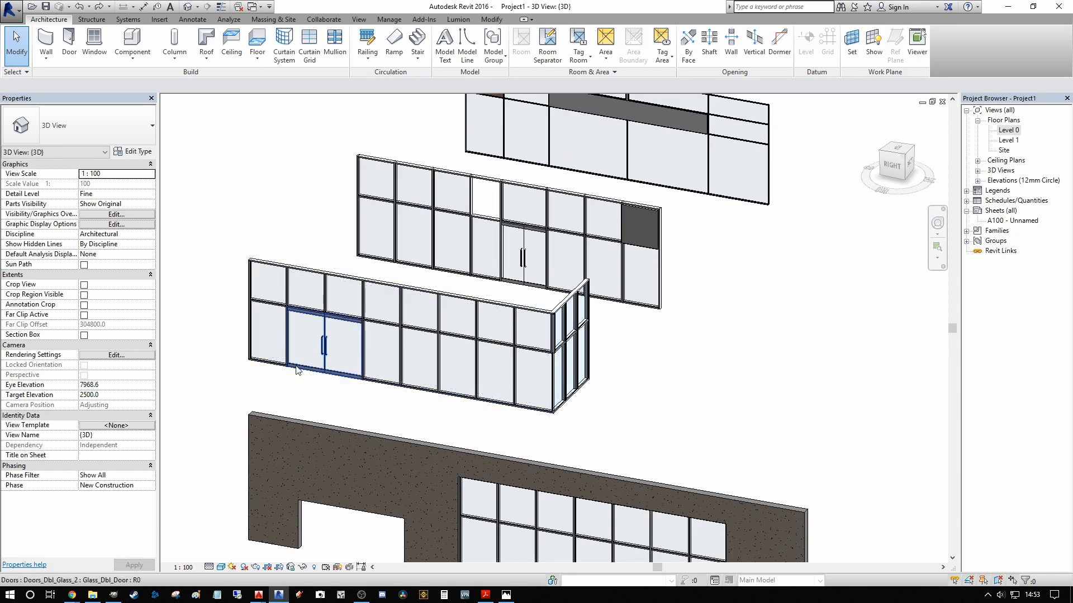
pyautogui.click(505, 594)
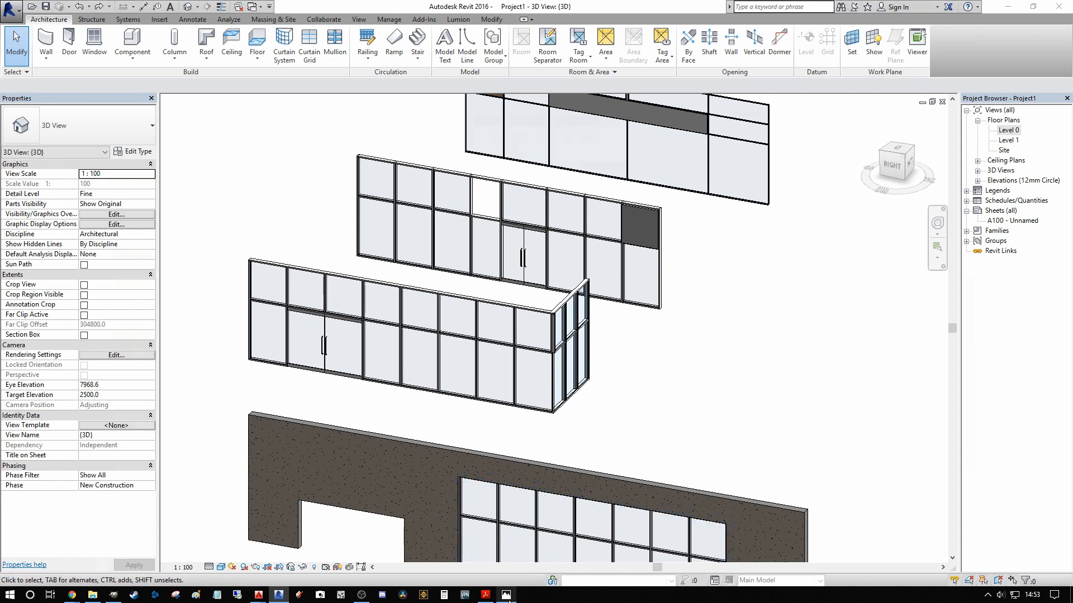